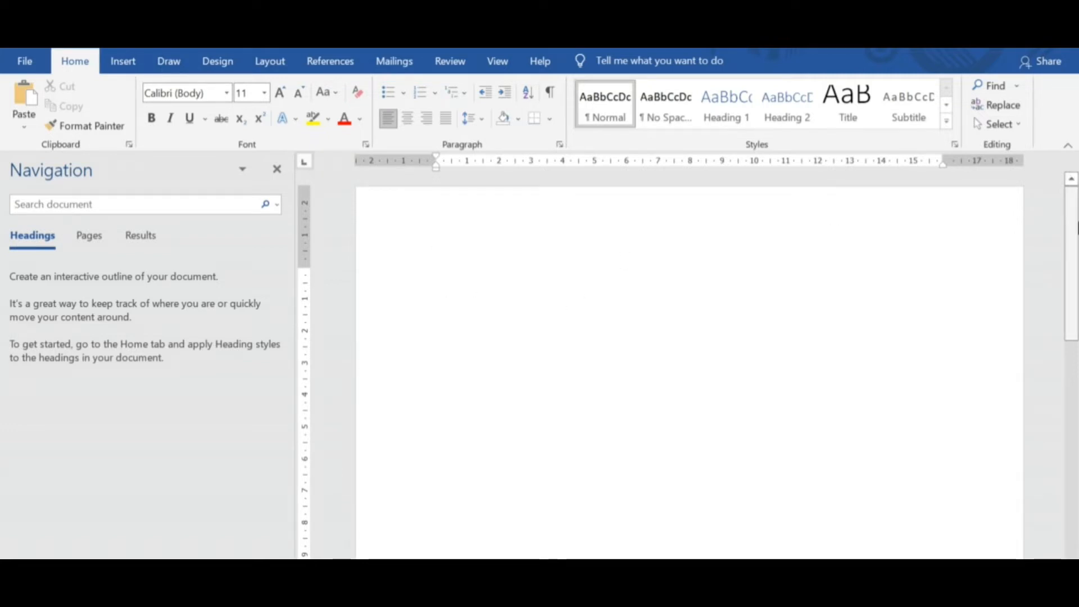
Hide the Navigation Pane and show it again beside the blank document.
drag(1072, 255, 1043, 217)
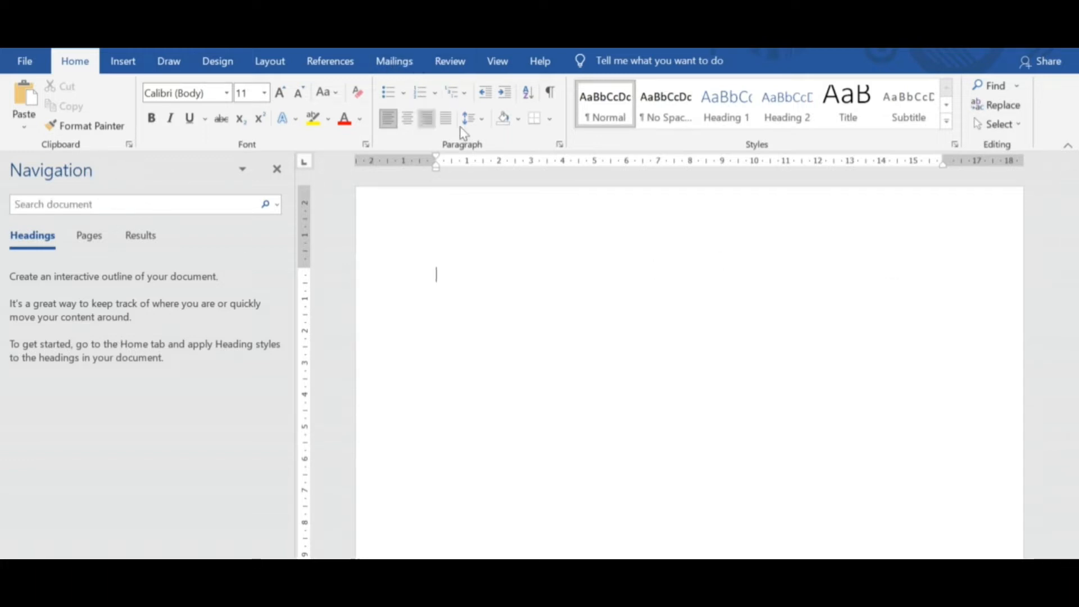
click(498, 63)
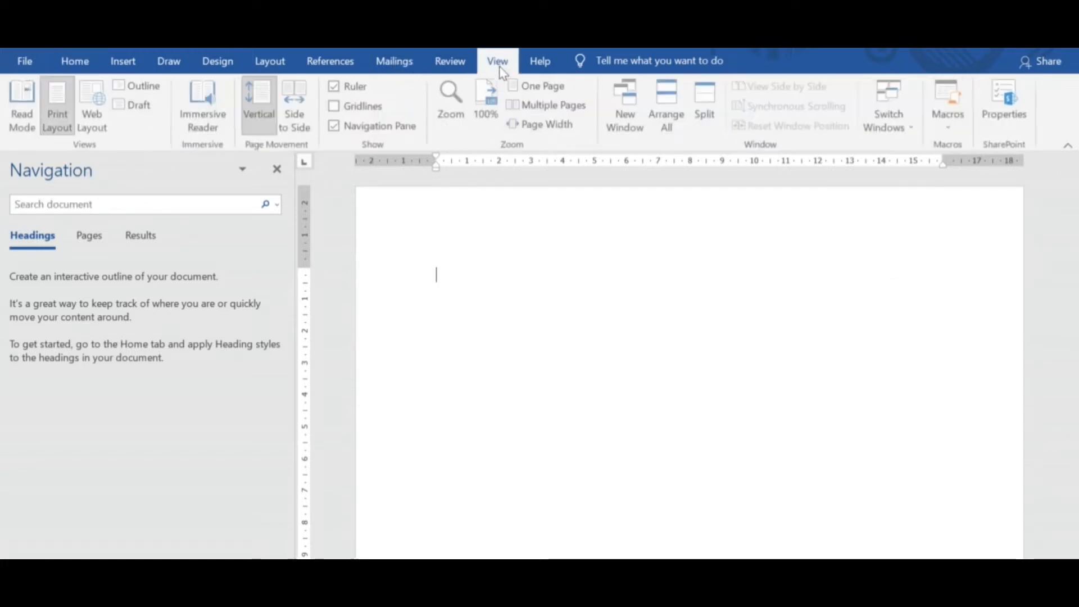
click(339, 132)
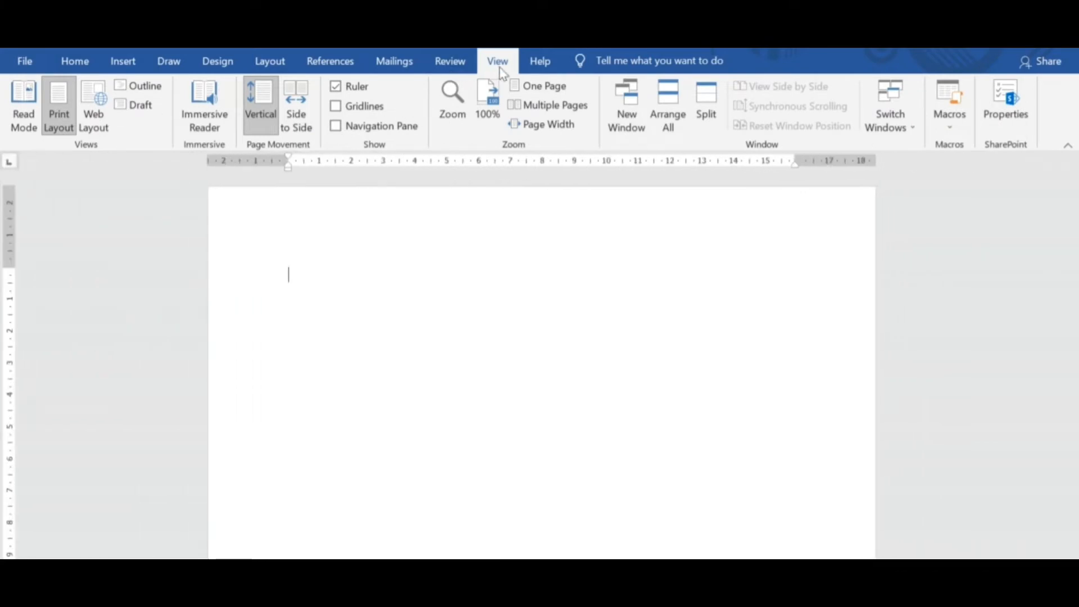
click(335, 127)
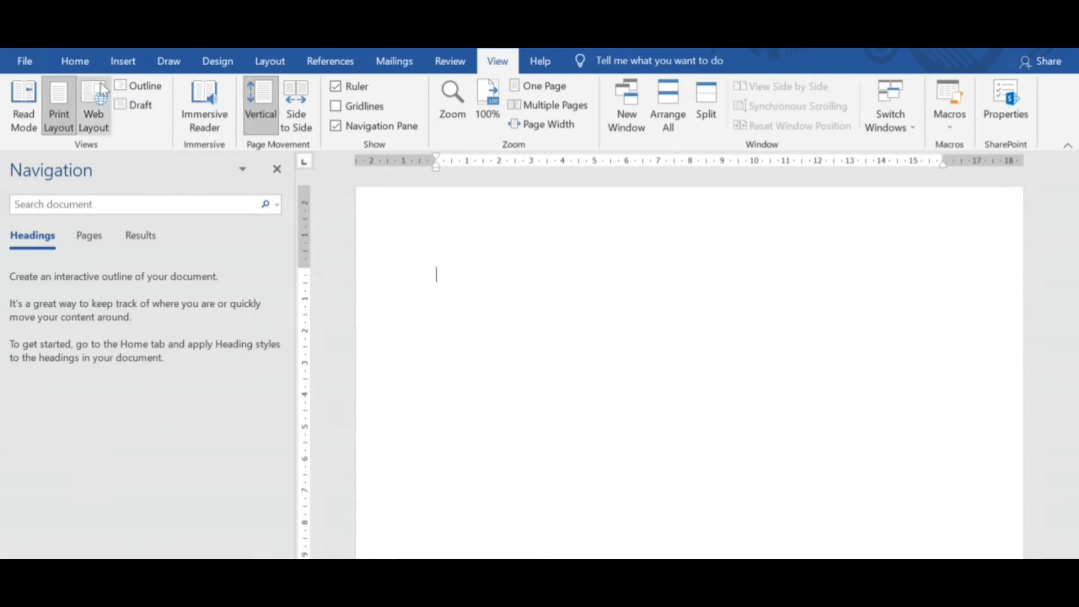
click(76, 62)
Examine the file formats offered for saving the document under a new name, and return without saving.
click(24, 67)
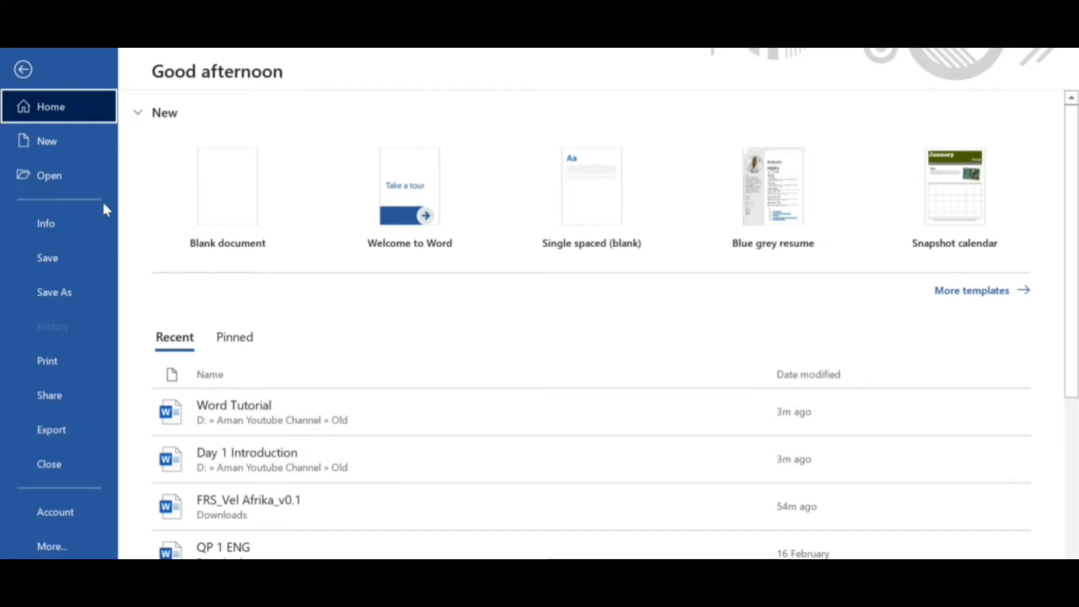
click(53, 291)
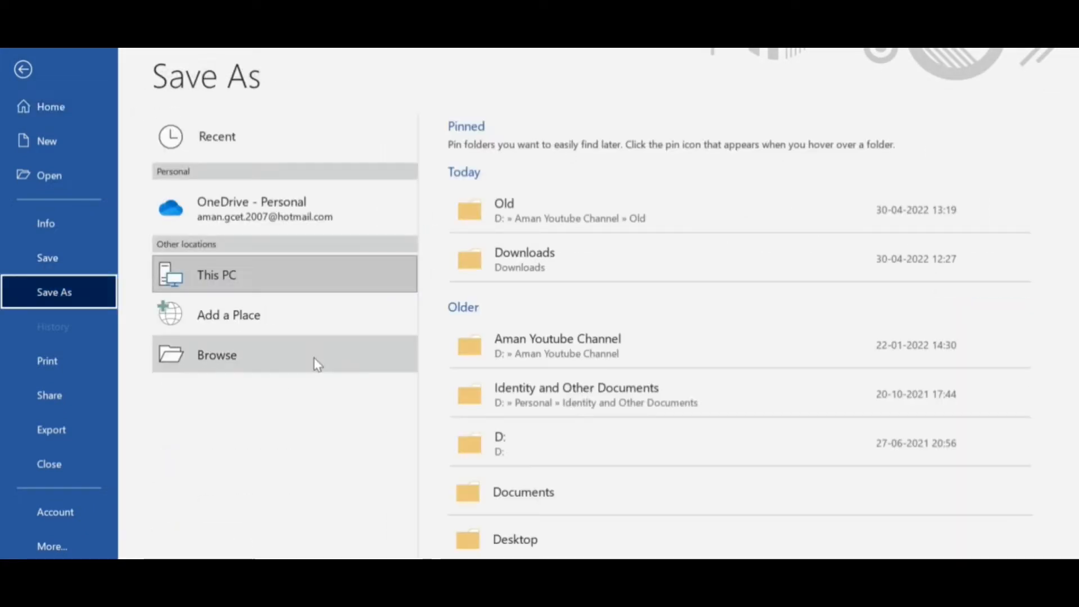
click(227, 363)
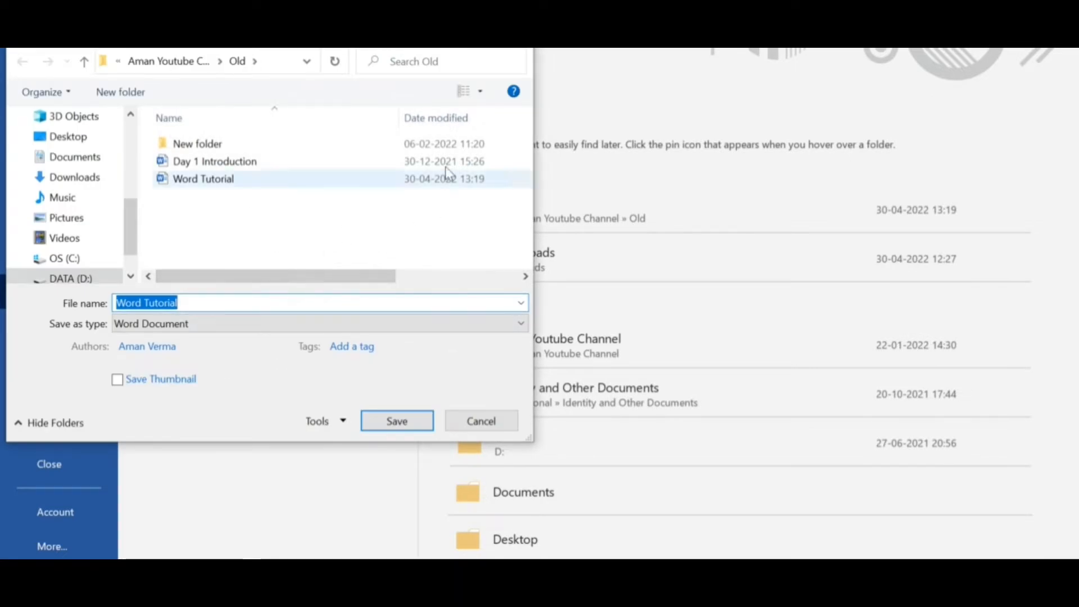
click(212, 329)
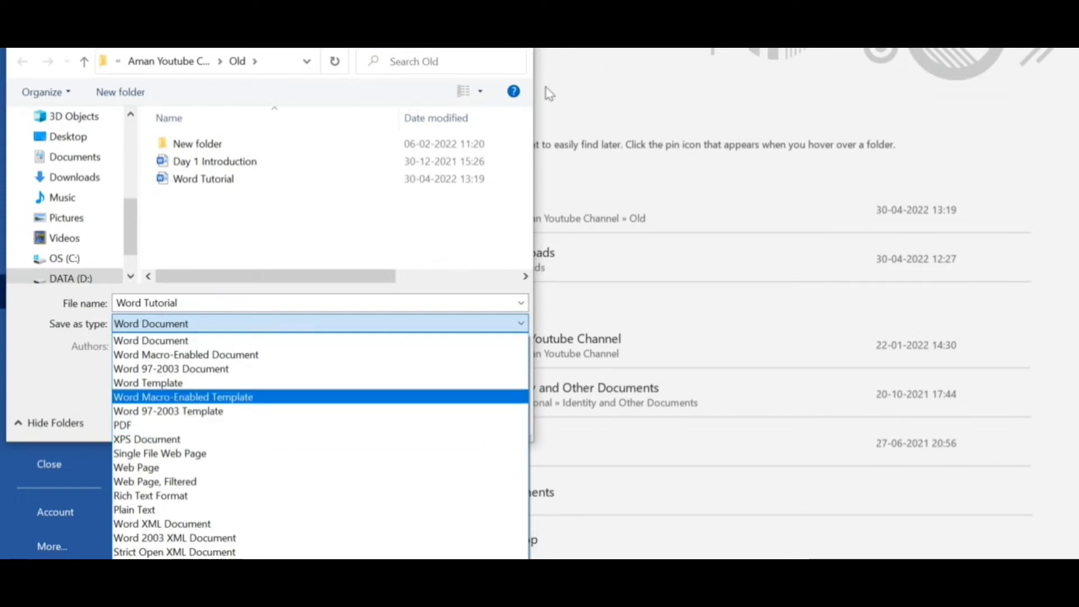
click(578, 90)
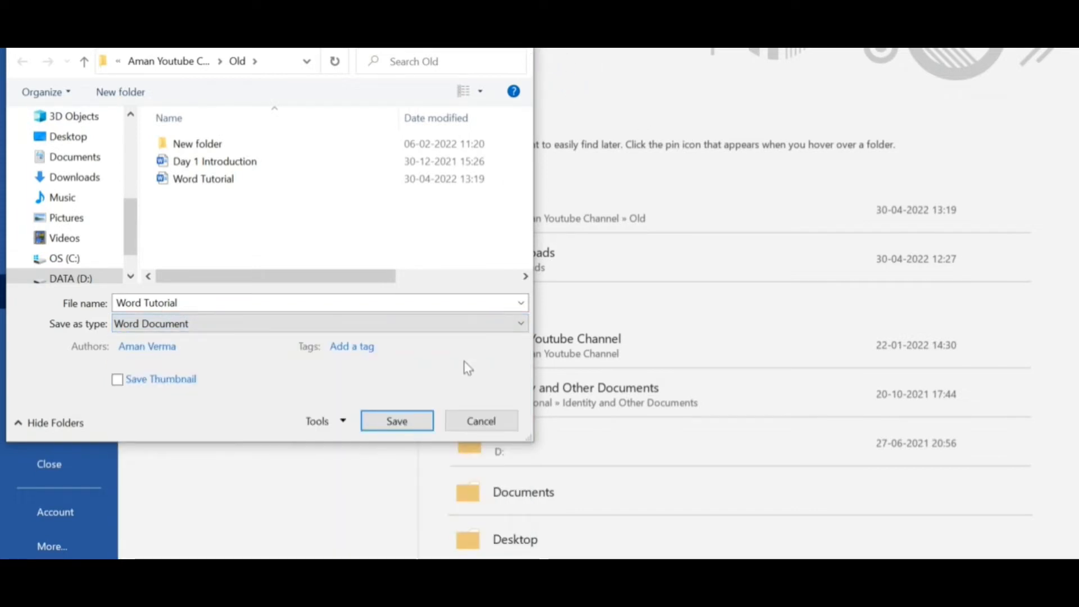
click(482, 418)
click(23, 71)
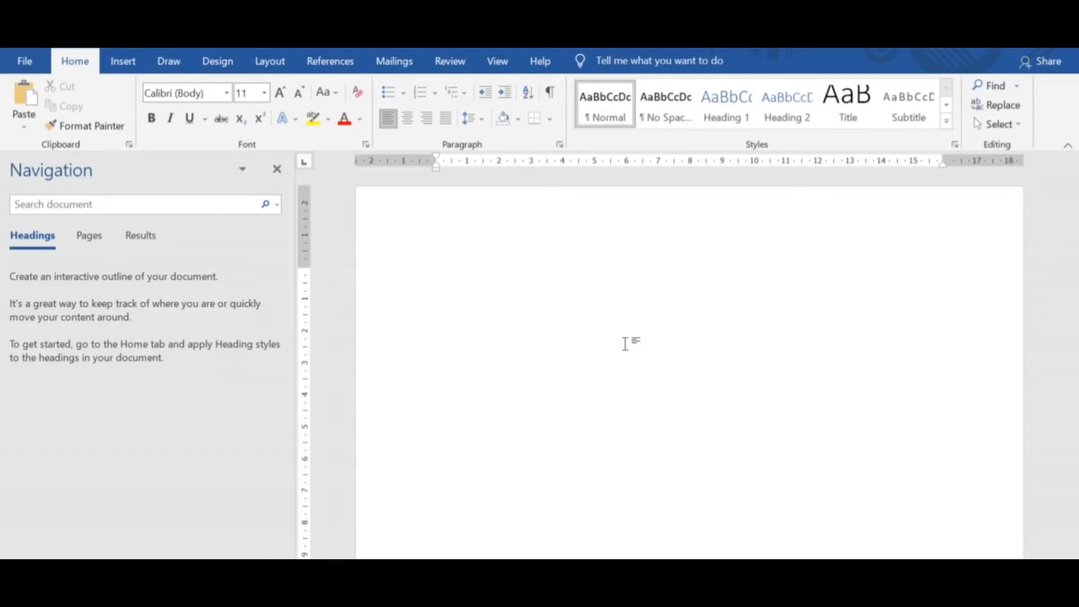
Create a document from the "Polished resume, designed by MOO" template and look through its layout.
click(26, 61)
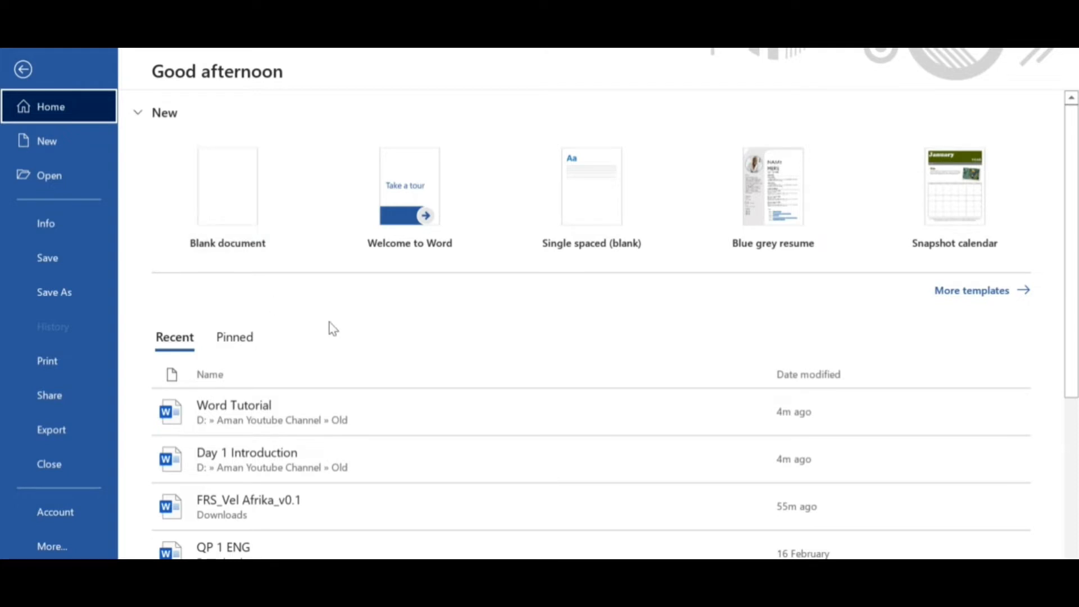
click(48, 145)
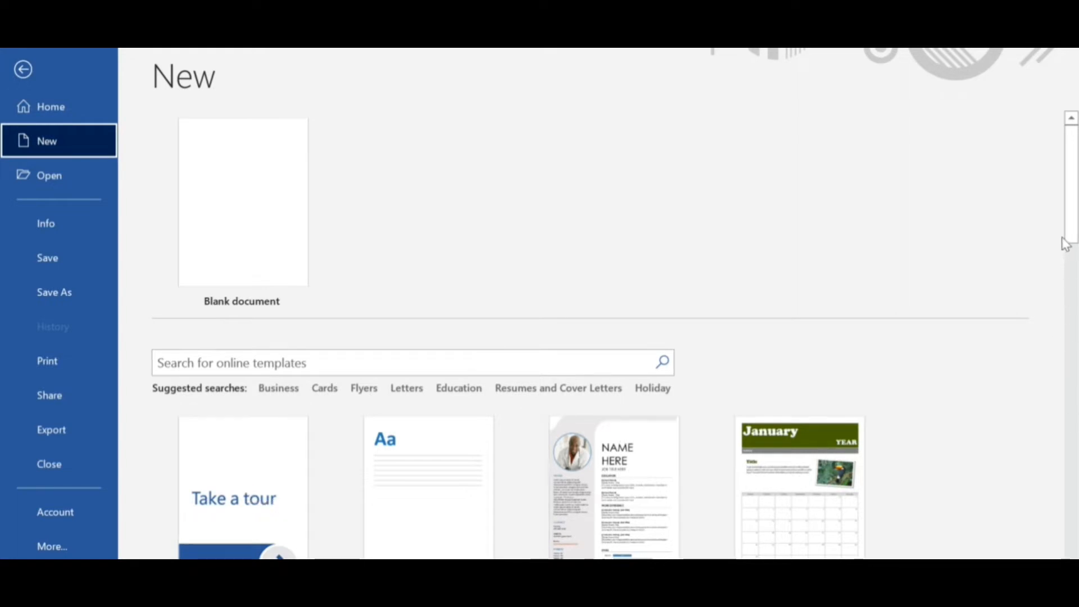
drag(1074, 231, 1074, 336)
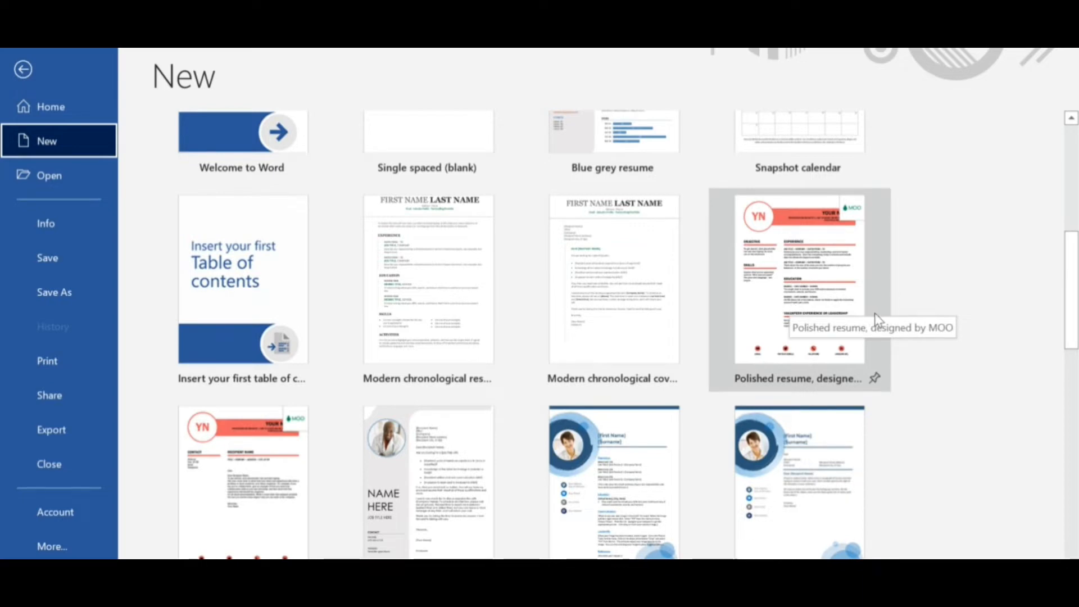
click(784, 263)
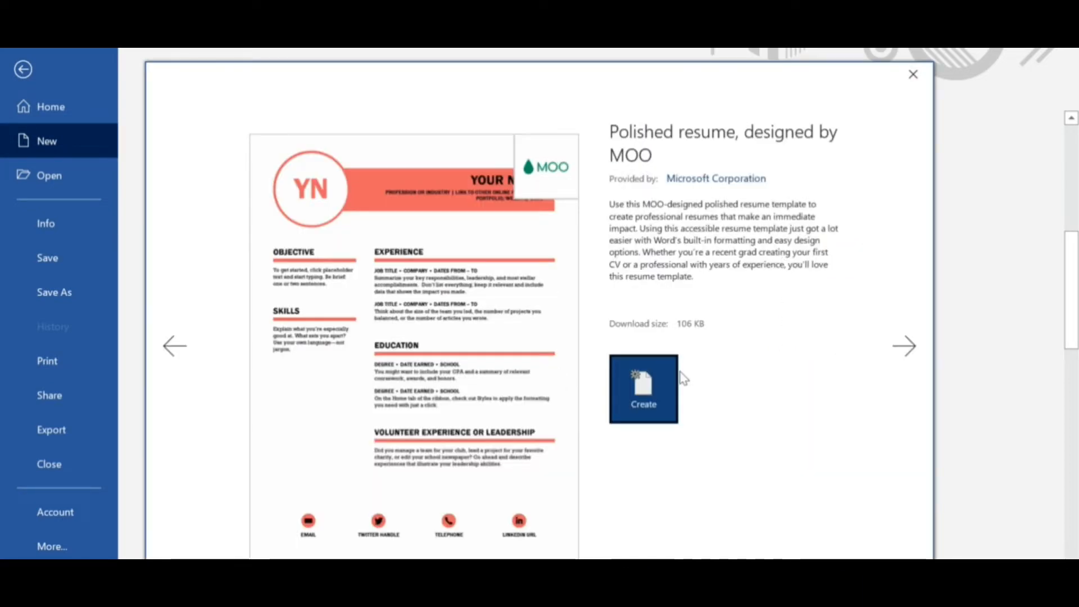
click(653, 378)
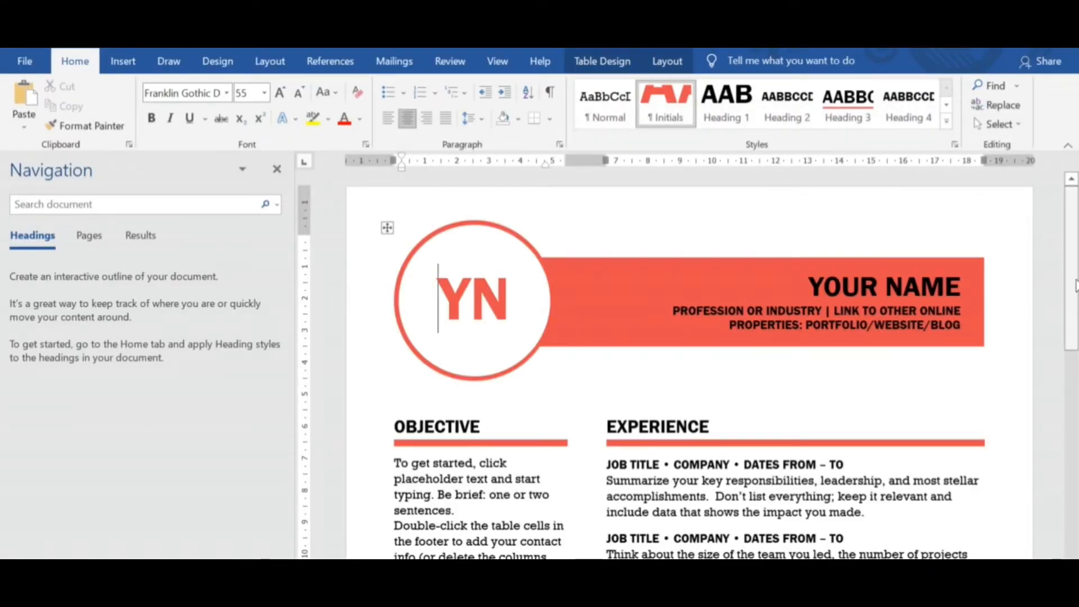
scroll(1074, 351, down, 4)
drag(1075, 351, 1074, 315)
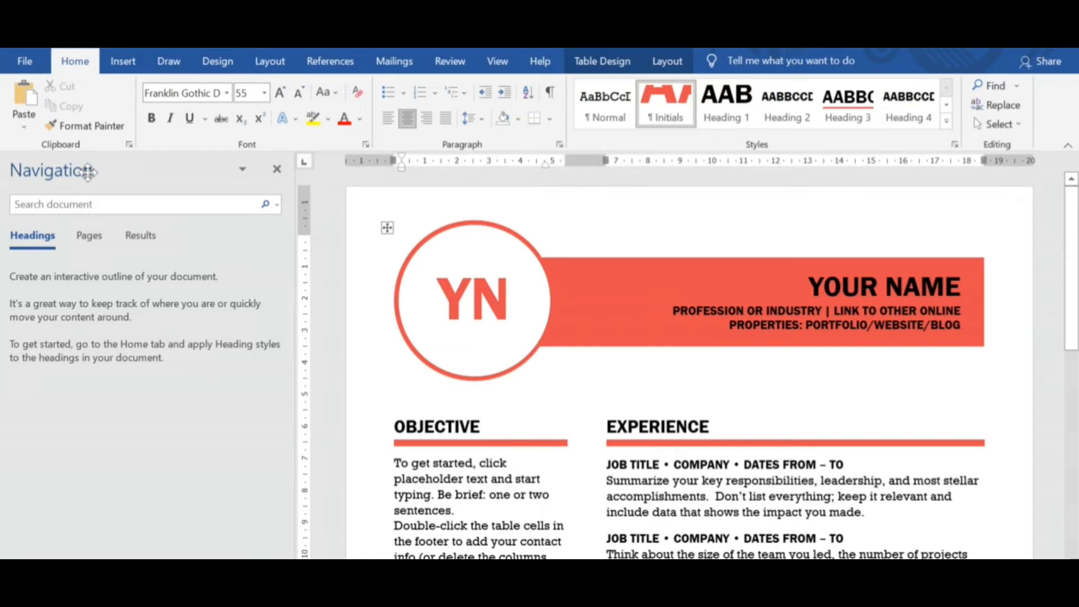
Create a new blank document.
click(25, 61)
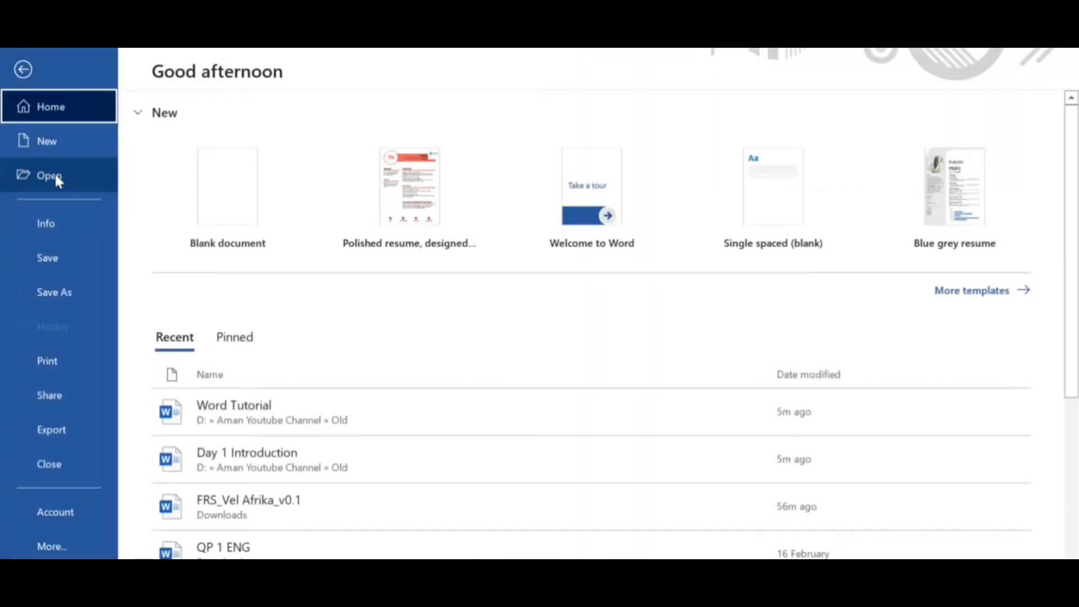
click(49, 144)
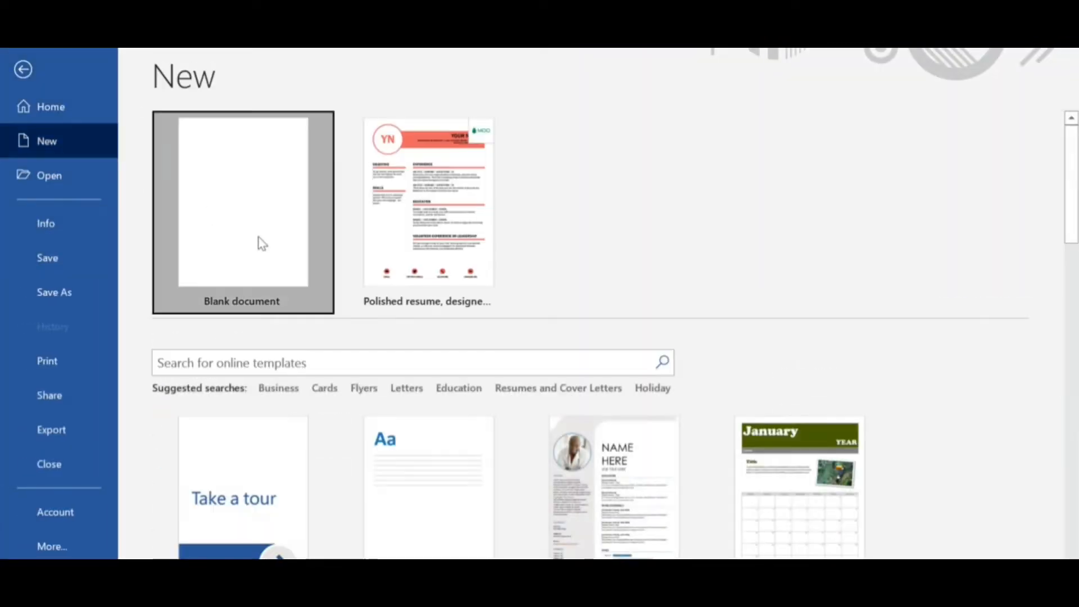
click(260, 241)
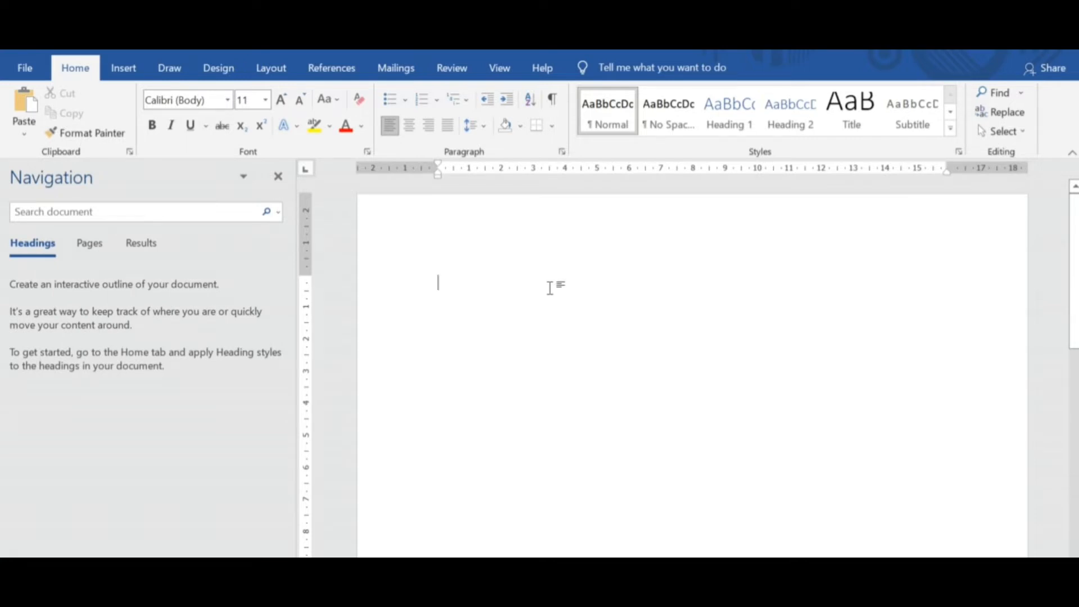
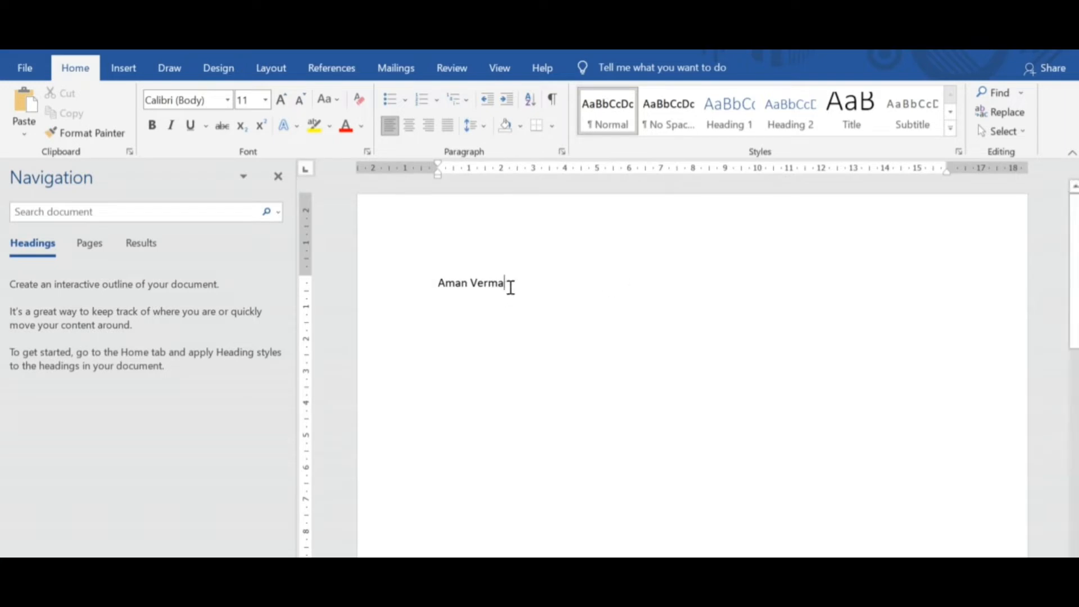
Format the name on the first line as green, bold and underlined at font size 14.
drag(510, 287, 439, 285)
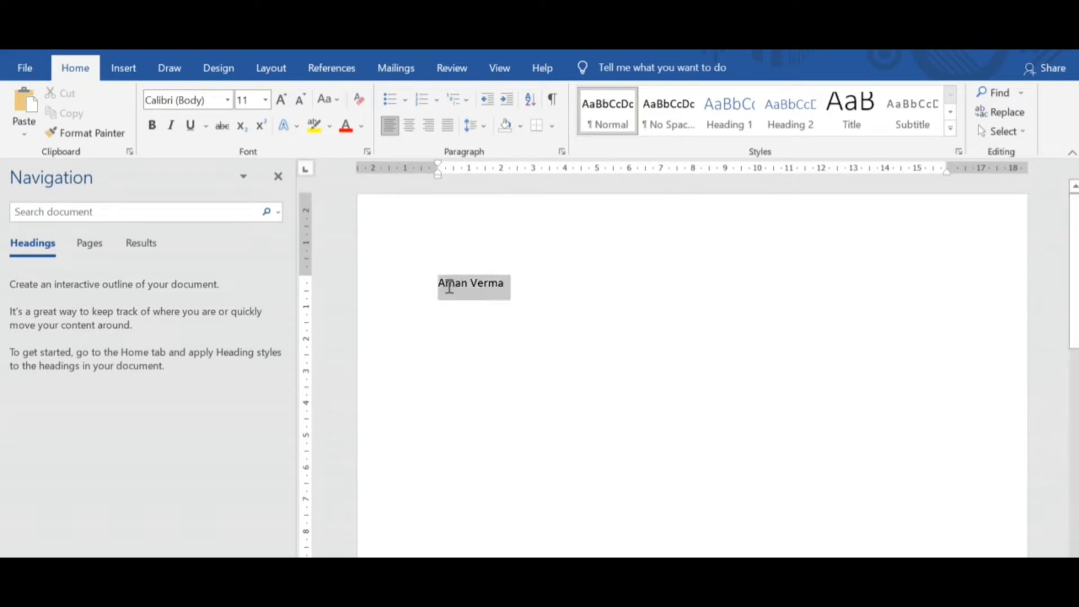
click(361, 125)
click(415, 279)
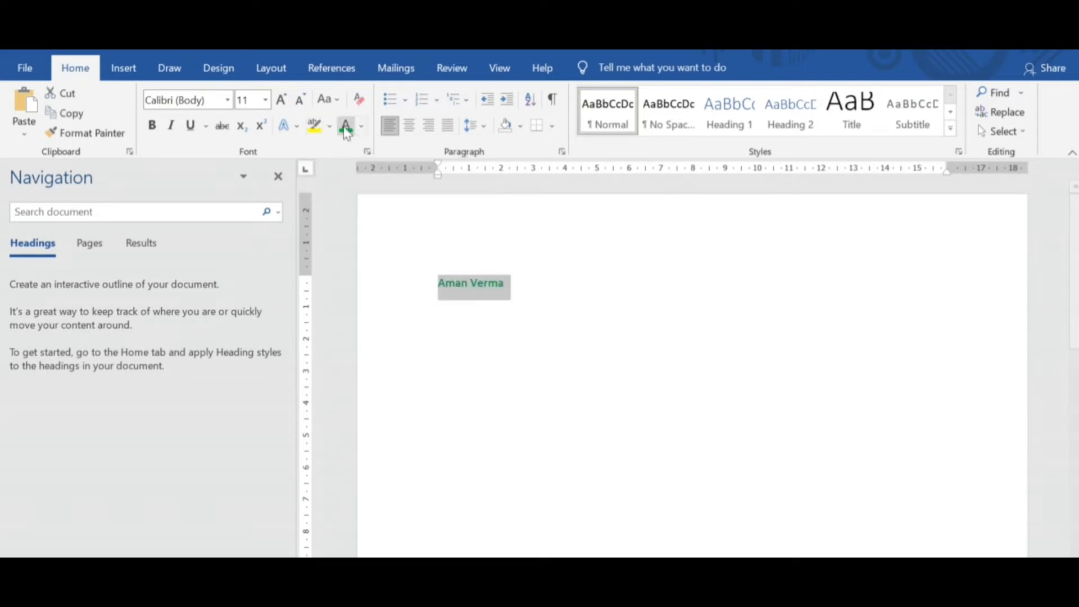
click(152, 125)
click(190, 125)
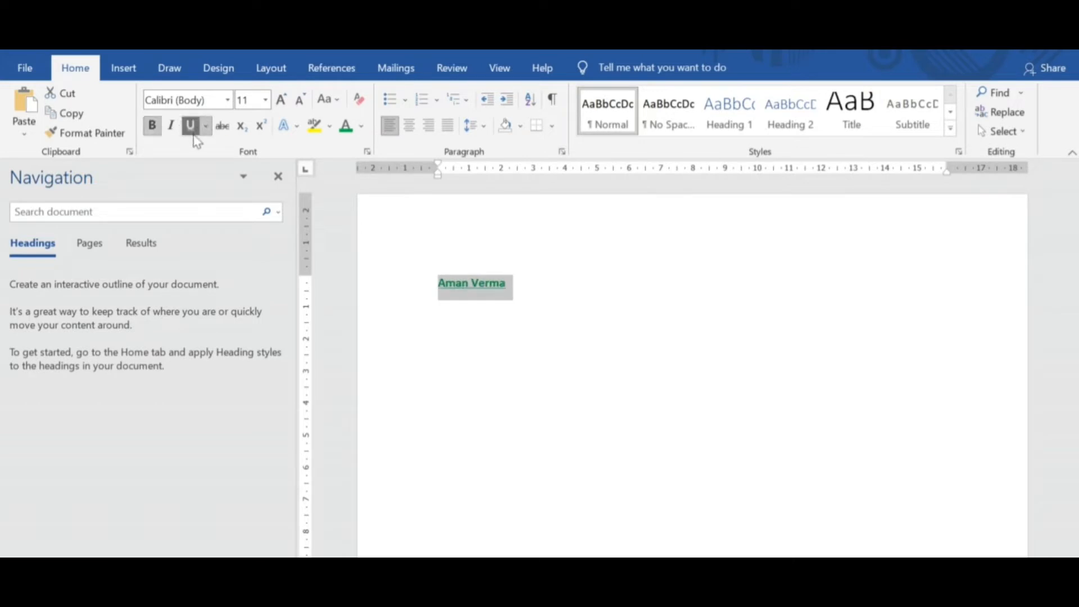
click(287, 103)
click(286, 103)
click(542, 292)
Add the text "Word Tutorial" in Normal style two paragraphs below the name.
key(Return)
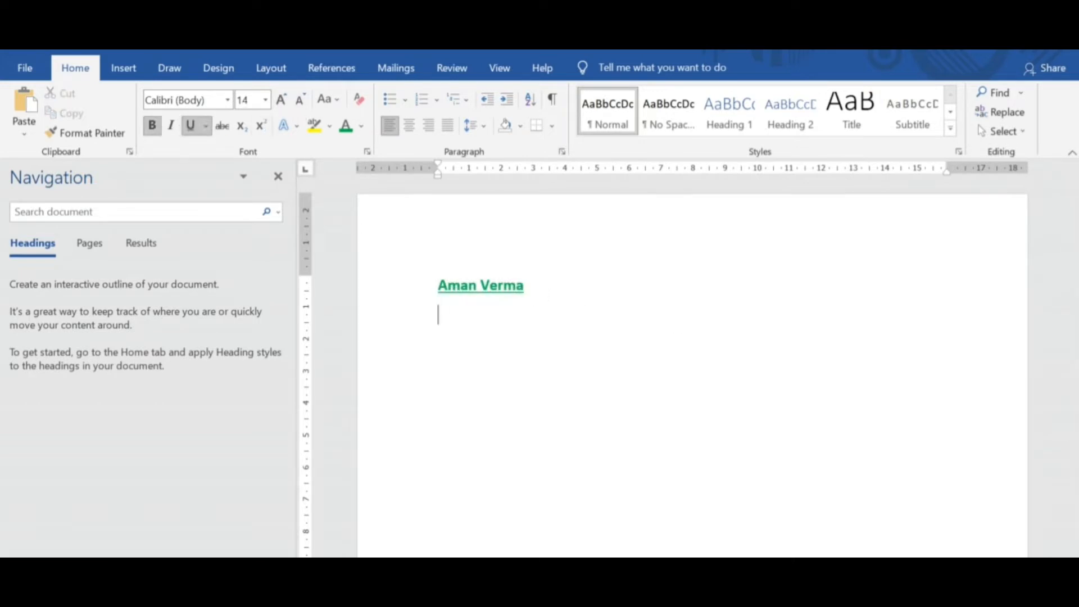
key(Return)
click(603, 122)
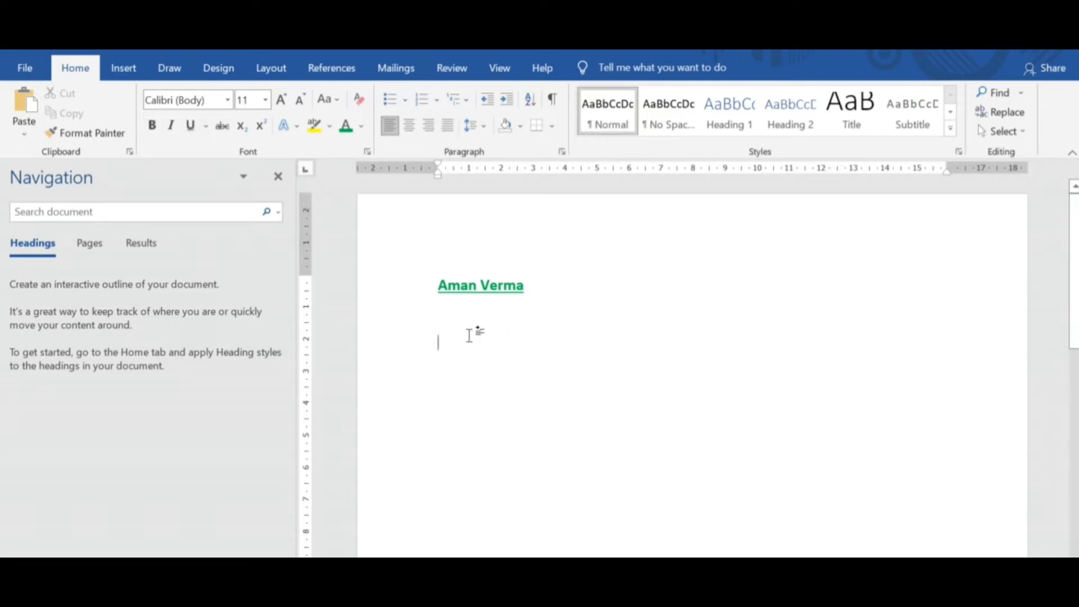
text(Wp)
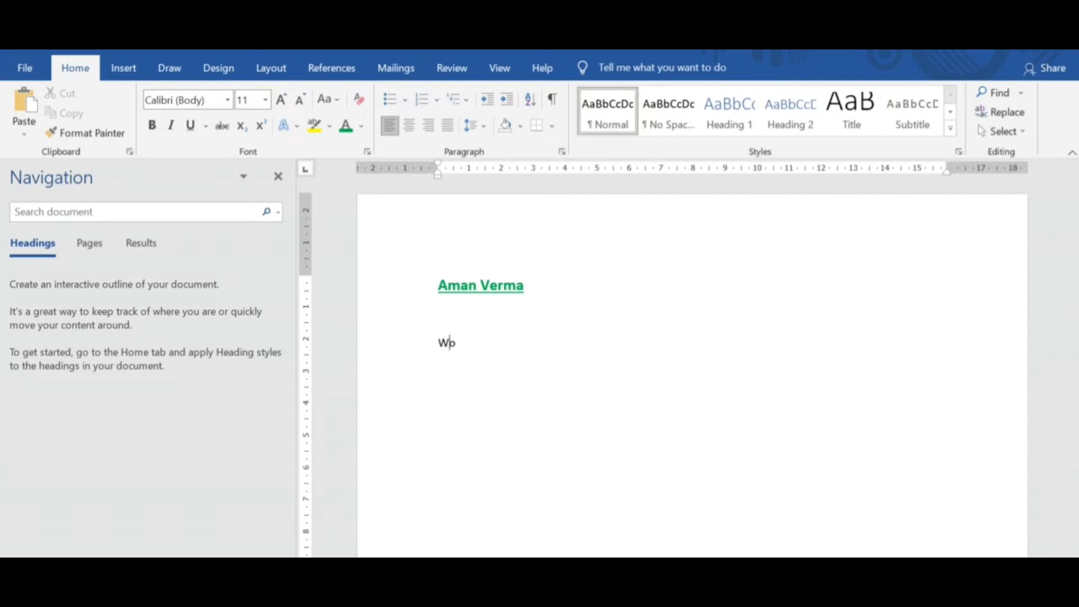
text(rd Tutorial)
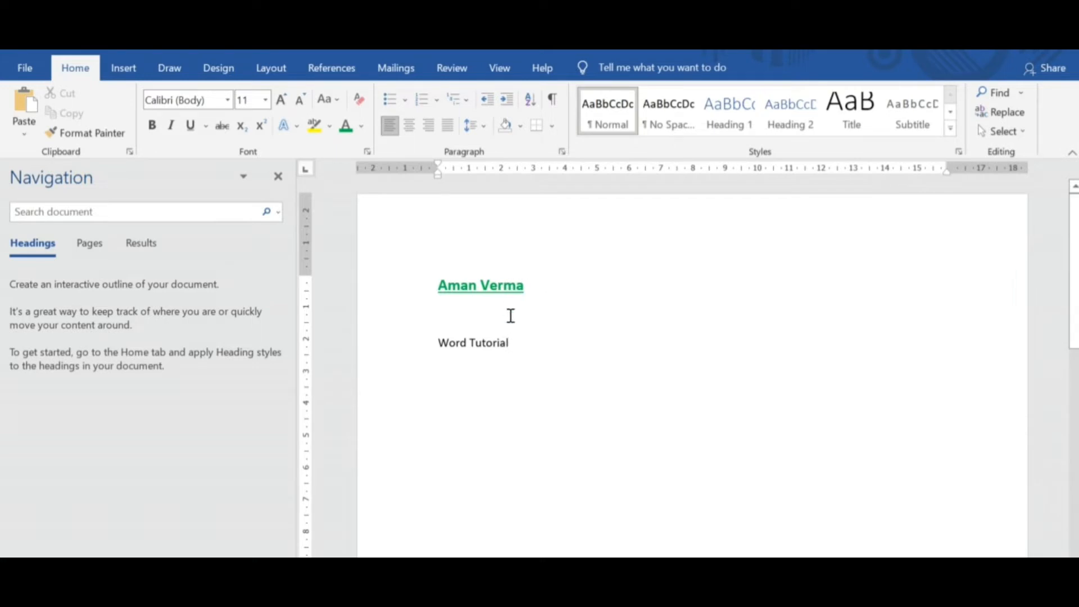
Copy the name's formatting onto the "Word Tutorial" line with Format Painter.
drag(515, 344, 434, 346)
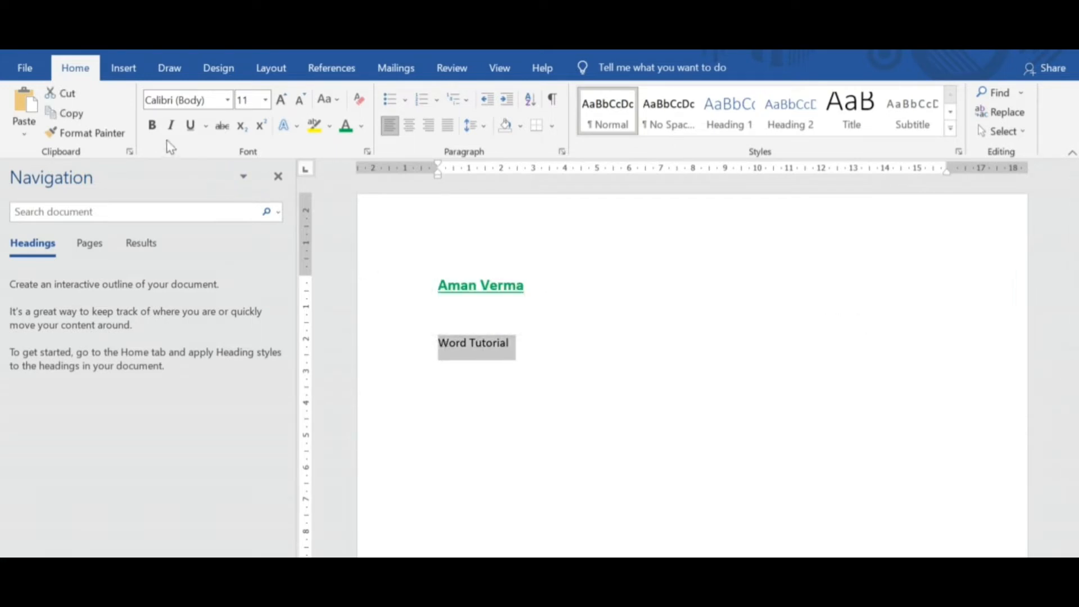
click(489, 286)
drag(527, 289, 518, 289)
click(507, 288)
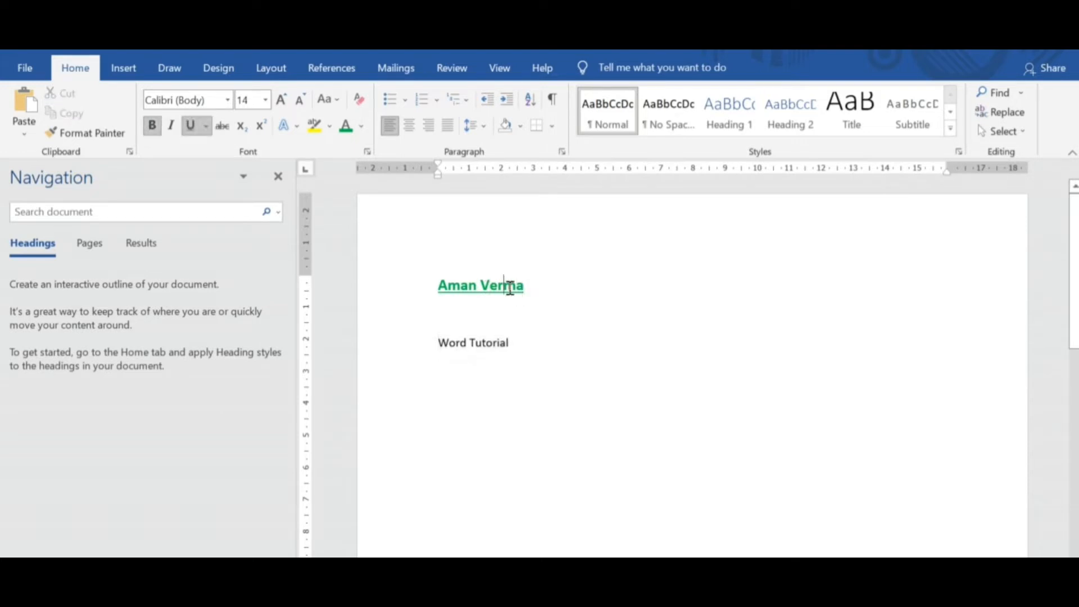
click(483, 287)
click(495, 288)
click(461, 287)
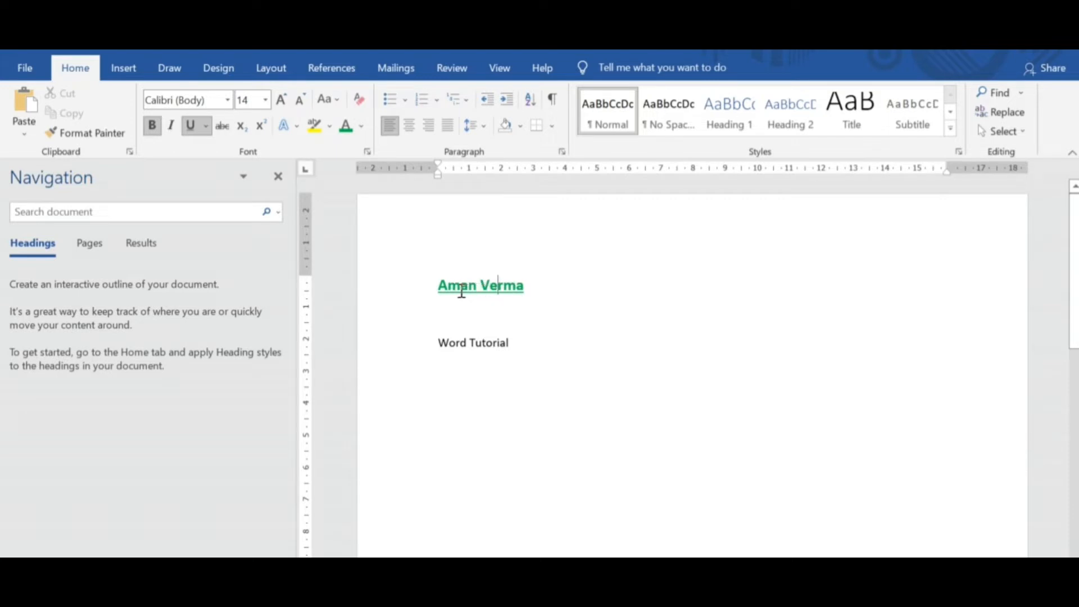
click(514, 287)
click(78, 134)
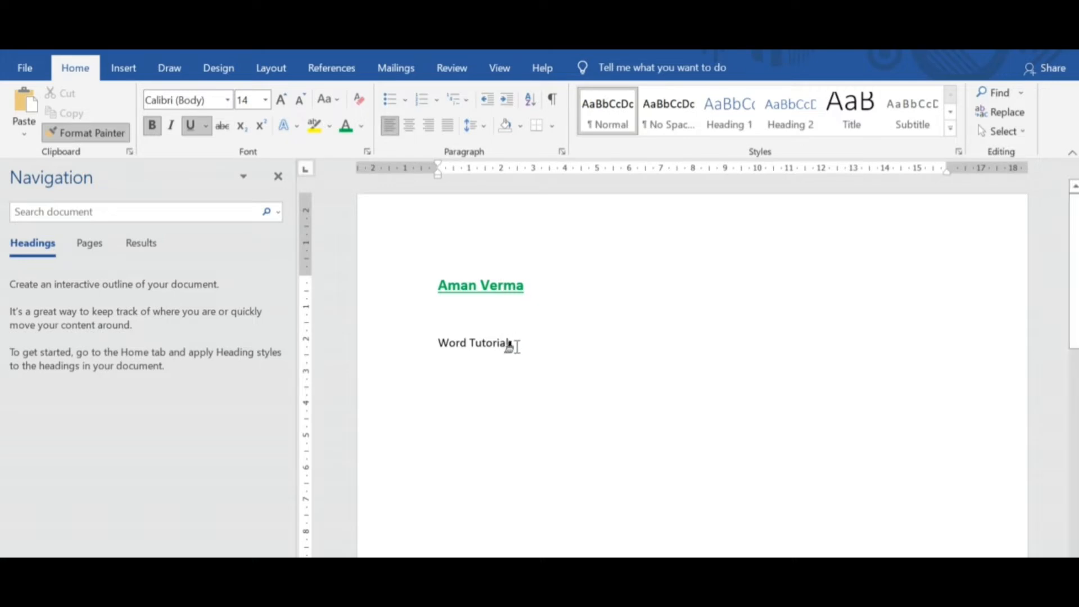
drag(508, 345, 441, 345)
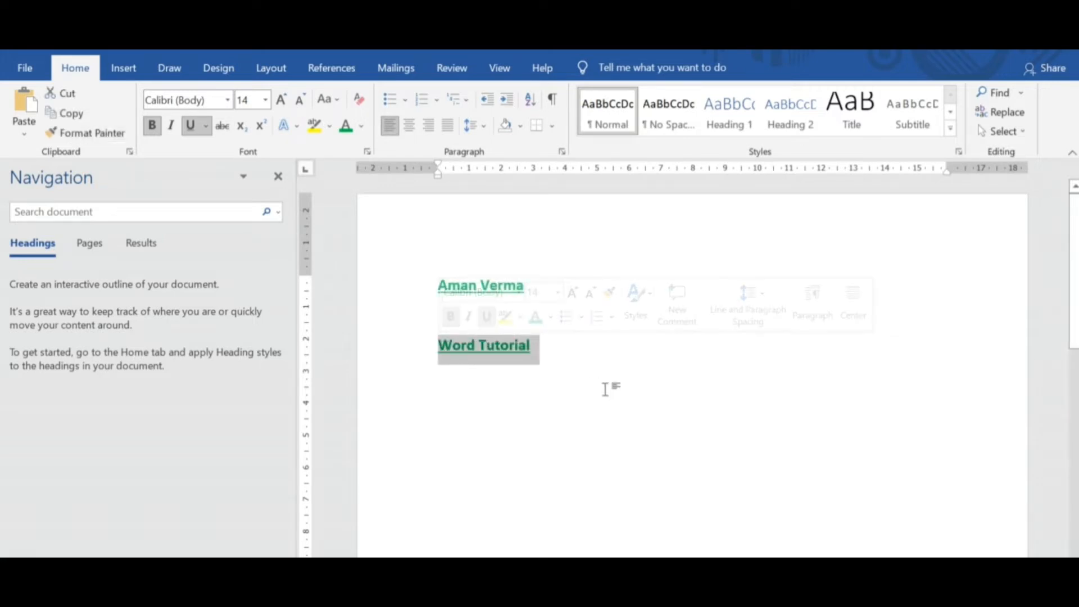
click(509, 385)
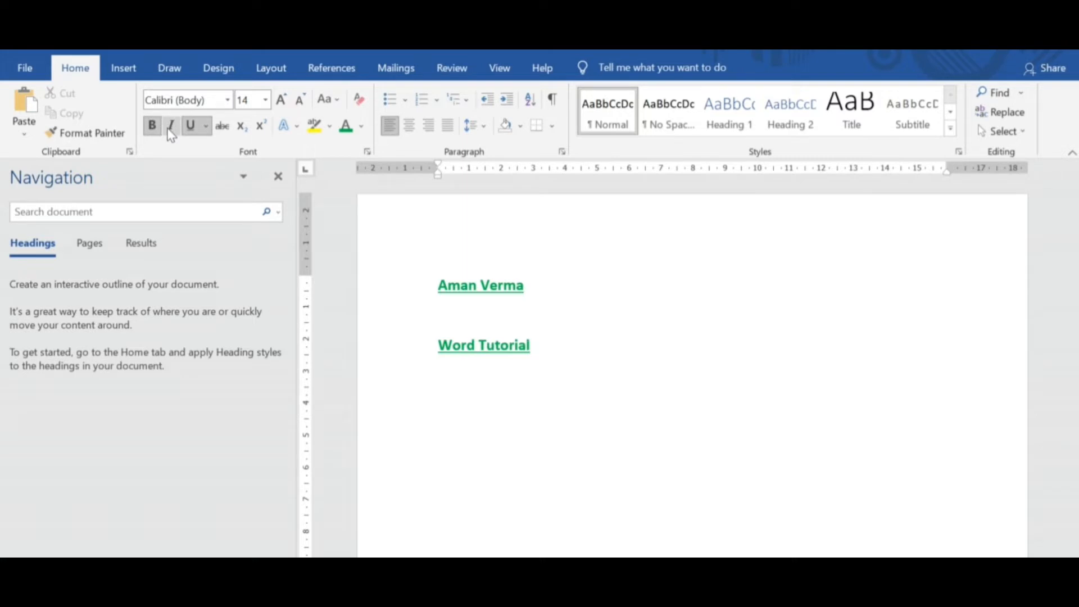
Make the "Word Tutorial" line italic without underline and set its font to Arial.
drag(539, 345, 430, 345)
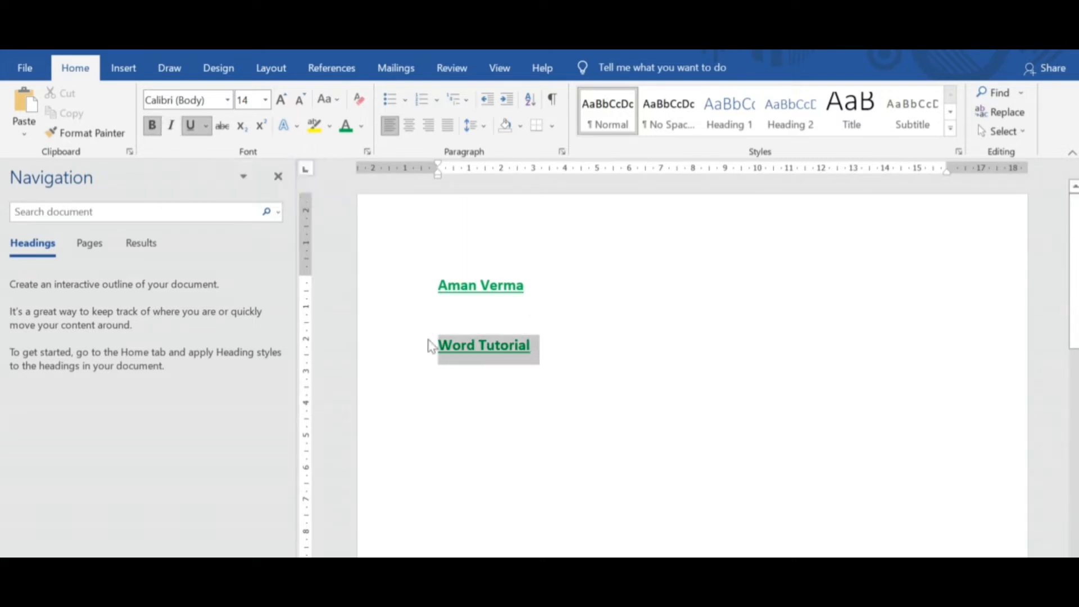
click(171, 125)
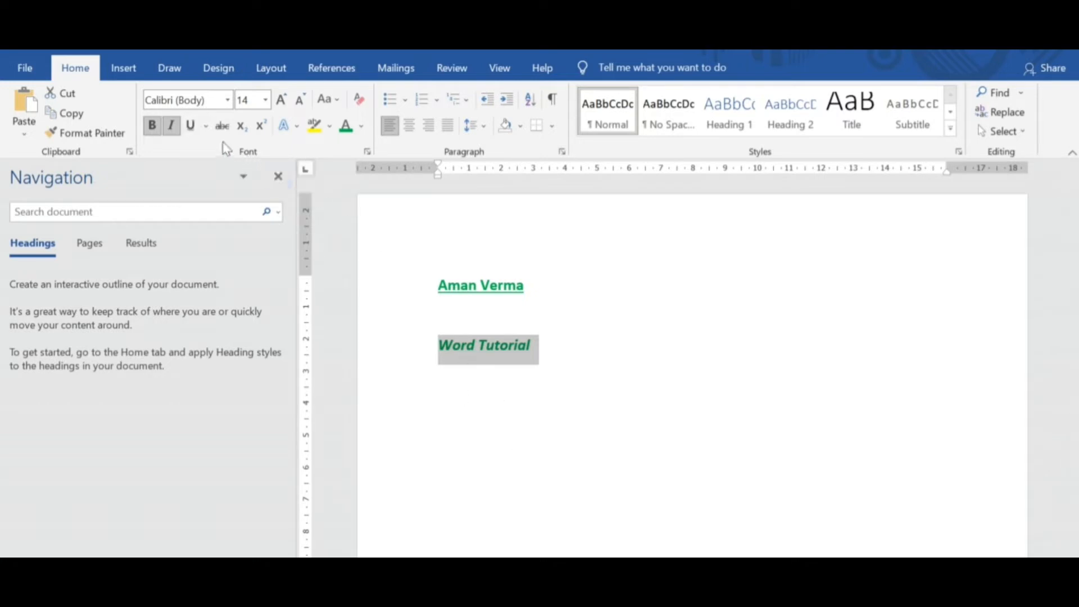
click(227, 101)
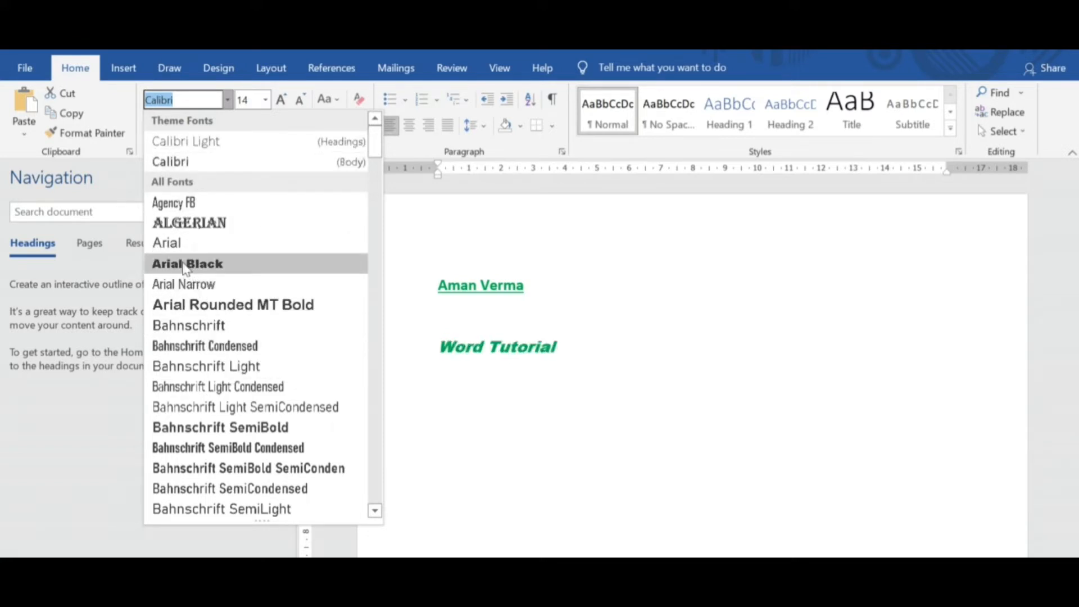
click(176, 242)
click(517, 373)
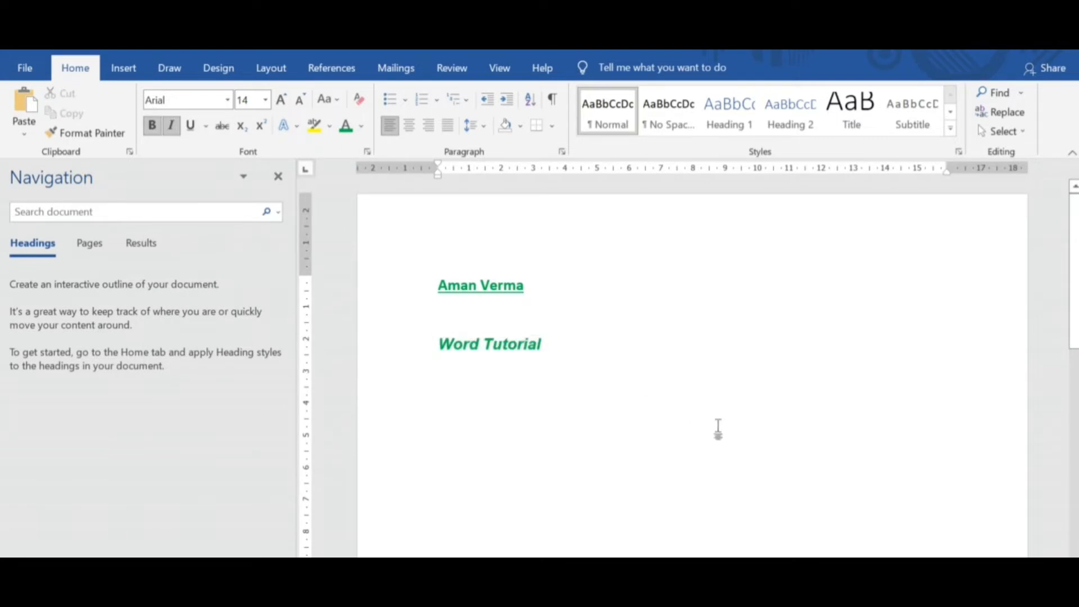
click(228, 100)
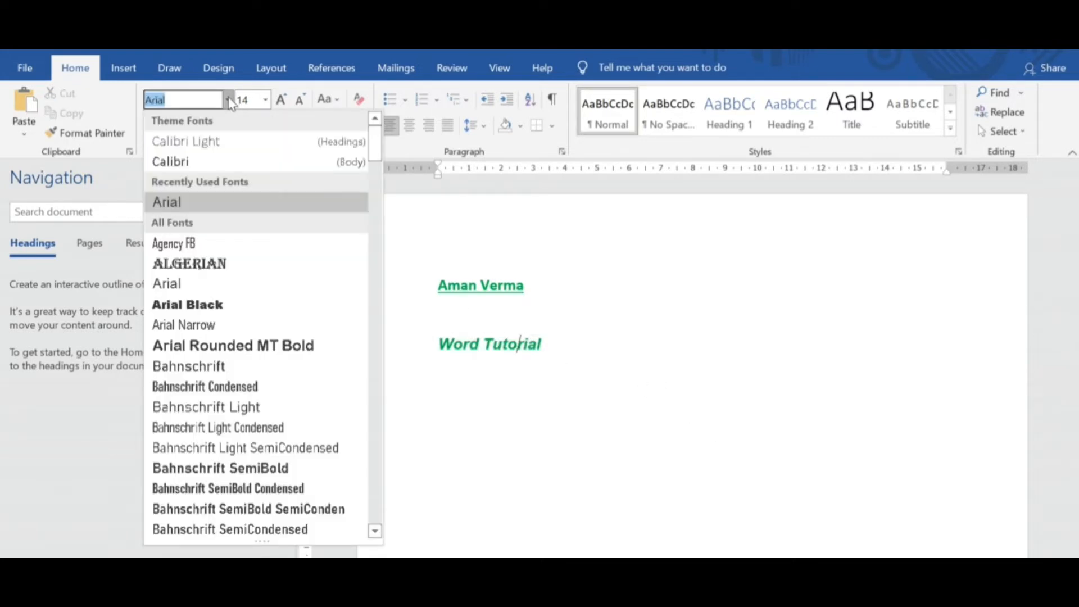
click(554, 241)
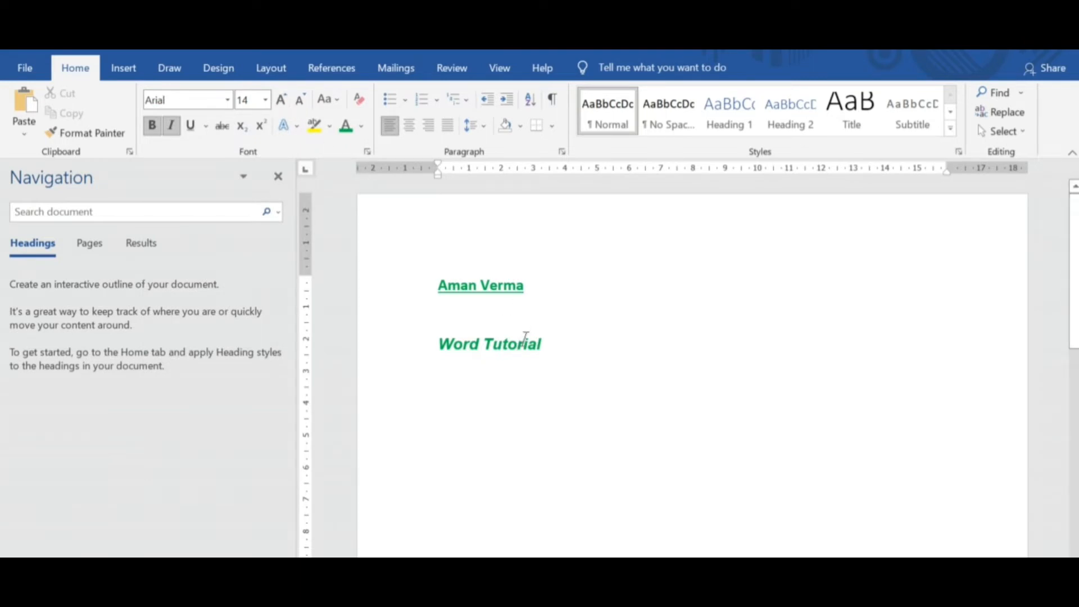
Set the word "Tutorial" to font size 20 and grow it in increments up to size 90.
click(266, 100)
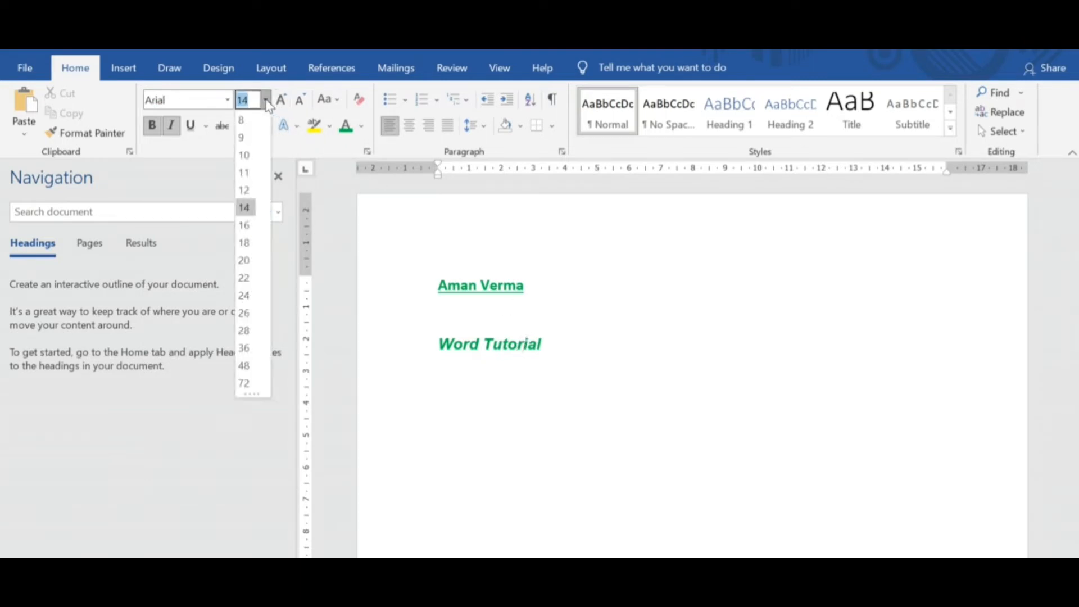
click(246, 262)
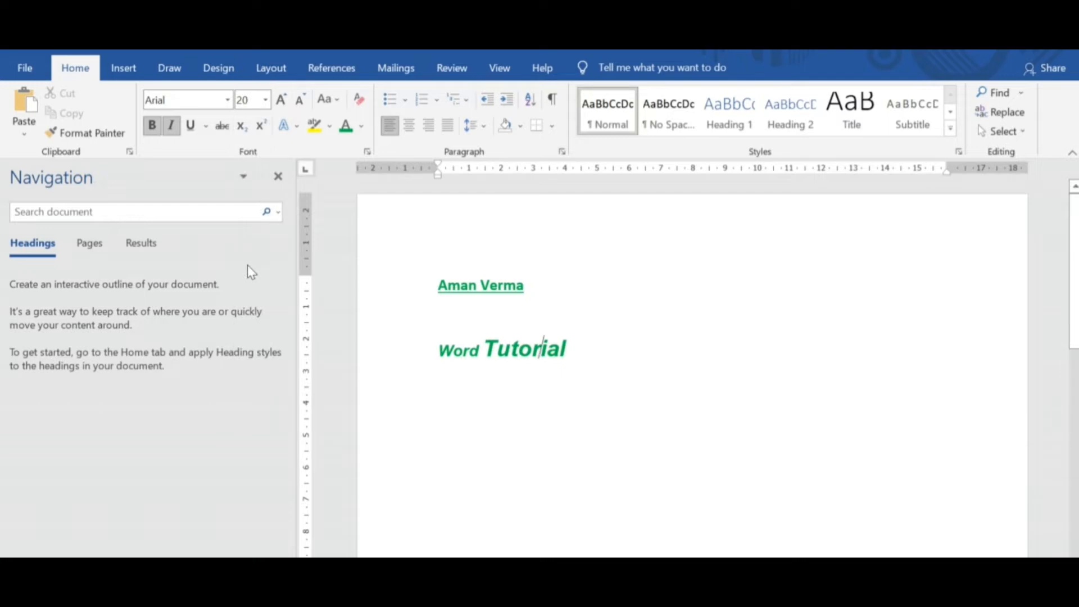
click(265, 100)
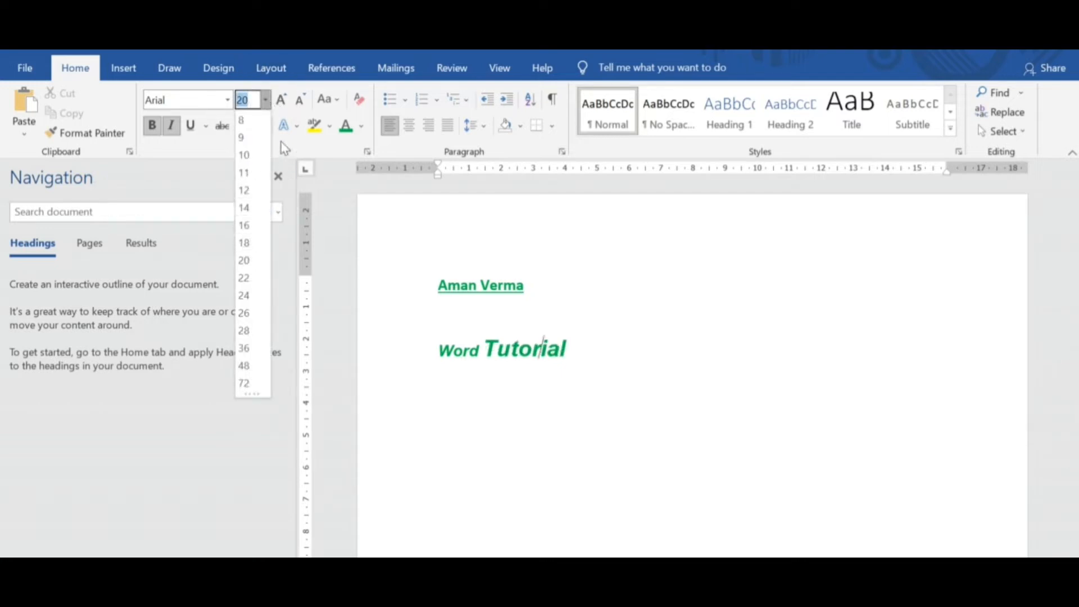
click(283, 101)
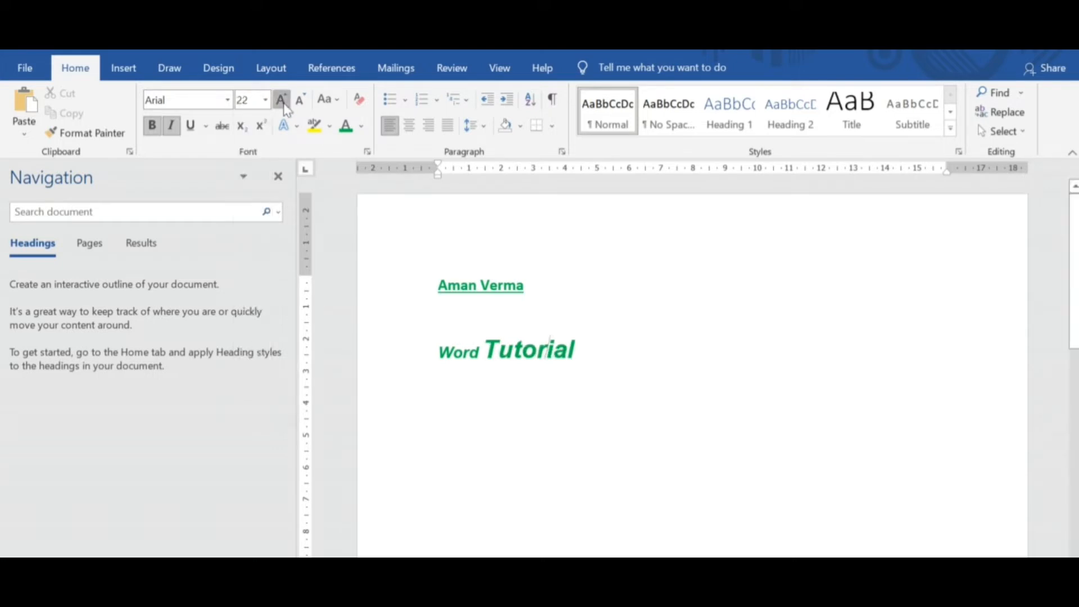
click(283, 101)
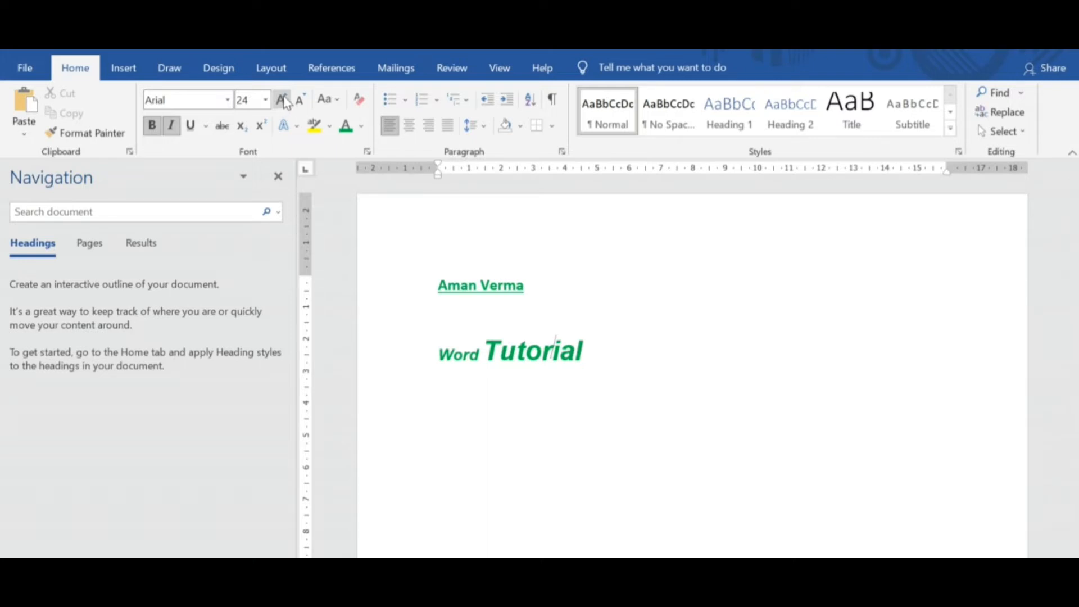
click(283, 101)
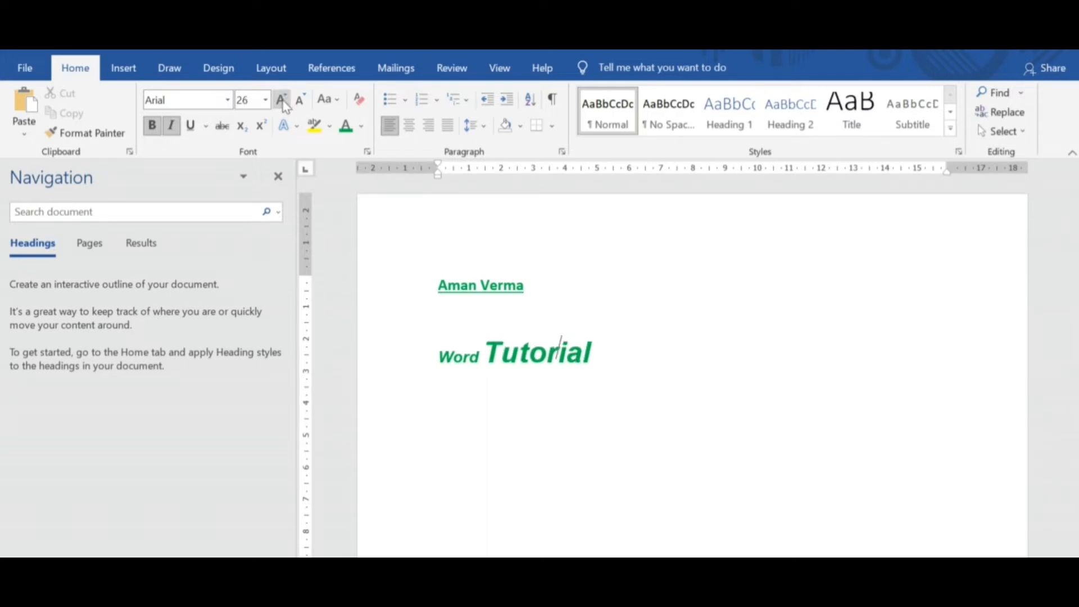
click(283, 101)
click(283, 101)
click(283, 101)
click(283, 101)
click(282, 102)
click(282, 101)
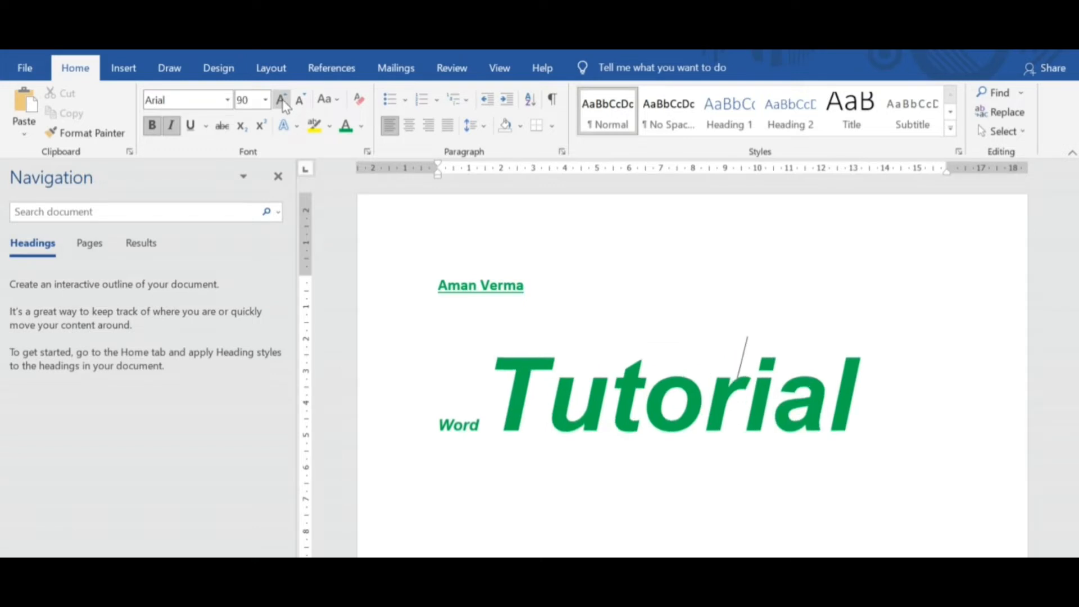
Shrink the word "Tutorial" in increments down to font size 28.
click(301, 101)
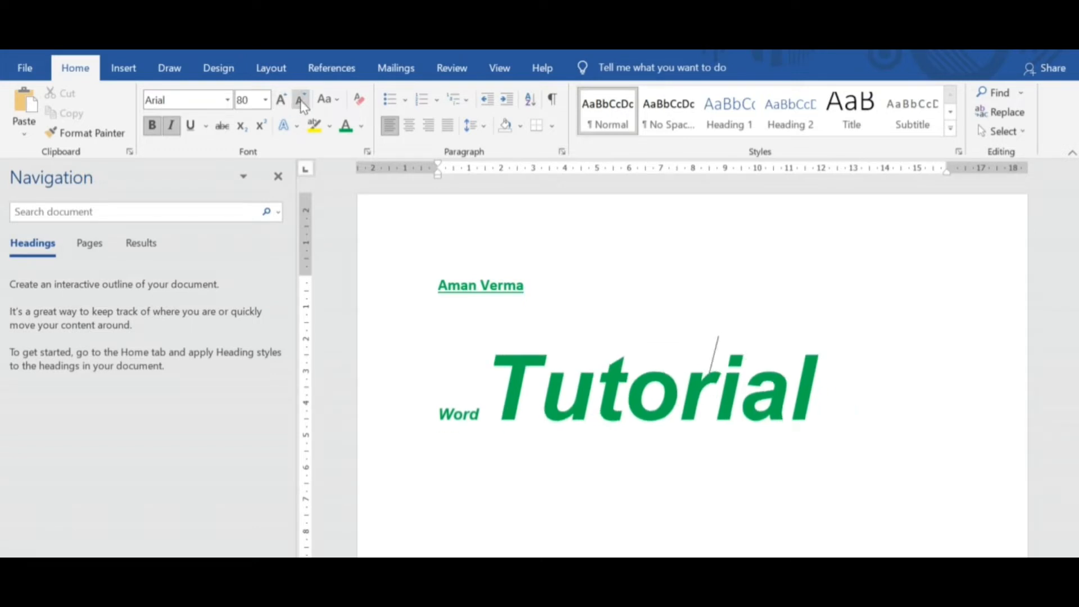
click(302, 101)
click(301, 101)
click(302, 101)
click(302, 101)
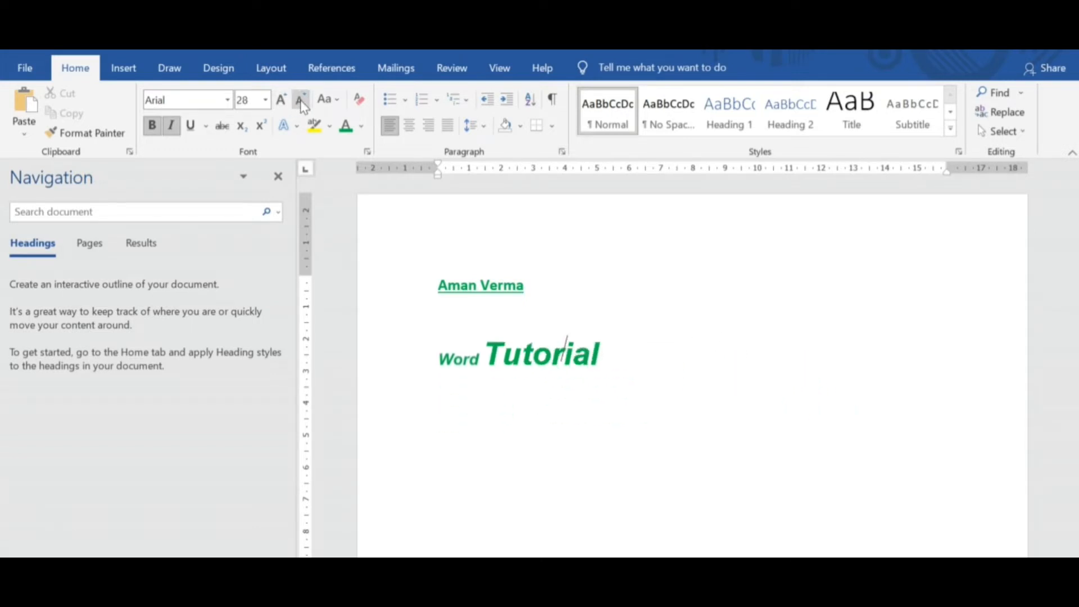
Change the case of the word "Tutorial" to uppercase and from there to lowercase.
click(337, 101)
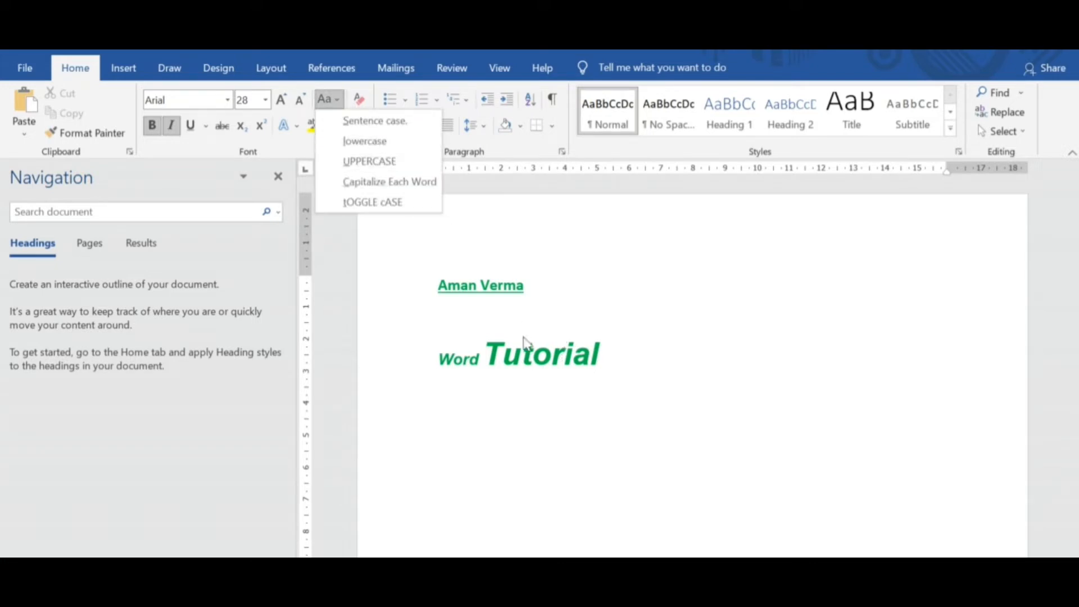
click(371, 162)
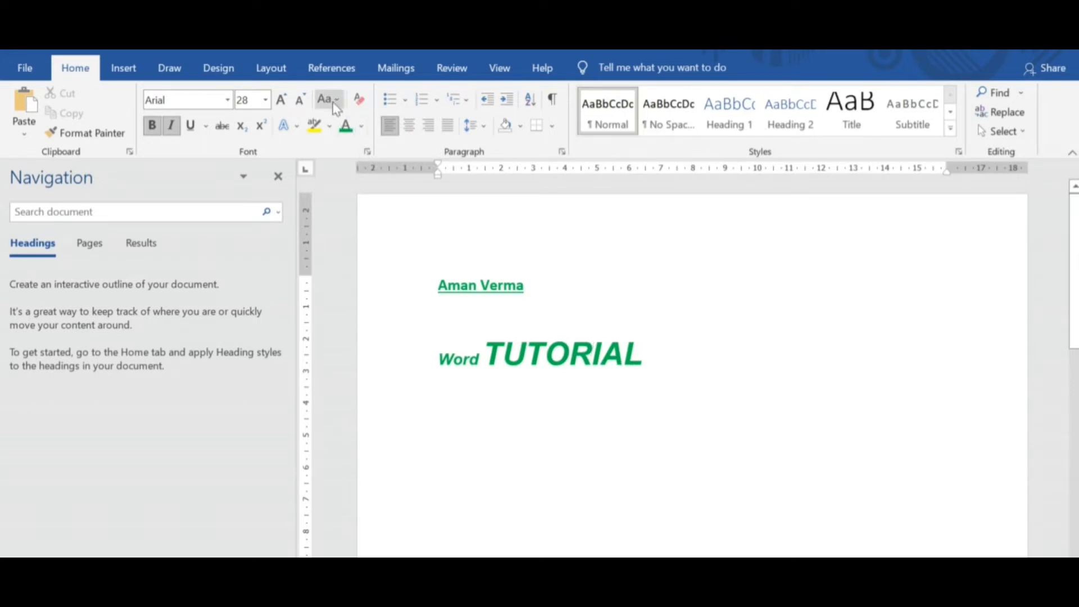
click(327, 100)
click(366, 142)
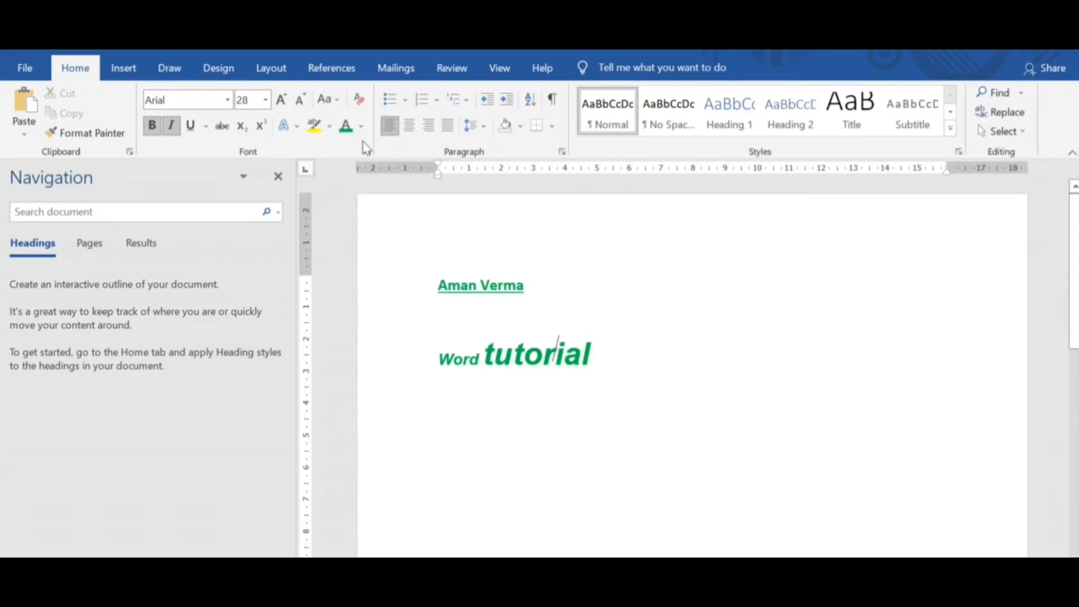
click(336, 101)
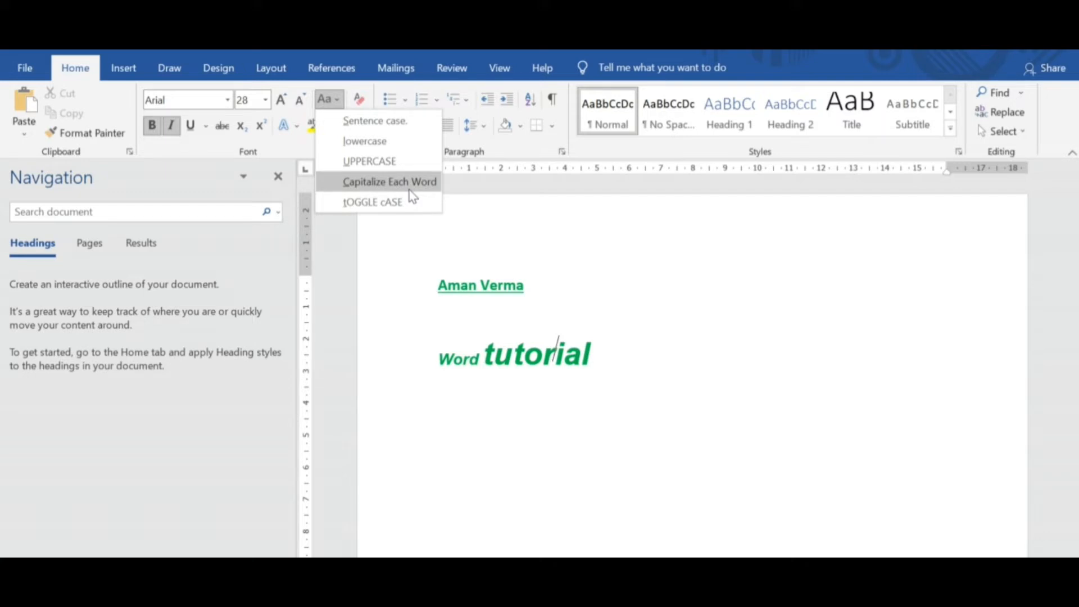
click(565, 321)
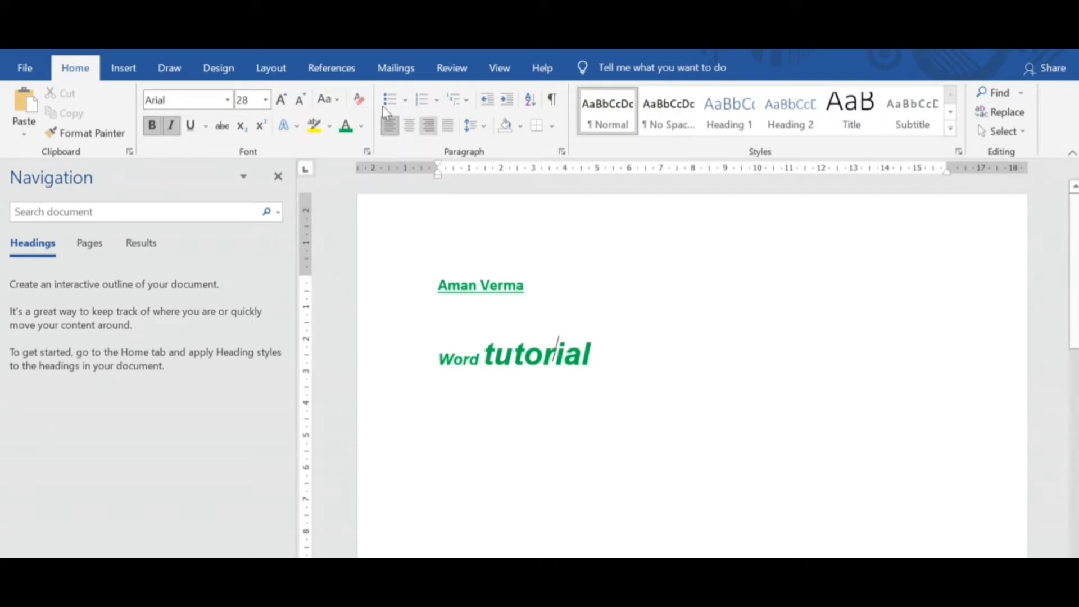
click(363, 126)
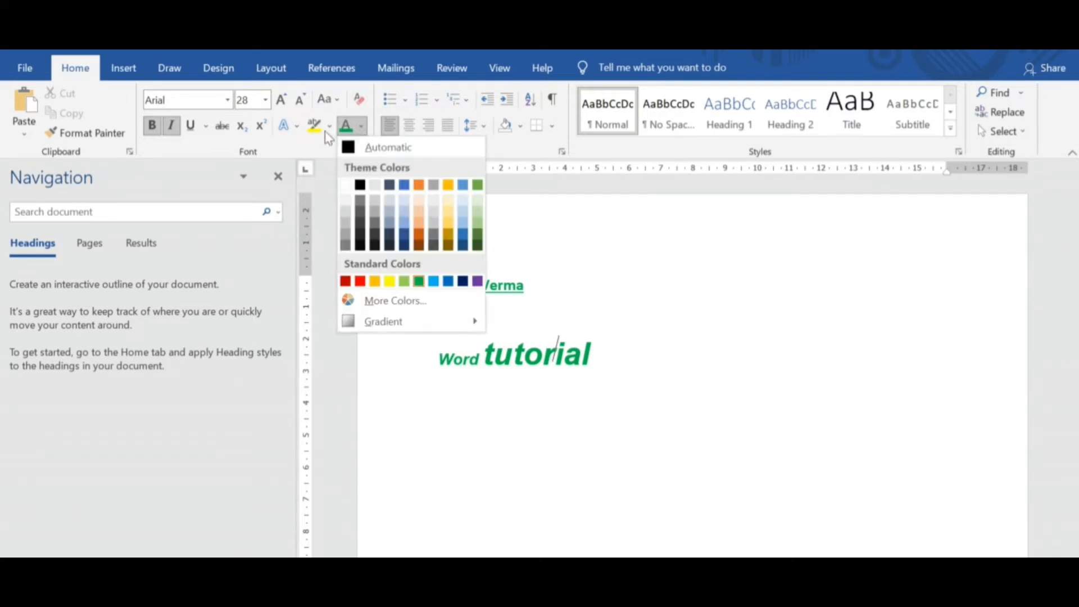
click(295, 124)
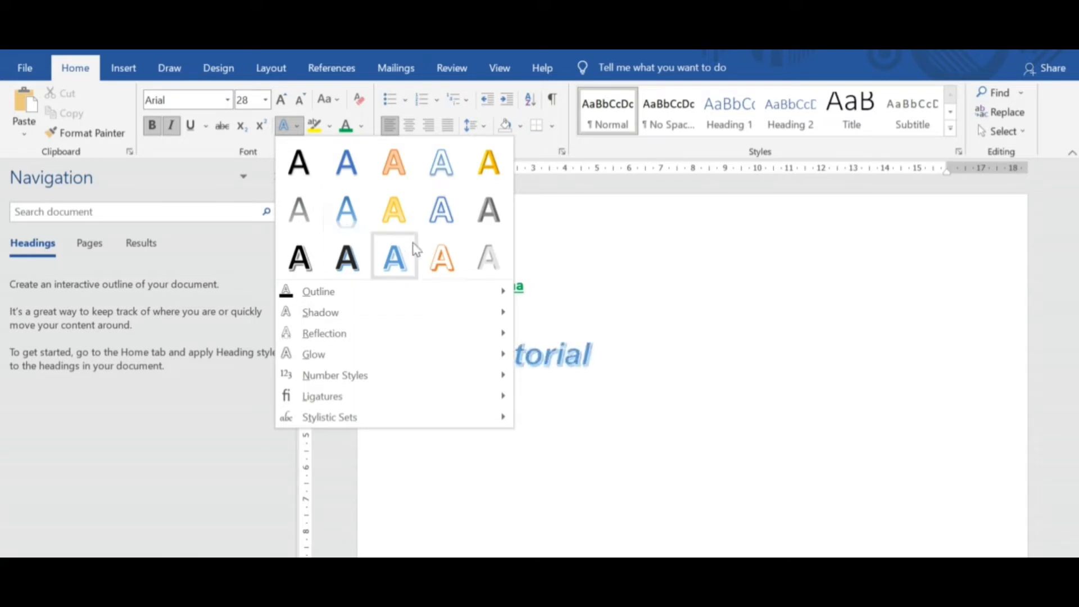
click(590, 308)
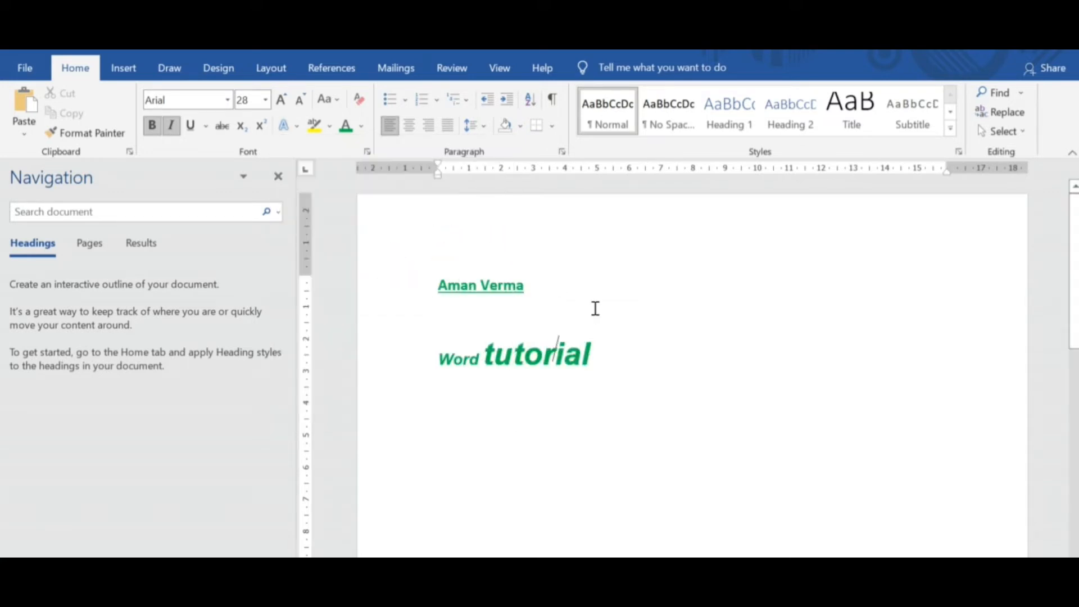
Clear the formatting of "Word tutorial" and copy the name's formatting onto that line with Format Painter.
click(359, 102)
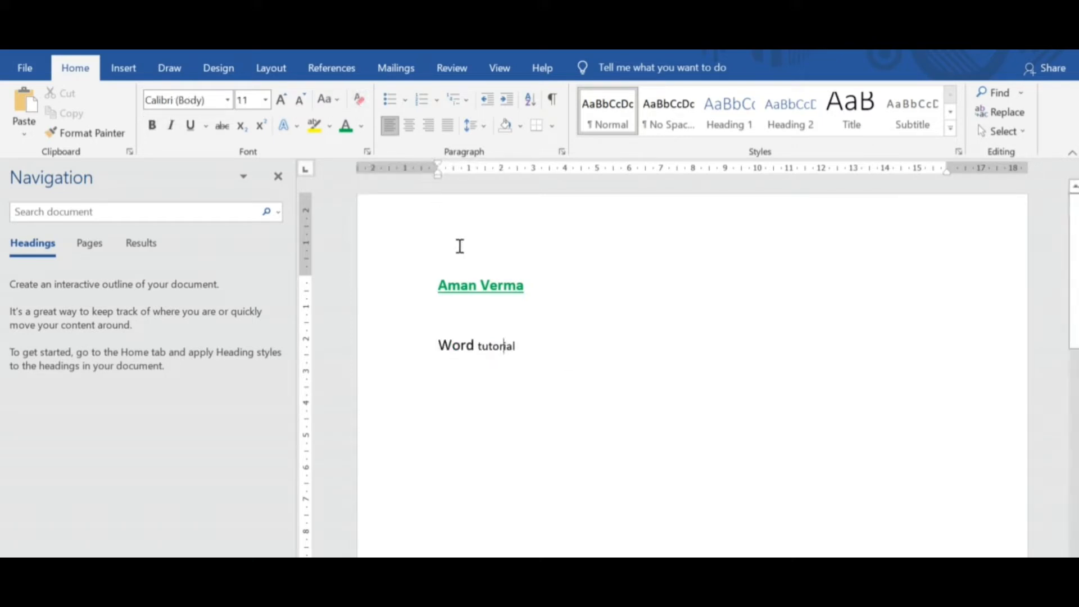
click(495, 282)
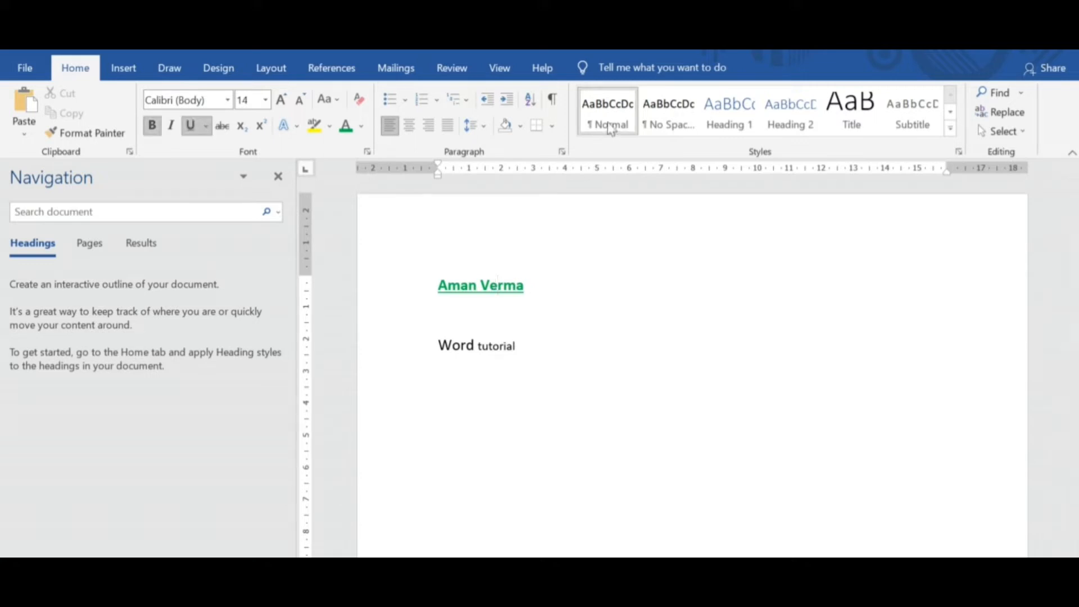
drag(522, 346, 443, 345)
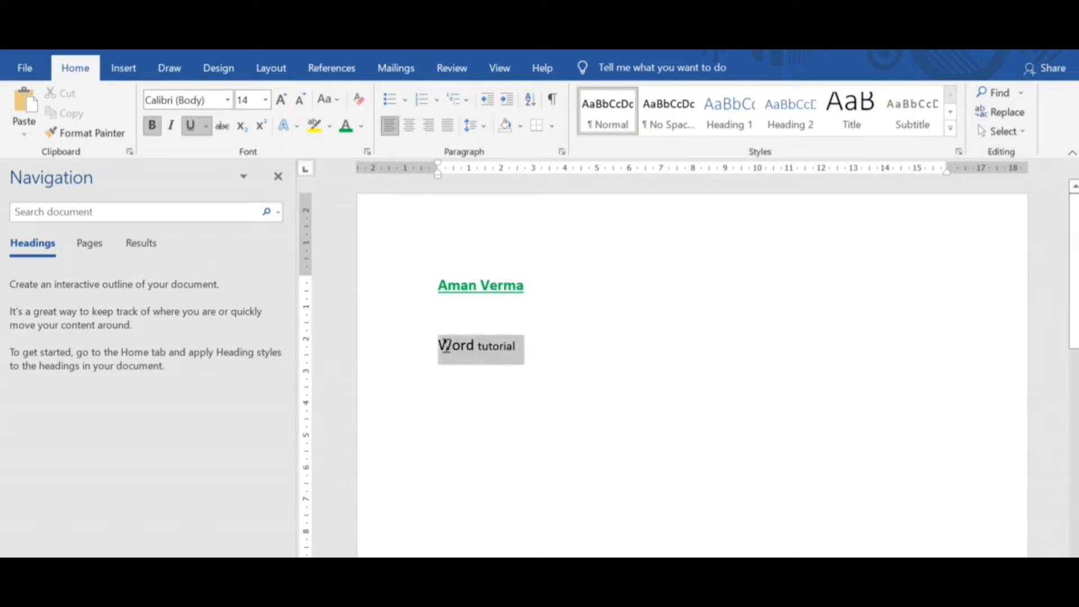
click(502, 283)
click(86, 132)
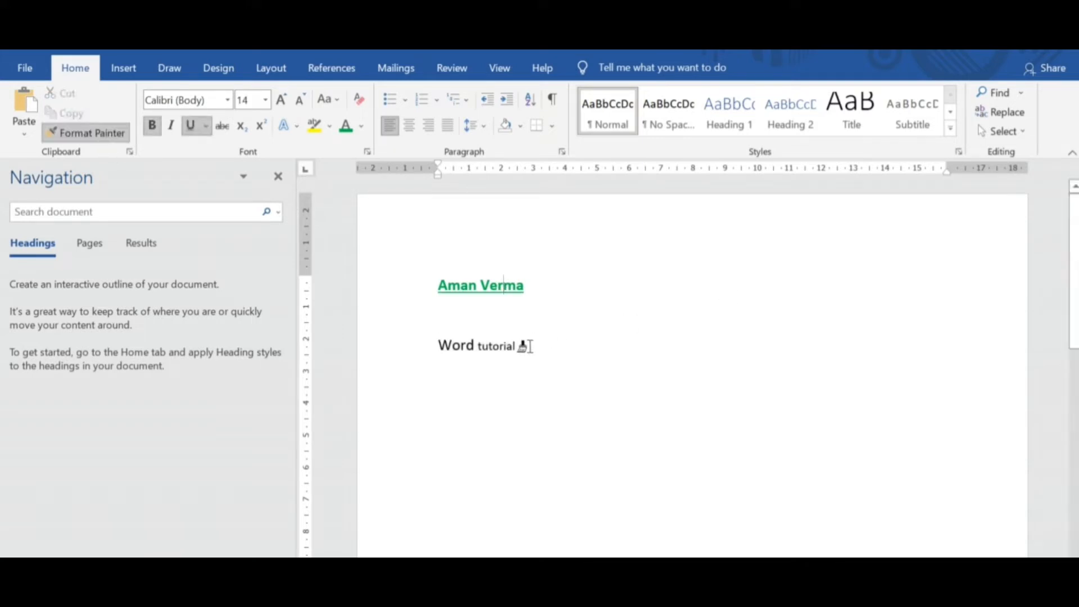
drag(526, 346, 441, 353)
click(685, 448)
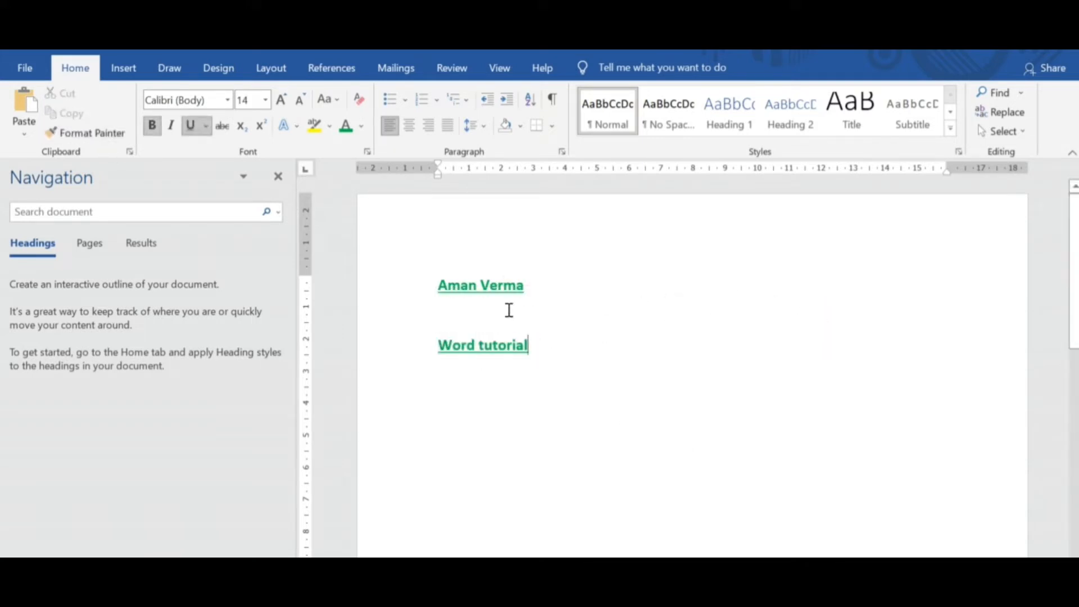
Colour the word "tutorial" dark blue and the word "Word" red.
click(362, 128)
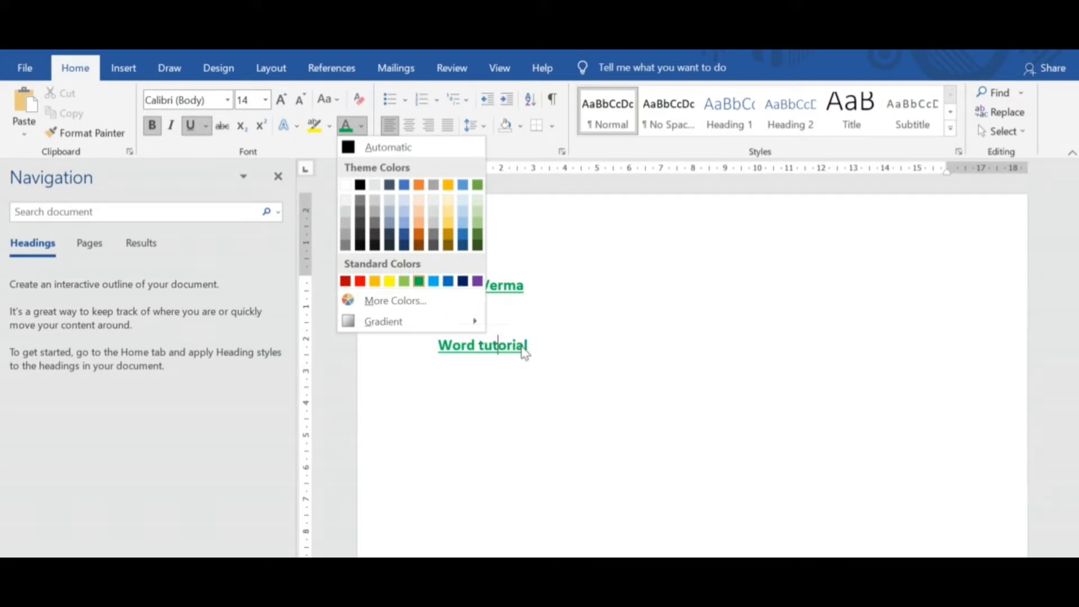
click(463, 281)
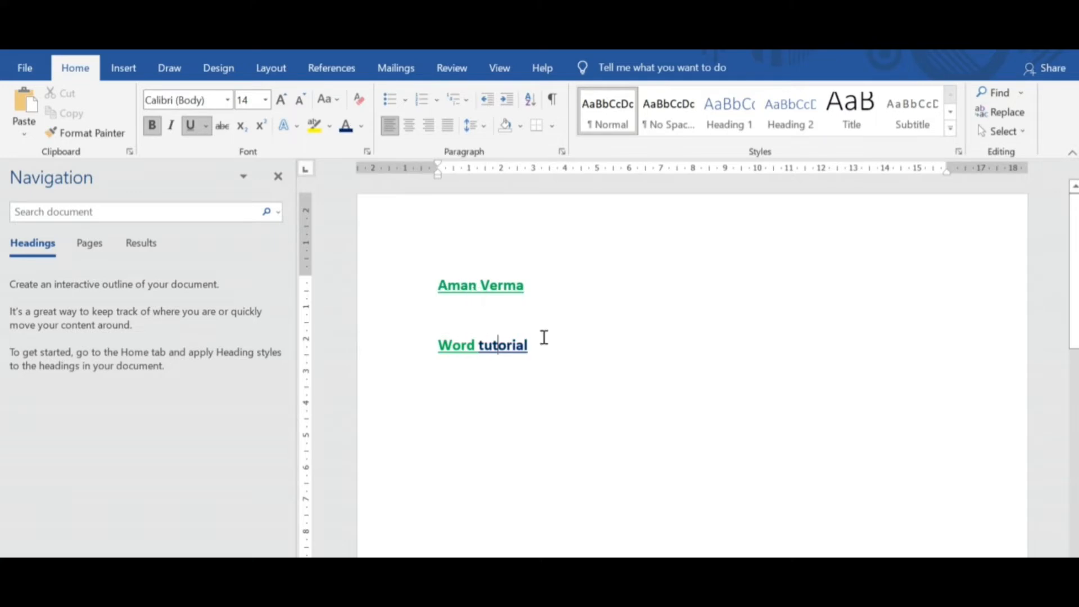
double_click(464, 343)
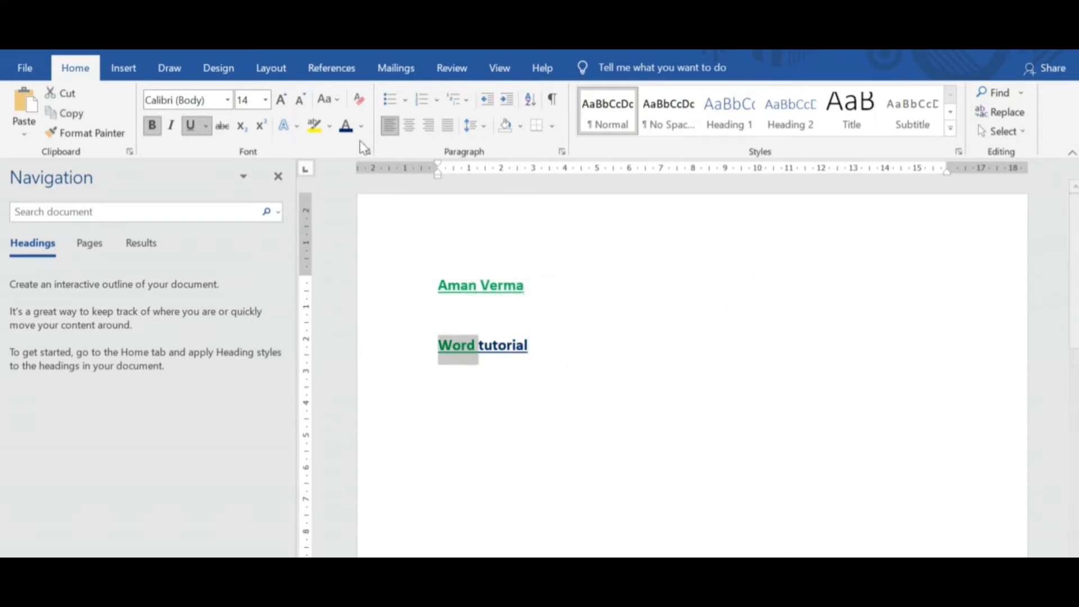
click(361, 125)
click(360, 283)
click(708, 447)
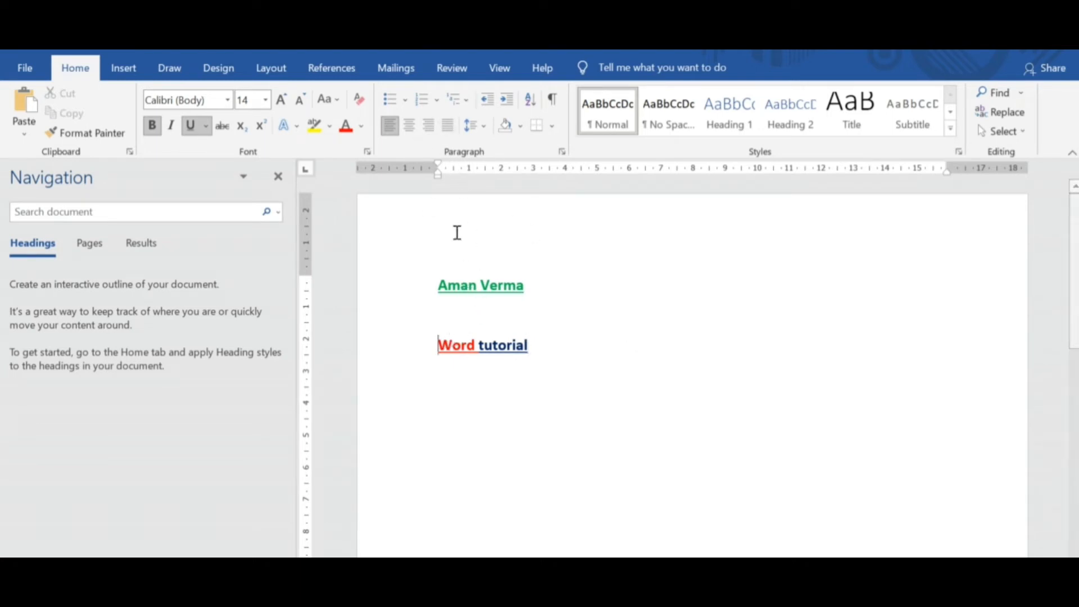
Try centred and right alignment on the "Word tutorial" line and set it to justified.
click(409, 127)
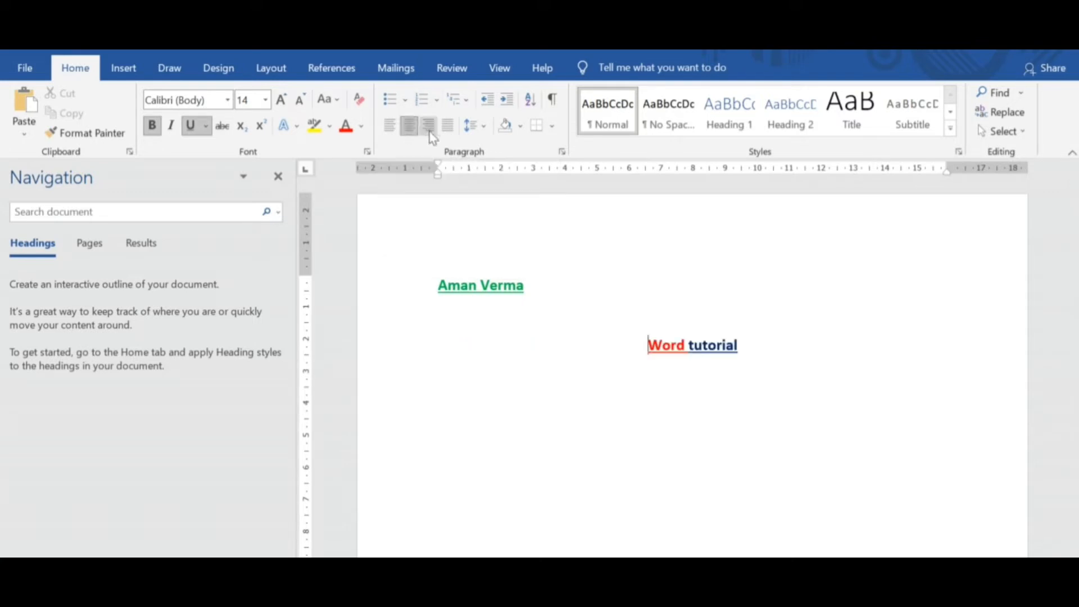
click(430, 133)
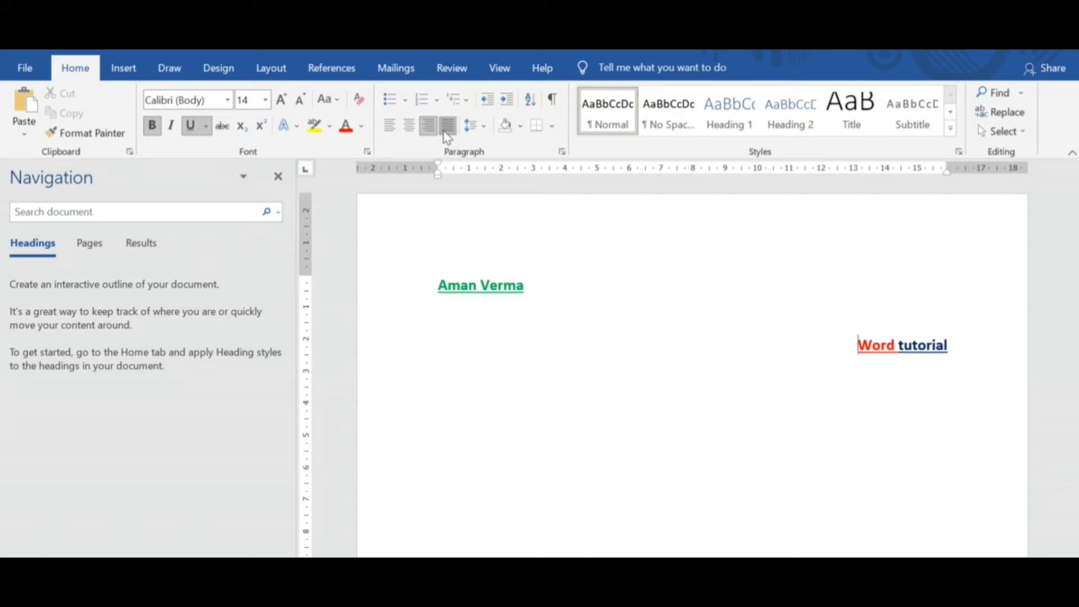
click(448, 127)
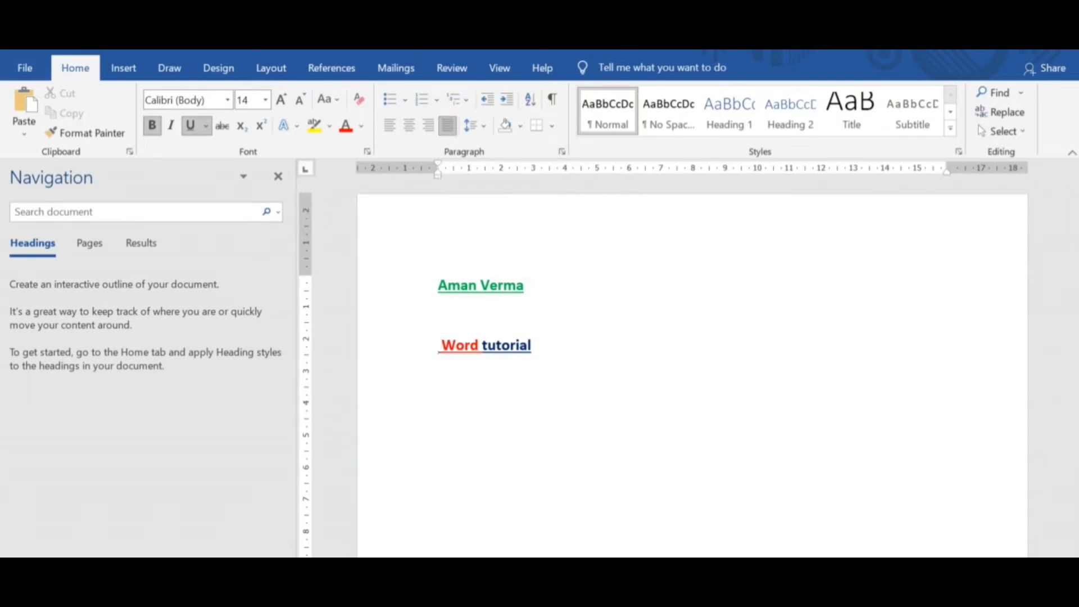
Try centre alignment on the "Word tutorial" line and set both it and the name line to justified.
click(409, 126)
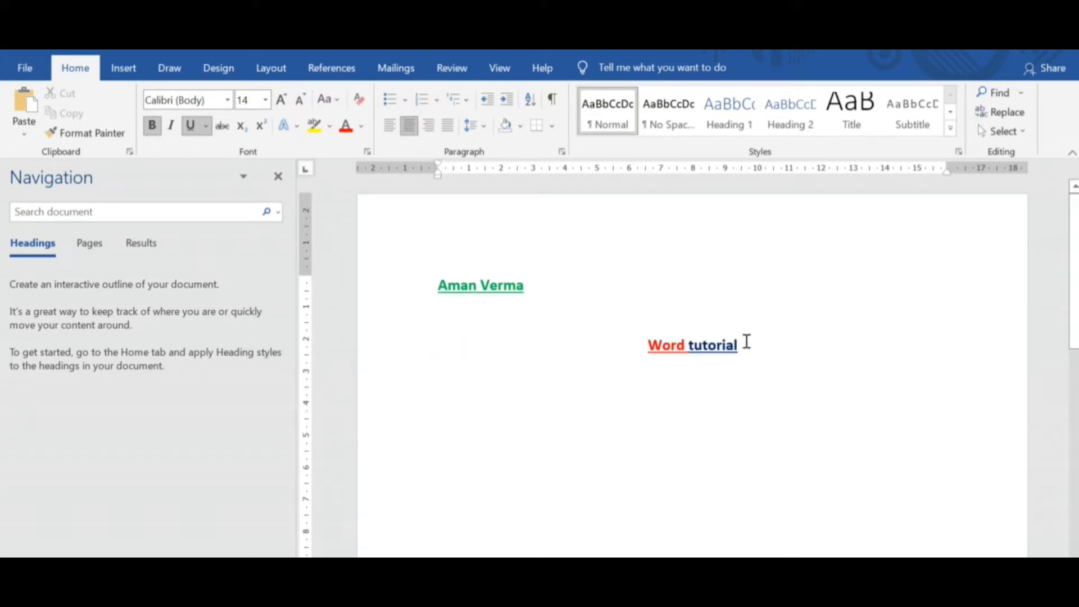
drag(747, 343, 440, 288)
click(448, 125)
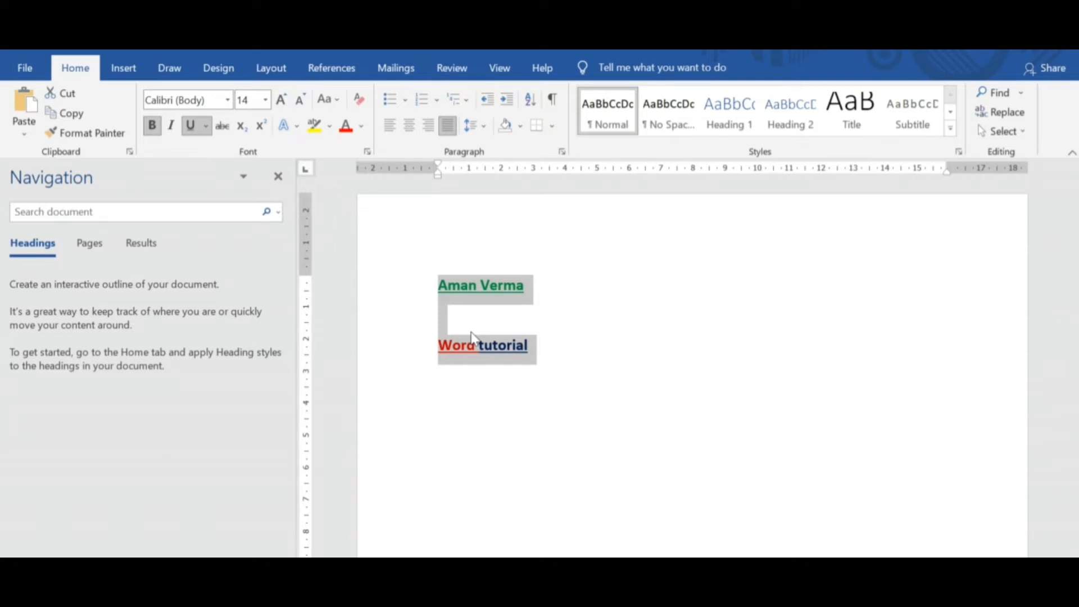
click(453, 131)
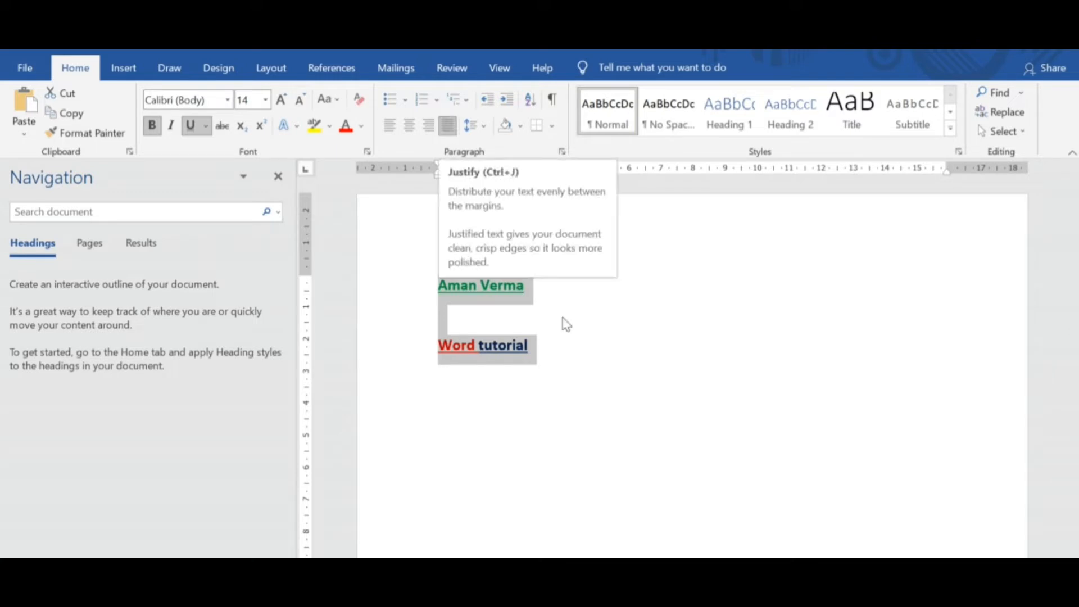
click(584, 347)
click(439, 345)
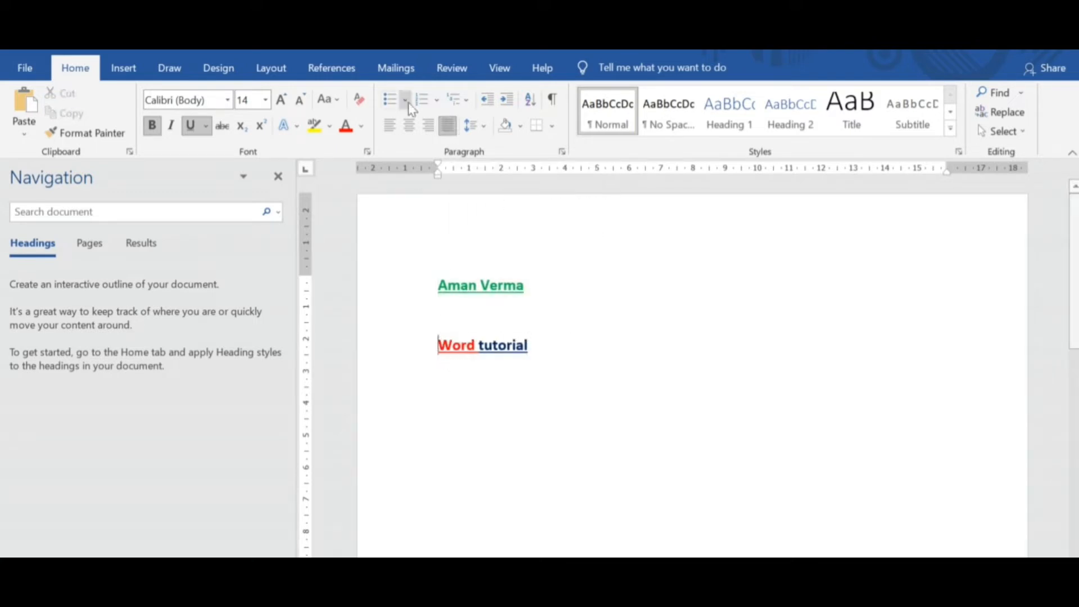
Add two lines below "Word tutorial", entering the first name on one and "Vrm" on the other.
click(540, 351)
key(Return)
text(Aman)
key(Return)
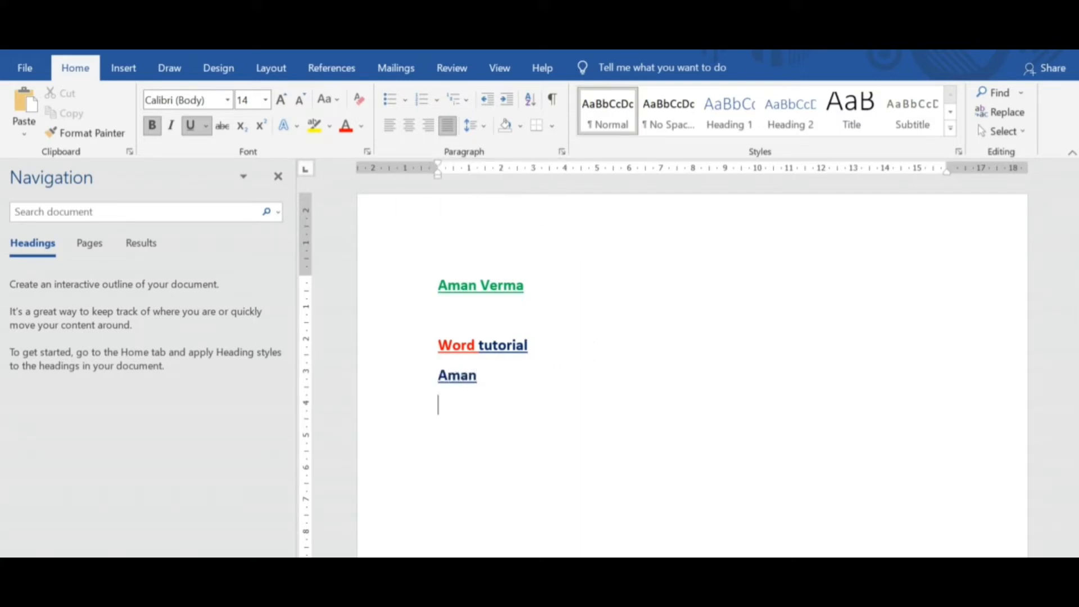
text(Vrm)
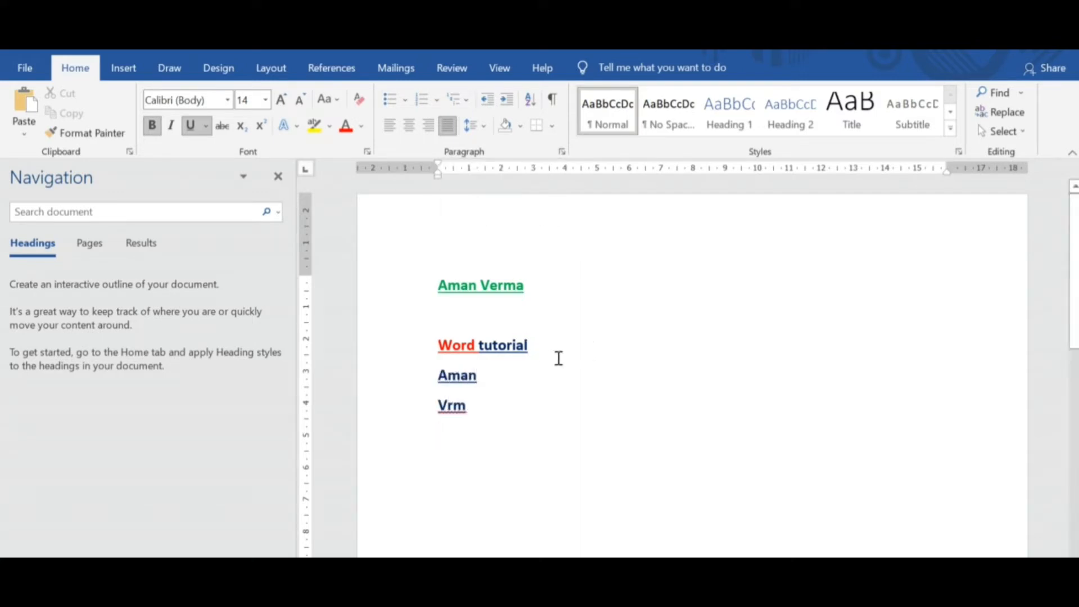
Try bullets and plain numbering on the two new lines, and give them the 1., 1.1., 1.1.1. multilevel list style.
drag(487, 404, 439, 371)
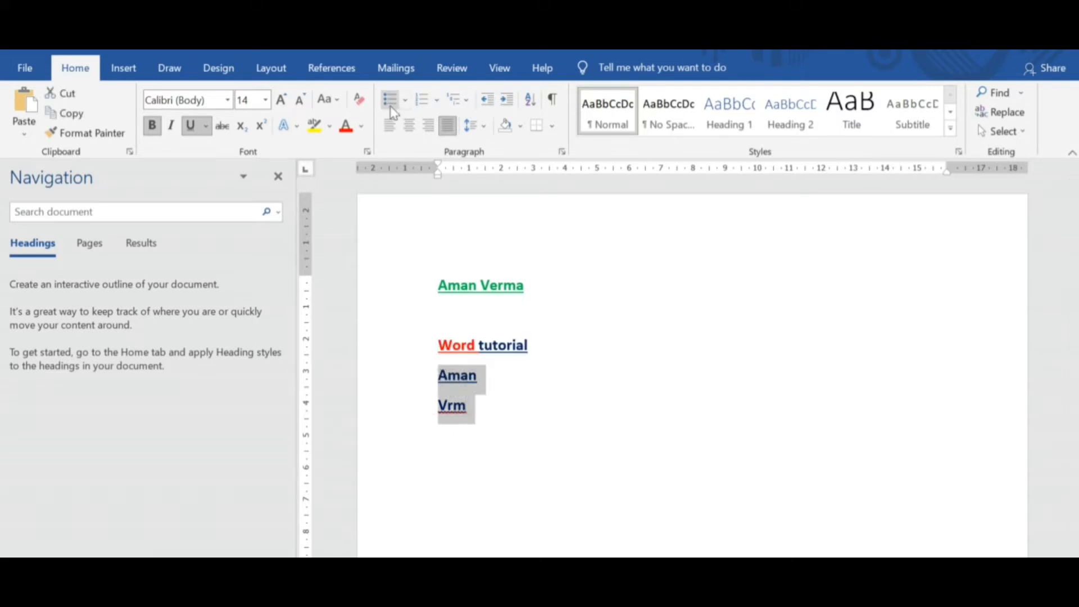
click(390, 100)
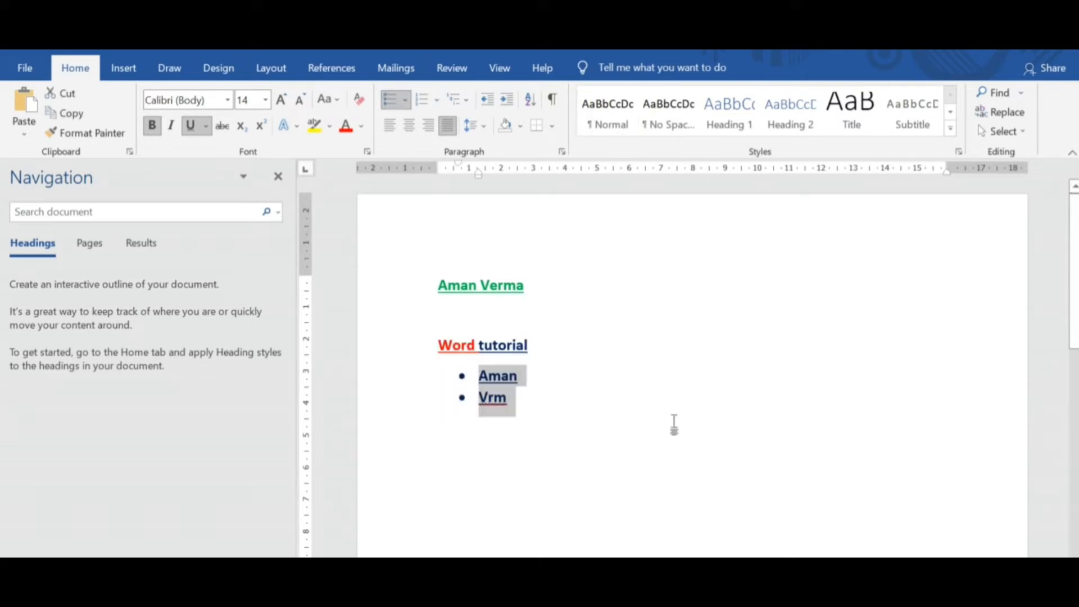
click(425, 101)
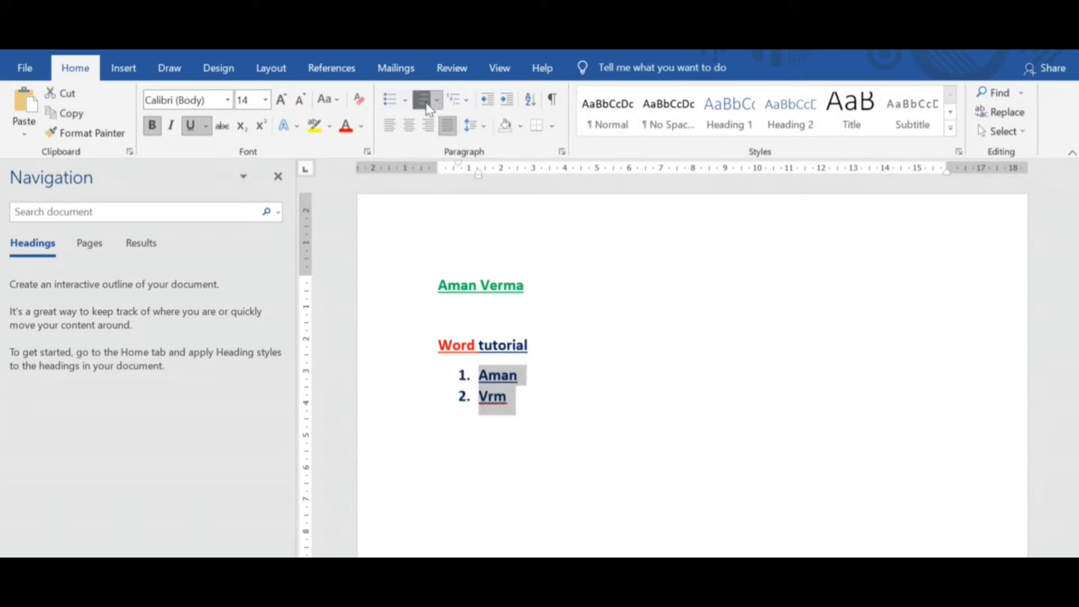
click(458, 101)
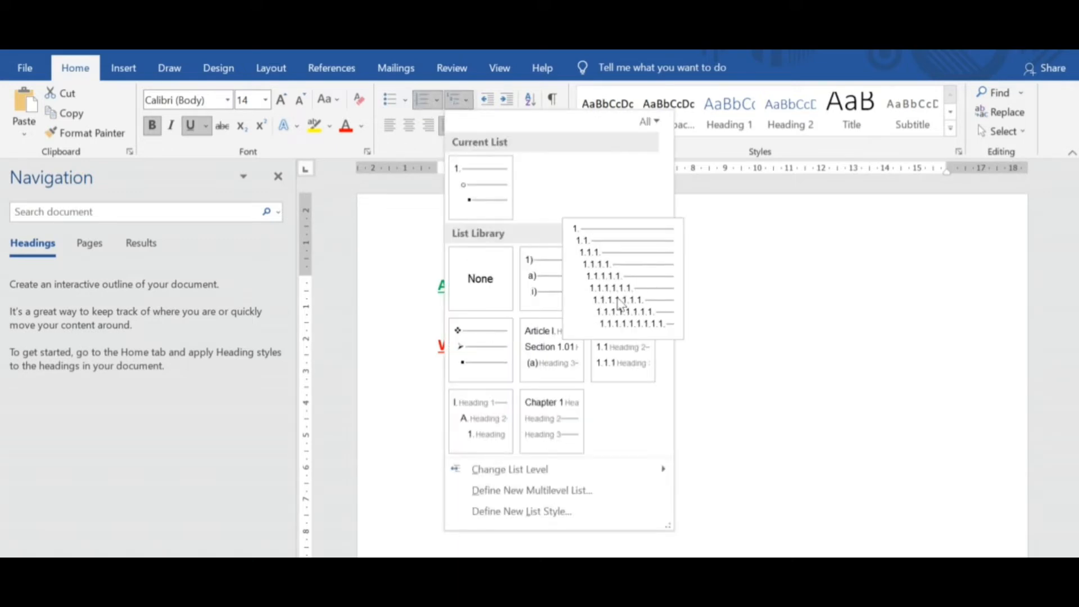
click(628, 303)
click(495, 395)
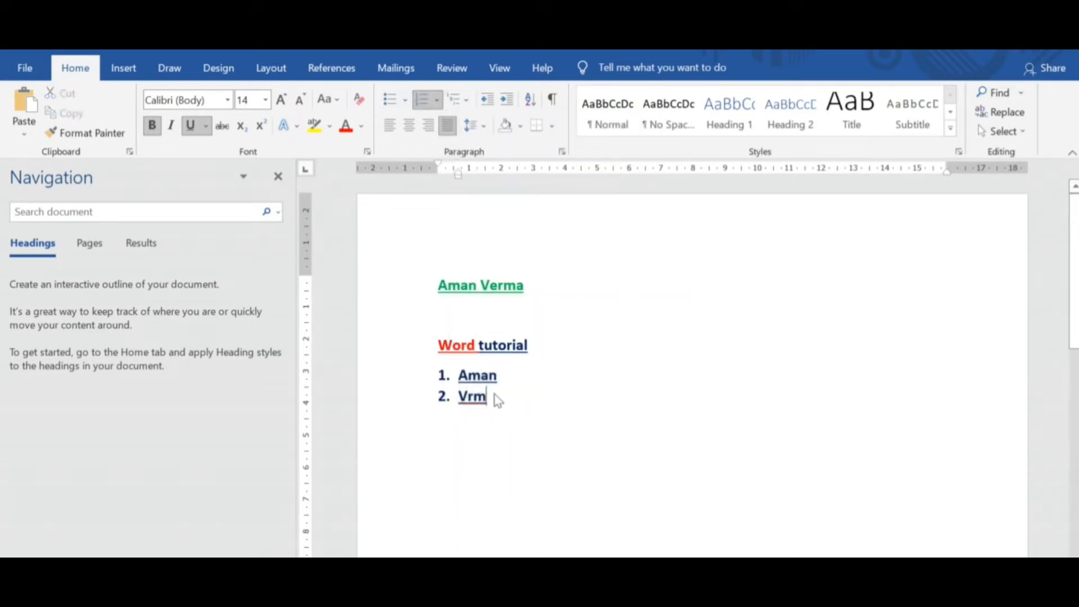
Add second-level list items A, B and C under "Vrm" and end the list after C.
key(Return)
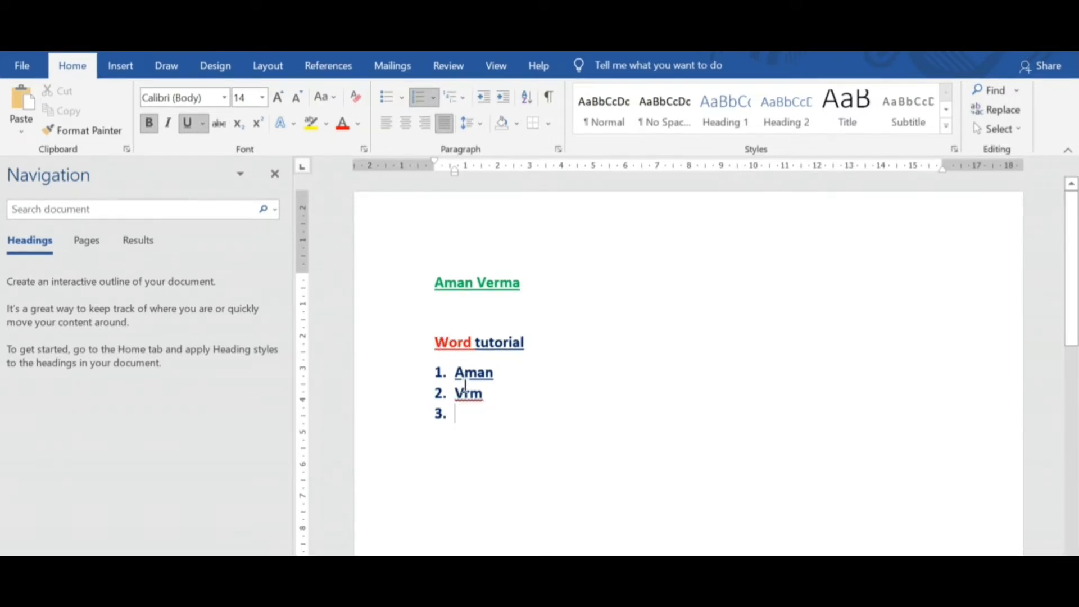
click(454, 97)
click(602, 287)
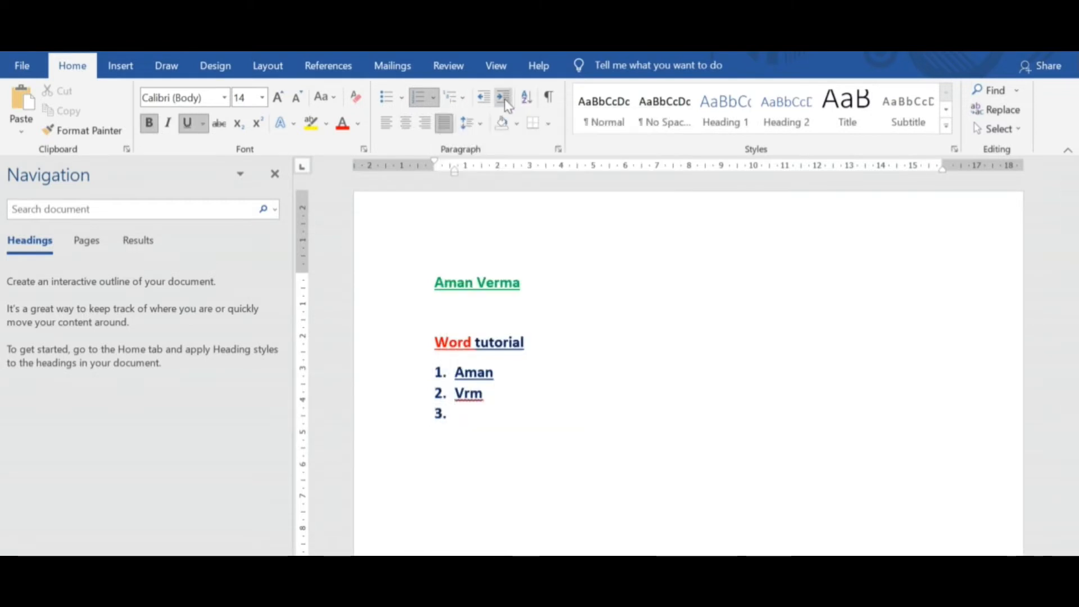
key(Tab)
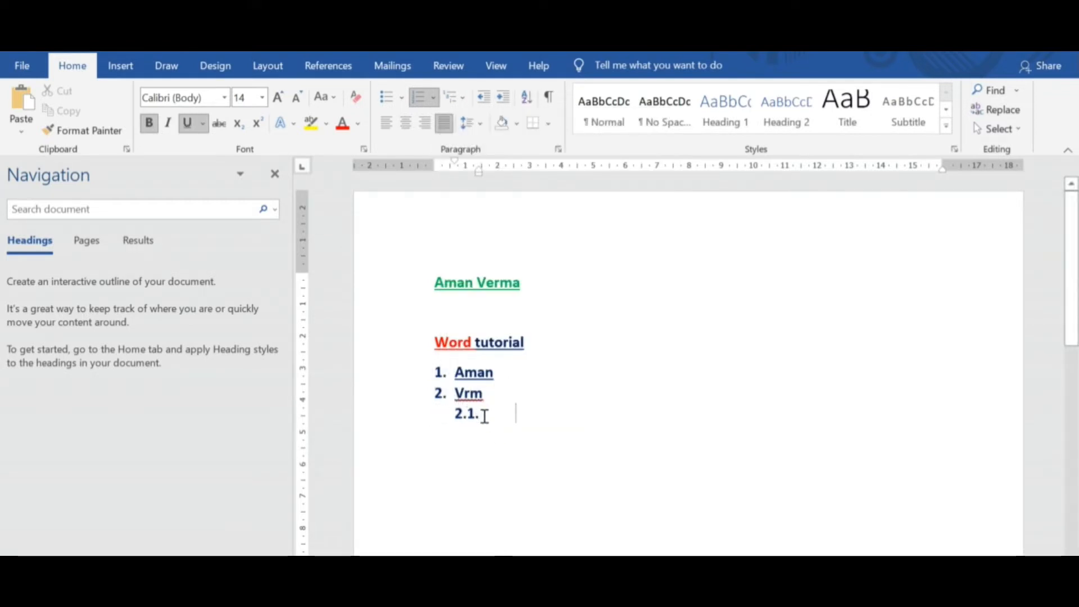
text(A)
key(Return)
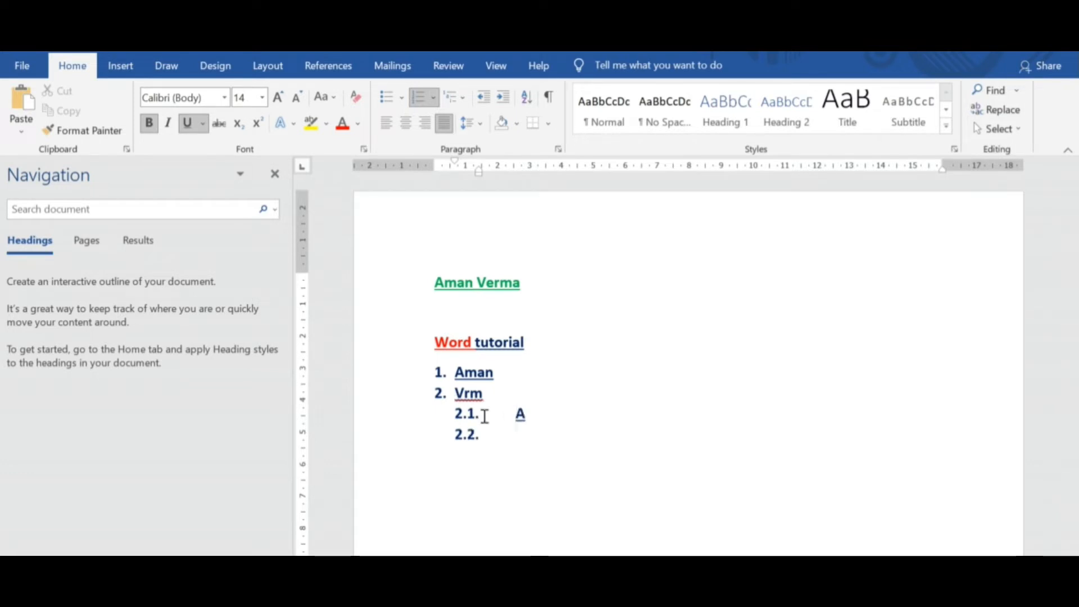
text(B)
key(Return)
text(C)
key(Return)
key(Return)
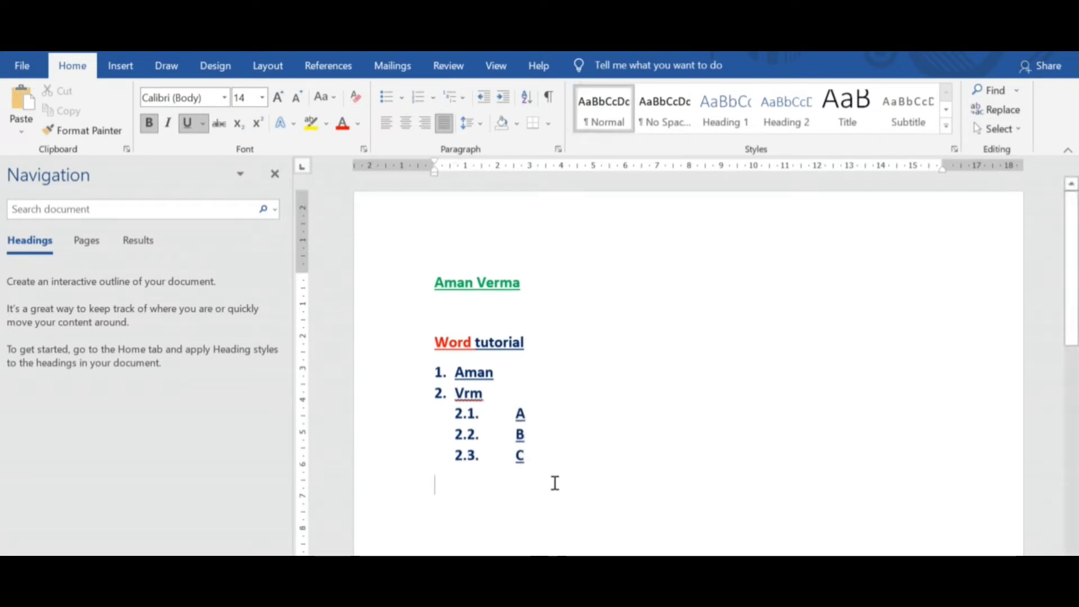
Adjust the hanging indent of sub-items A, B and C so their text sits close to the numbers.
drag(525, 457, 458, 426)
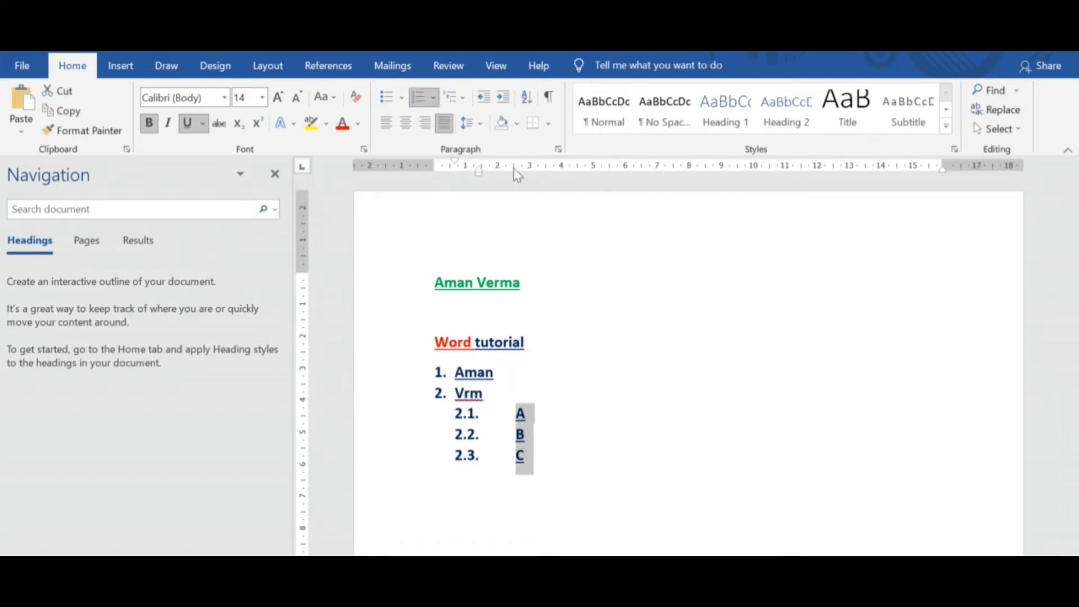
mouse_move(477, 170)
mouse_down()
mouse_move(490, 171)
mouse_move(455, 167)
mouse_move(559, 168)
mouse_move(508, 168)
mouse_move(573, 184)
mouse_move(484, 180)
mouse_move(445, 163)
mouse_move(488, 168)
mouse_up()
click(614, 392)
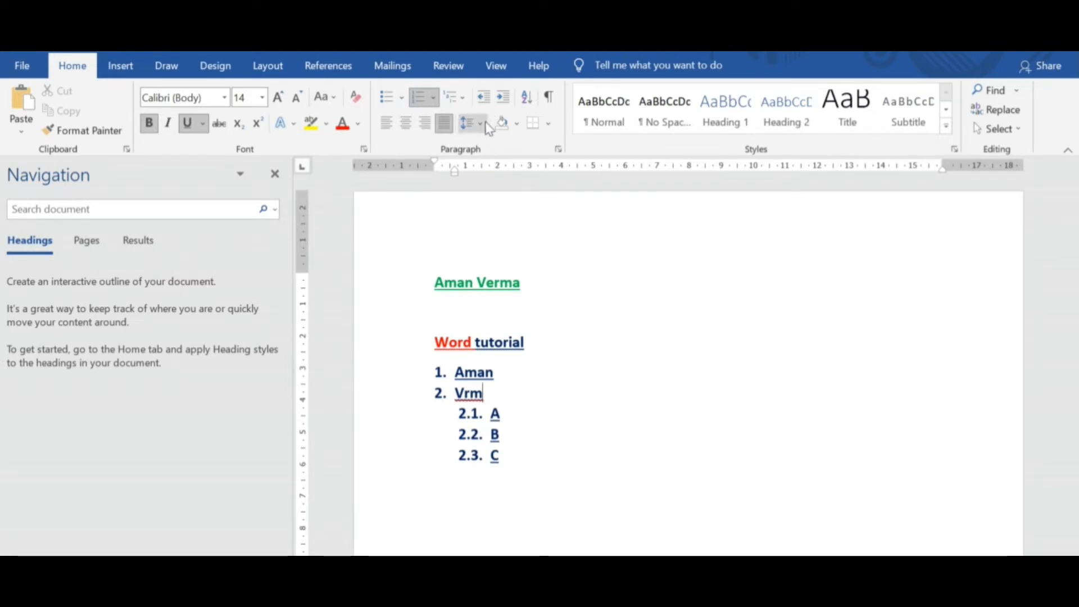
Demote sub-item A by two list levels and promote it back to the second level.
click(489, 413)
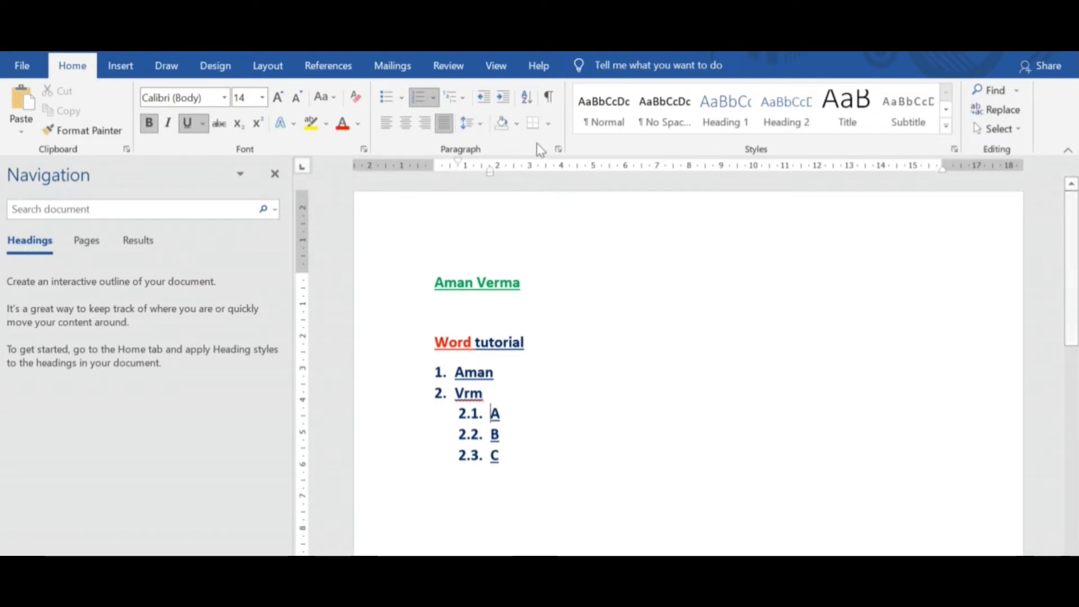
click(504, 97)
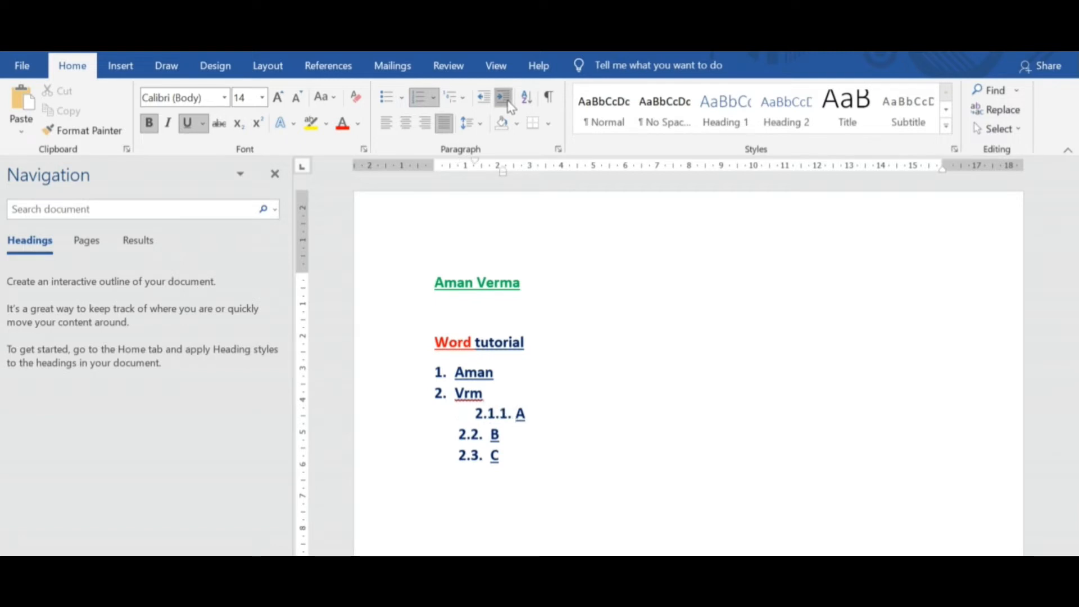
click(504, 98)
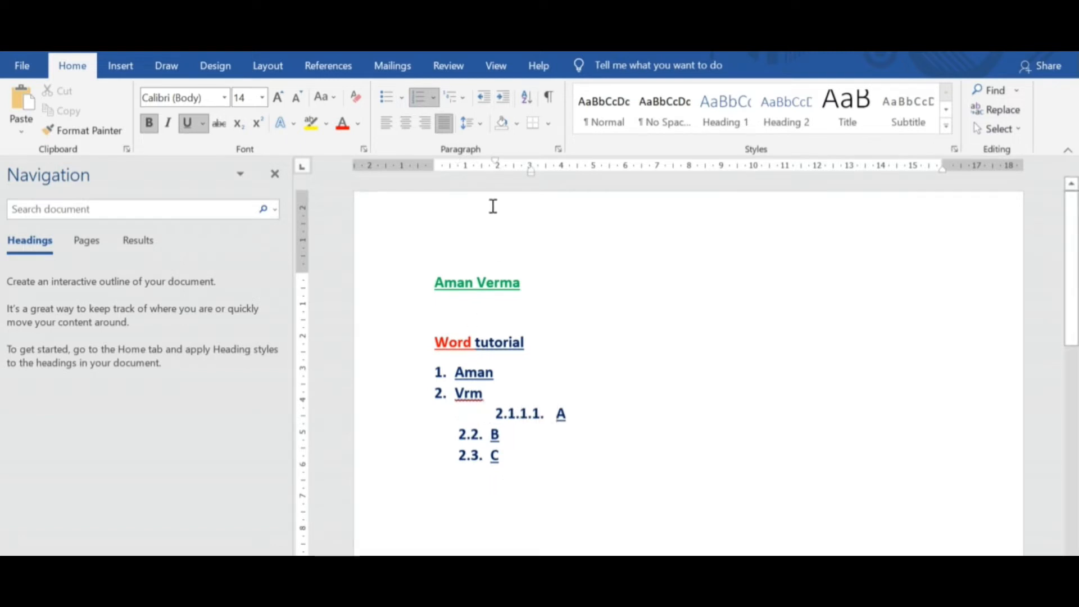
click(486, 101)
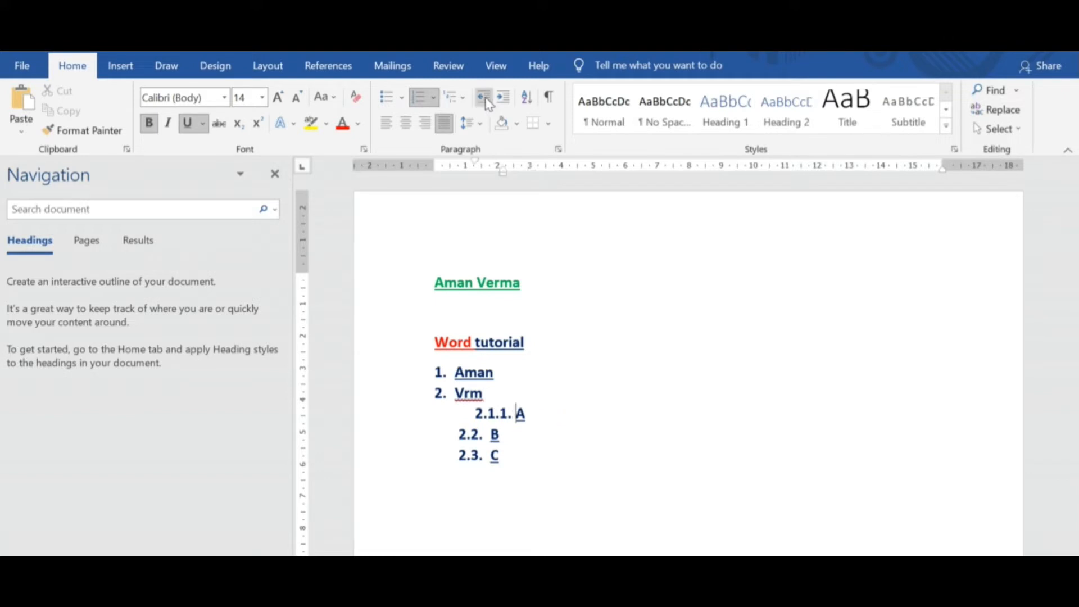
click(485, 100)
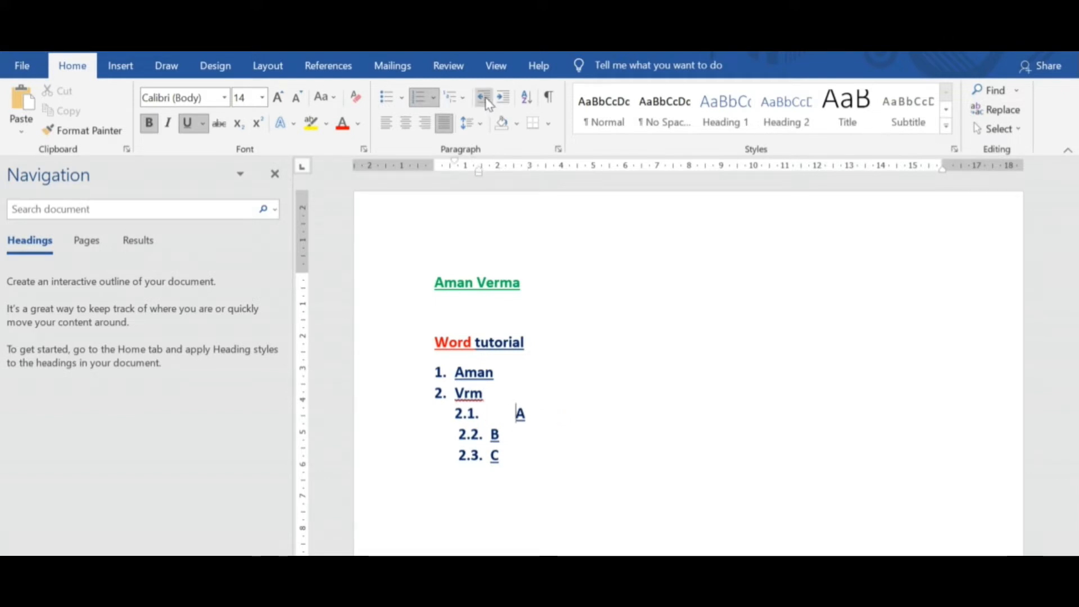
Copy sub-item B's paragraph formatting onto sub-item A with Format Painter.
click(489, 432)
click(82, 130)
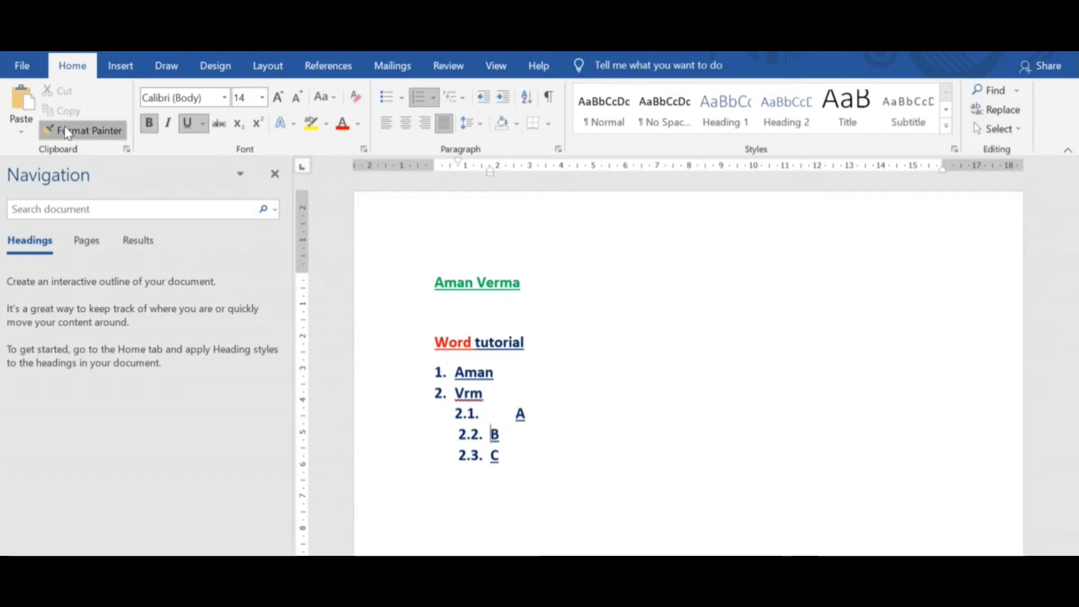
click(509, 413)
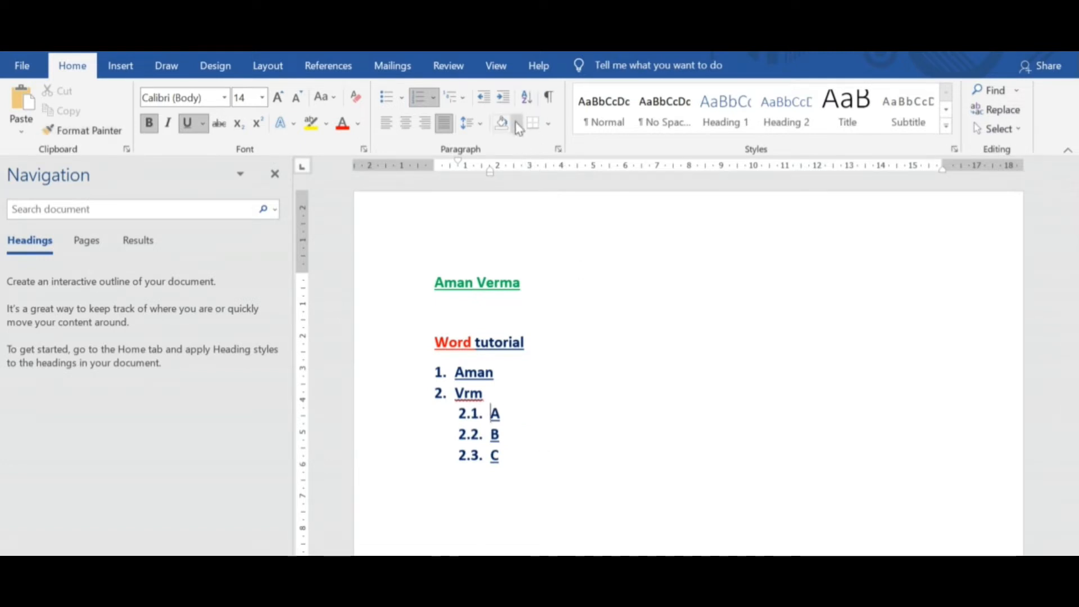
Add an empty top-level item 3 to the list after sub-item C.
click(527, 460)
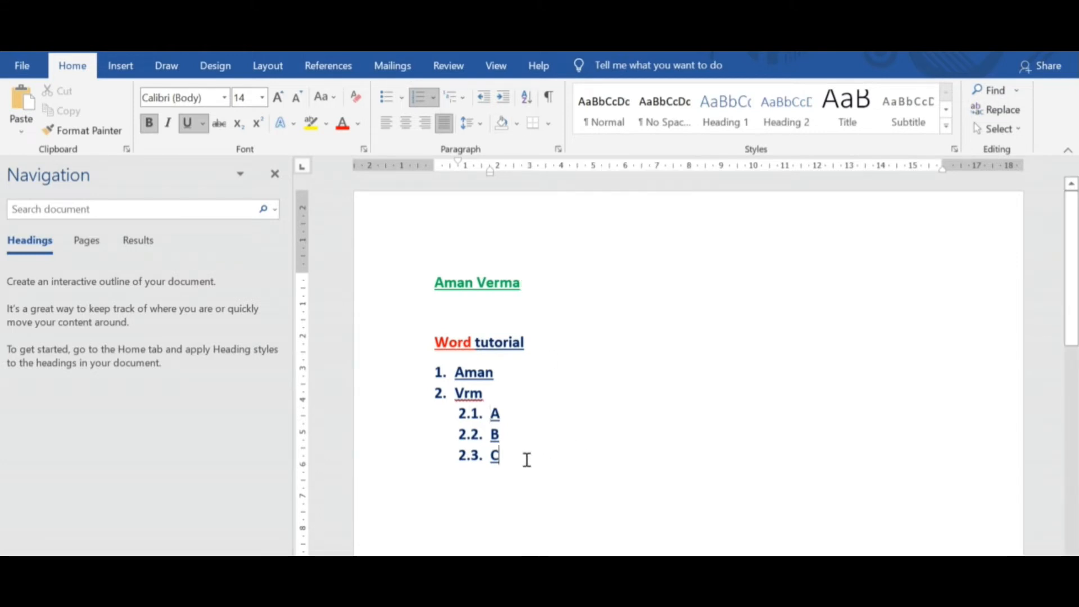
key(Return)
key(Return)
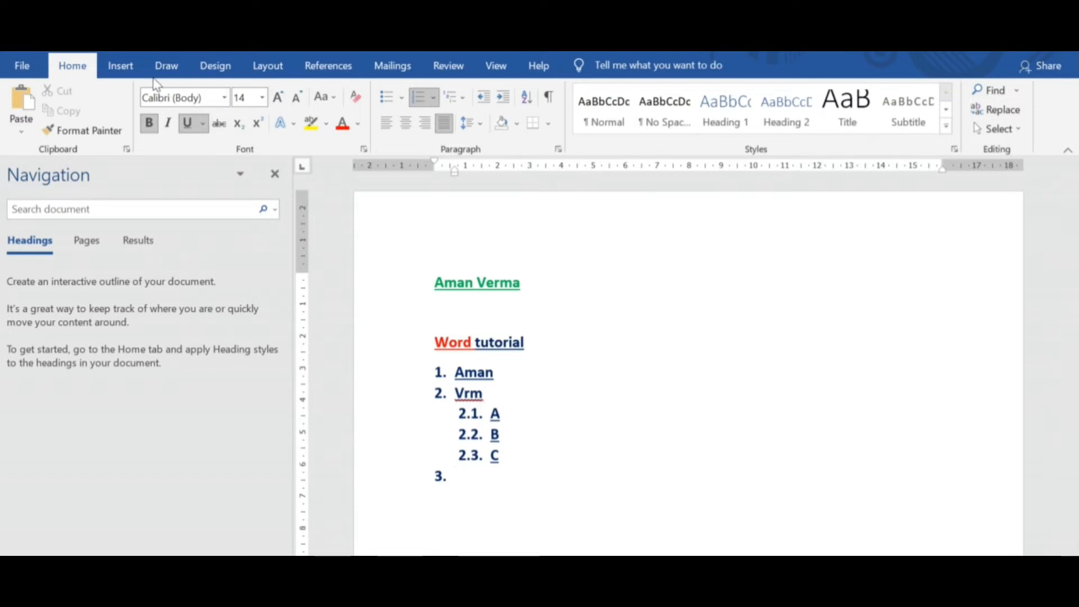
Draw a rectangle about 10.5 cm wide and 1.7 cm high beside list item 3.
click(120, 66)
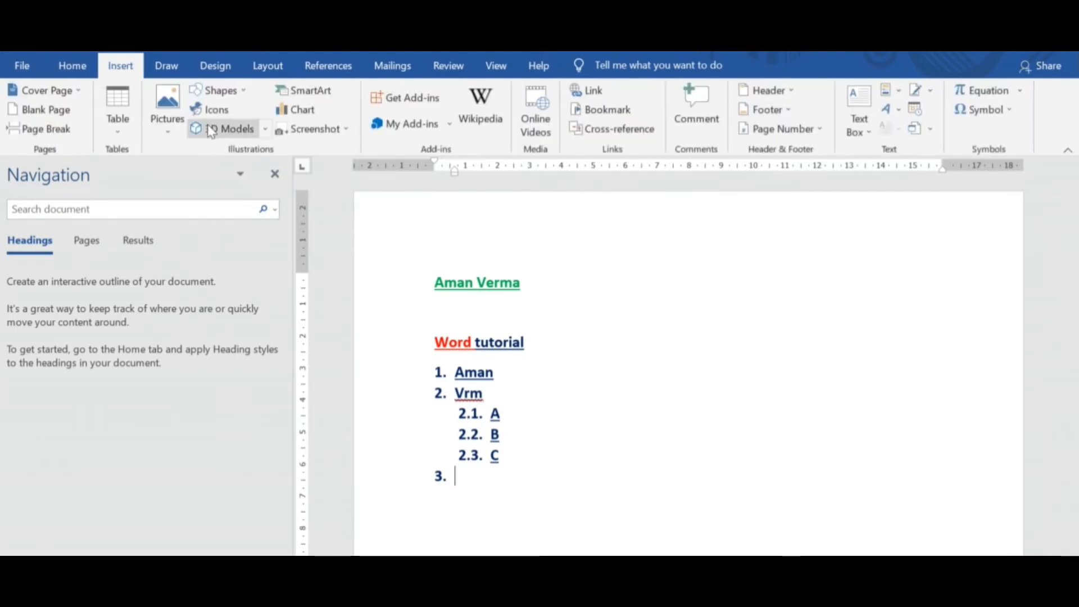
click(215, 91)
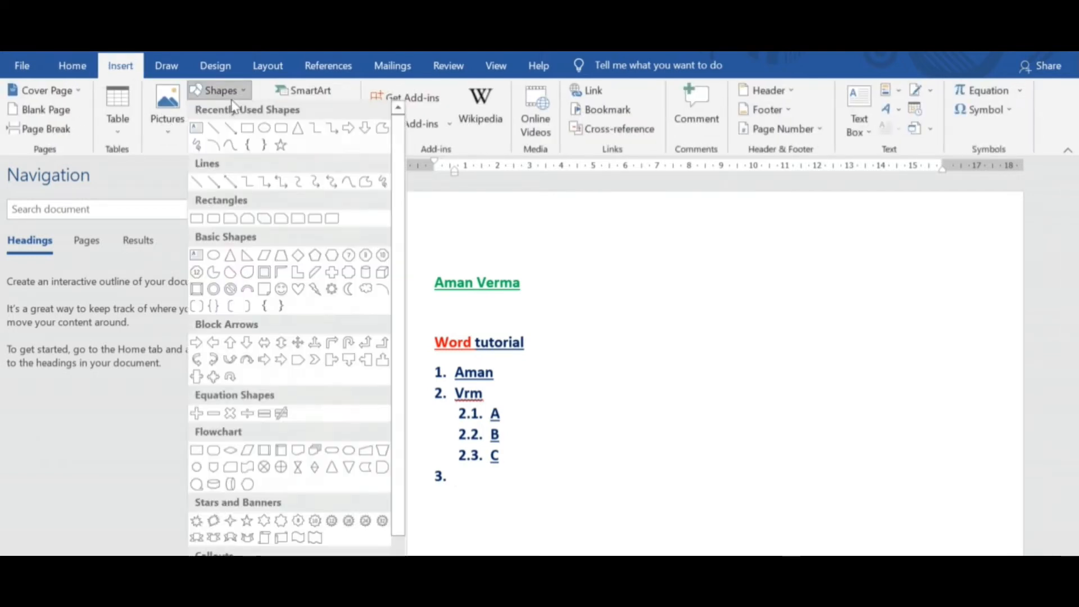
click(251, 132)
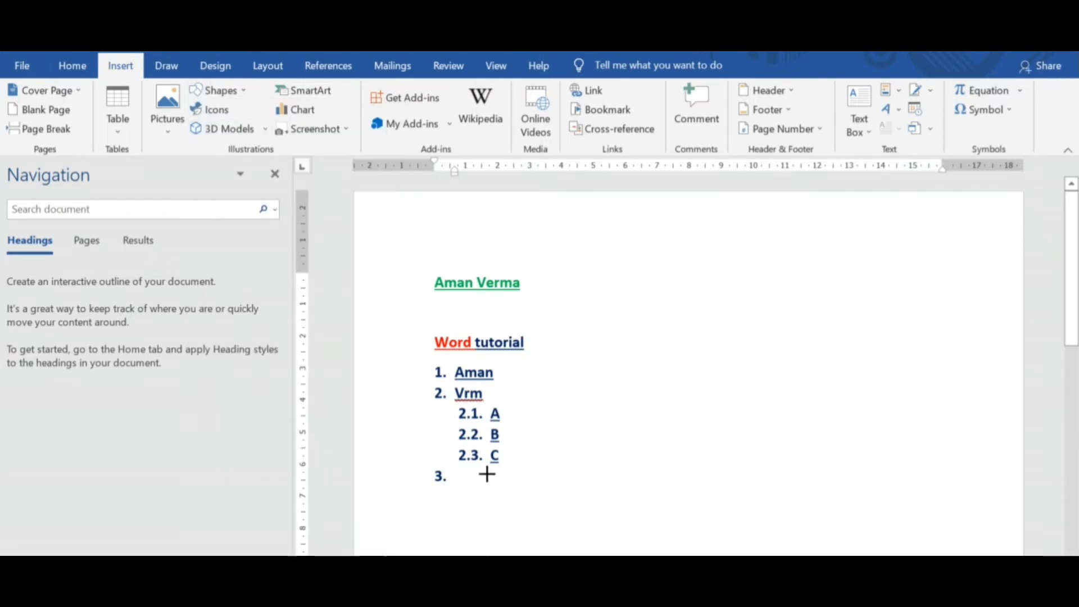
drag(487, 472, 824, 529)
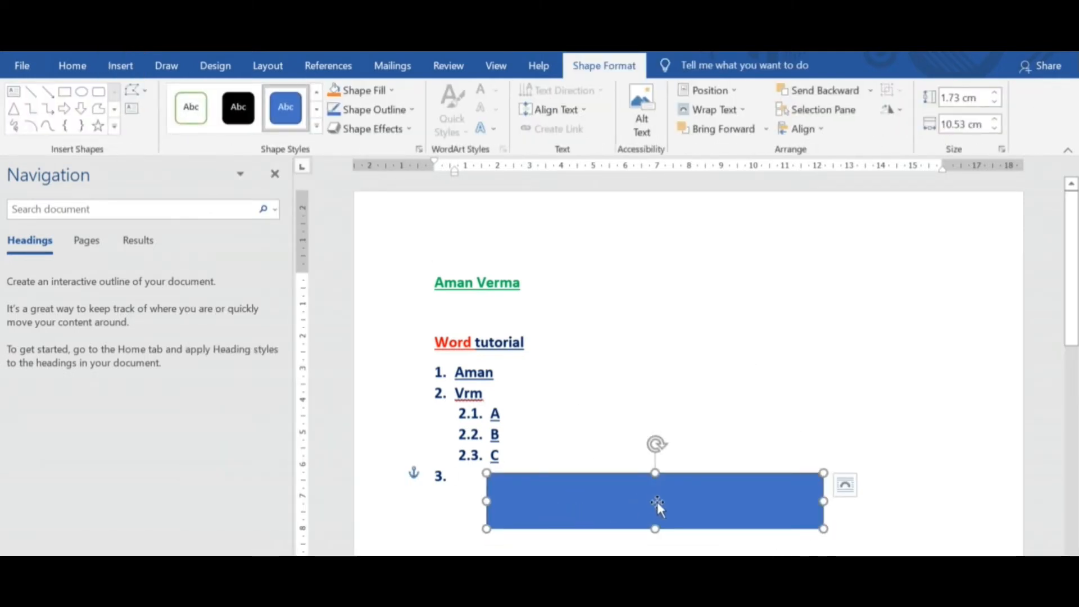
click(699, 392)
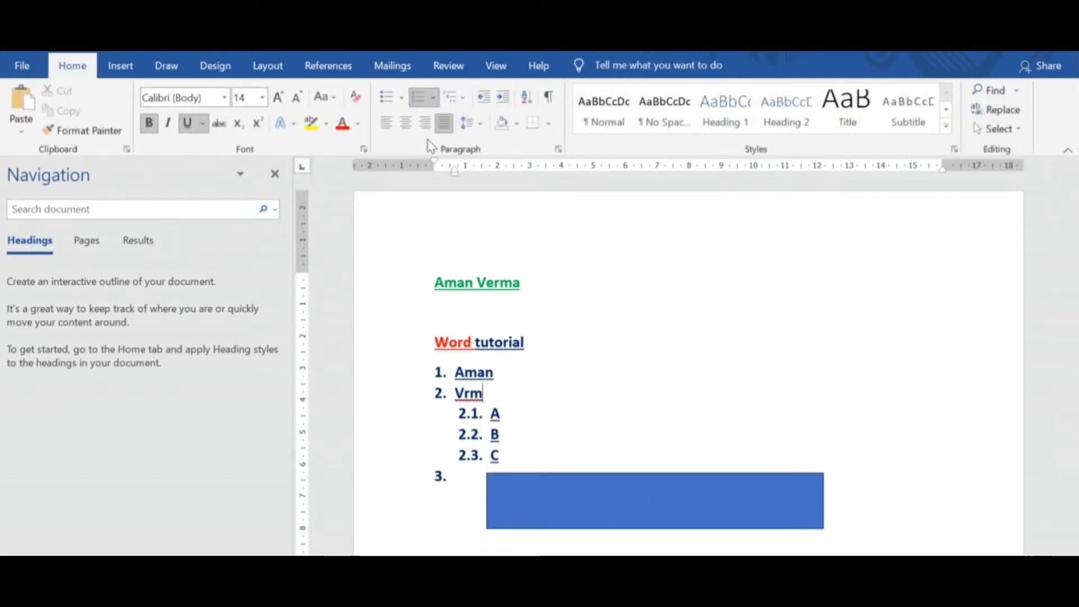
click(517, 125)
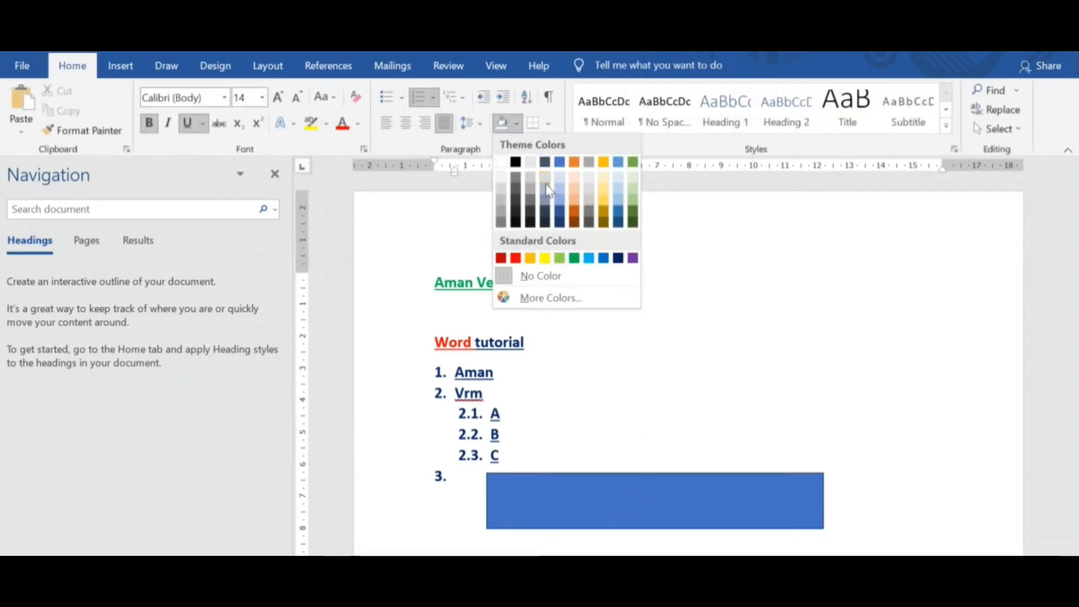
click(595, 512)
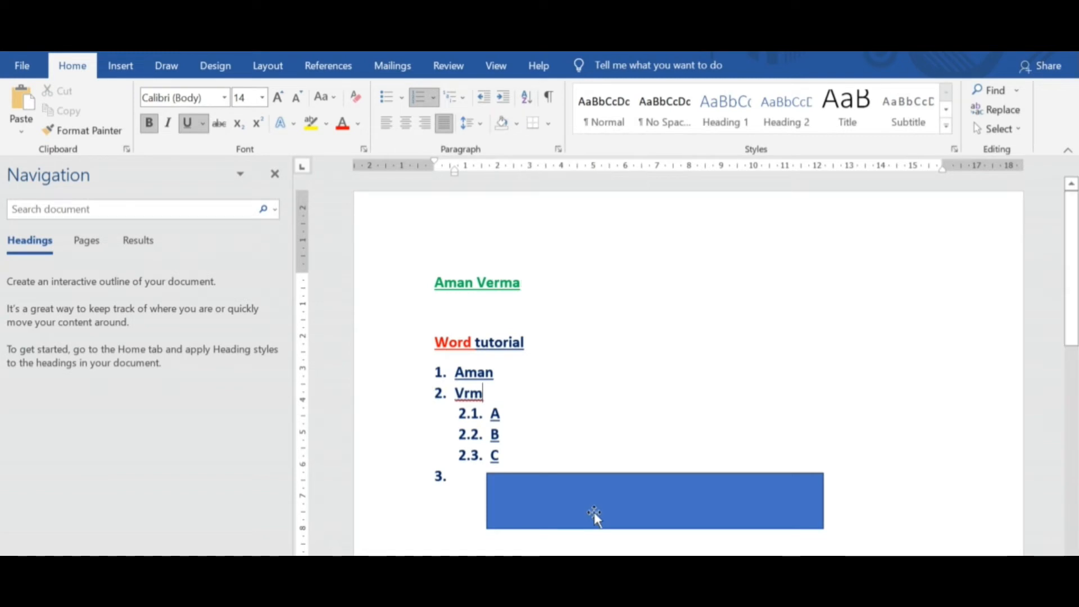
Fill the rectangle beside list item 3 with a dark gold theme color.
click(595, 512)
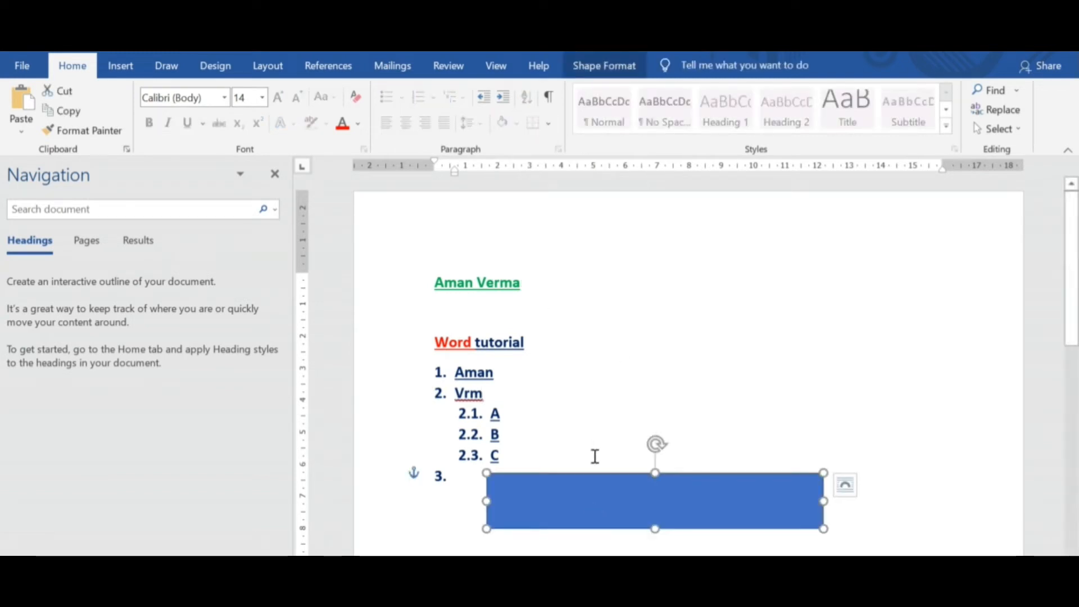
double_click(595, 480)
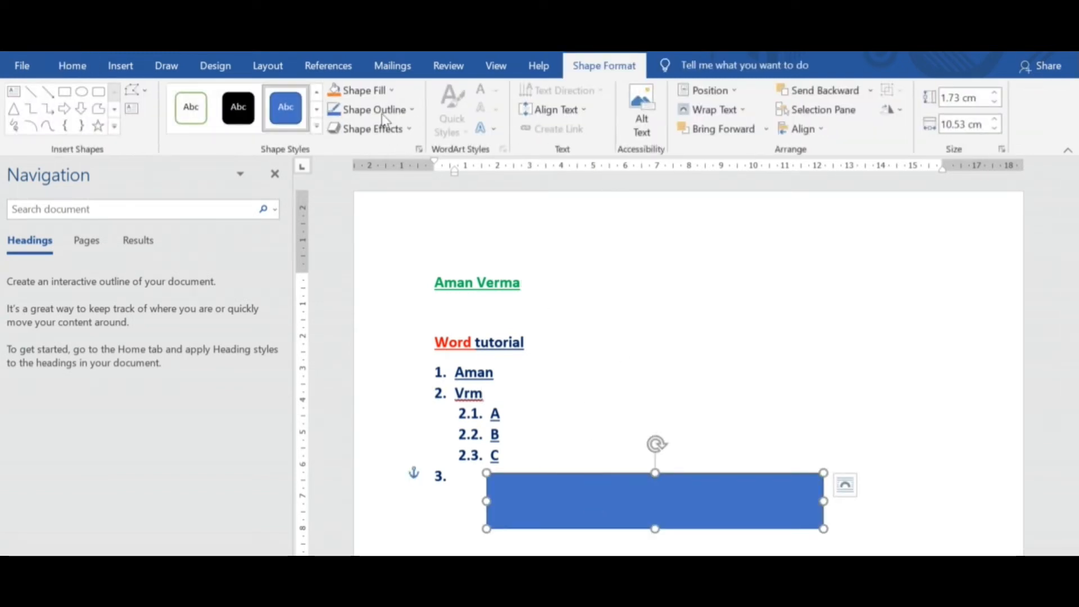
click(390, 92)
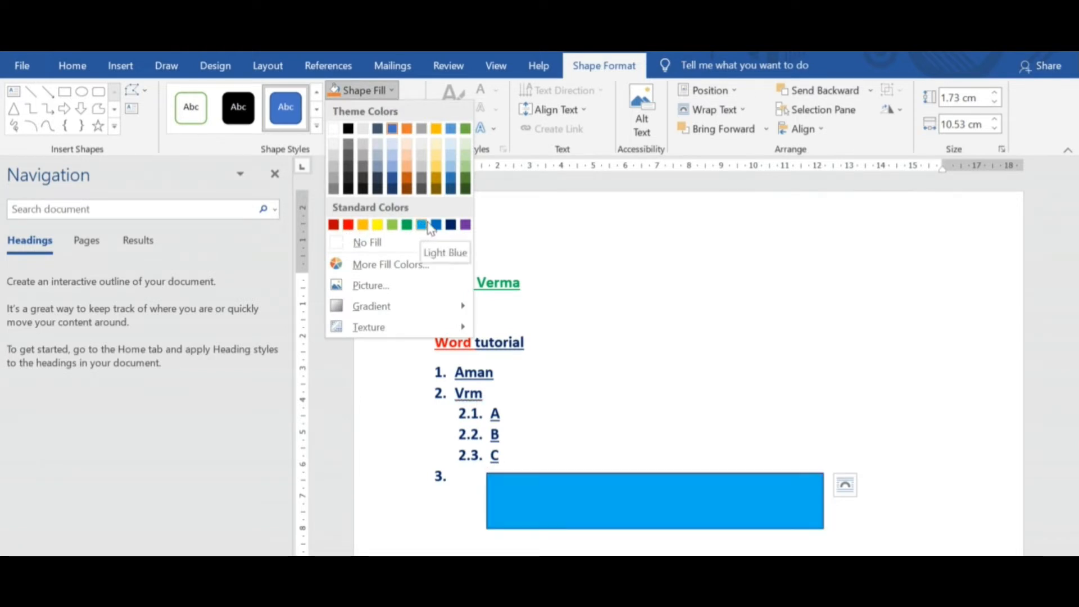
click(437, 181)
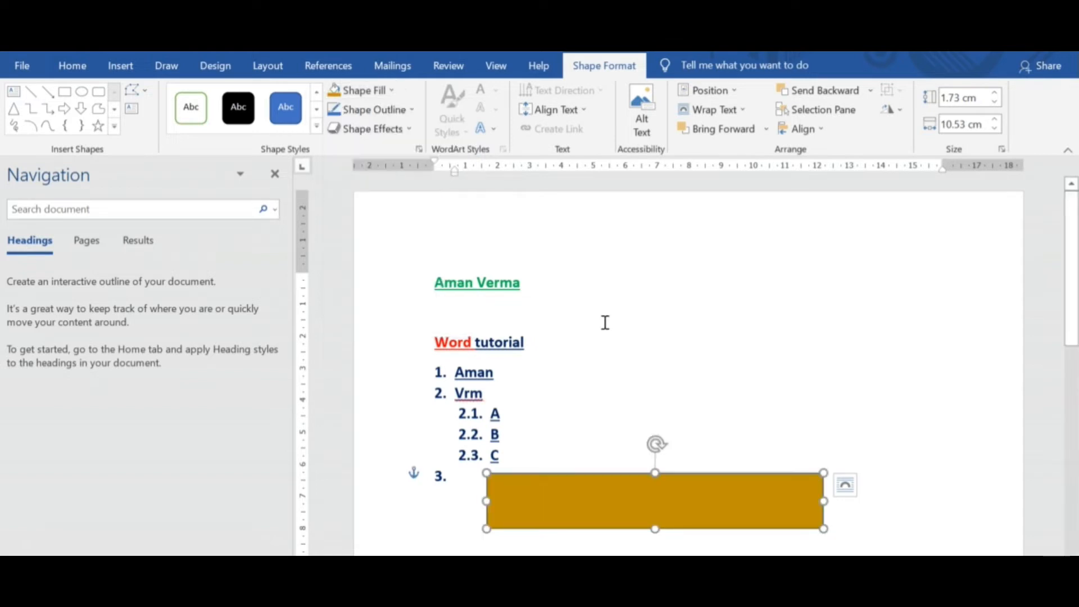
click(632, 337)
Insert a Simple Text Box and move it over the left part of the gold rectangle.
click(582, 498)
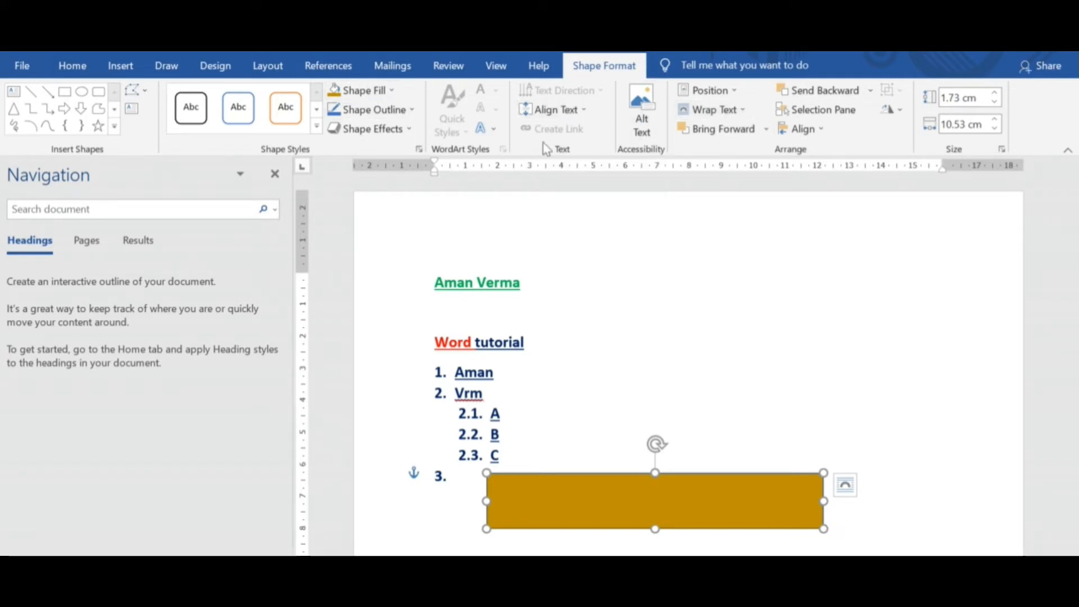
click(120, 68)
click(859, 115)
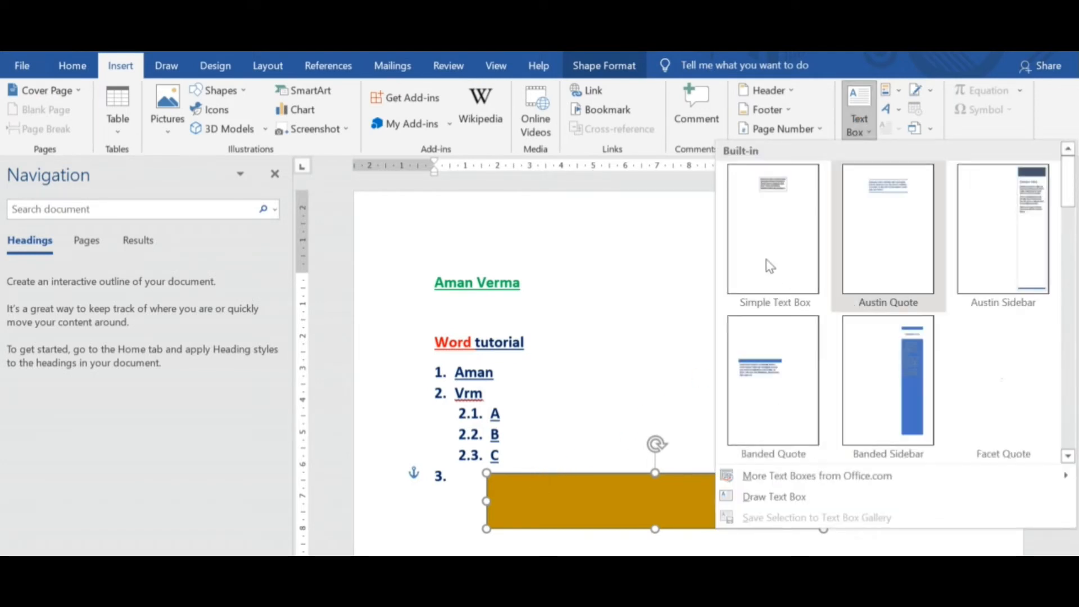
click(769, 265)
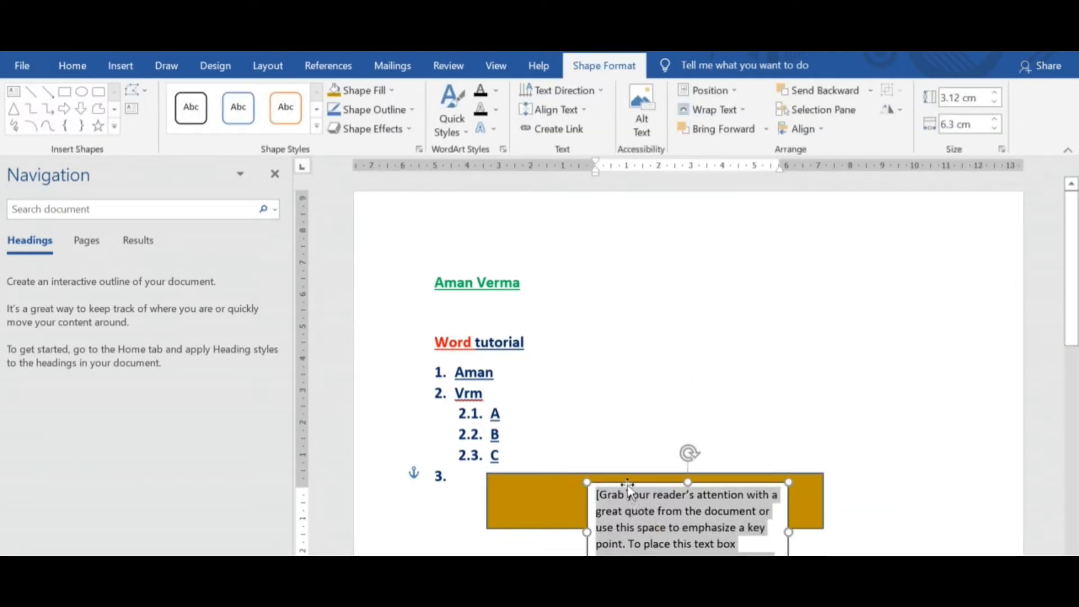
drag(627, 490, 548, 478)
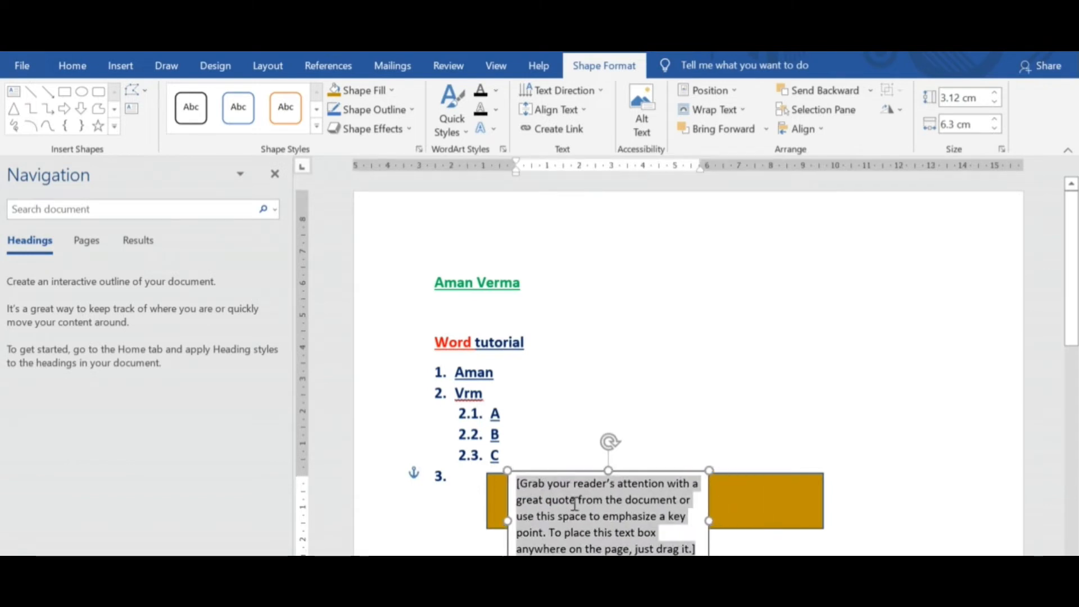
Replace the text box's placeholder with the person's first name and move the box down so it fits inside the gold rectangle.
text(A)
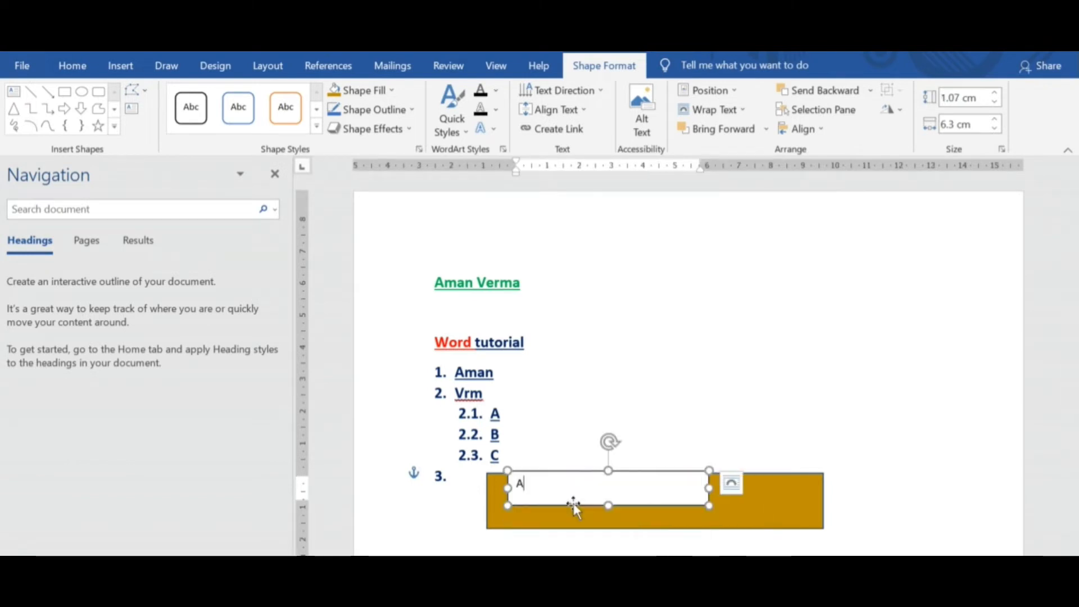
text(man)
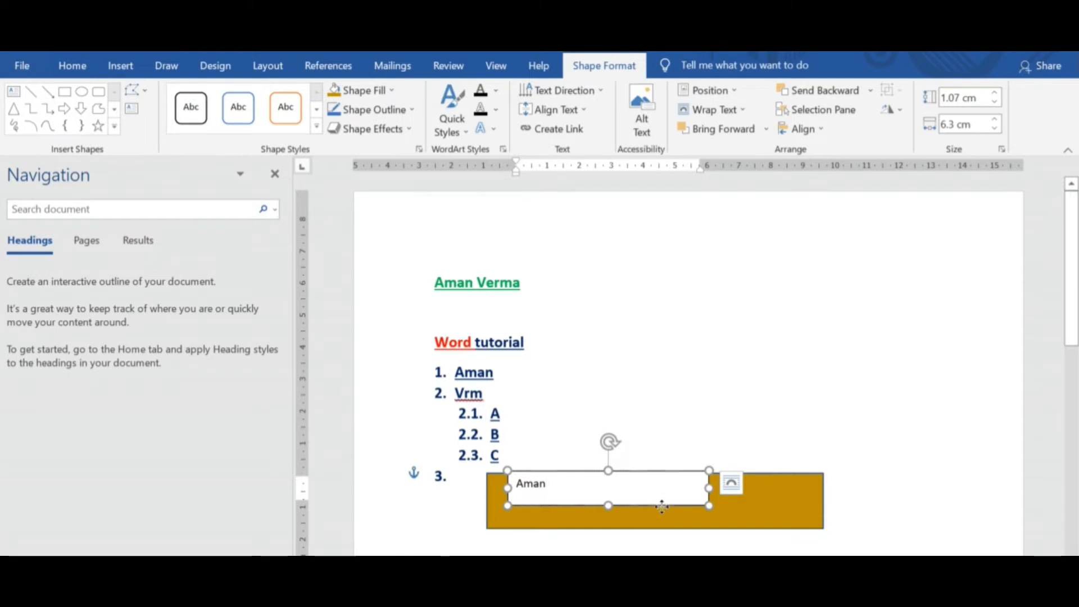
drag(662, 508, 662, 520)
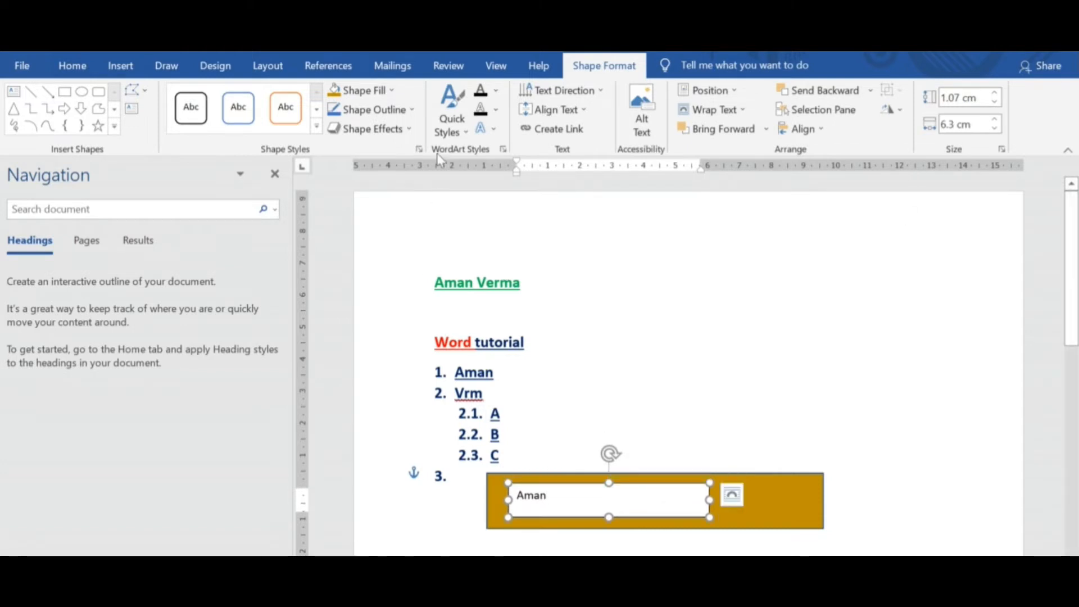
Remove the outline of the white text box on the gold rectangle.
click(411, 110)
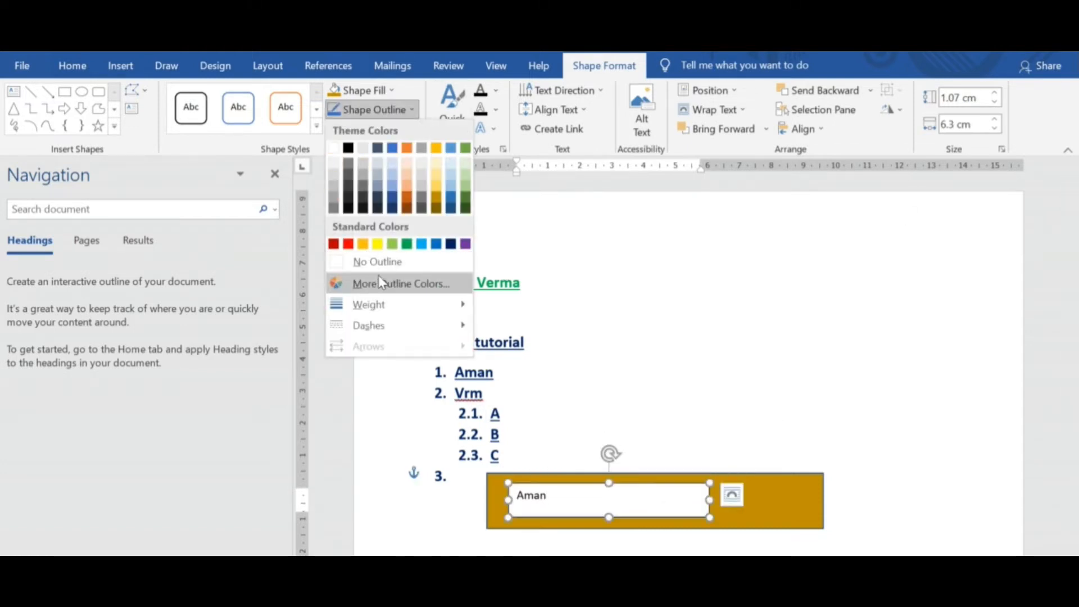
click(378, 261)
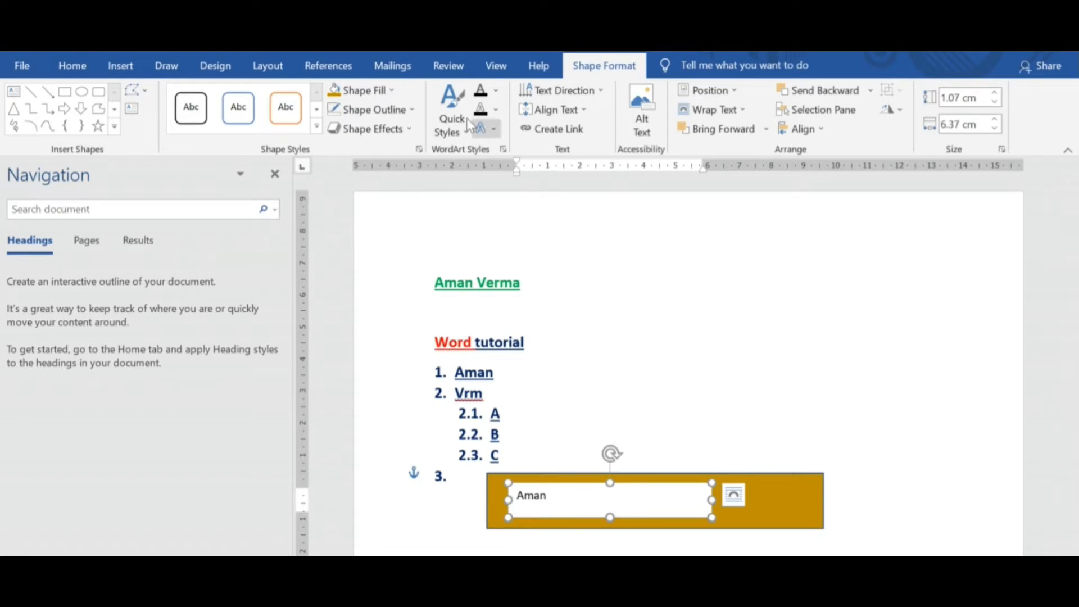
click(773, 508)
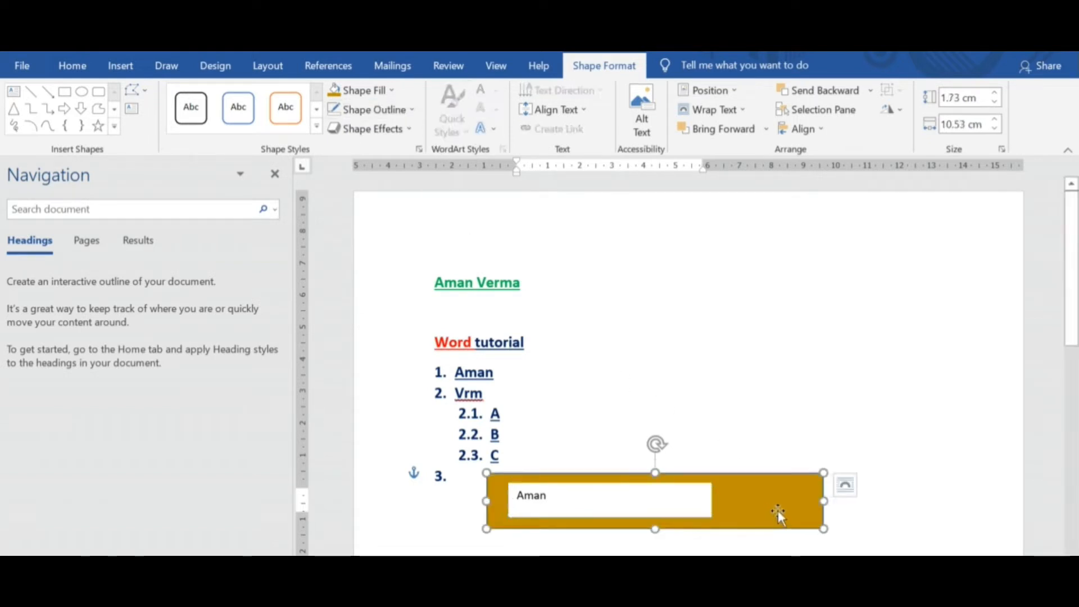
click(686, 499)
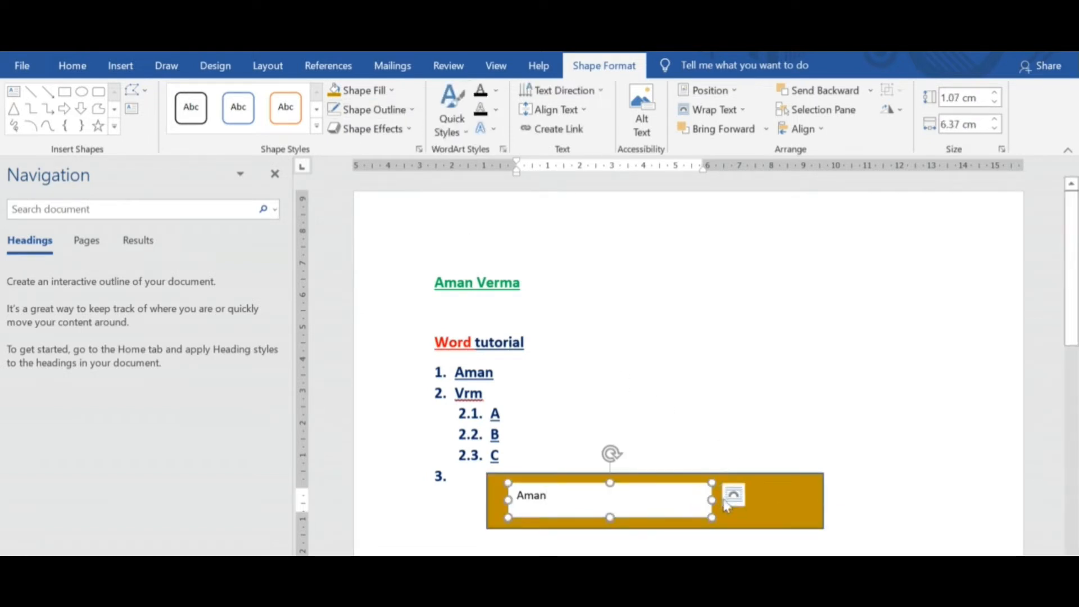
Copy the gold rectangle's formatting onto the text box with Format Painter.
click(772, 504)
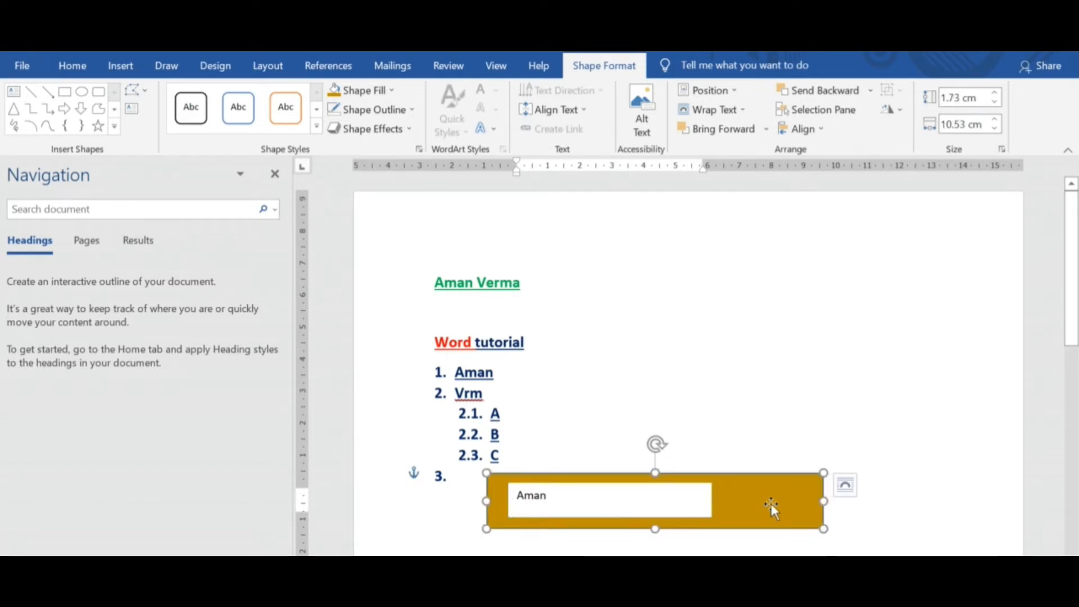
click(72, 65)
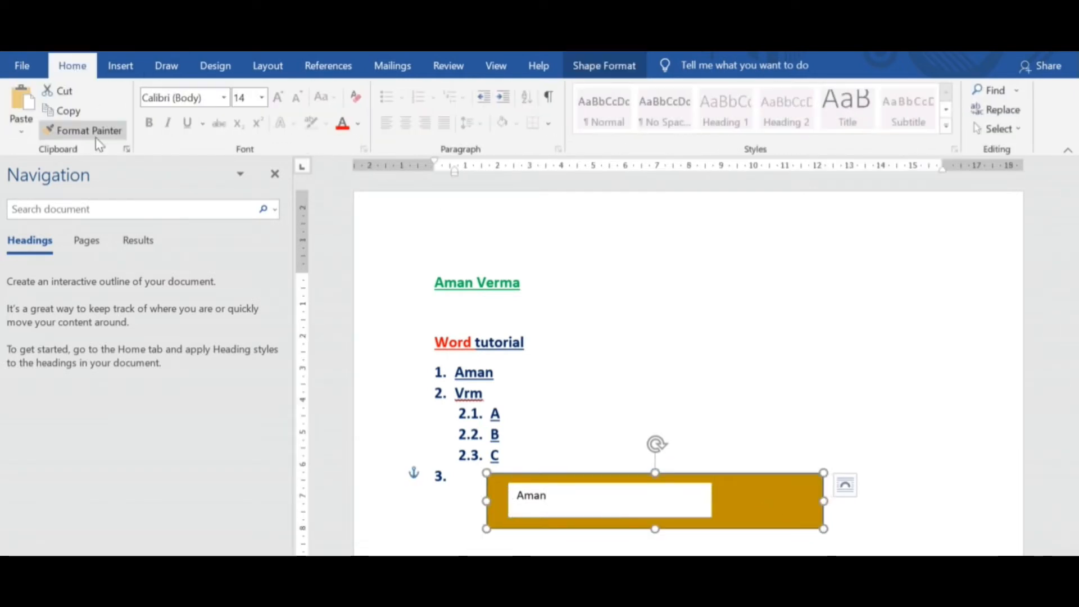
click(66, 134)
click(677, 503)
click(883, 509)
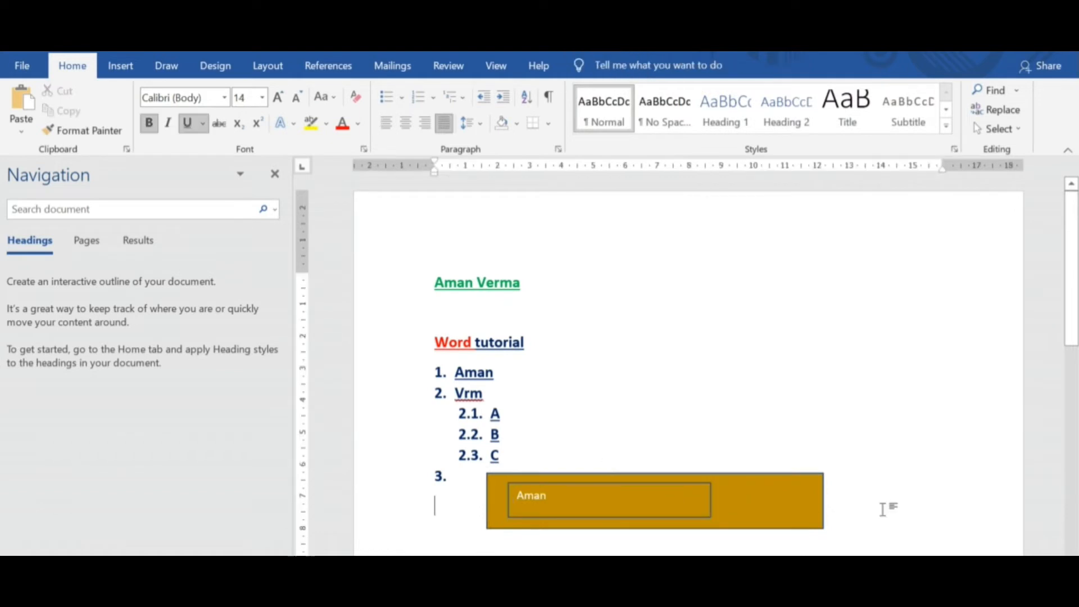
Set the gold text box to No Outline so it blends into the rectangle.
click(669, 485)
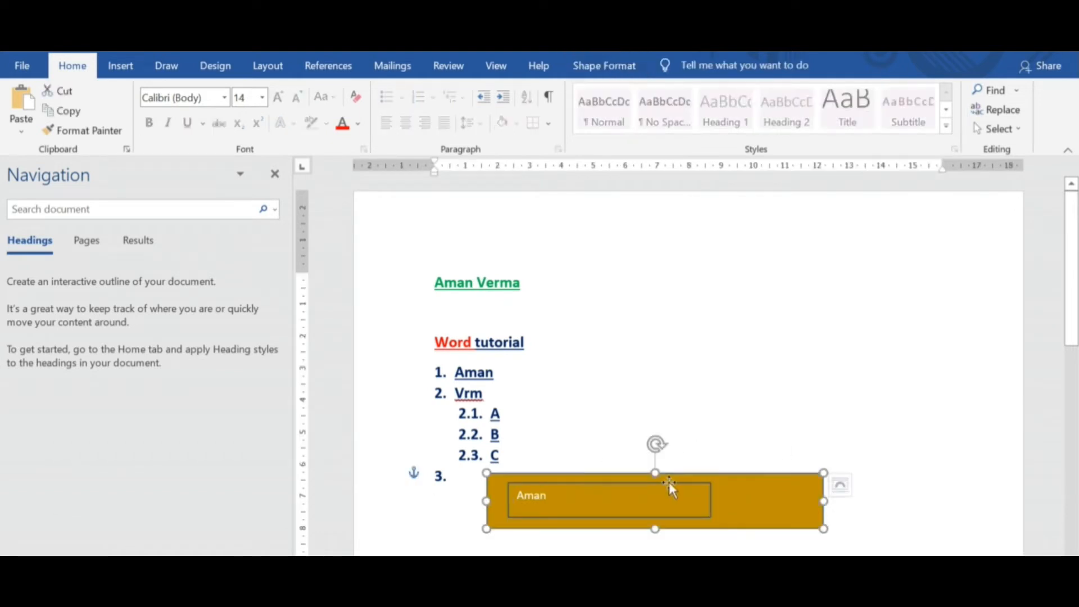
click(643, 491)
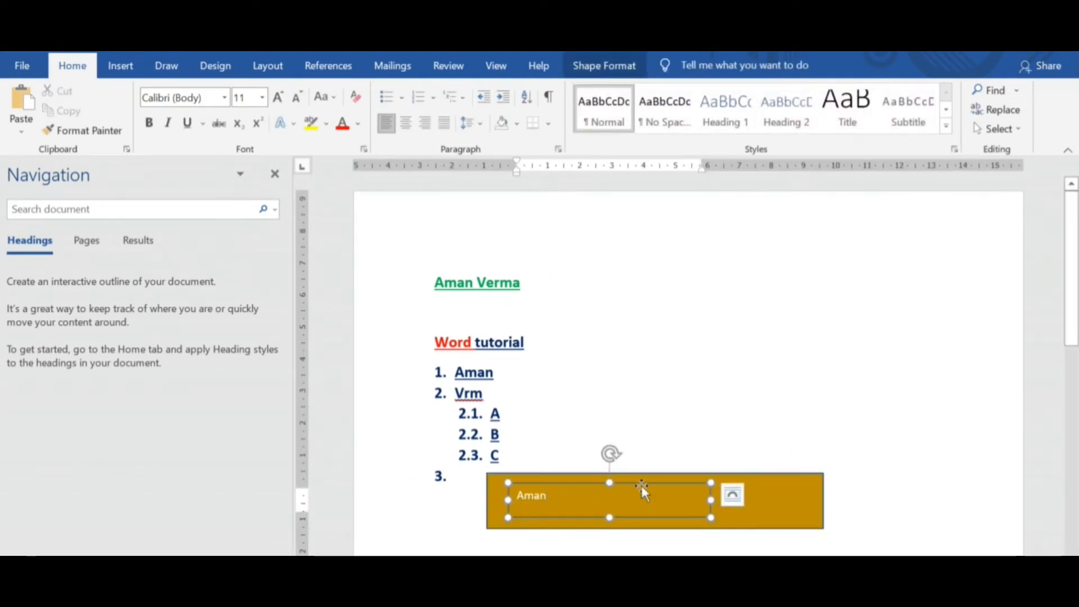
click(642, 483)
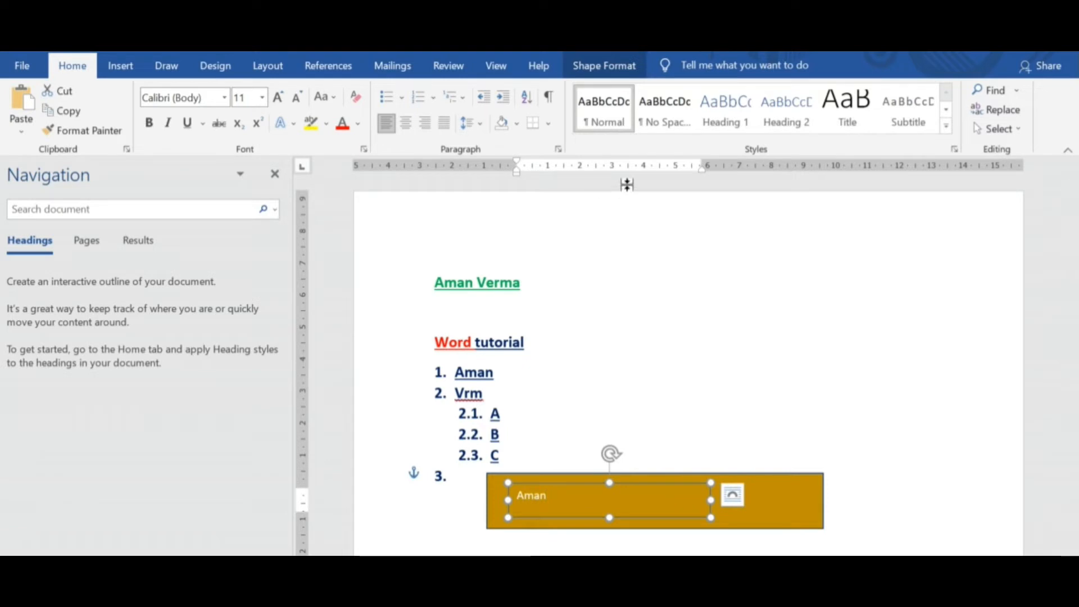
double_click(687, 485)
click(412, 110)
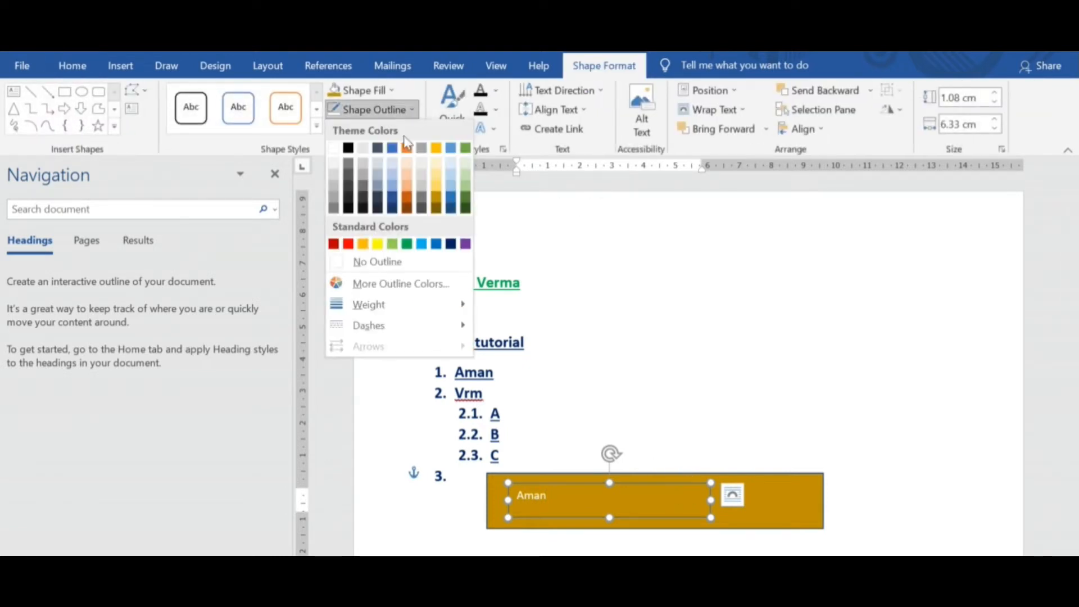
click(357, 261)
click(900, 386)
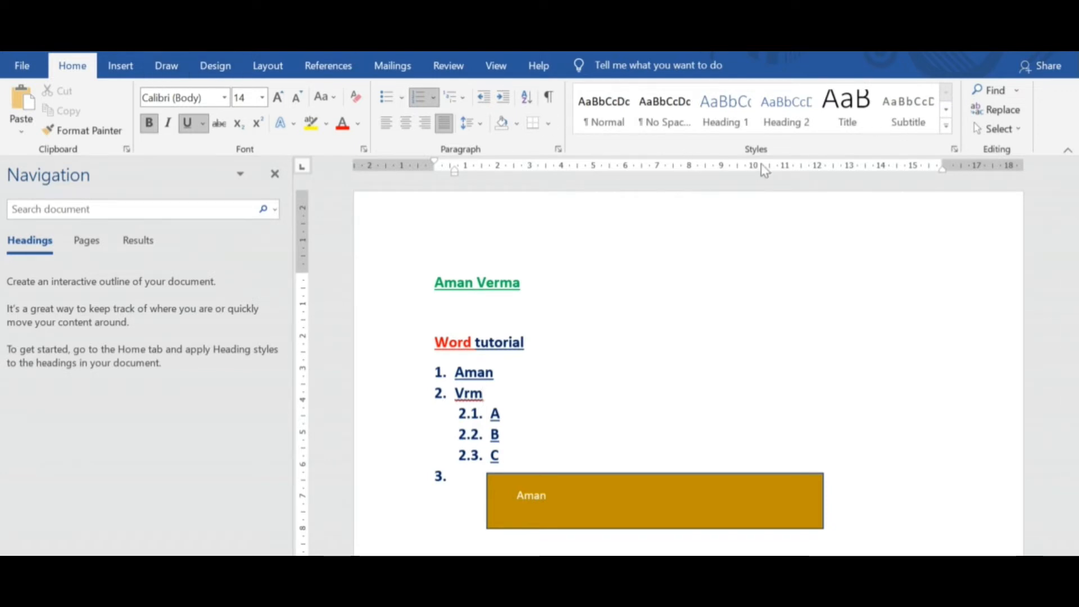
click(945, 129)
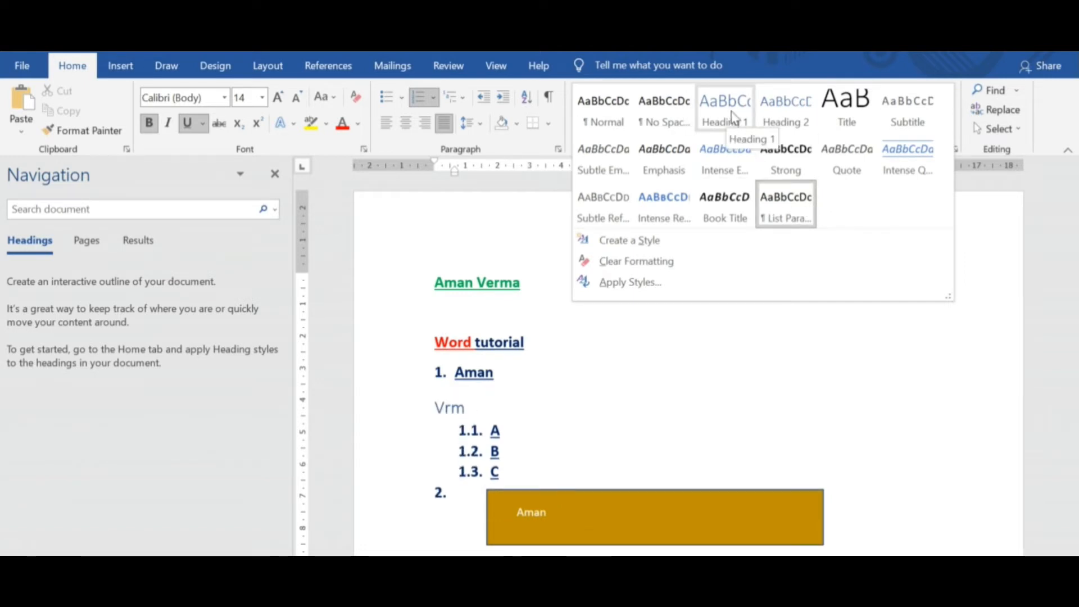
click(614, 380)
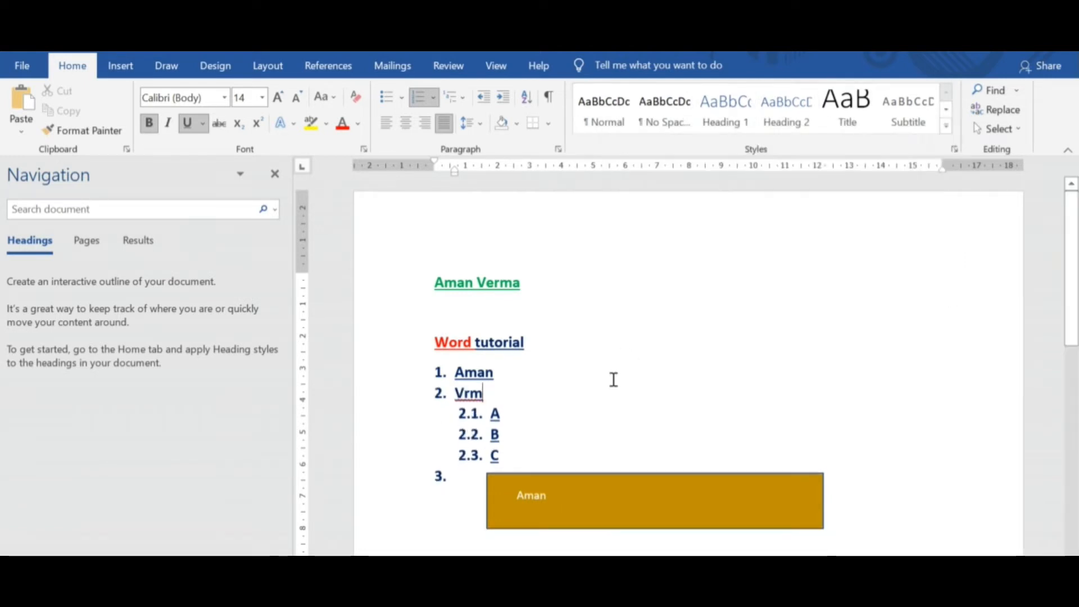
Add a new line reading "Business Analyst" above the green name at the start of the document.
click(436, 283)
key(Return)
key(Up)
key(Up)
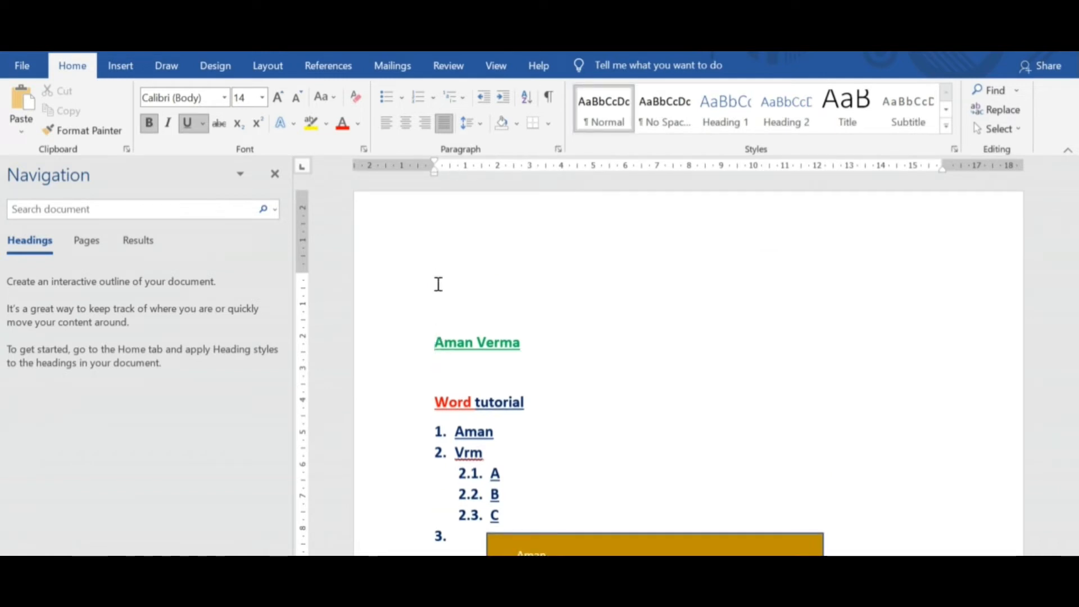
text(Business A)
text(nalyst)
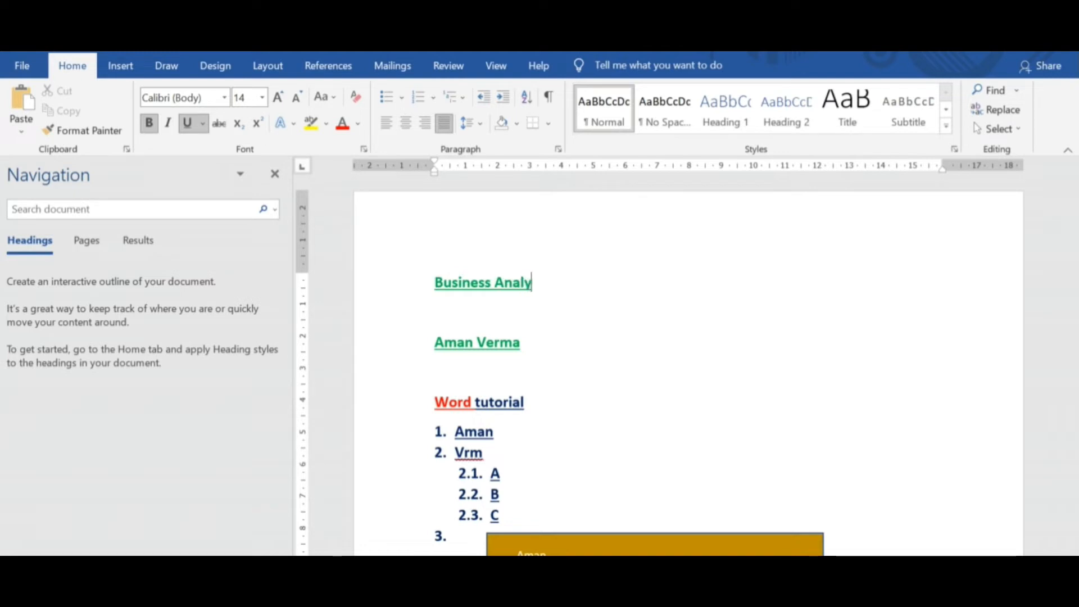
Apply the Title style to the "Business Analyst" line and center it.
triple_click(517, 288)
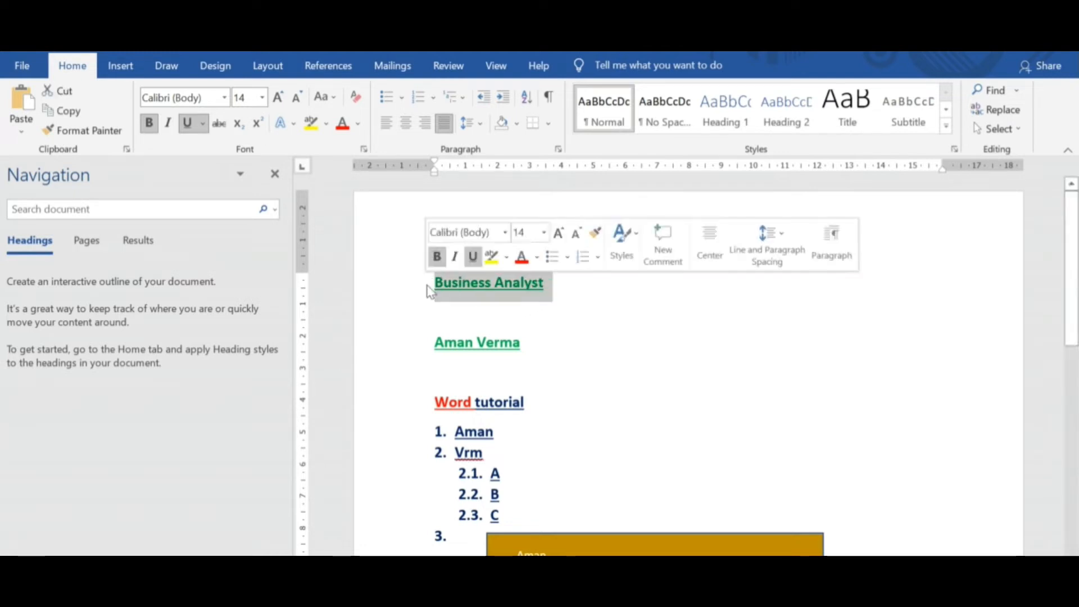
click(845, 130)
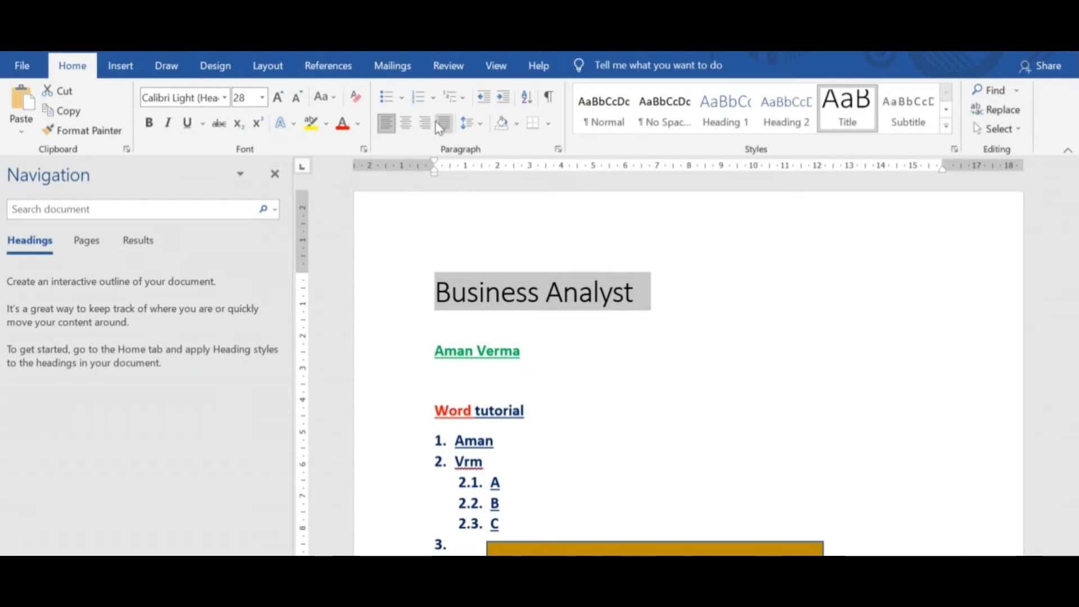
click(405, 122)
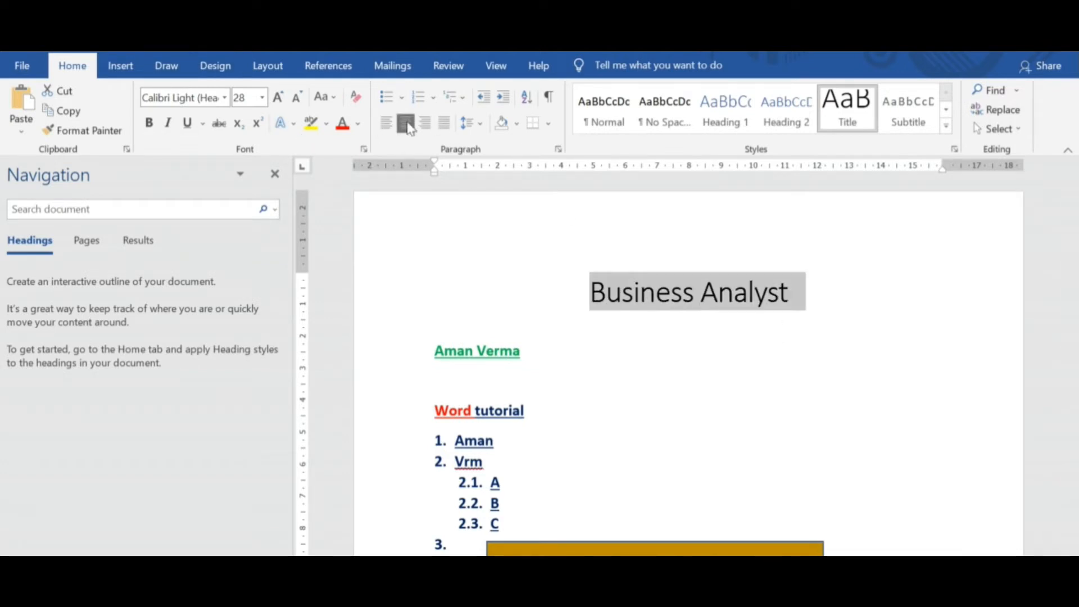
Format the "Business Analyst" title as bold, underlined 48 pt text and add an empty line below it.
click(187, 122)
click(149, 123)
click(277, 96)
click(278, 97)
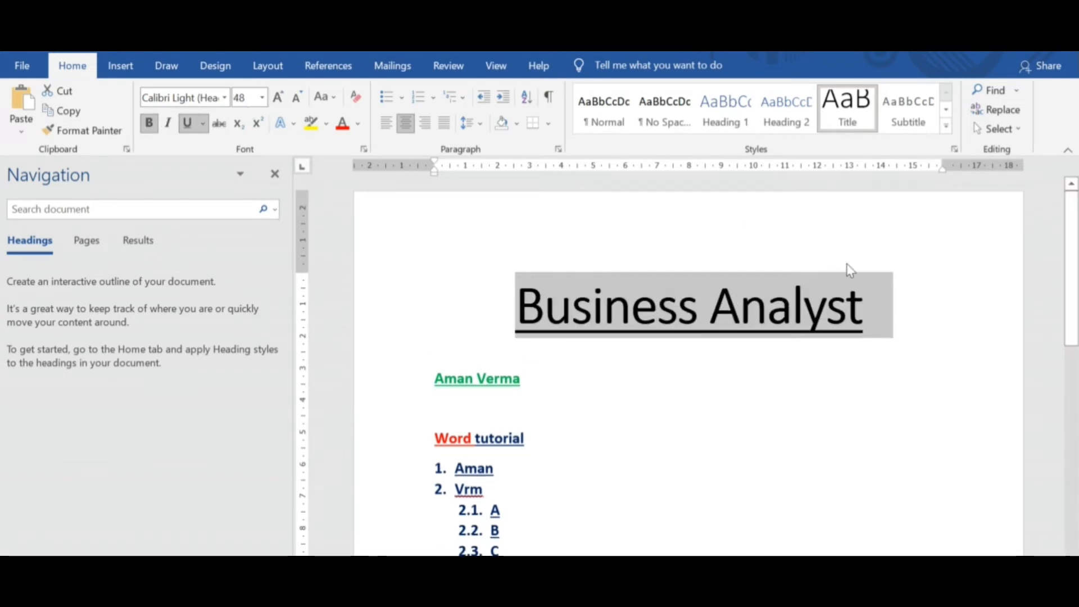
click(896, 315)
key(Return)
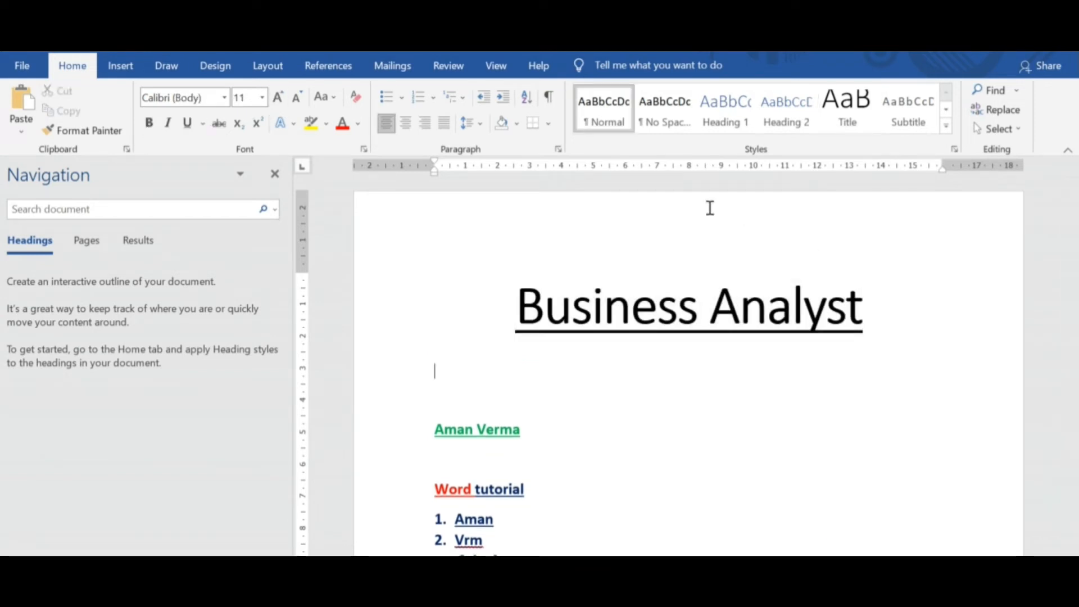
Add a numbered Heading 1 line reading "Intro" below the "Business Analyst" title.
click(724, 115)
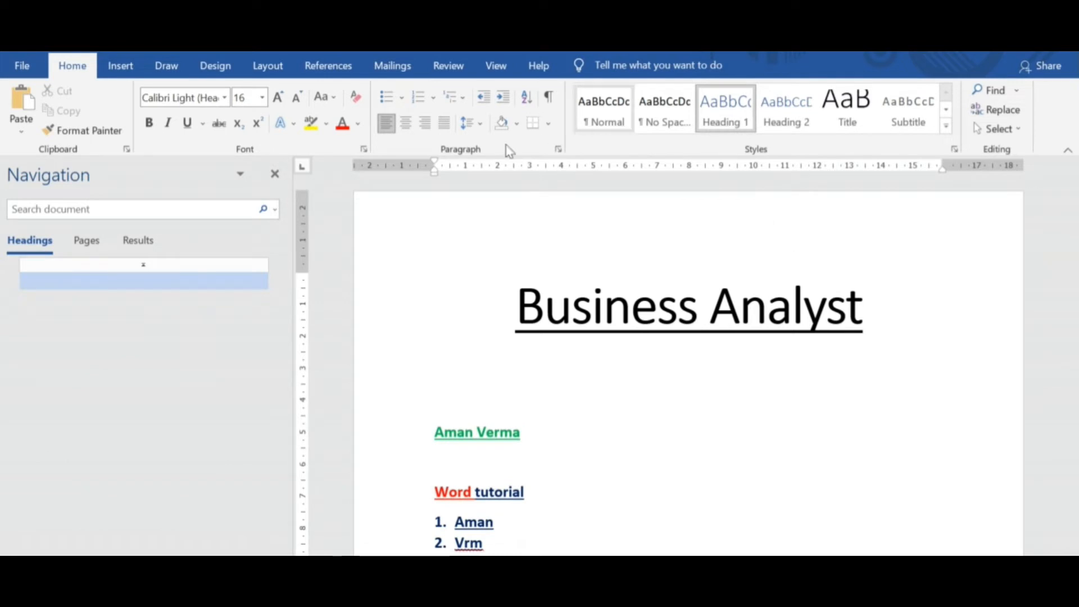
click(419, 99)
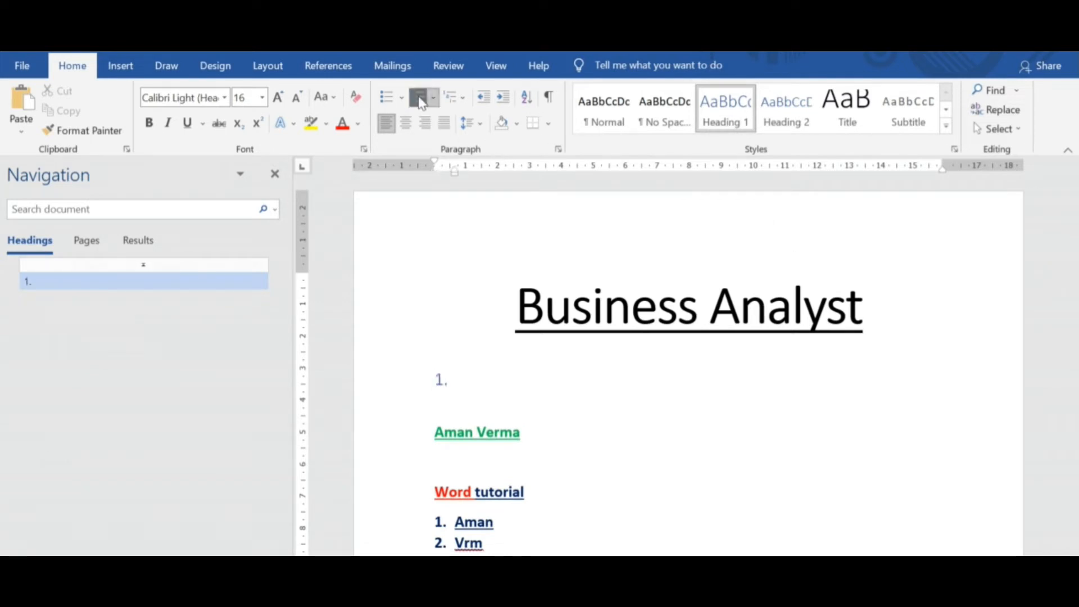
text(Intro)
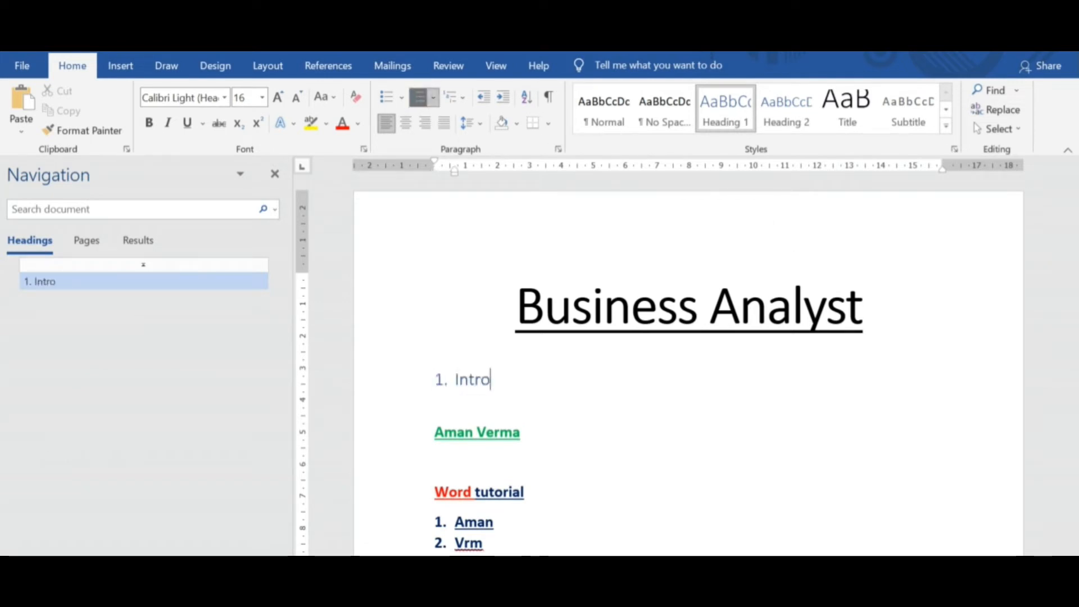
key(Return)
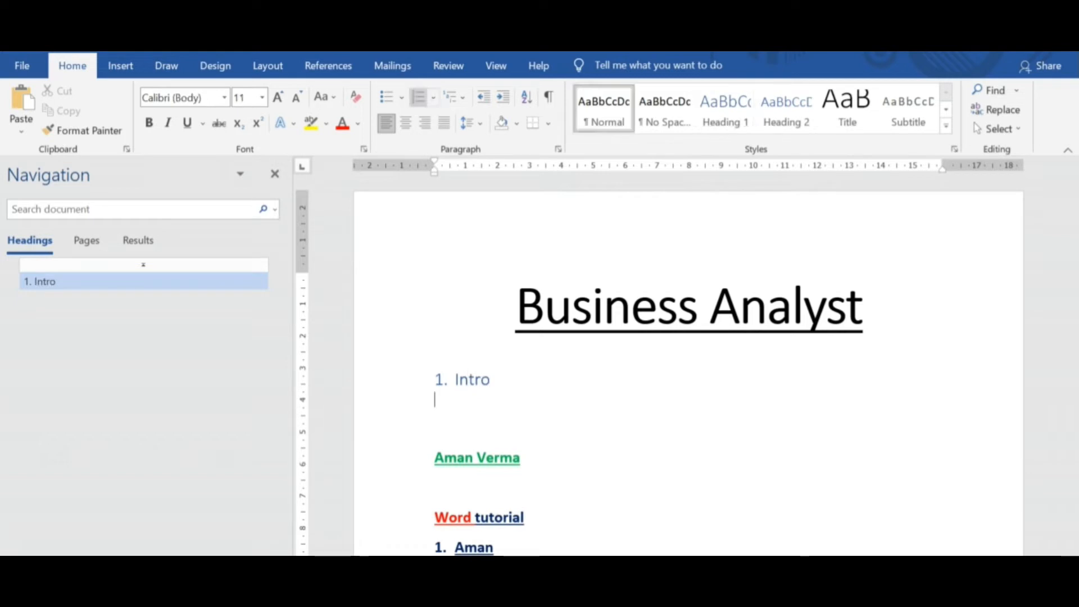
Add a second numbered Heading 1 line reading "Basics" below "Intro", followed by an empty line.
click(725, 119)
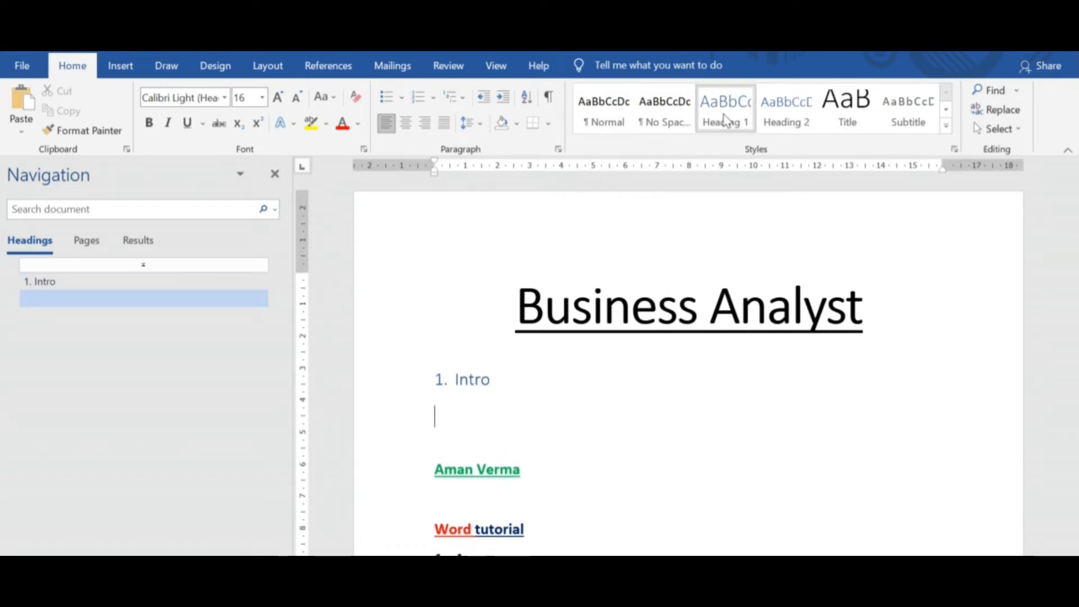
click(418, 99)
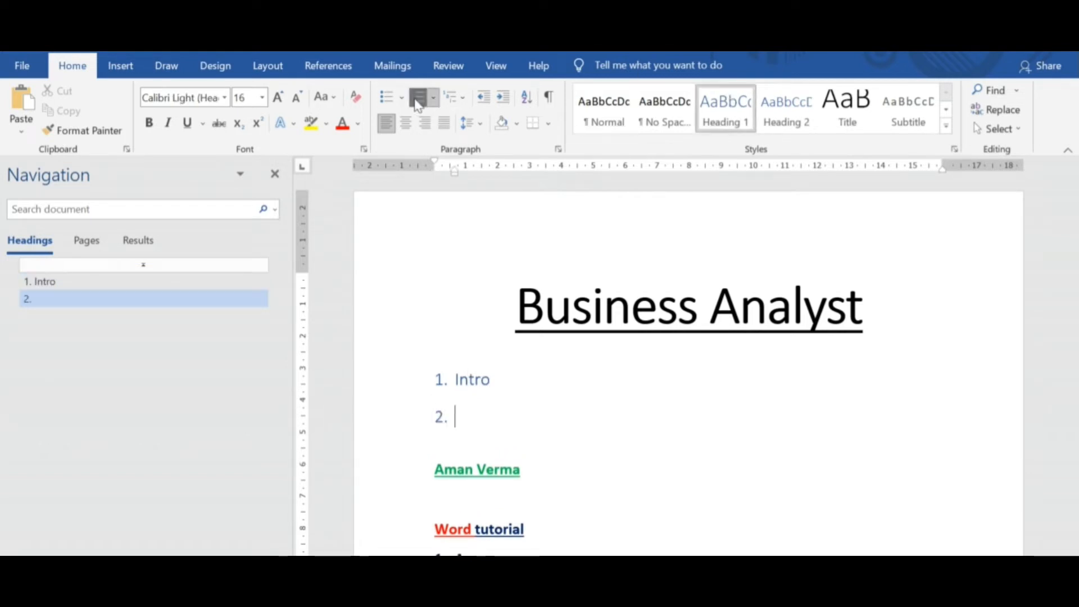
text(Basi)
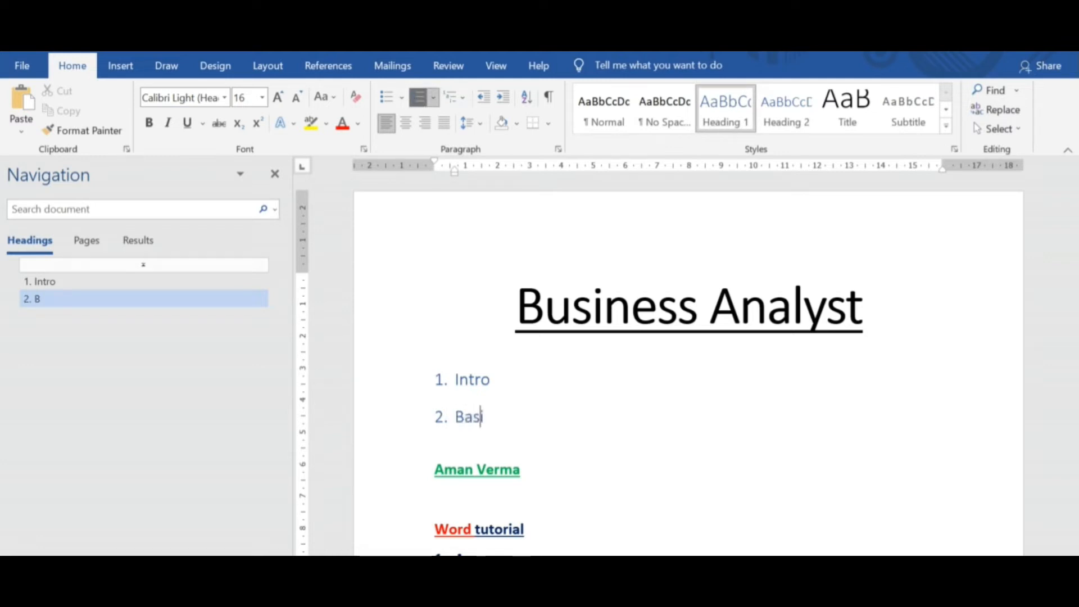
text(cs)
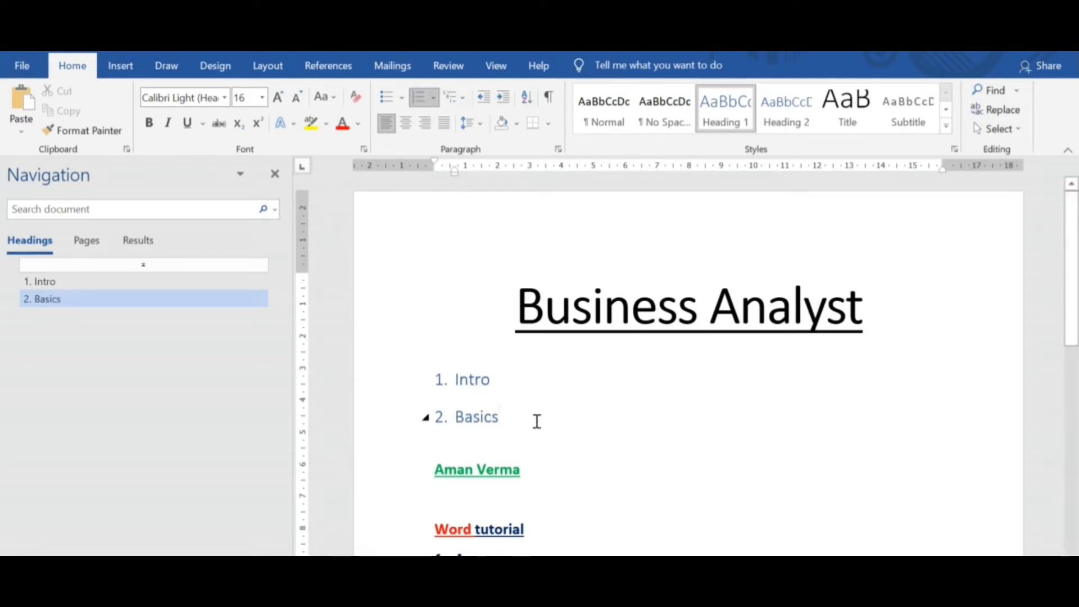
key(Return)
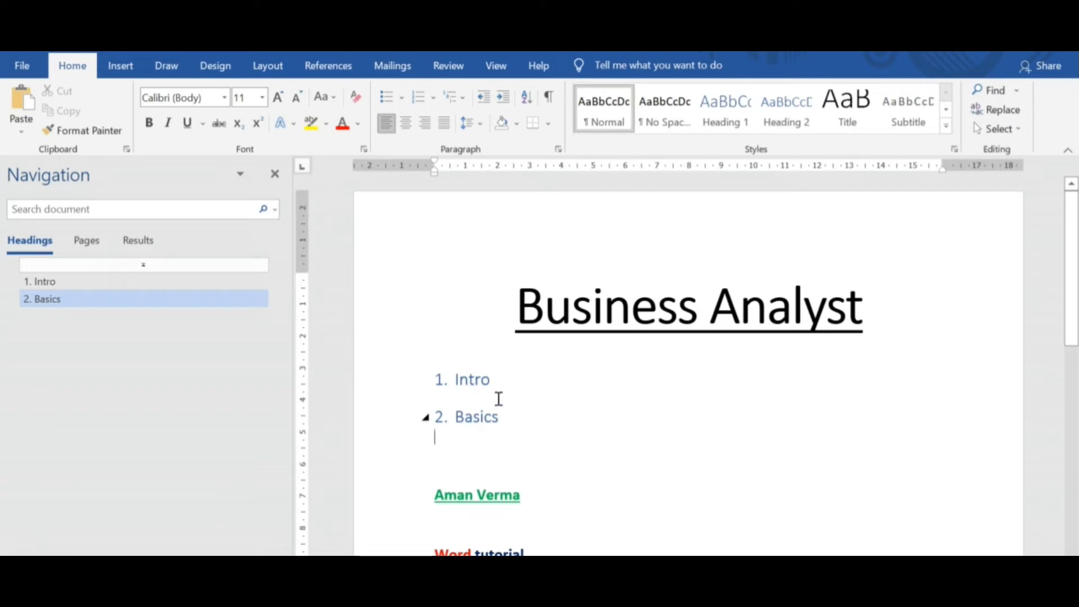
Insert a Heading 2 line reading "A" under "Intro", numbered as sub-level 1.1, followed by a new line.
click(500, 379)
key(Return)
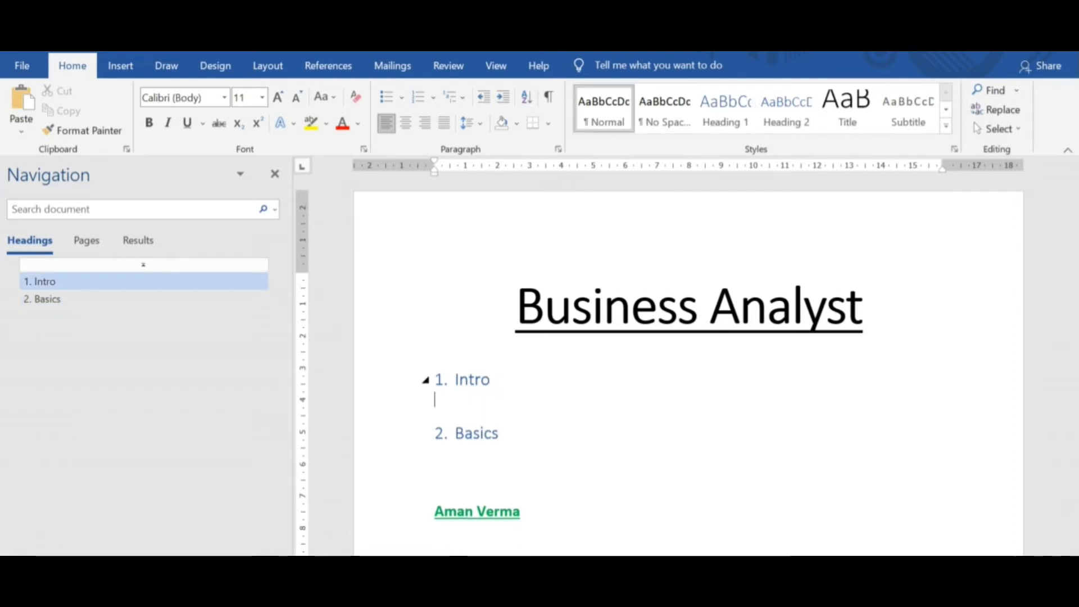
click(787, 121)
click(422, 97)
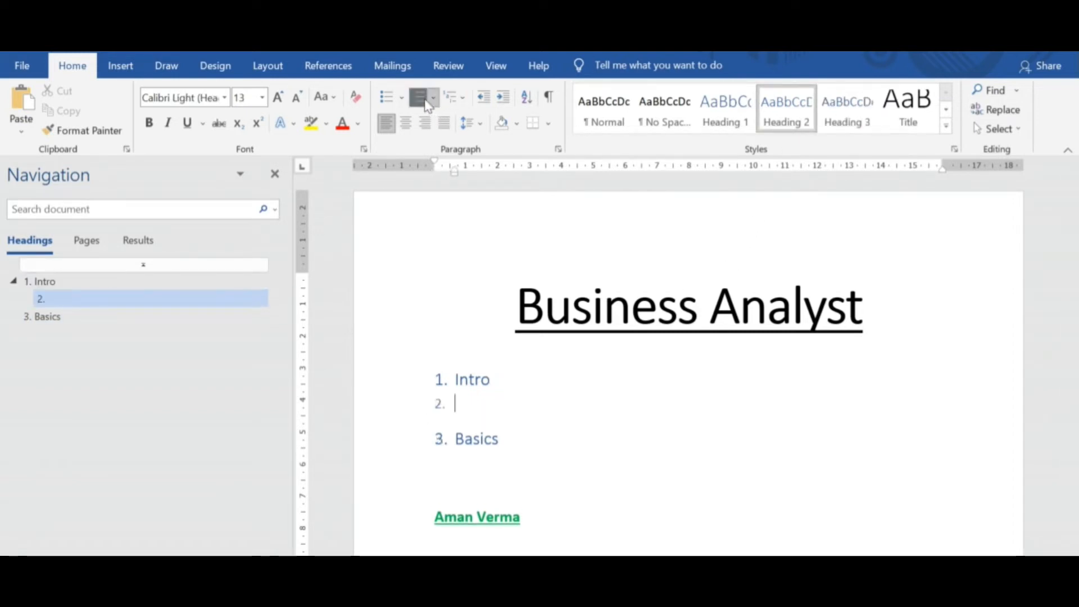
click(502, 100)
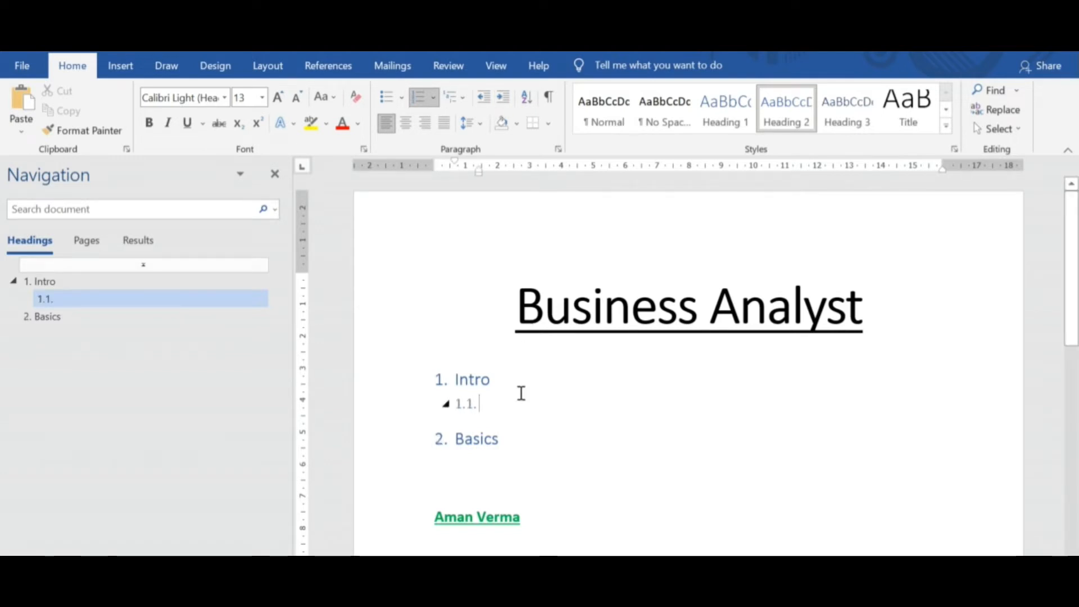
text(A)
key(Return)
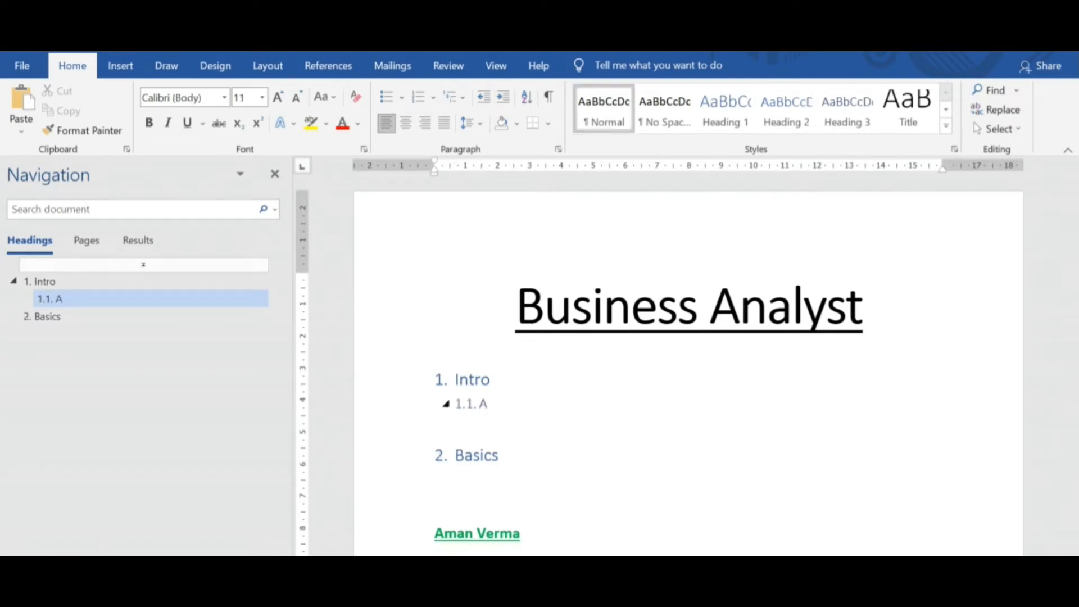
Enter "B" below "A" and copy the formatting of "A" onto it with Format Painter, making it item 1.2.
text(B)
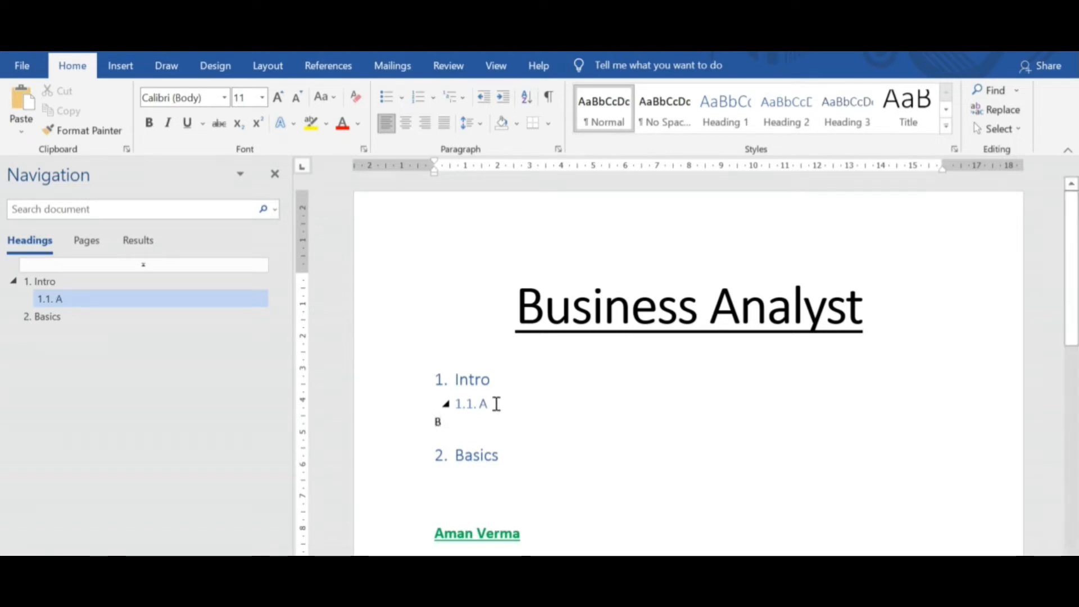
drag(494, 403, 448, 403)
click(82, 130)
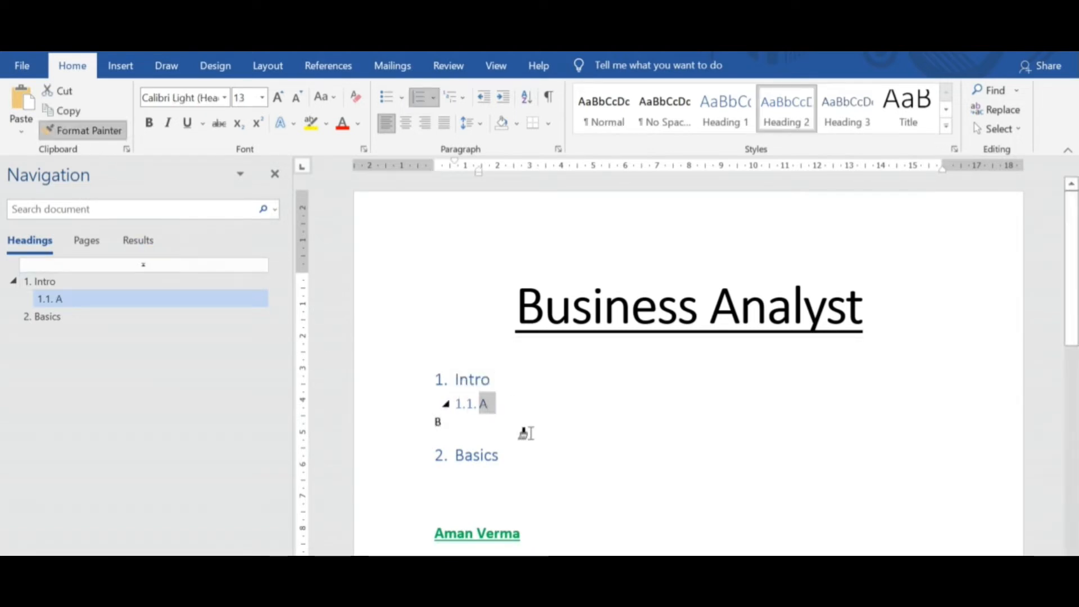
click(439, 423)
click(583, 448)
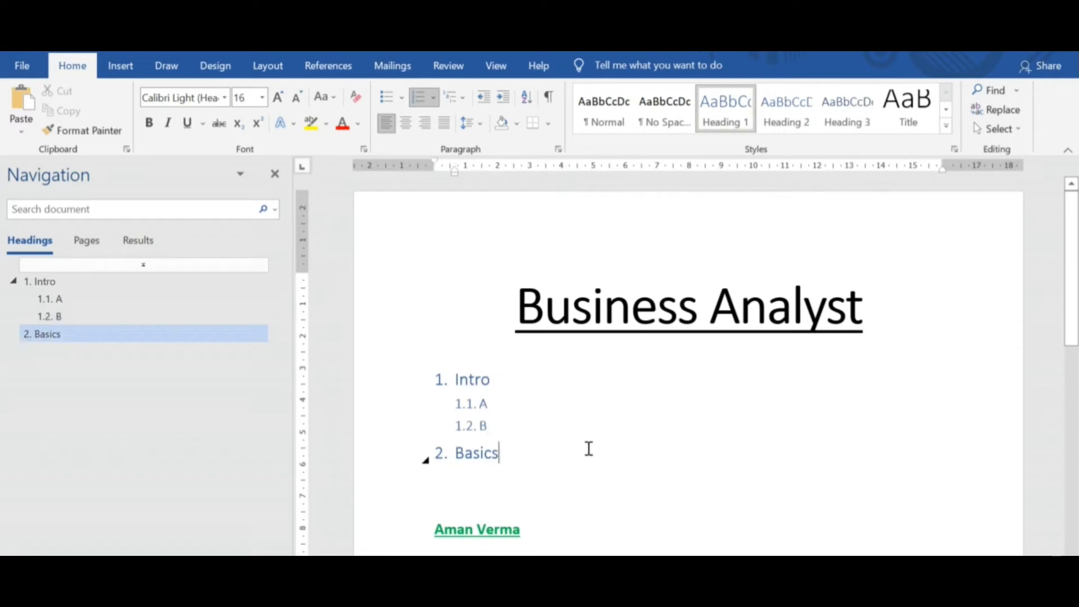
Enter three separate lines below "Basics" reading "Scope", "In Scope" and "Out Scope".
key(Return)
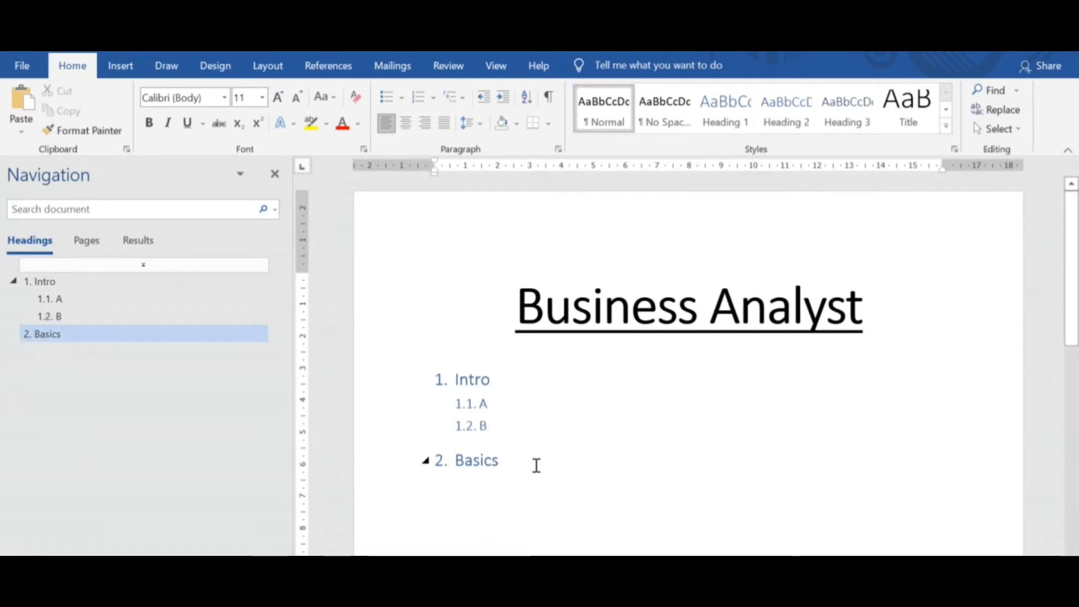
text(Scope)
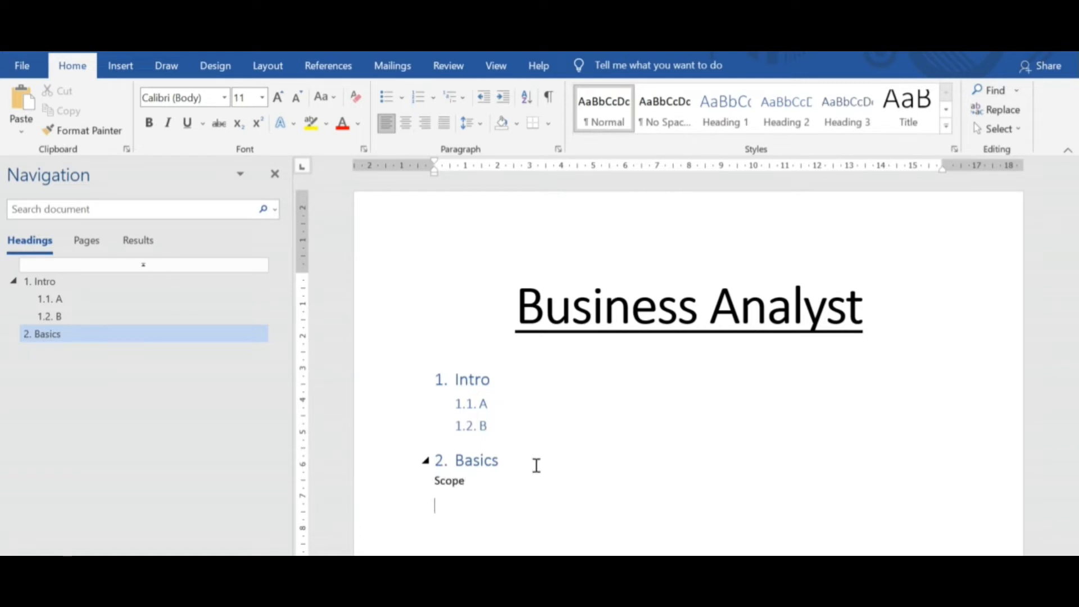
text( In Scope)
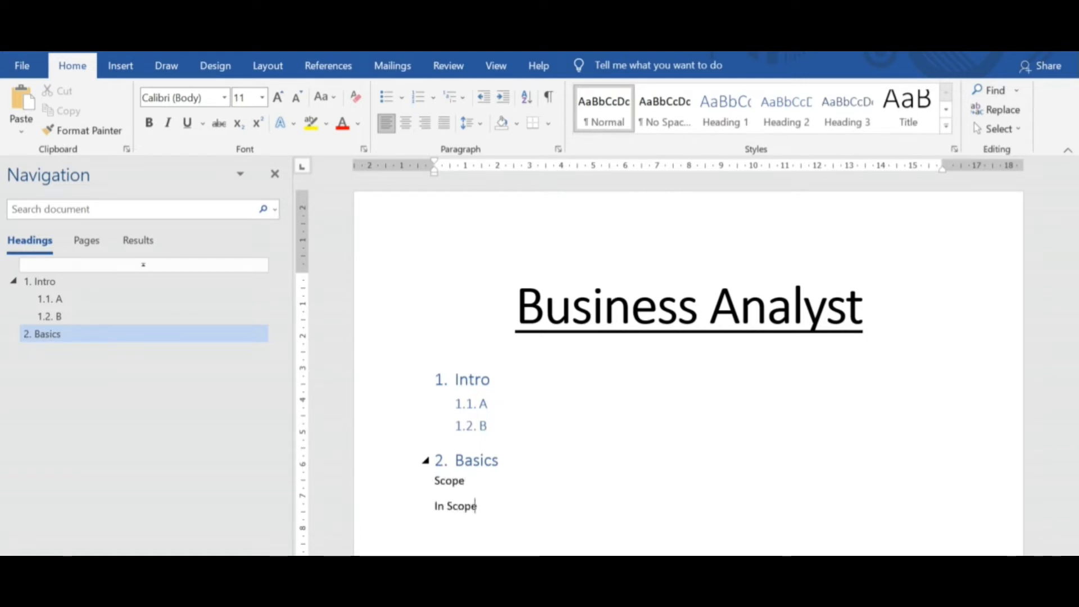
text( Out Scope)
Apply the Heading 2 style to the "Scope" line and number it as sub-level 2.1 under "Basics".
click(436, 480)
click(725, 107)
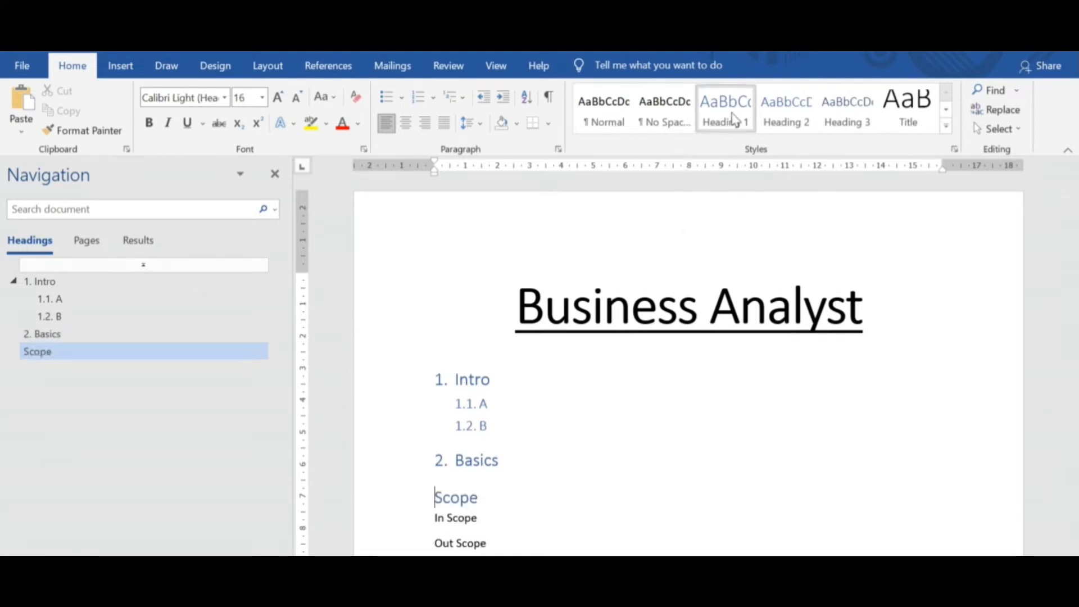
click(784, 109)
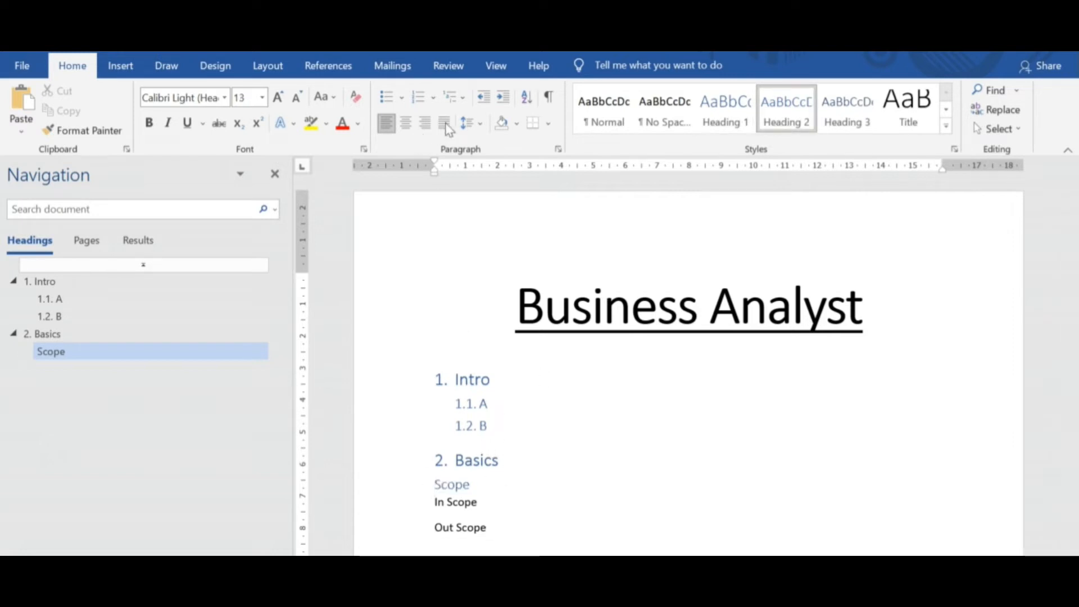
click(419, 97)
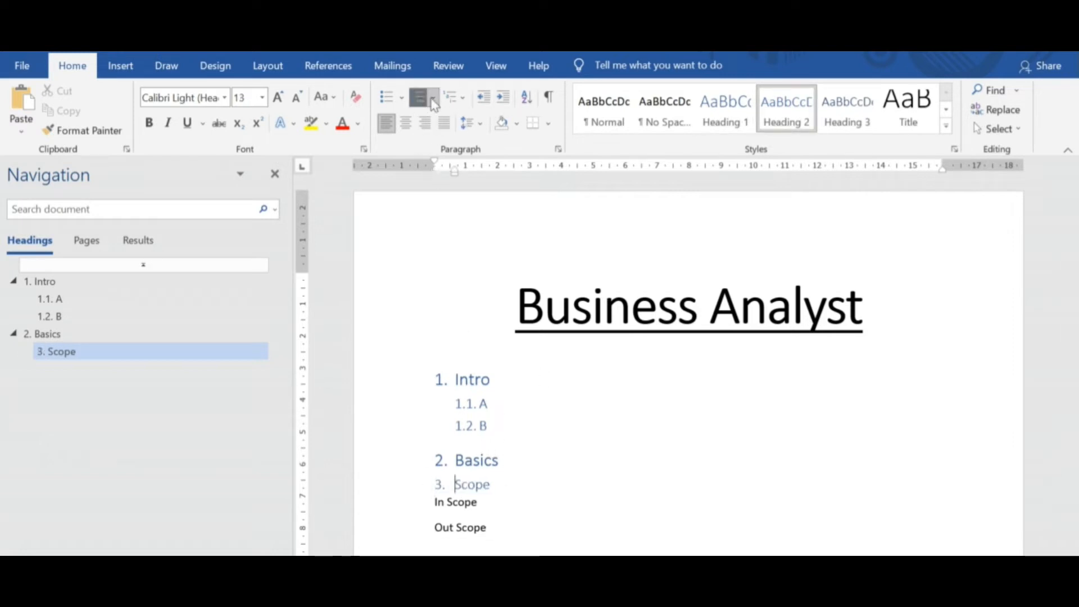
click(503, 97)
Apply the Heading 3 style to the "In Scope" and "Out Scope" lines.
drag(488, 529, 435, 501)
click(842, 116)
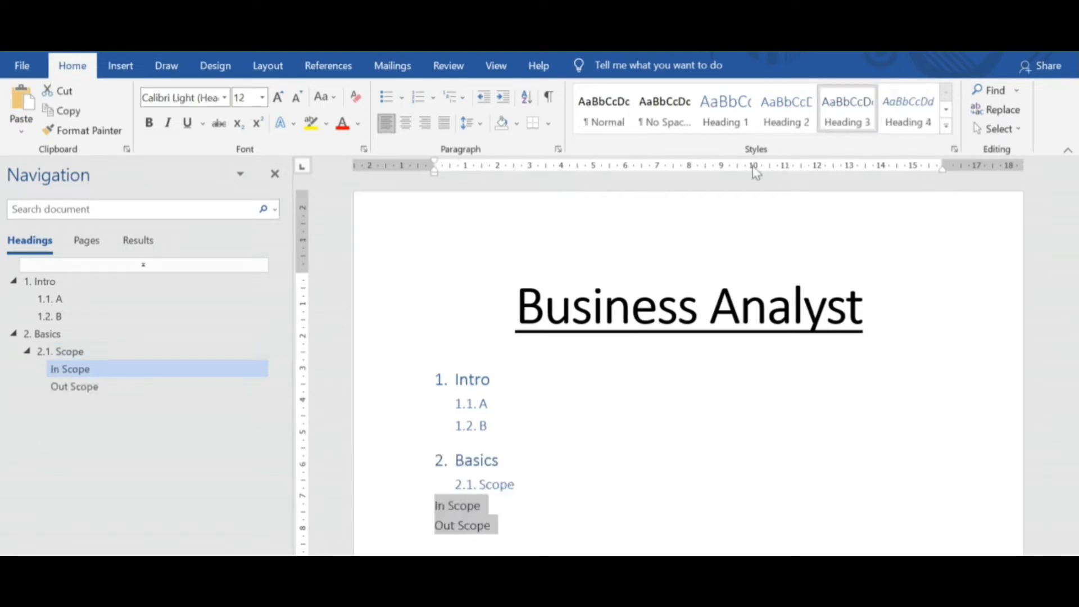
click(453, 97)
click(617, 276)
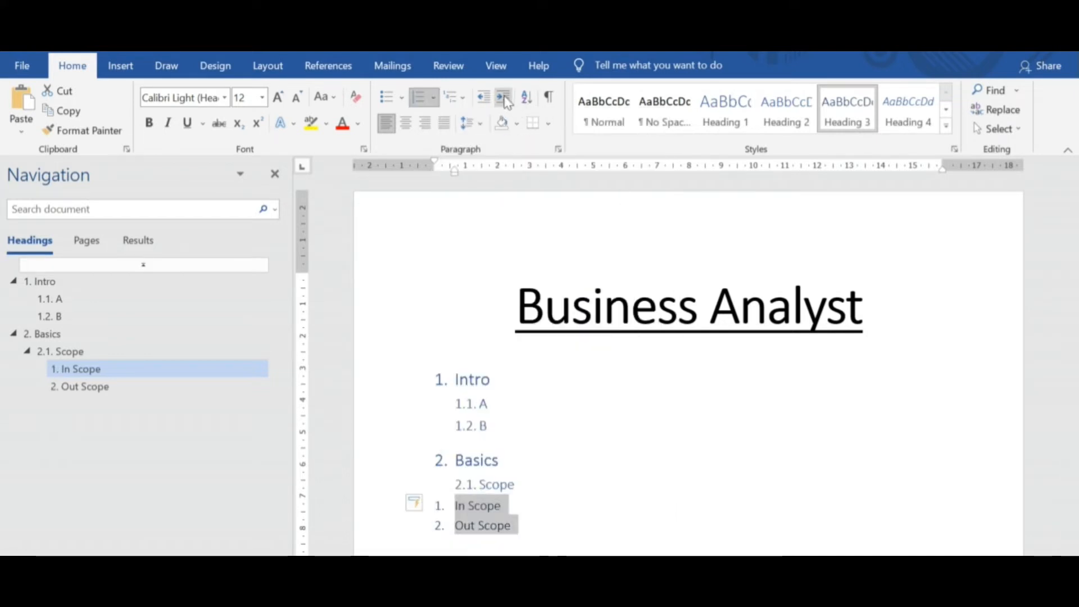
click(418, 98)
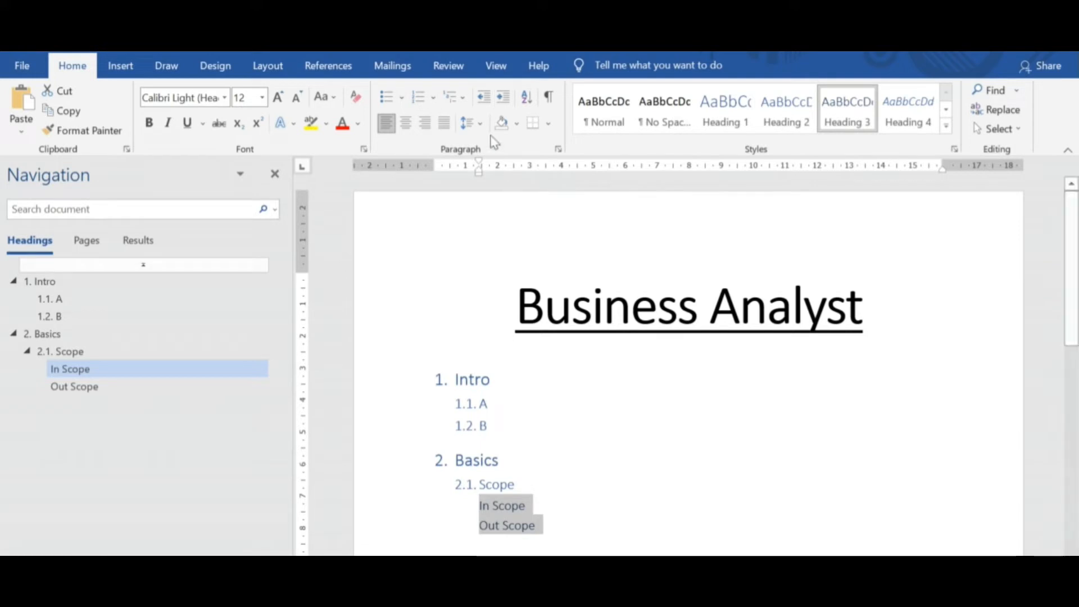
click(484, 101)
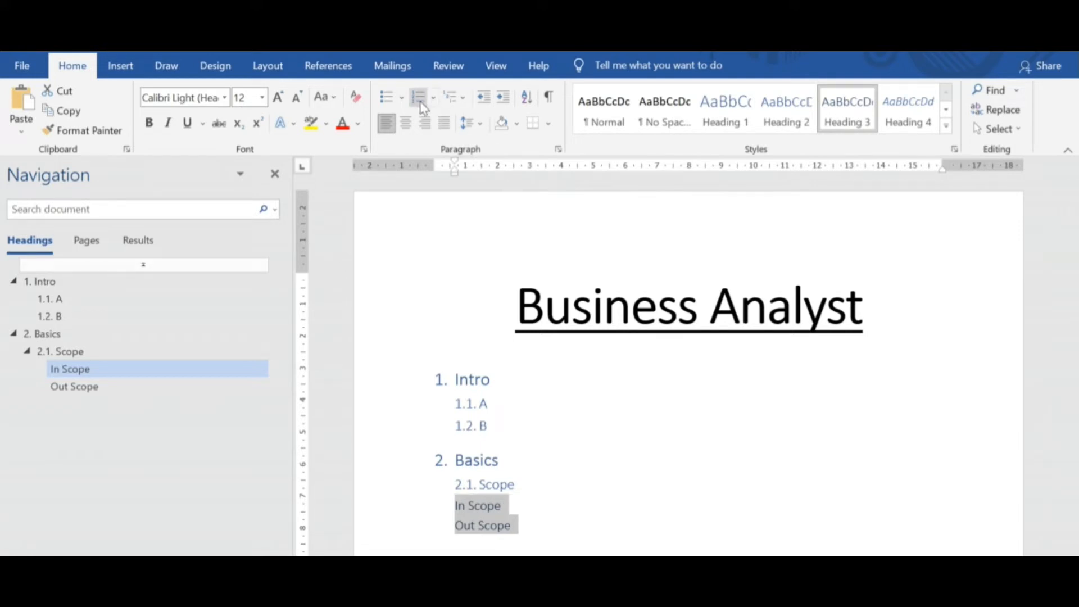
Number the "In Scope" and "Out Scope" lines as third-level items 2.1.1 and 2.1.2 under "Scope".
click(419, 97)
click(505, 99)
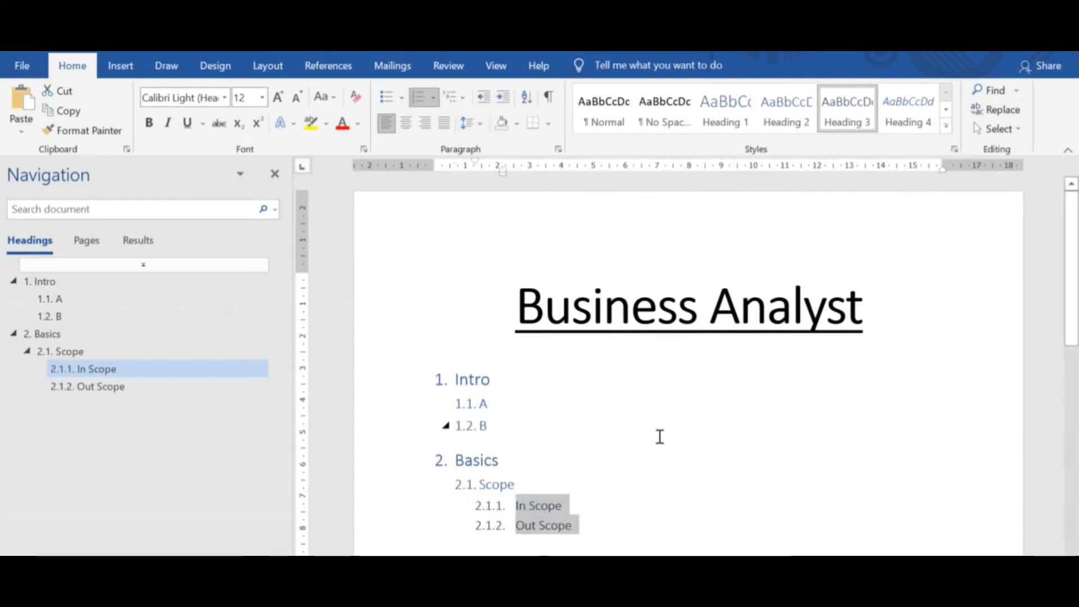
click(662, 448)
Narrow the Navigation pane to give the page more room and bring up the document's view options.
scroll(1073, 324, down, 3)
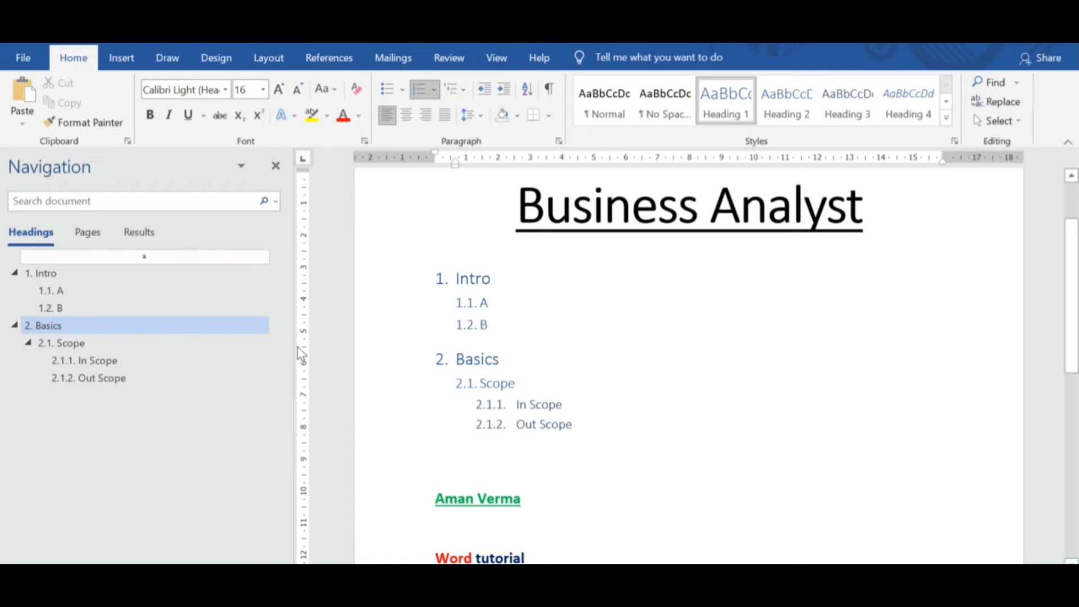
drag(301, 354, 206, 339)
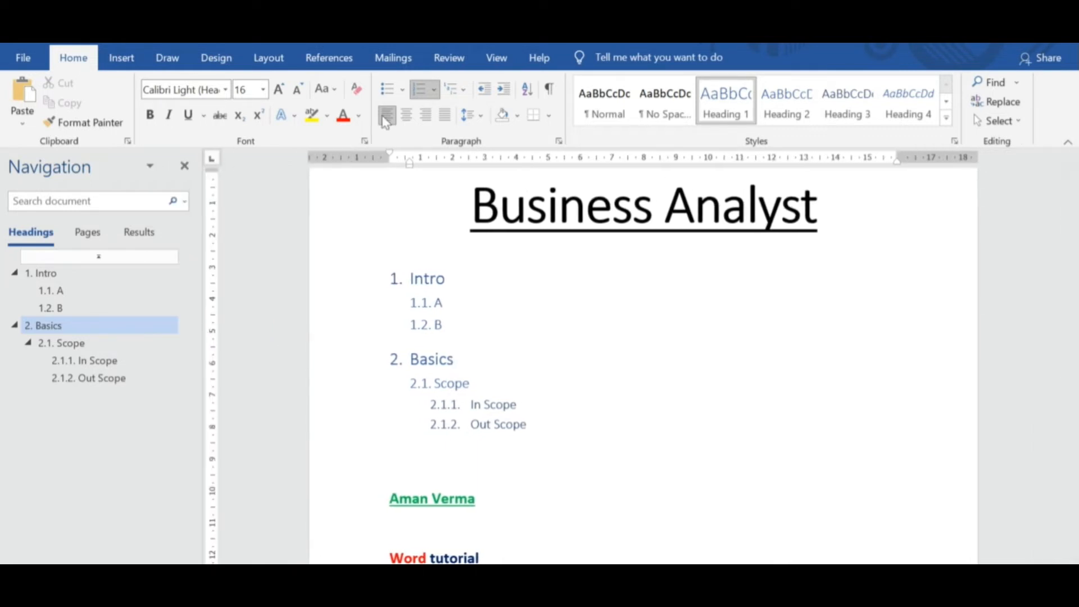
click(494, 56)
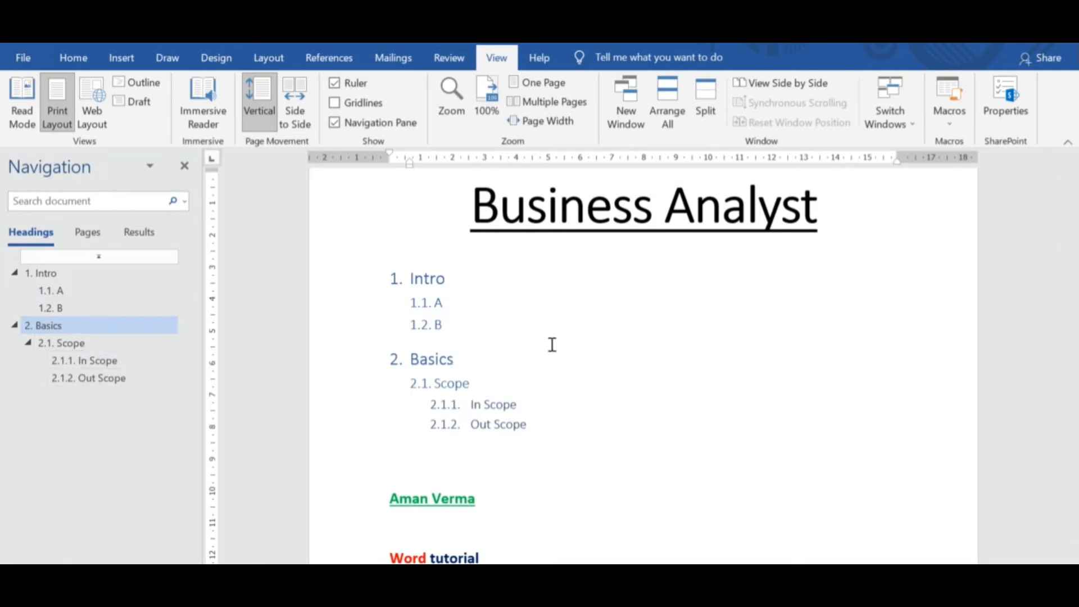
drag(1068, 261, 1072, 239)
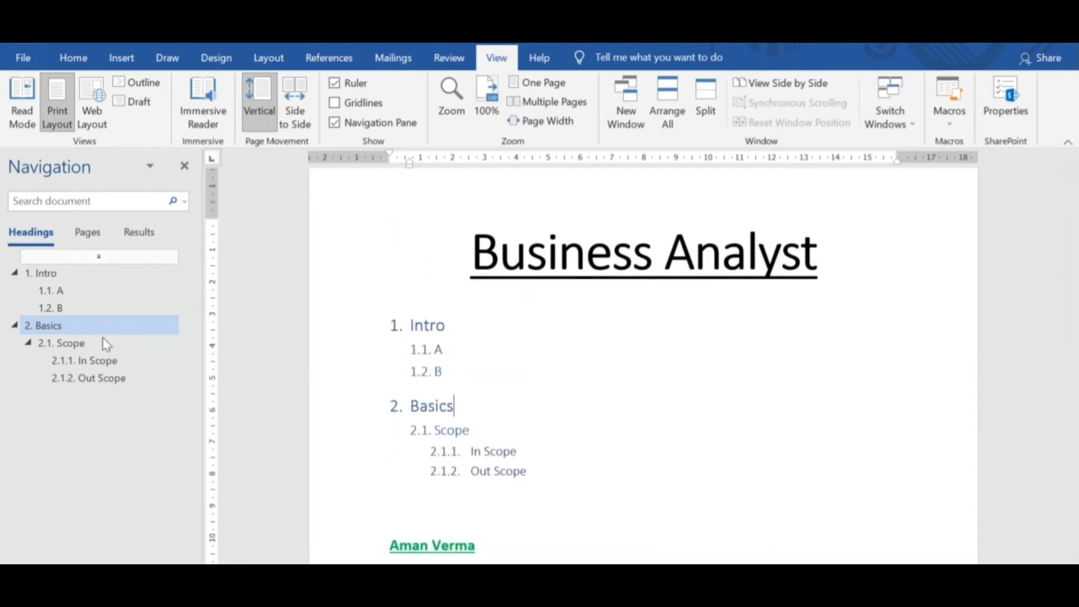
Jump through the document from the Navigation pane headings: "In Scope", "Out Scope", "B", "A" and "Intro".
click(99, 361)
click(98, 377)
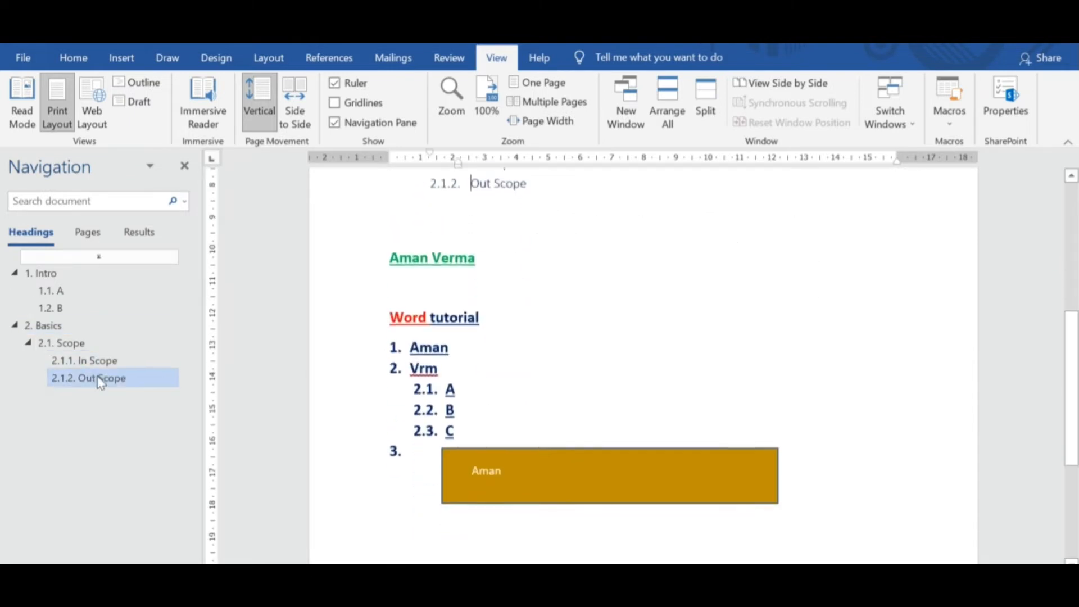
click(49, 309)
click(53, 291)
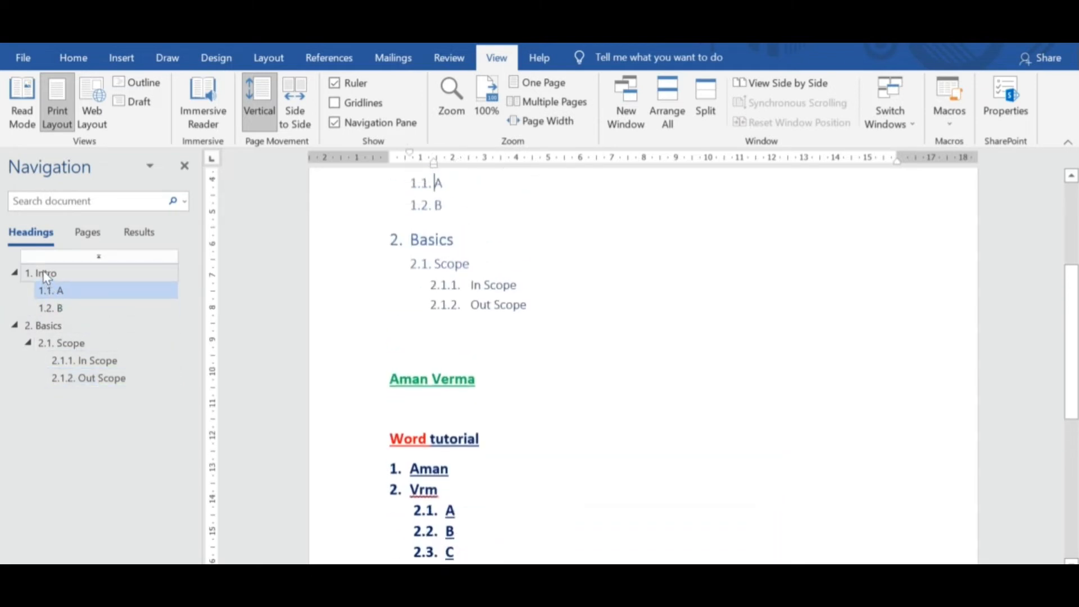
click(42, 274)
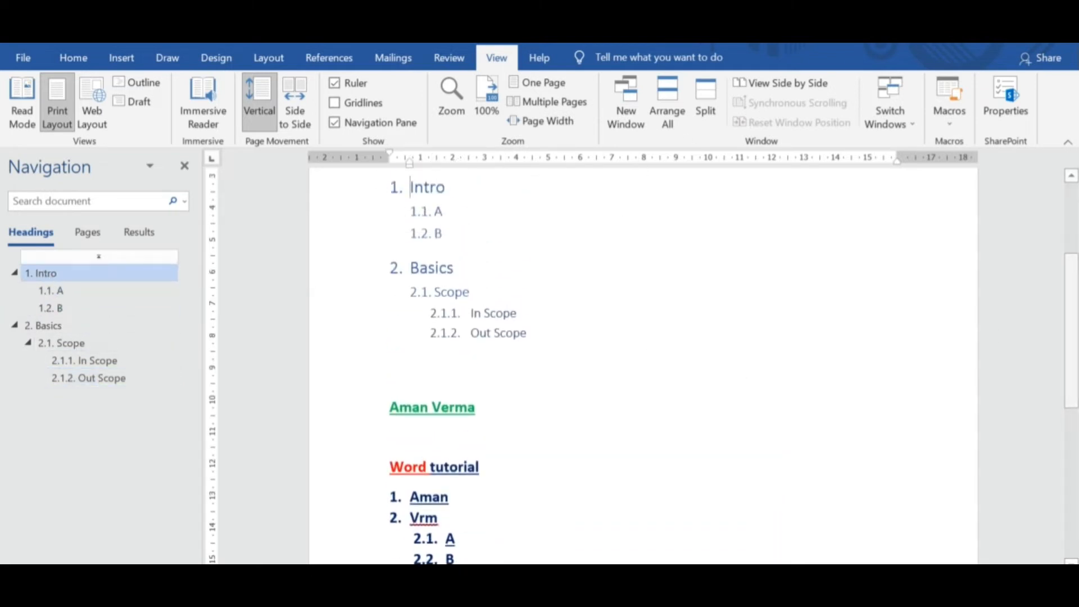
Toggle the page gridlines on and off to see how they look over the document.
click(336, 103)
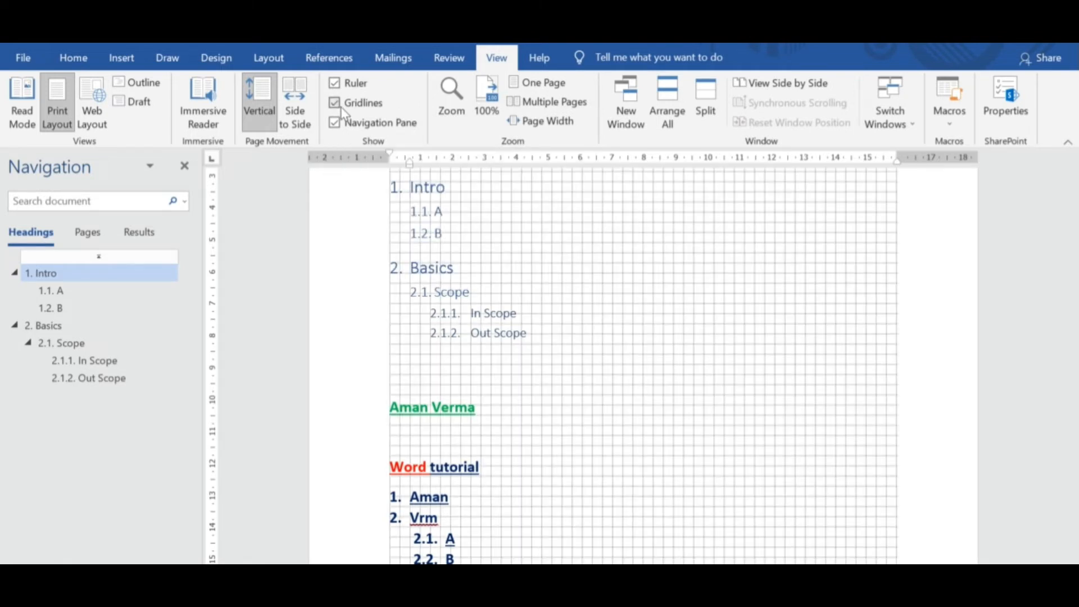
click(336, 103)
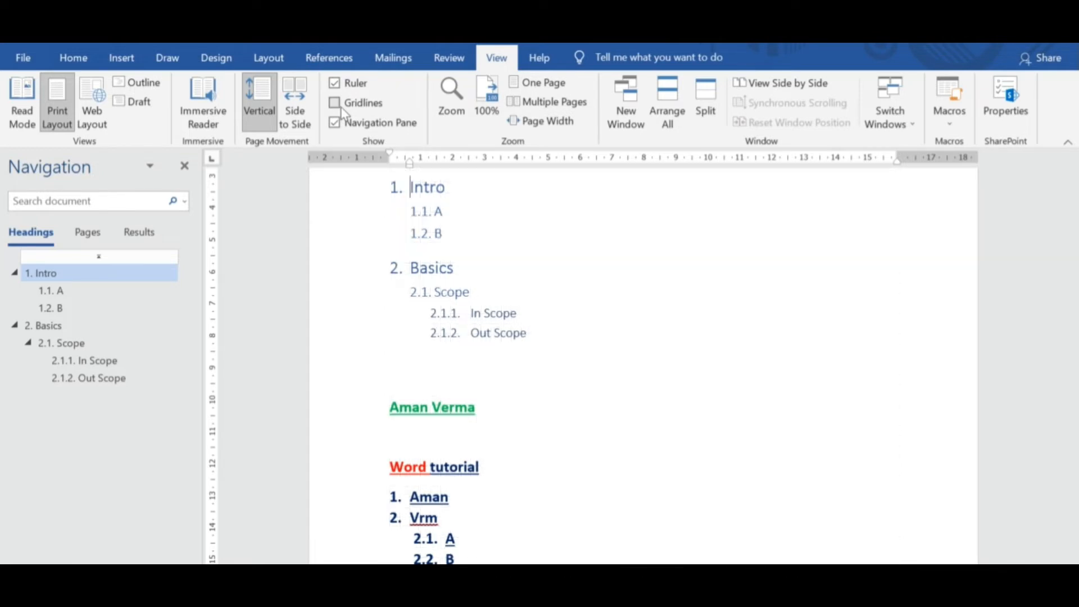
scroll(547, 169, up, 3)
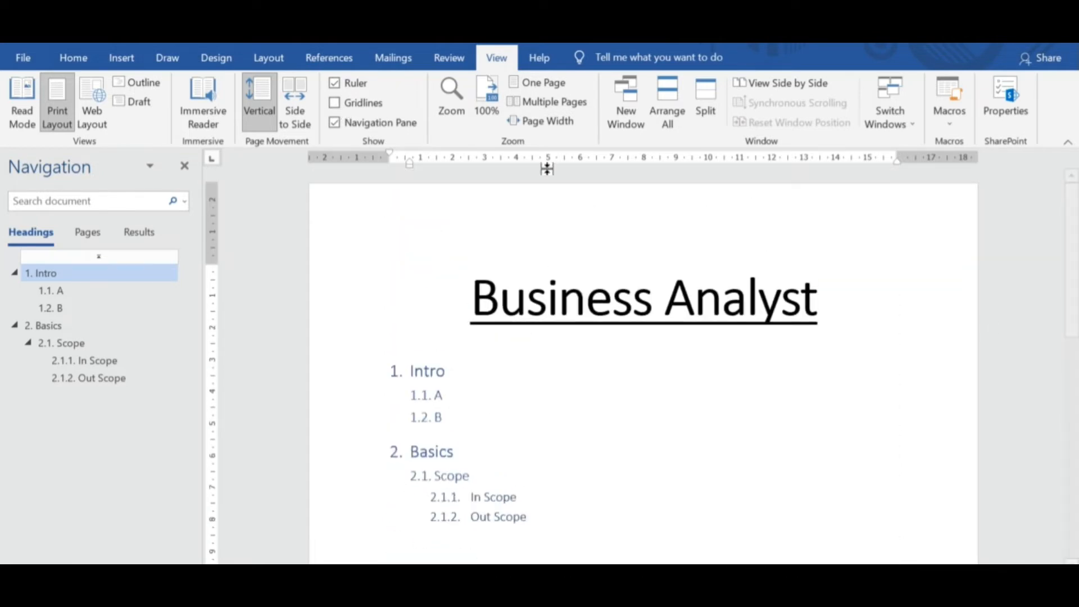
click(336, 104)
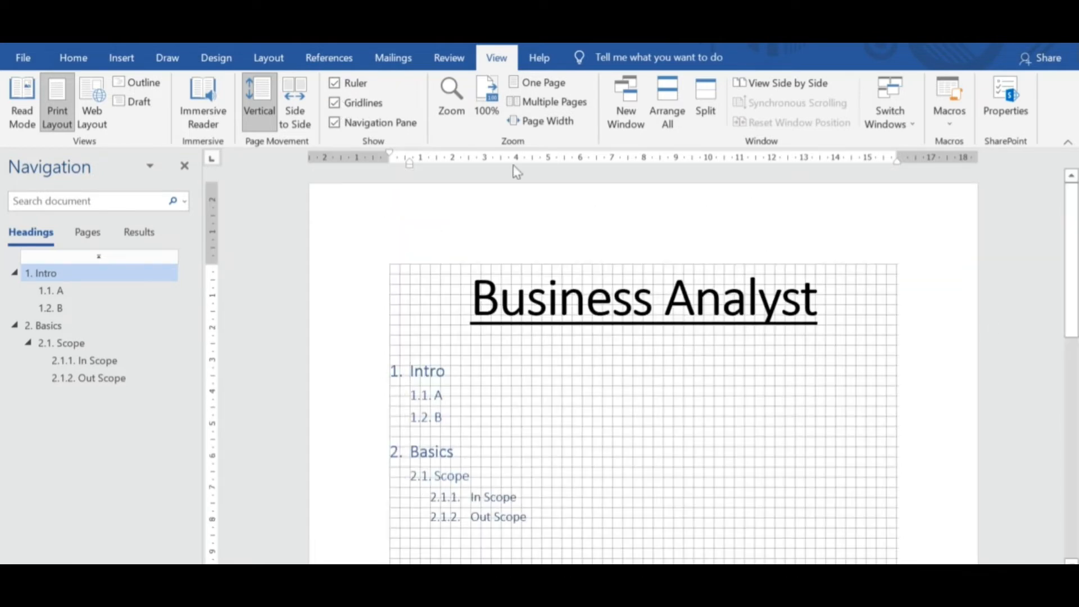
click(354, 104)
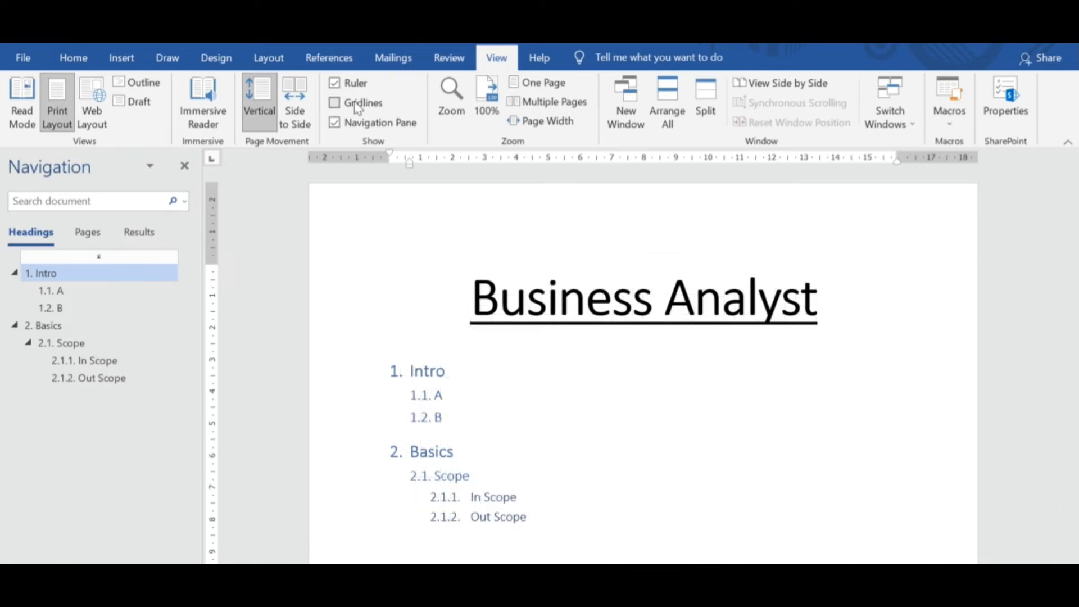
Add an empty body-text line below the "Out Scope" heading.
click(90, 66)
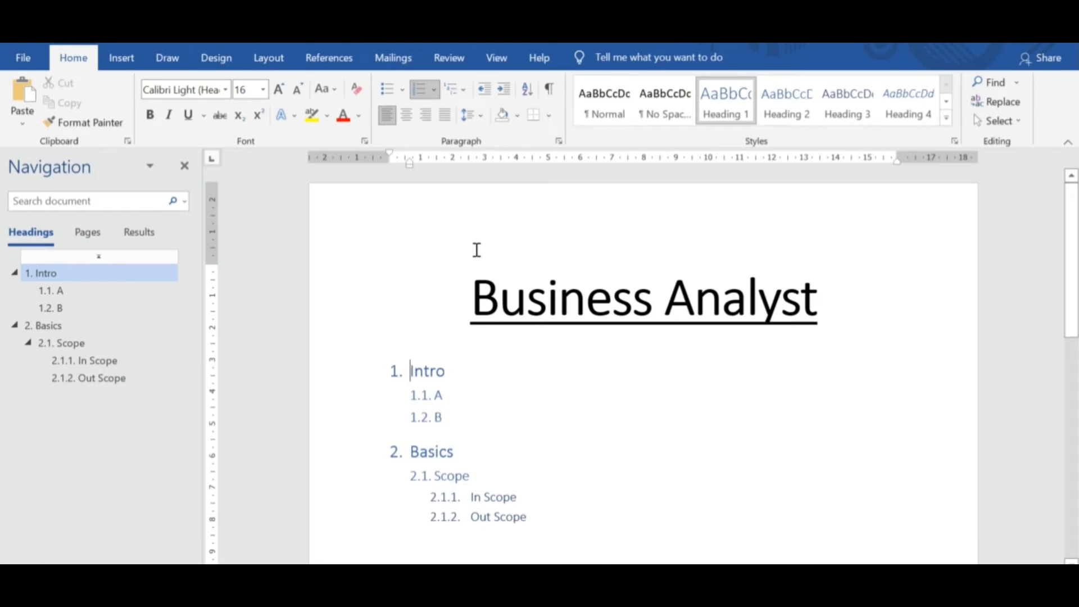
click(550, 513)
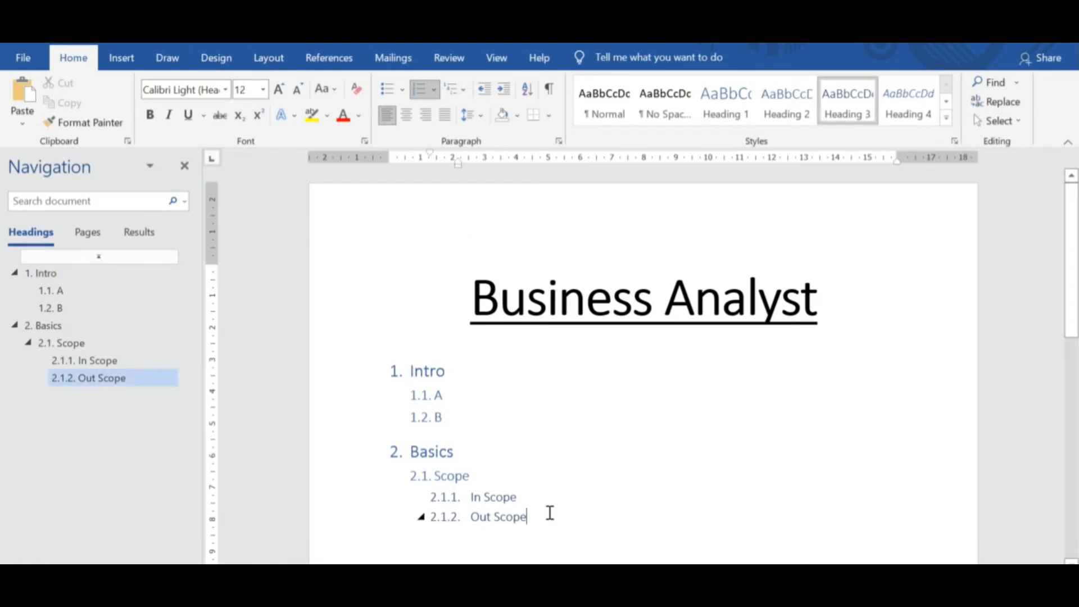
key(Return)
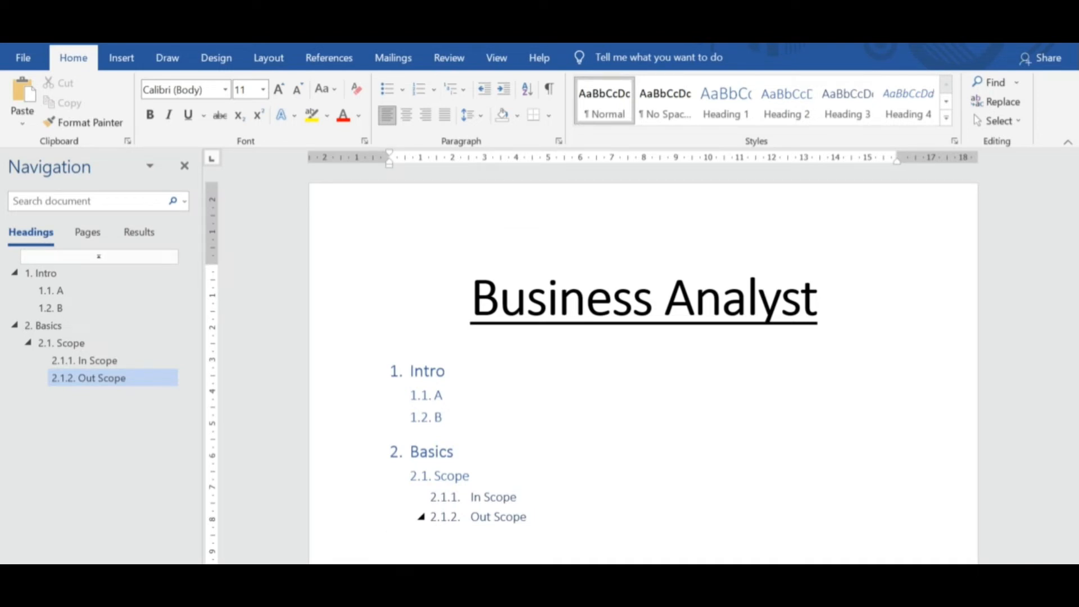
scroll(1073, 327, down, 1)
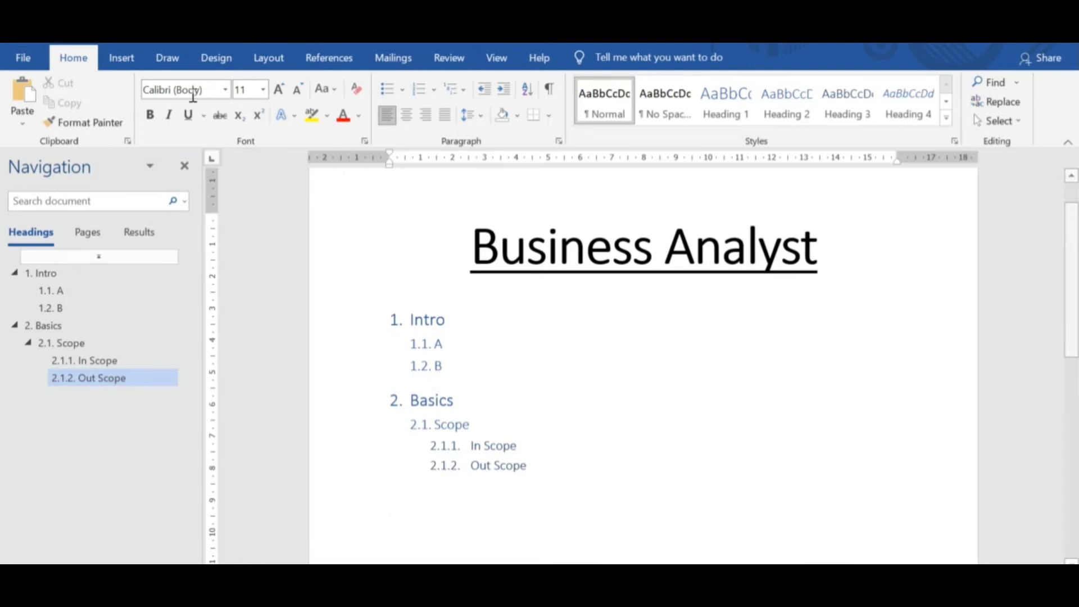
Start embedding an object created from an existing file, choosing the Logo.png image from the Old folder.
click(120, 63)
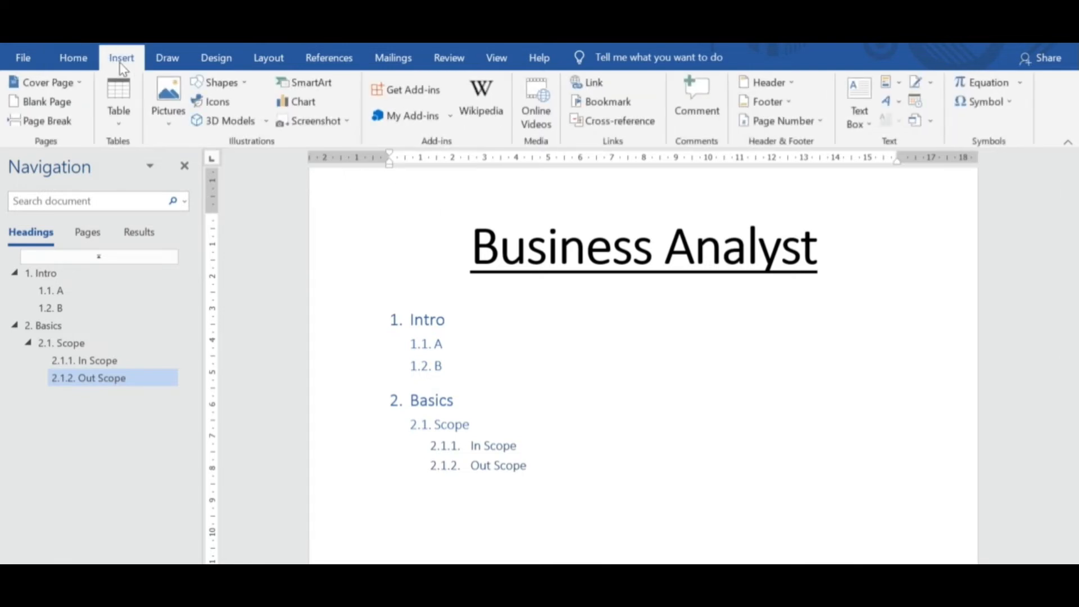
click(917, 123)
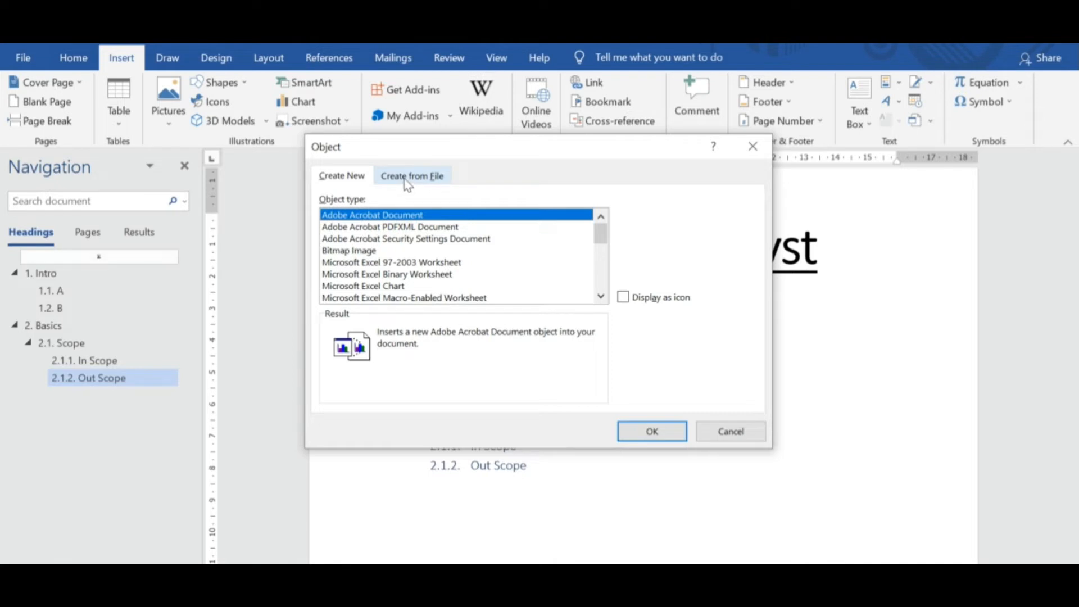
click(406, 181)
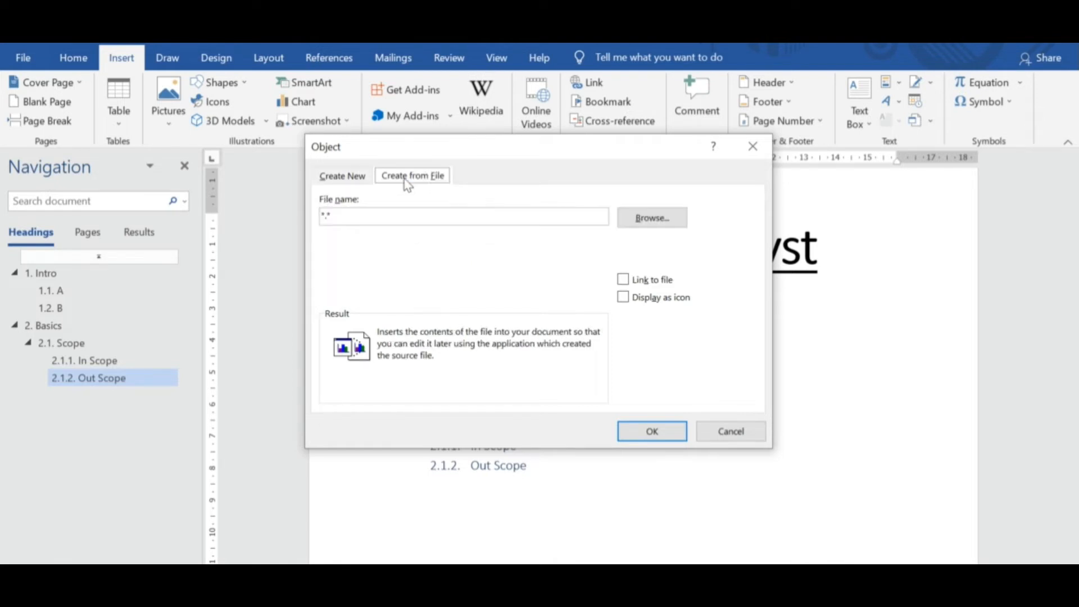
click(647, 221)
click(514, 353)
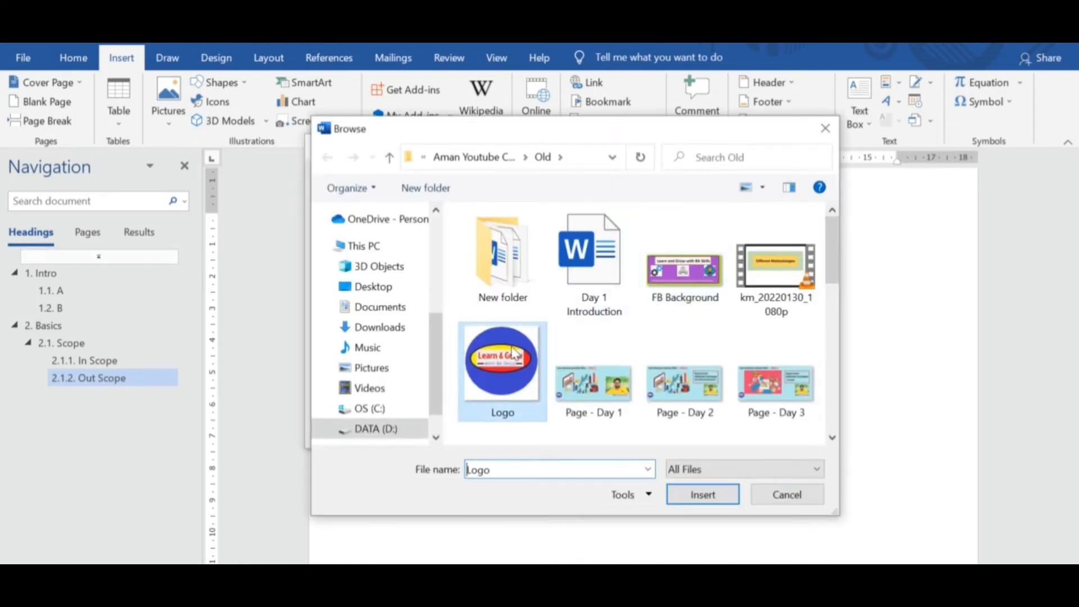
click(702, 495)
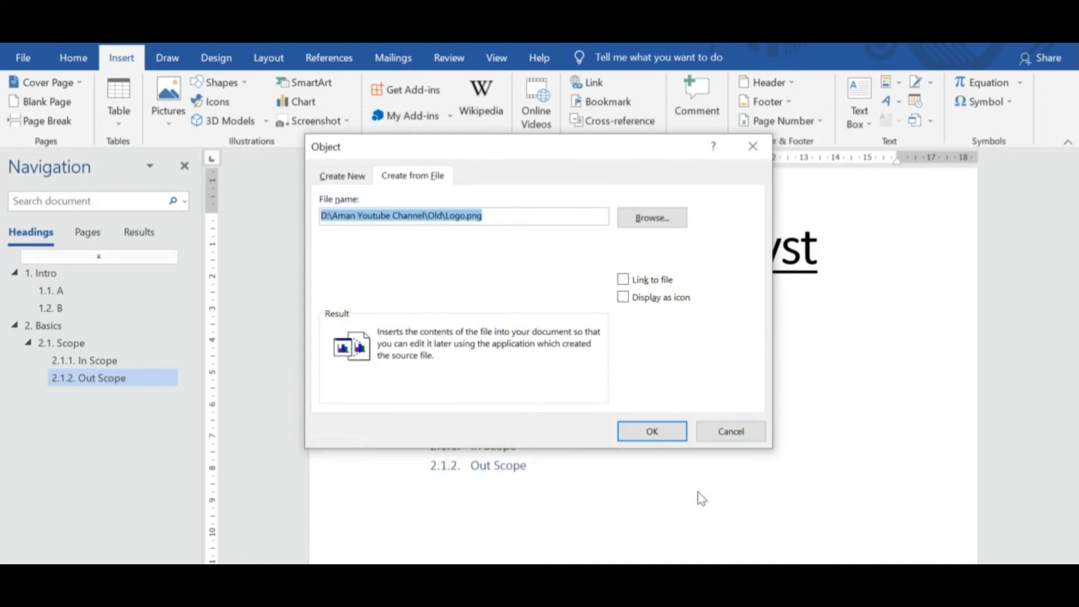
Display the embedded Logo.png as an icon, change it to the picture icon, and insert it below "Out Scope".
click(626, 297)
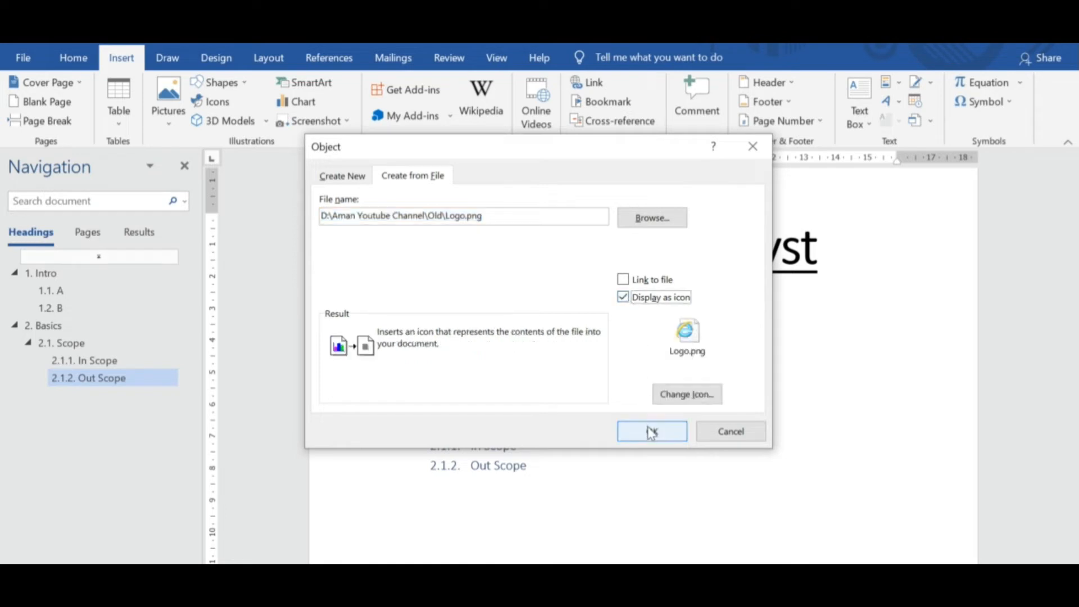
click(701, 399)
drag(538, 268, 539, 292)
click(504, 319)
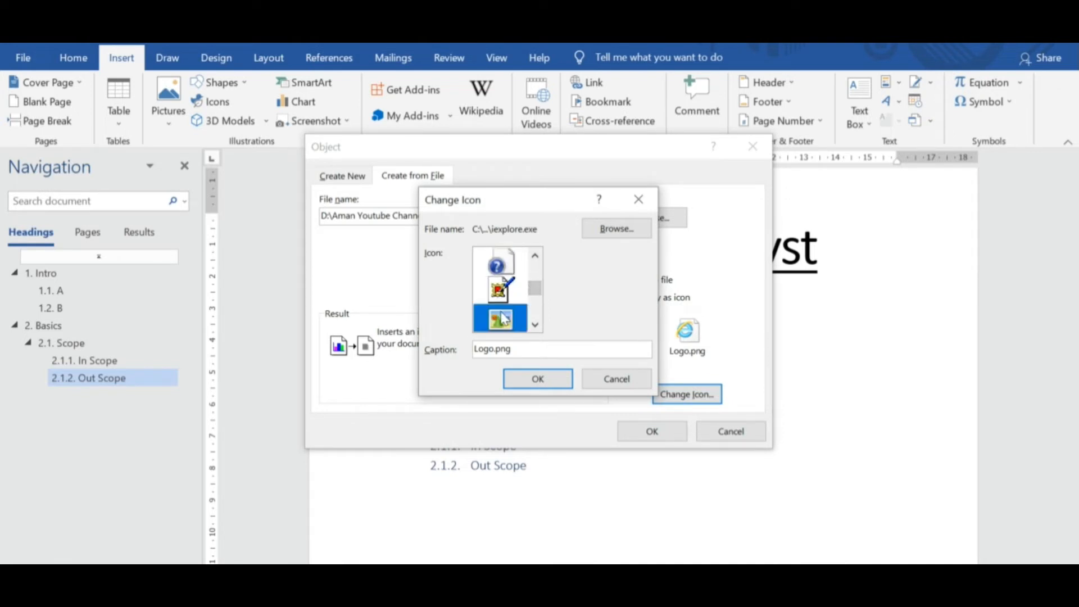
click(523, 377)
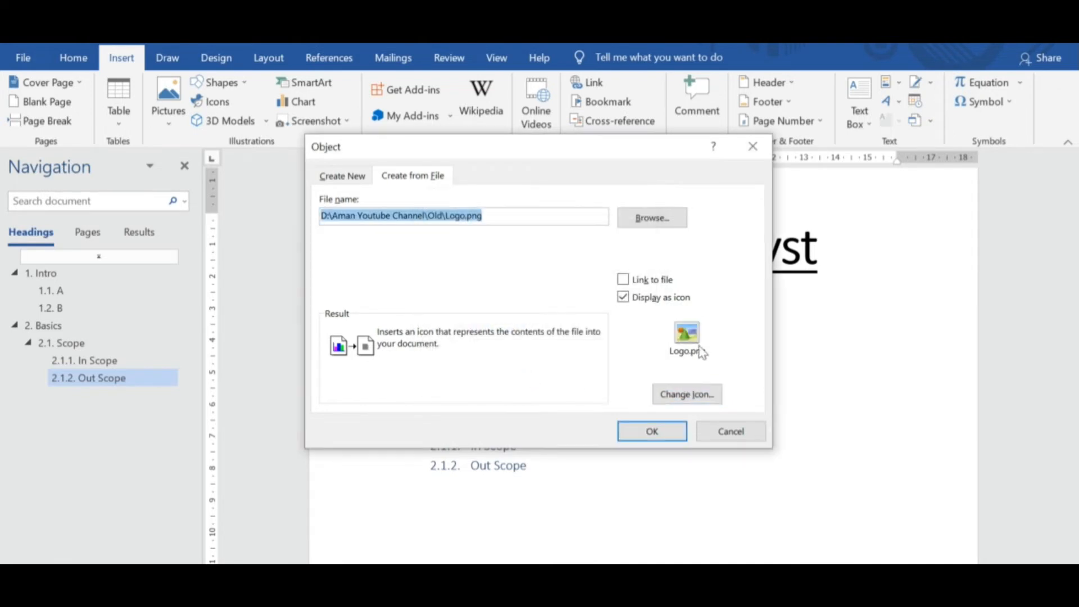
click(660, 431)
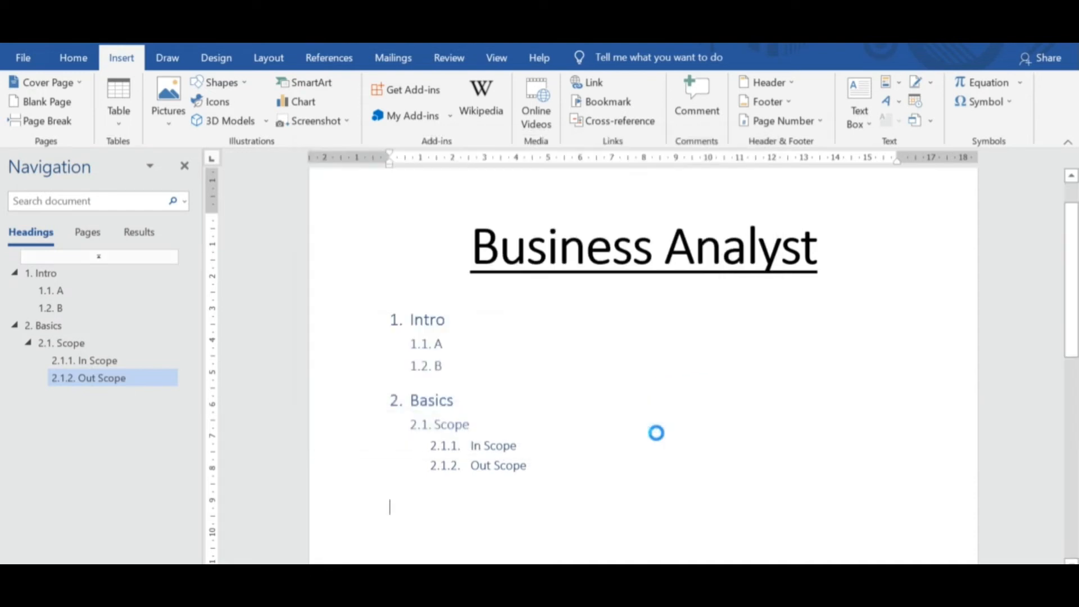
click(782, 454)
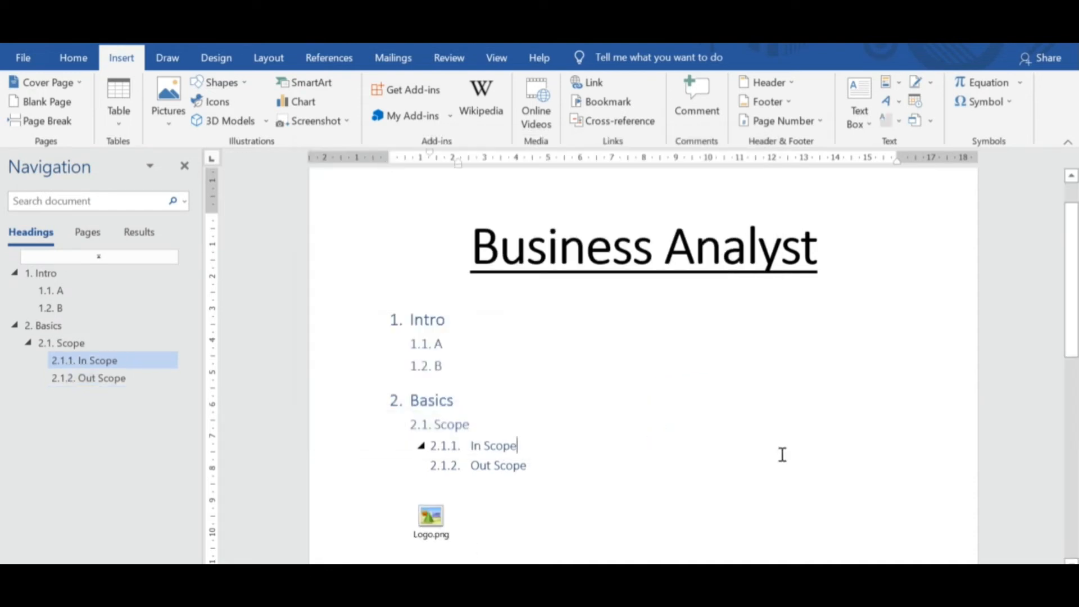
key(ctrl+s)
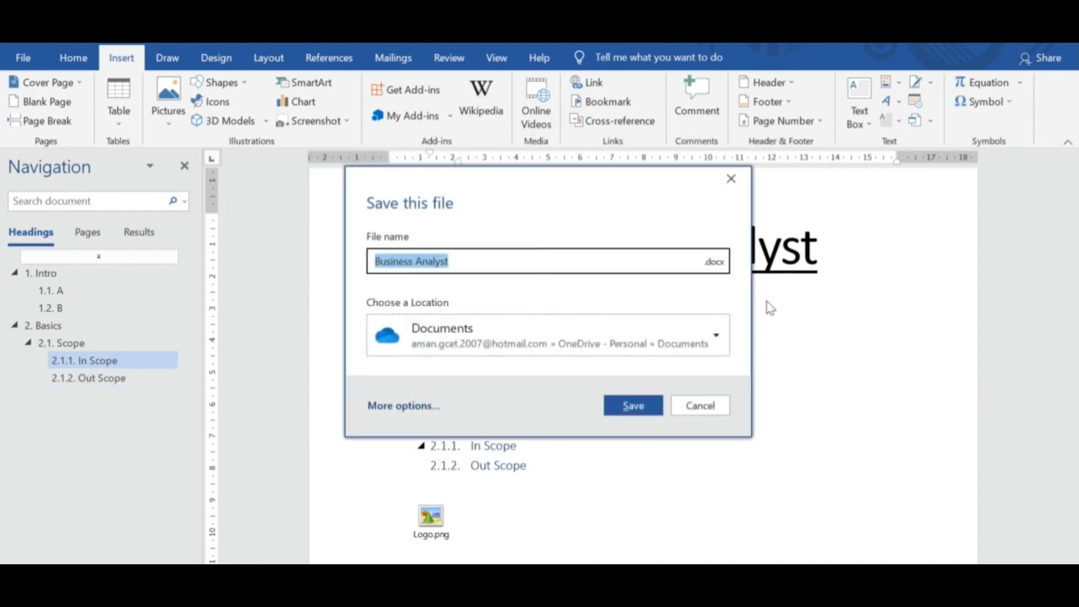
click(732, 180)
Write "Plz refer below embedded file for your reference –" on the line above the Logo.png icon.
drag(1075, 256, 1075, 295)
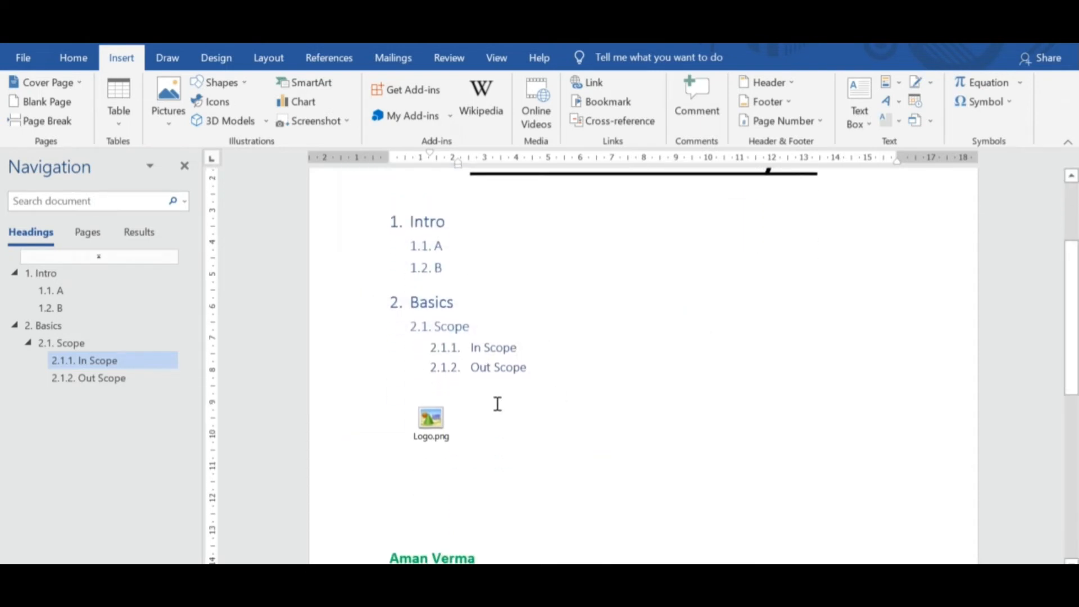
click(454, 382)
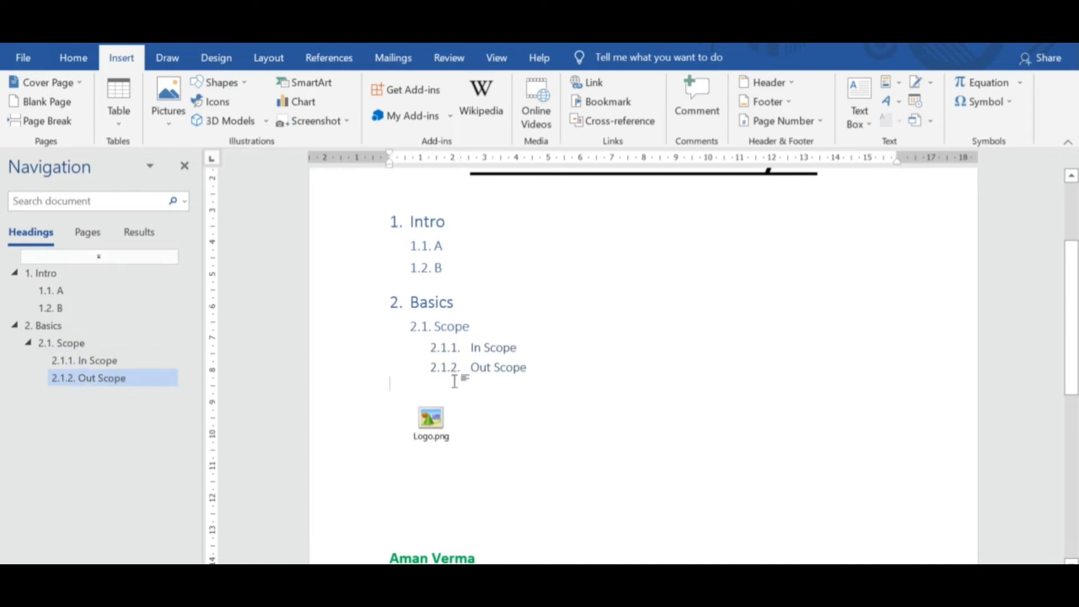
text(Plz refe)
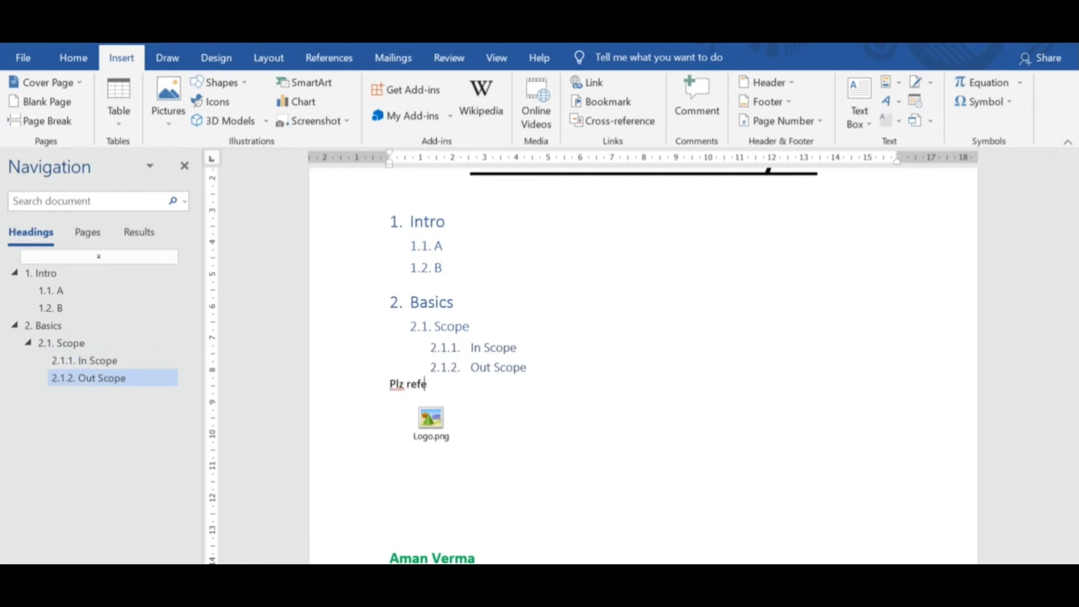
text(r below embedded)
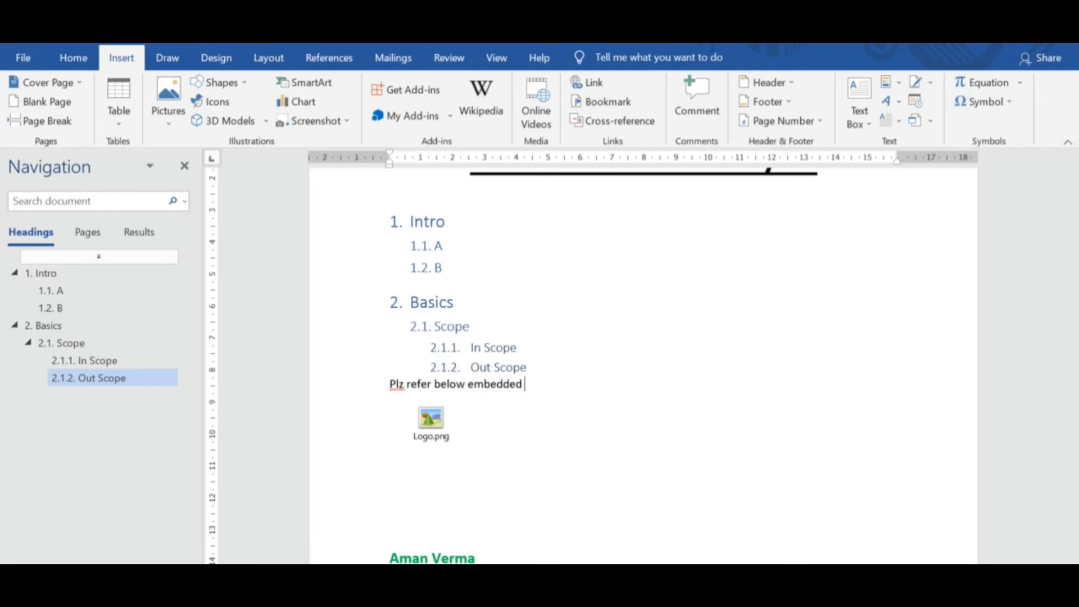
text( file for your reference -)
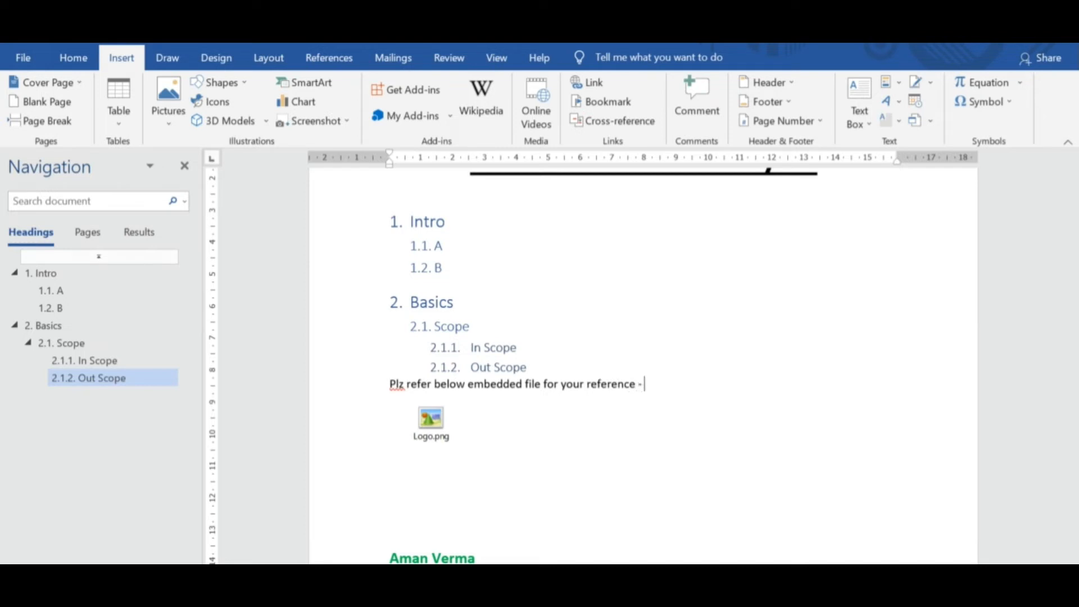
key(Return)
key(Delete)
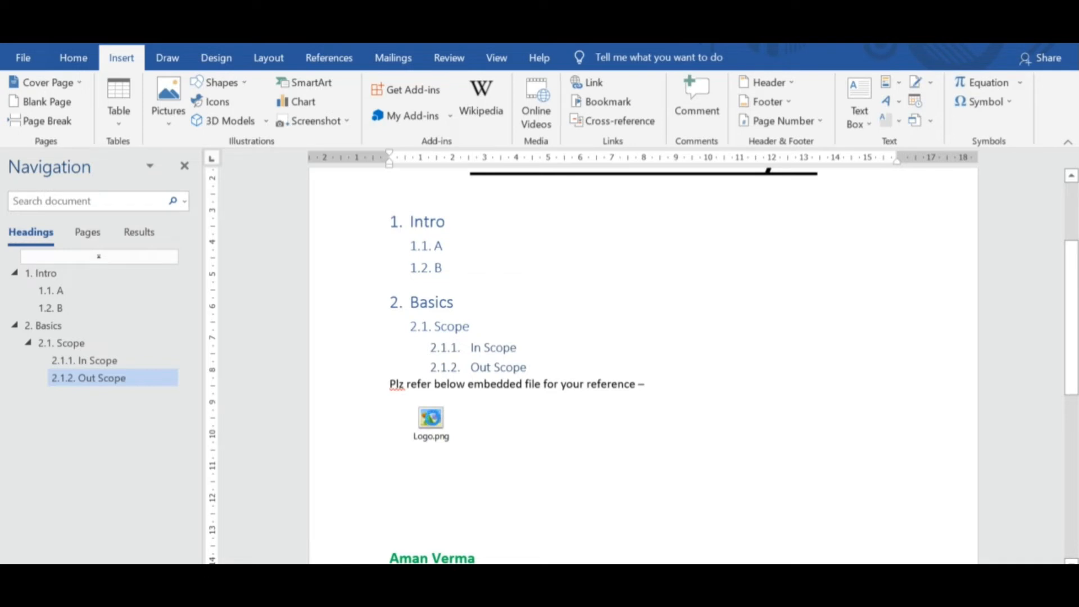
Open the embedded Logo.png from its icon to view the image, and close the viewer.
double_click(431, 421)
click(590, 312)
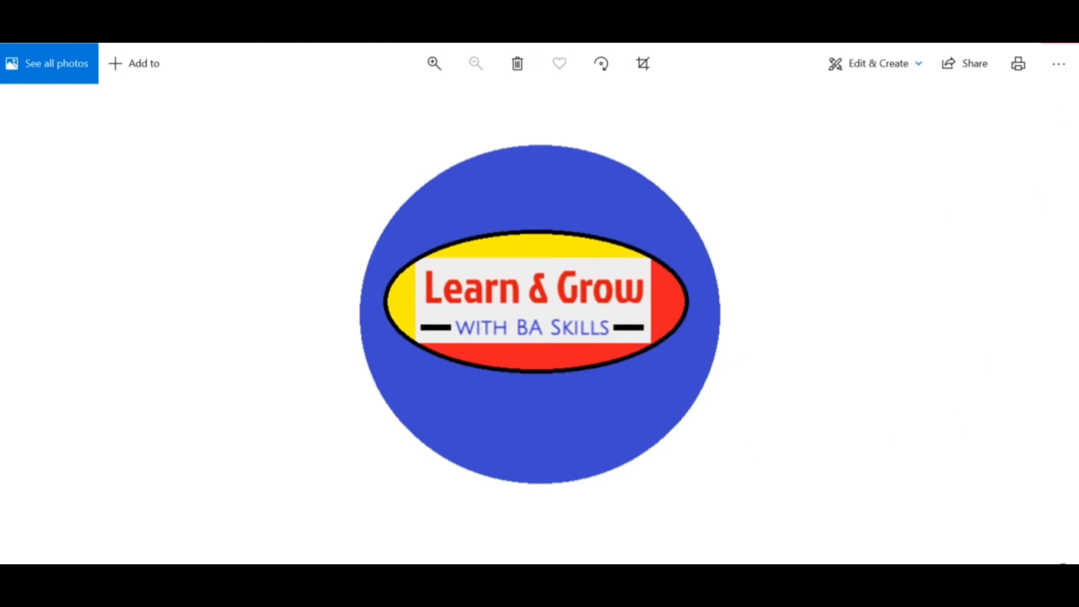
click(1060, 35)
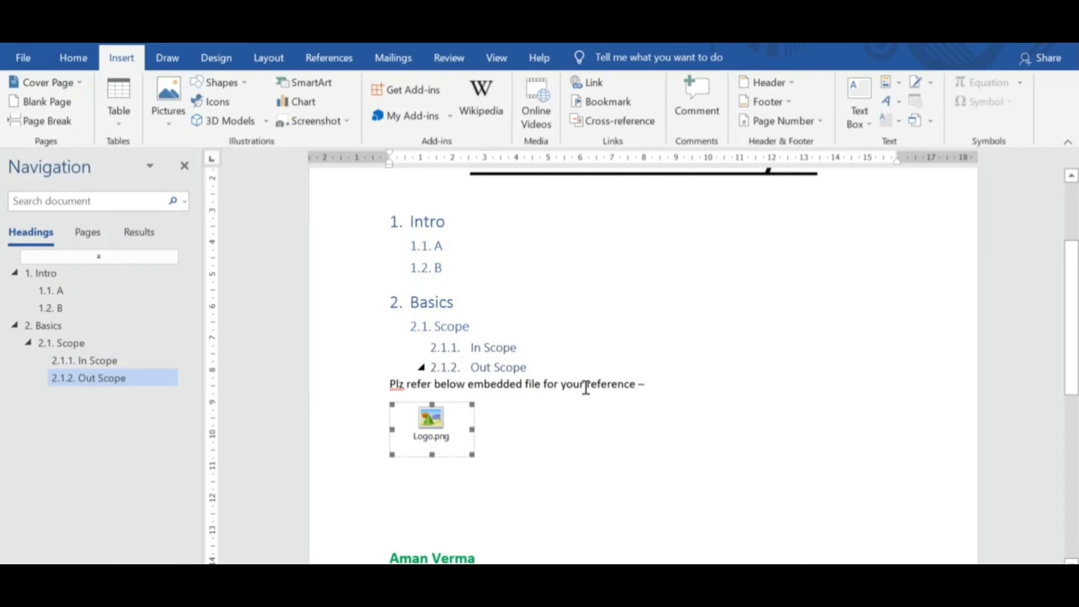
Insert a table with four columns and four rows below the Logo.png icon.
click(482, 419)
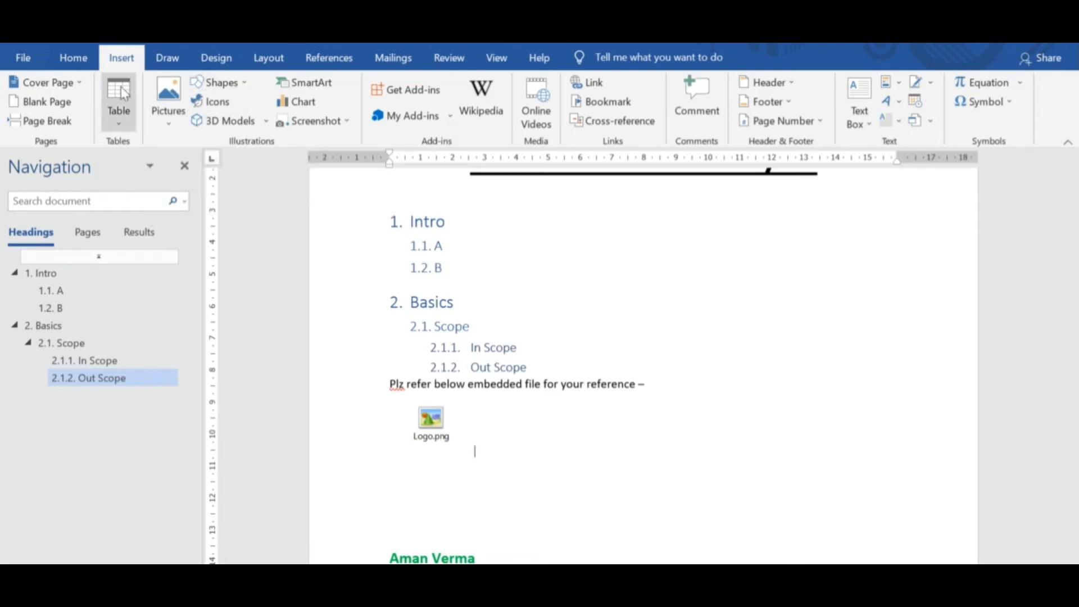
click(126, 120)
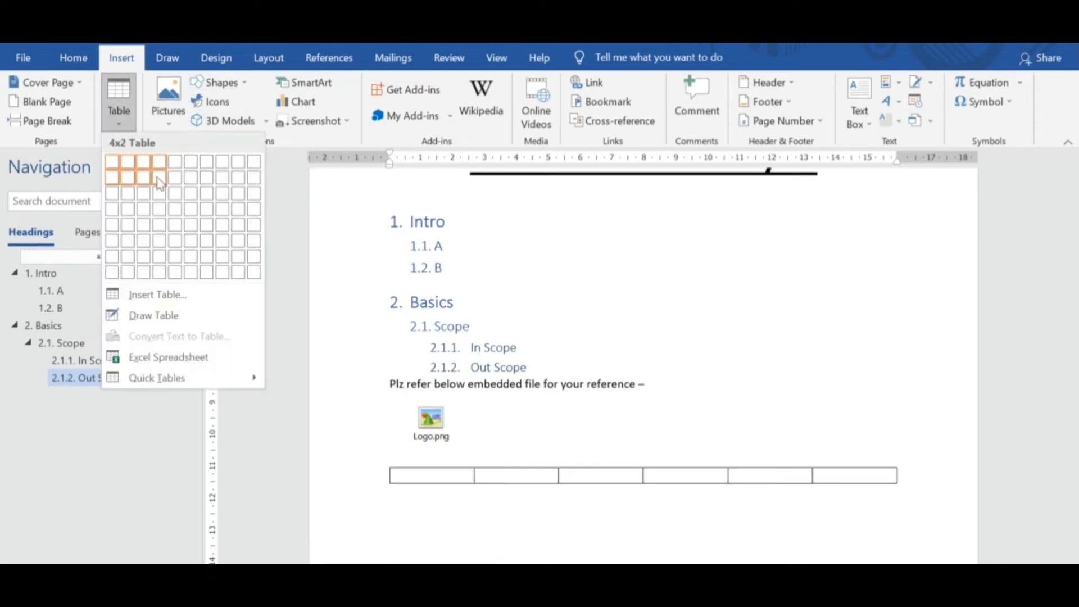
click(159, 209)
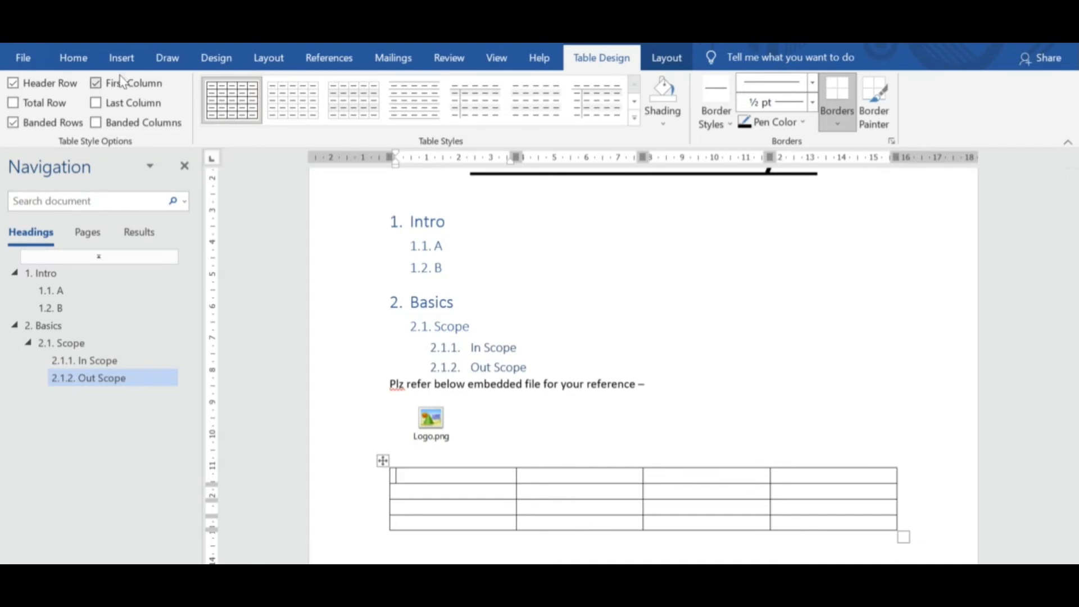
click(121, 57)
click(119, 104)
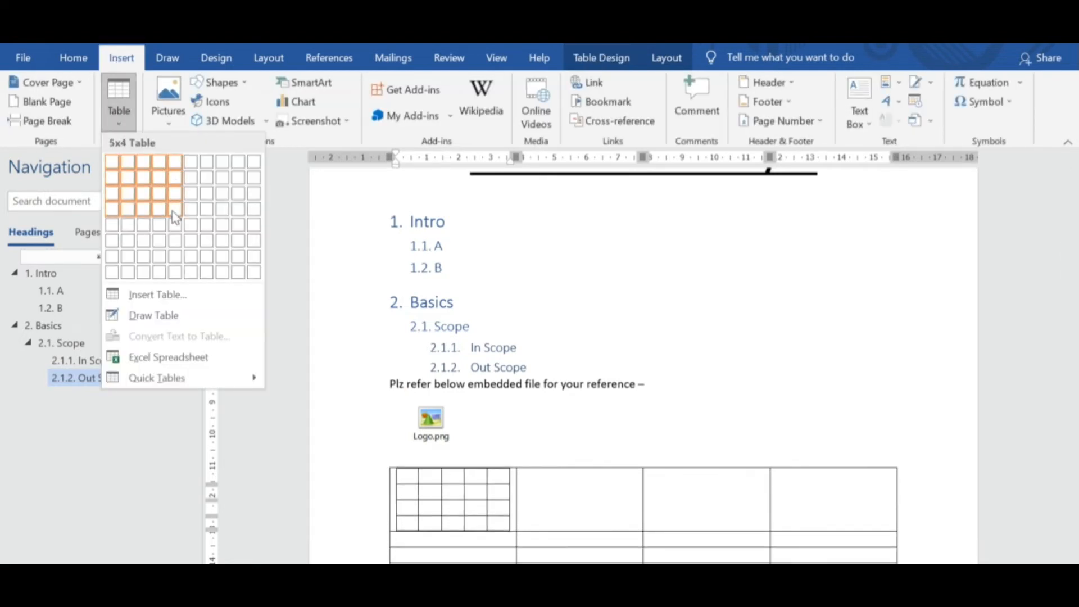
click(176, 235)
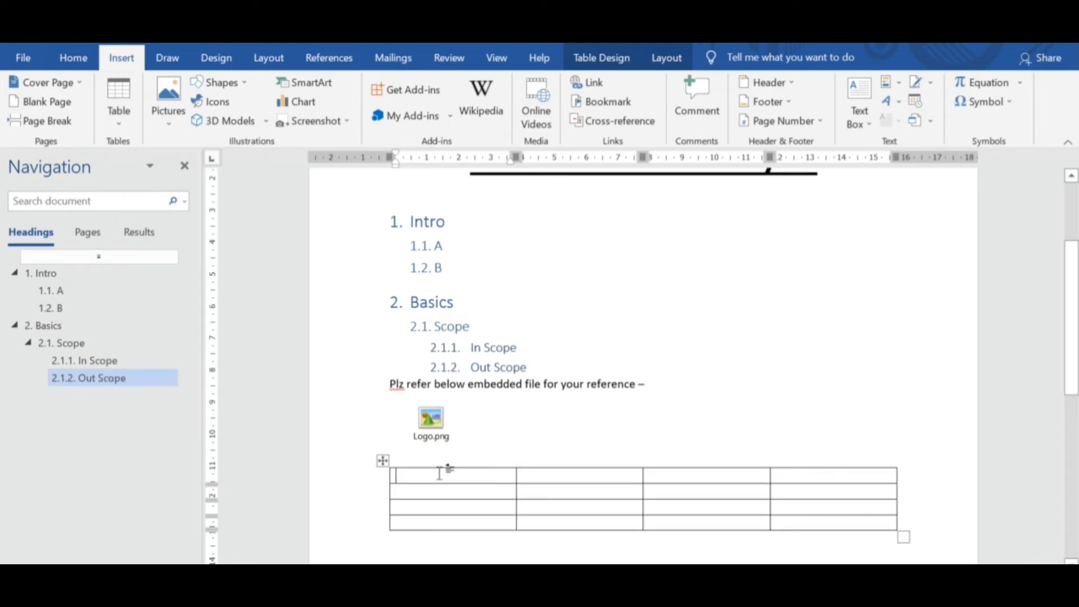
Select the whole table and distribute its rows evenly.
click(382, 461)
right_click(382, 461)
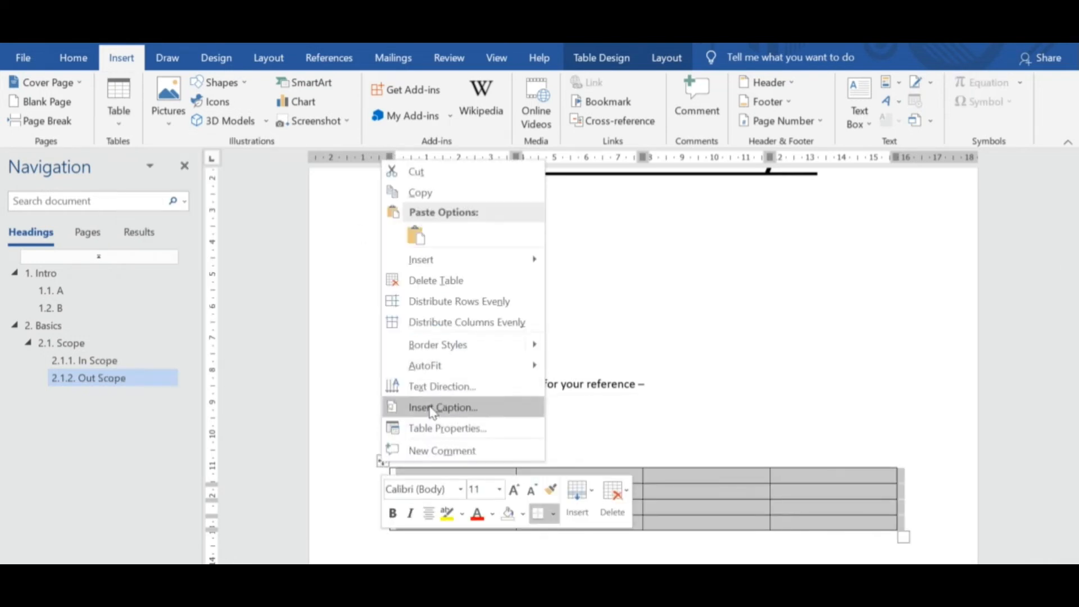
click(454, 301)
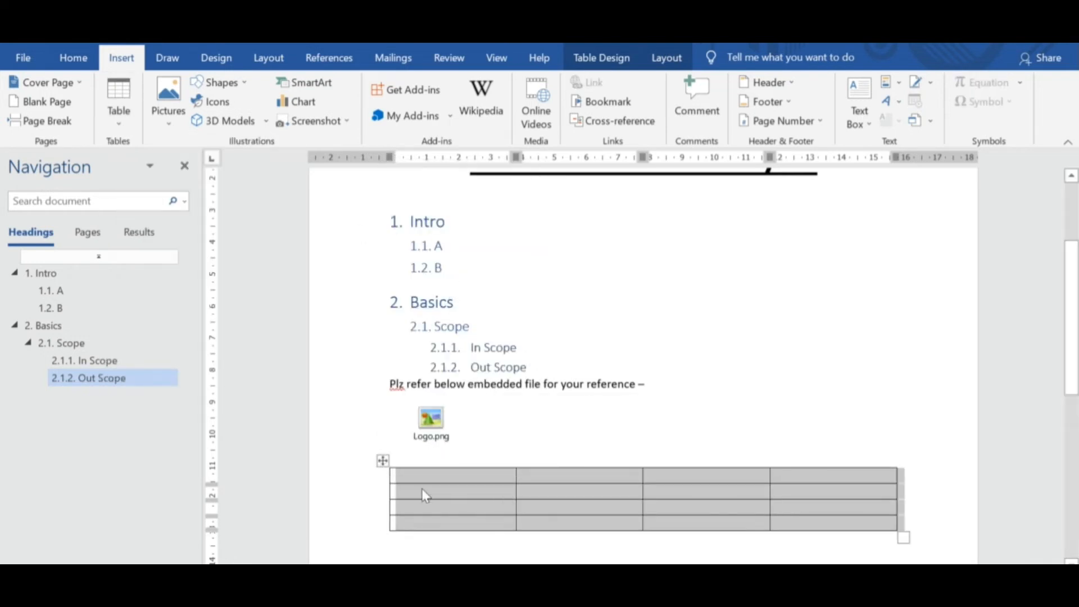
Delete the table below the Logo.png icon and insert a new one with four columns and four rows.
right_click(381, 461)
click(450, 281)
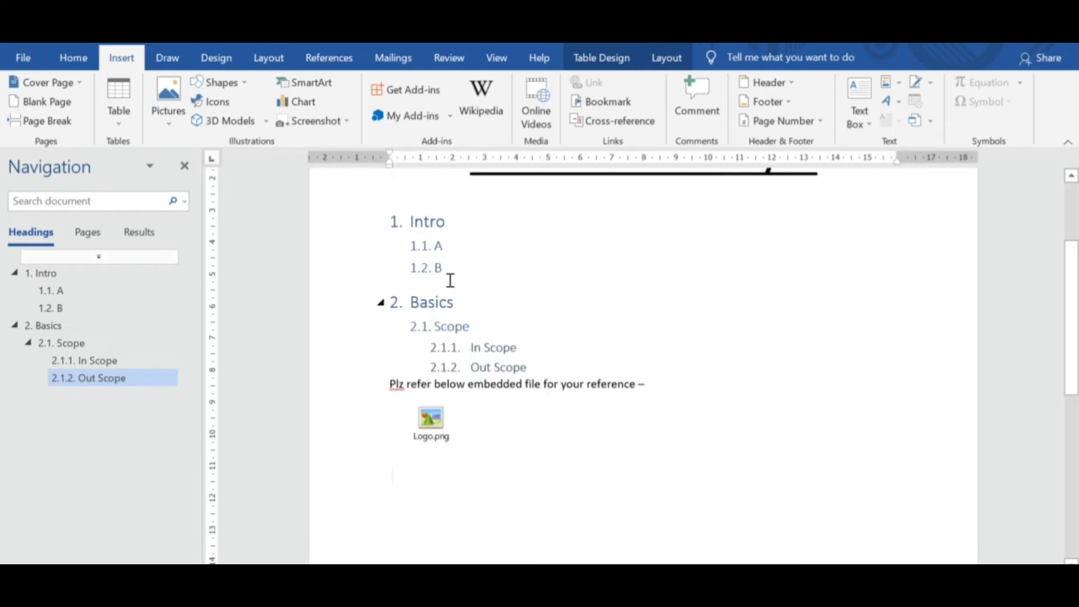
click(118, 130)
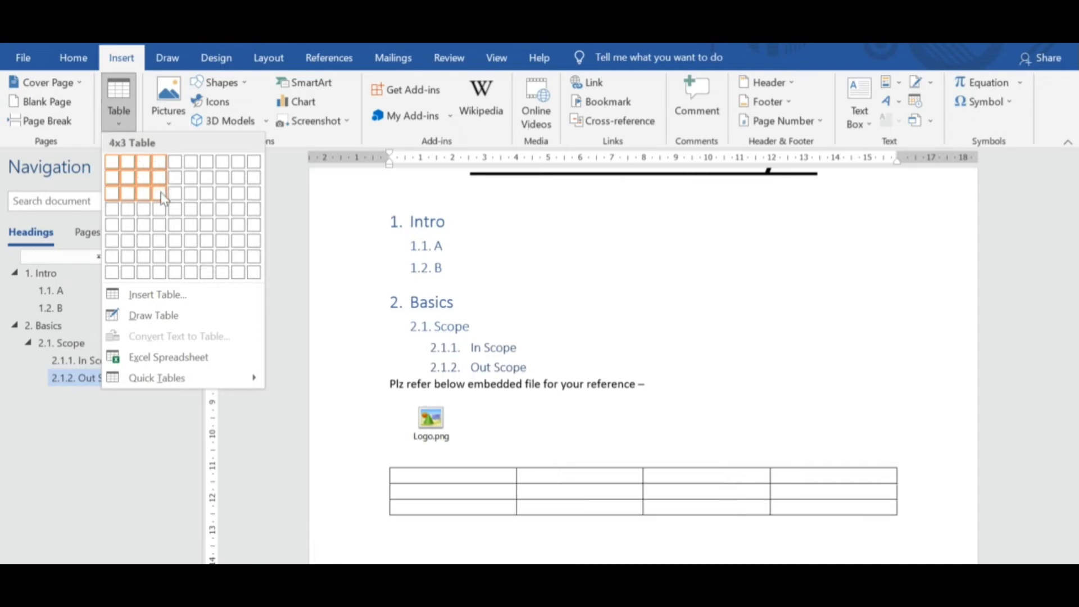
click(160, 209)
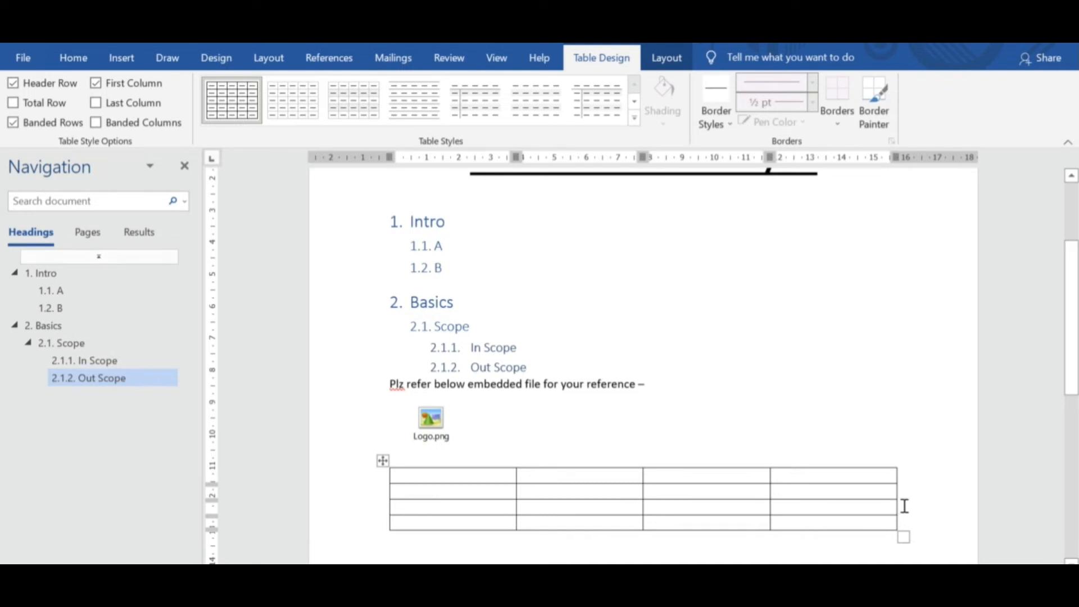
Add two more rows to the table from the end of its third row.
key(Return)
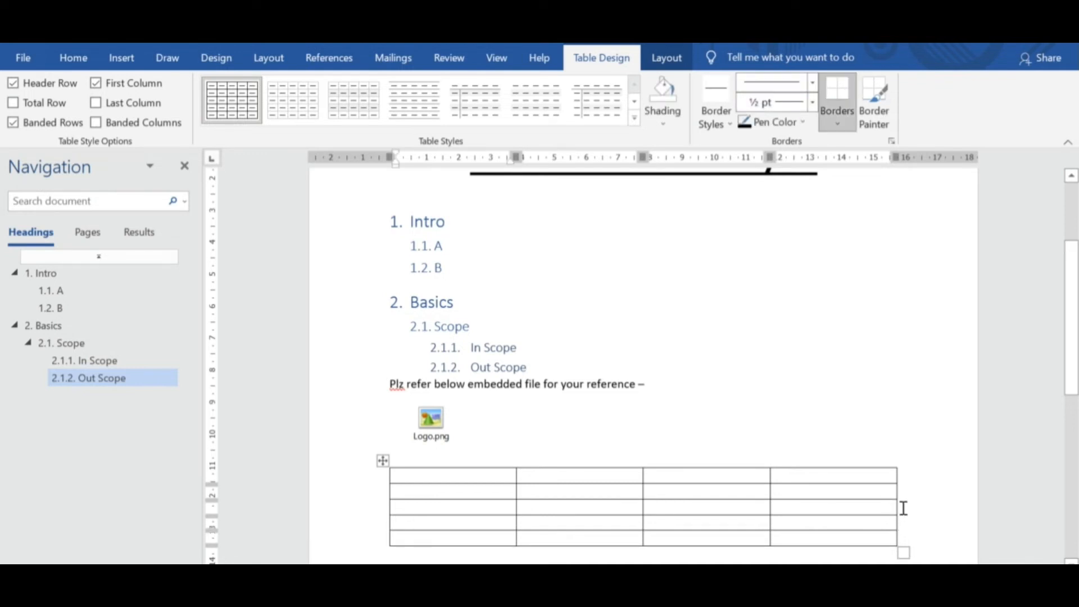
click(903, 509)
key(Return)
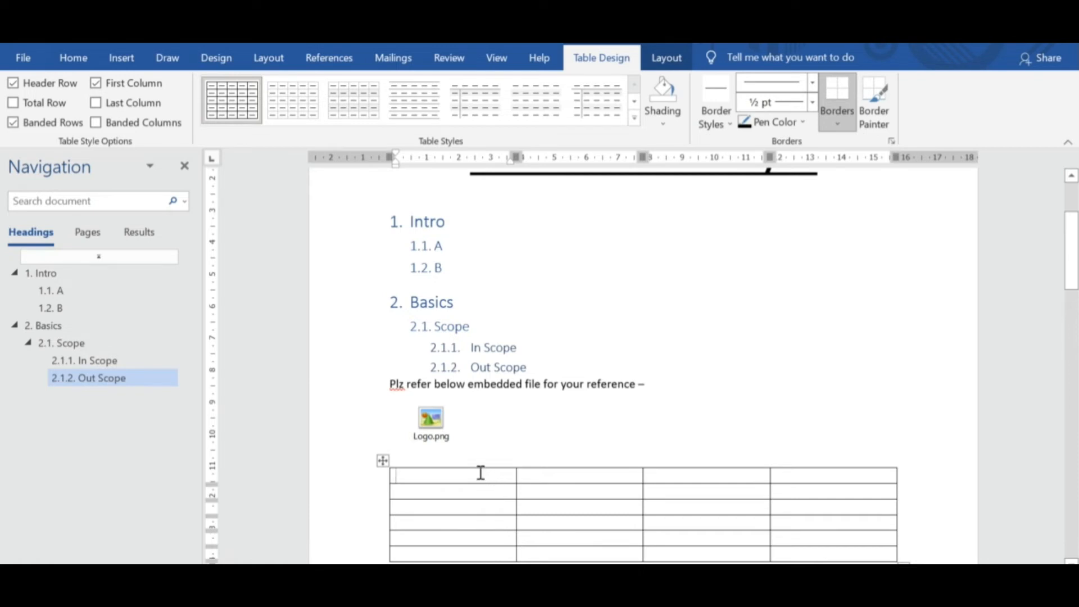
Fill the table's first row with the headers #, Req ID, Descrip and Notes.
text(#)
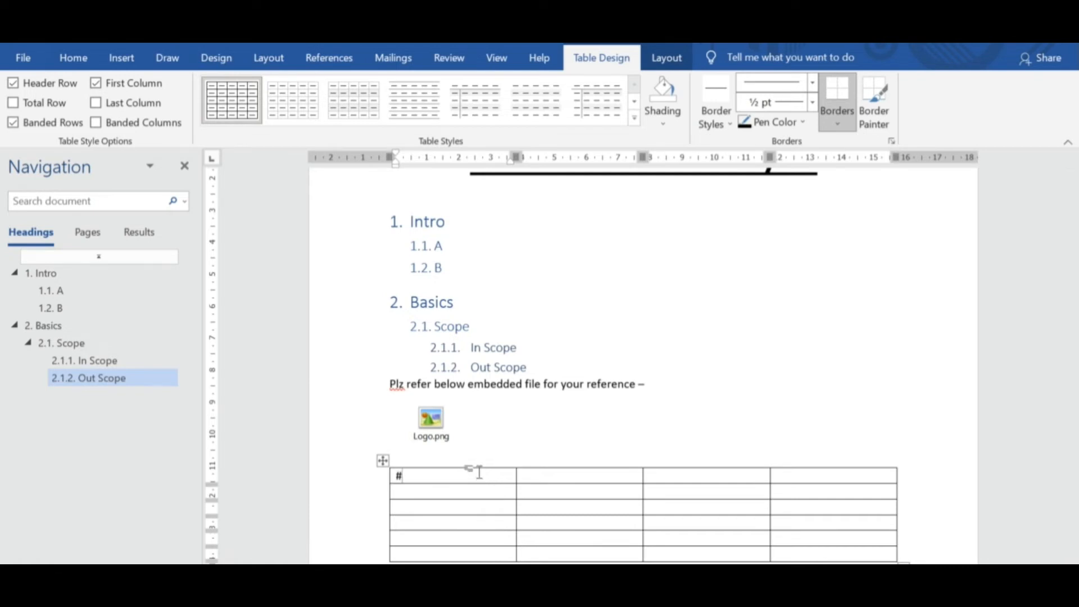
key(Tab)
text(Co)
text(Re)
text(q ID)
key(Tab)
text(Descrip)
key(Tab)
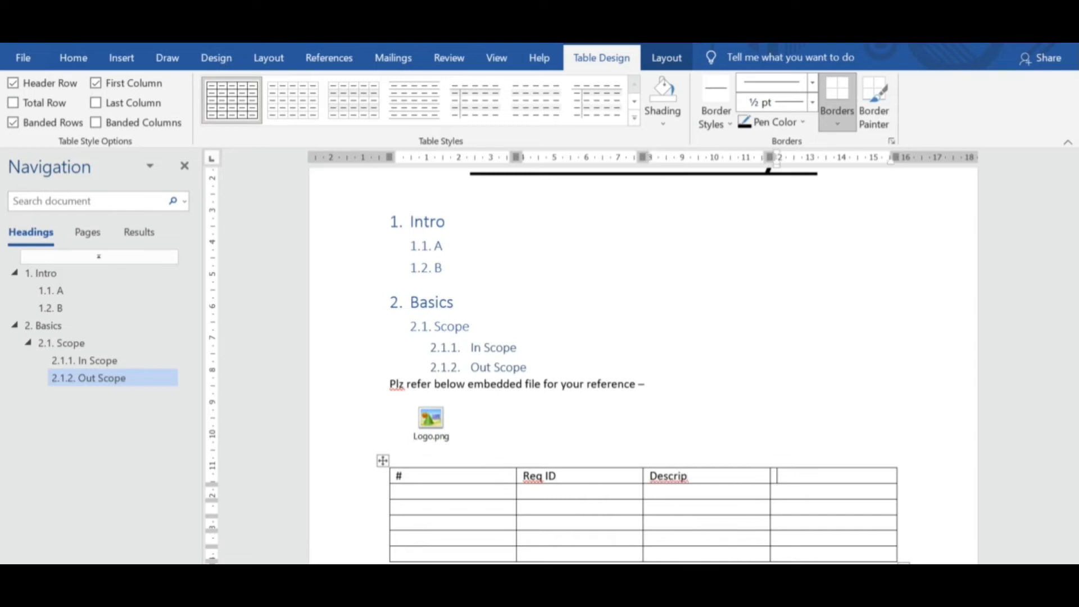
text(Notes)
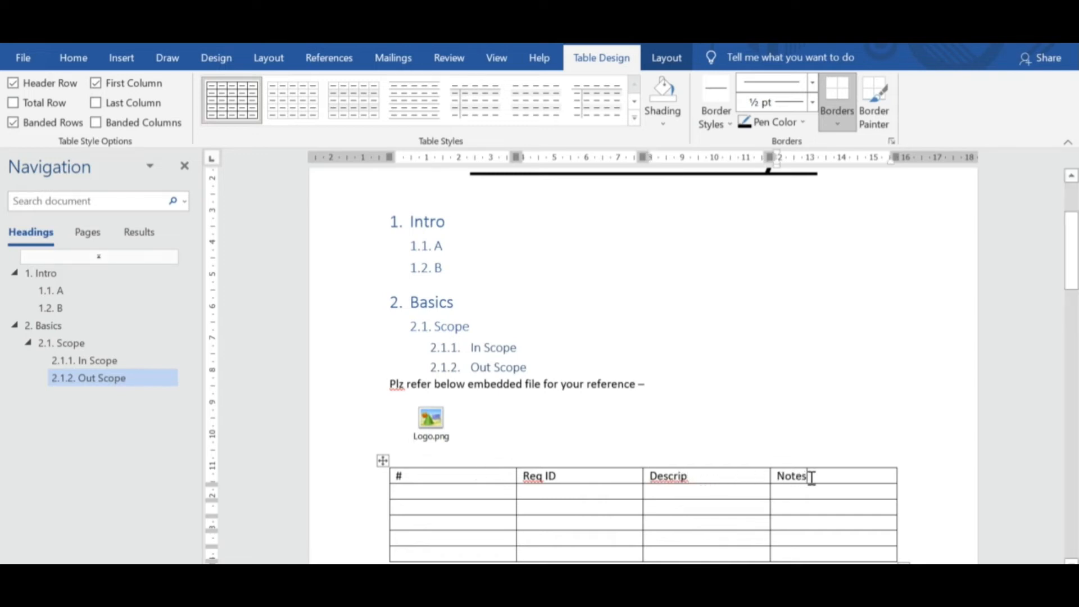
Shade the table's header row in standard orange and make its text bold.
drag(812, 477, 461, 480)
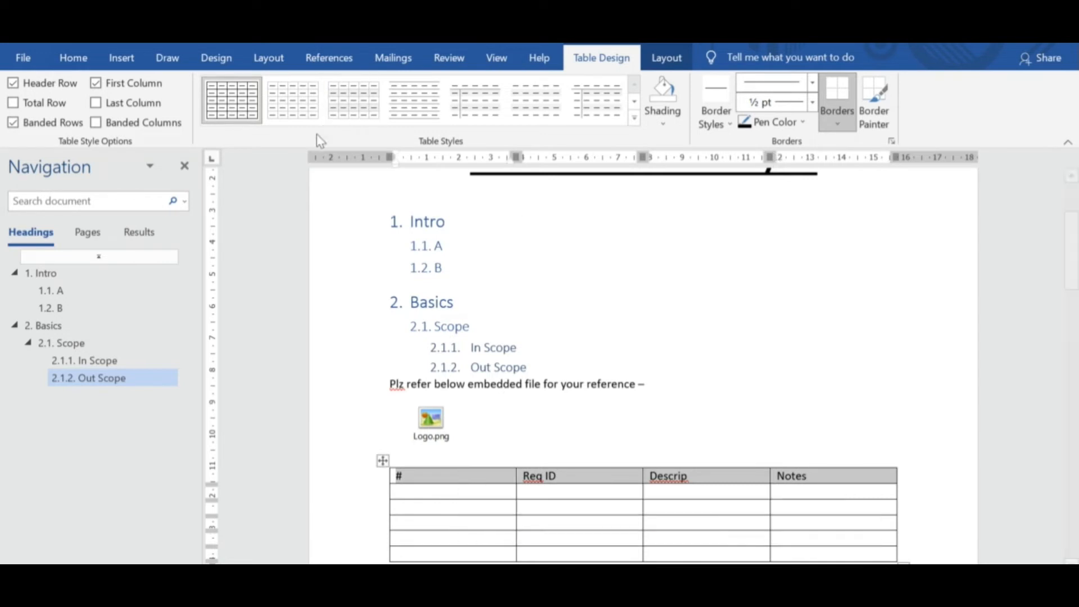
click(95, 64)
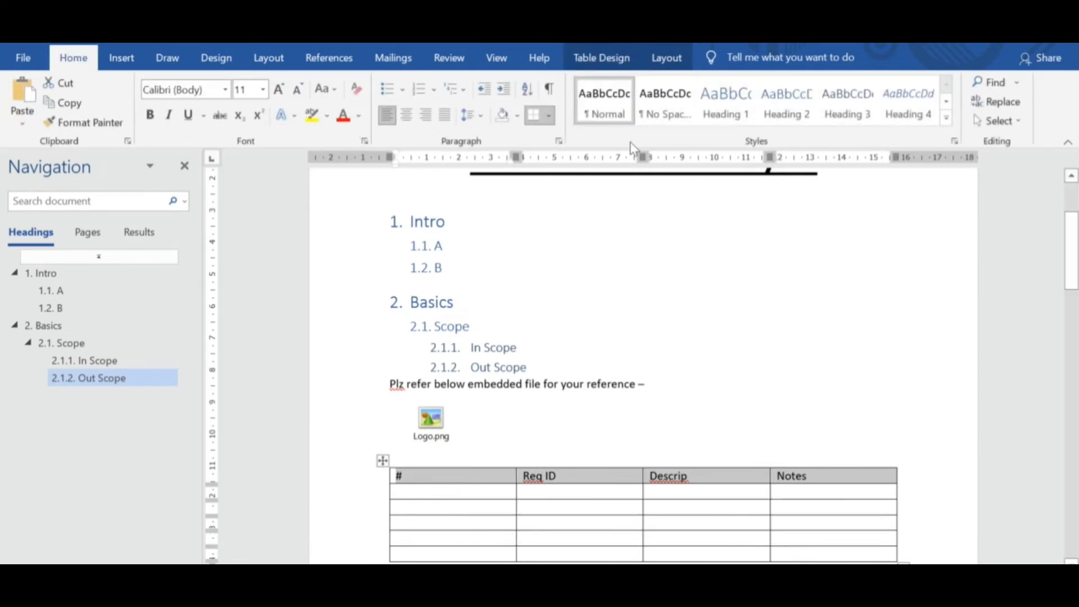
click(516, 116)
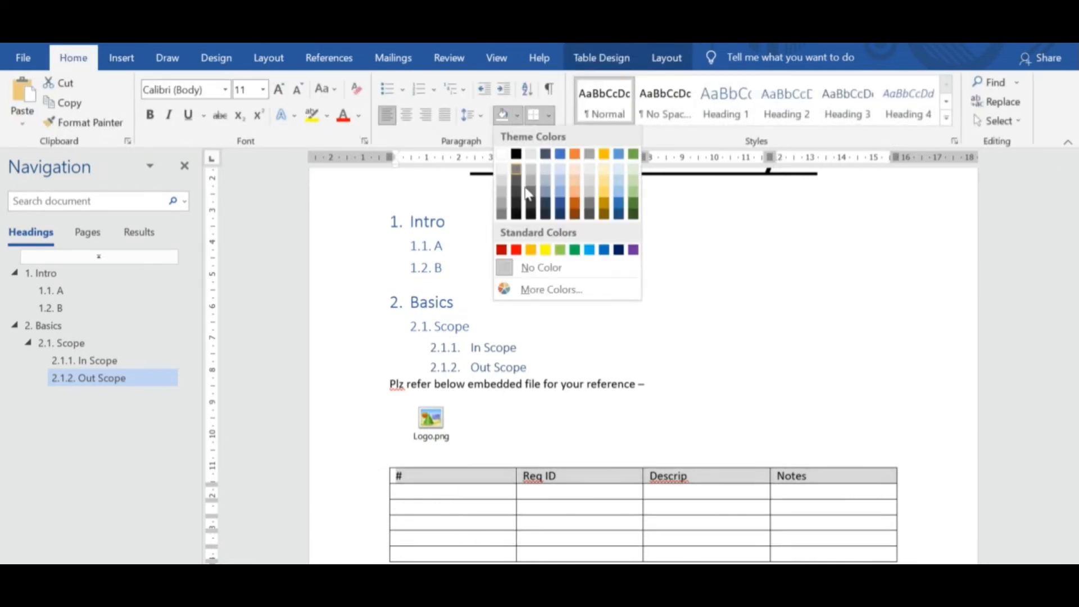
click(532, 250)
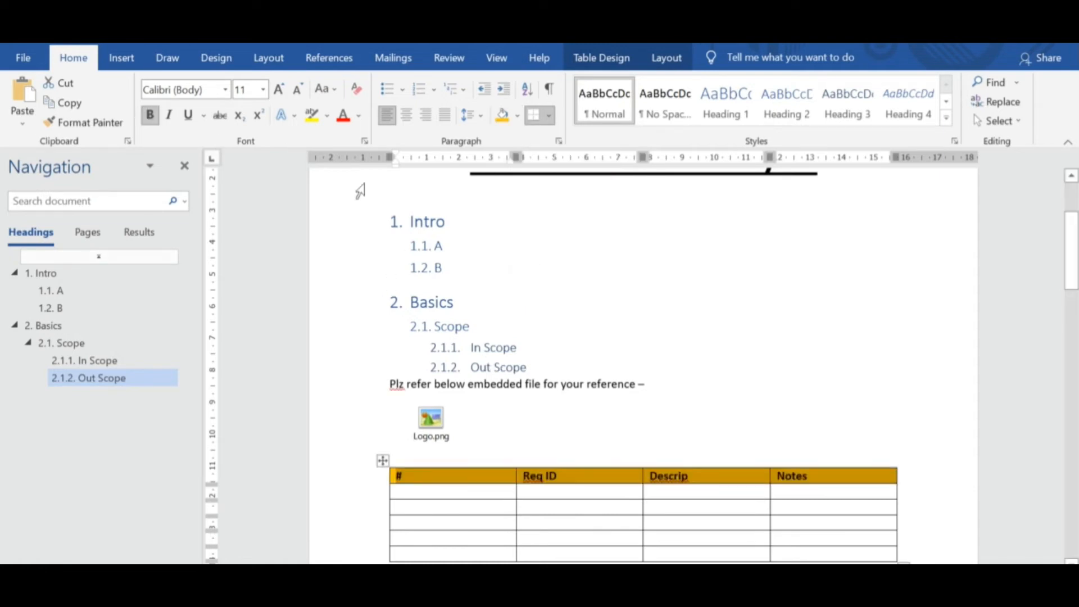
click(773, 421)
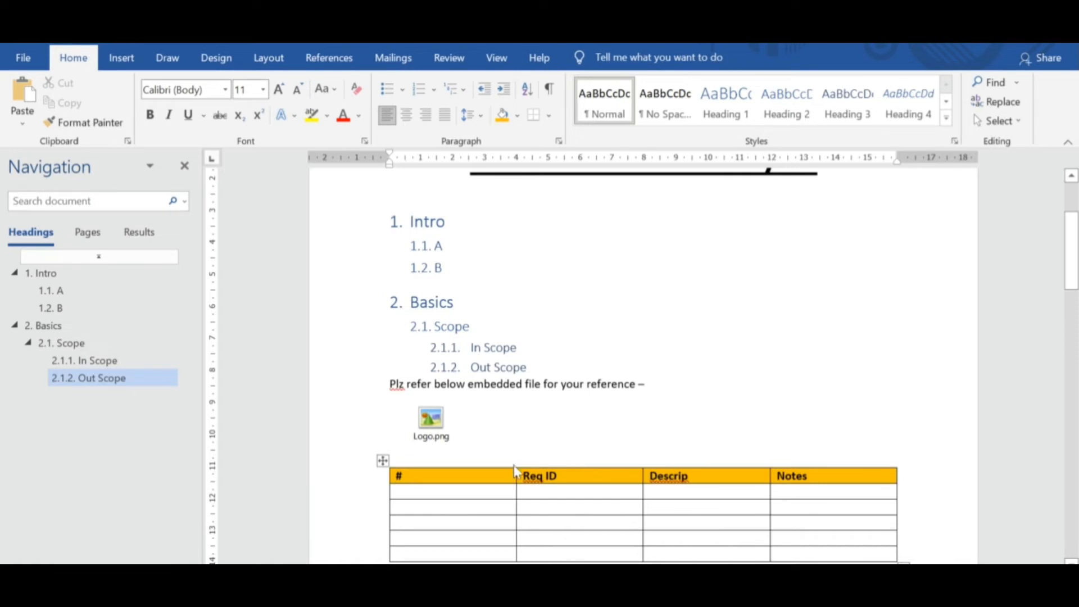
Narrow the # column to fit short numbers and number the first two rows below the header 1 and 2.
click(458, 492)
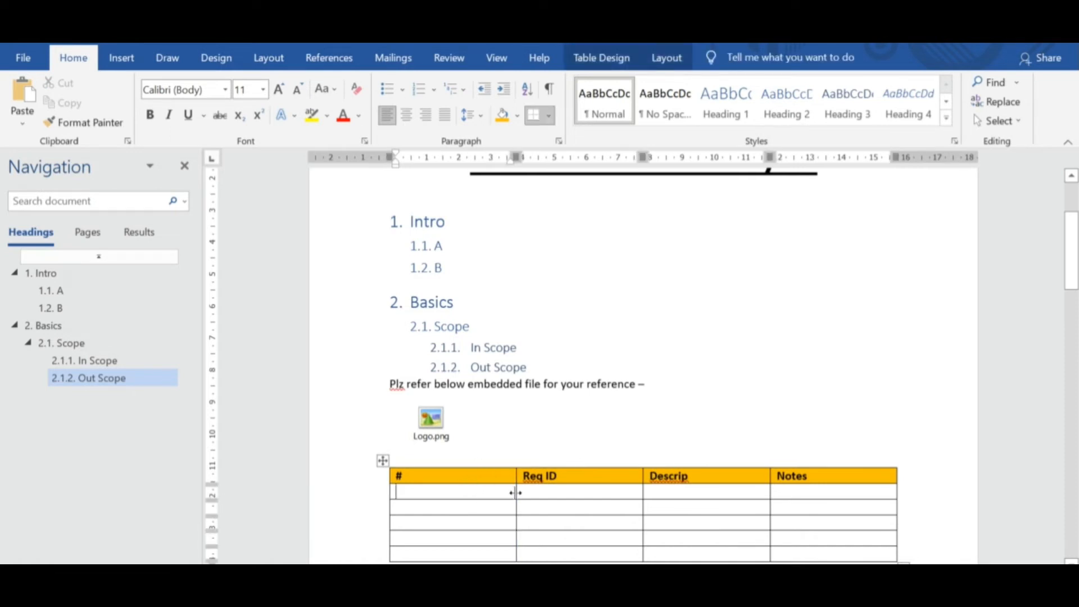
drag(515, 492, 429, 492)
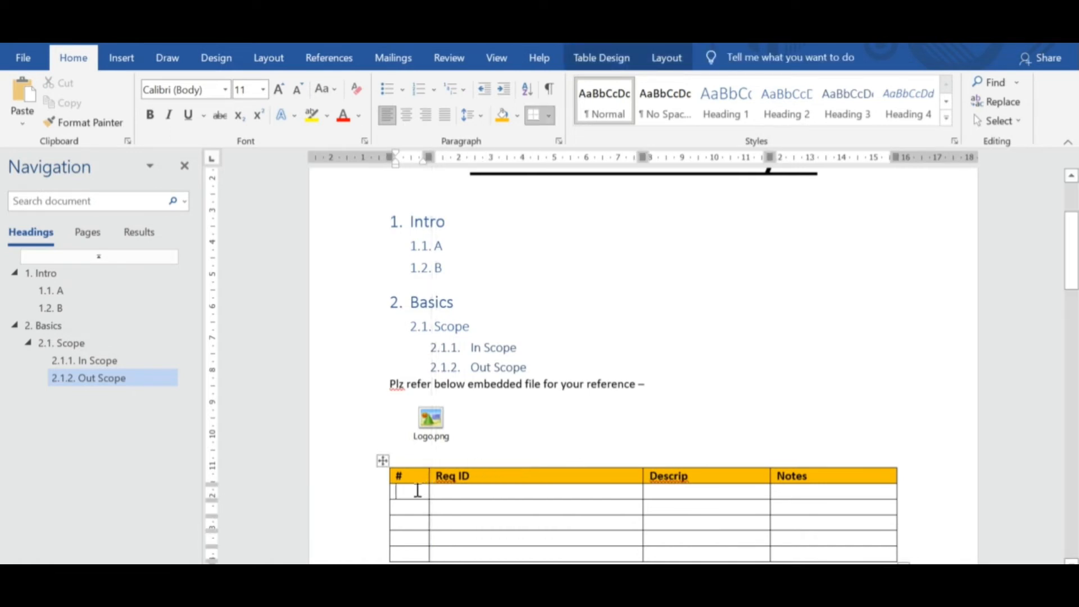
text(12)
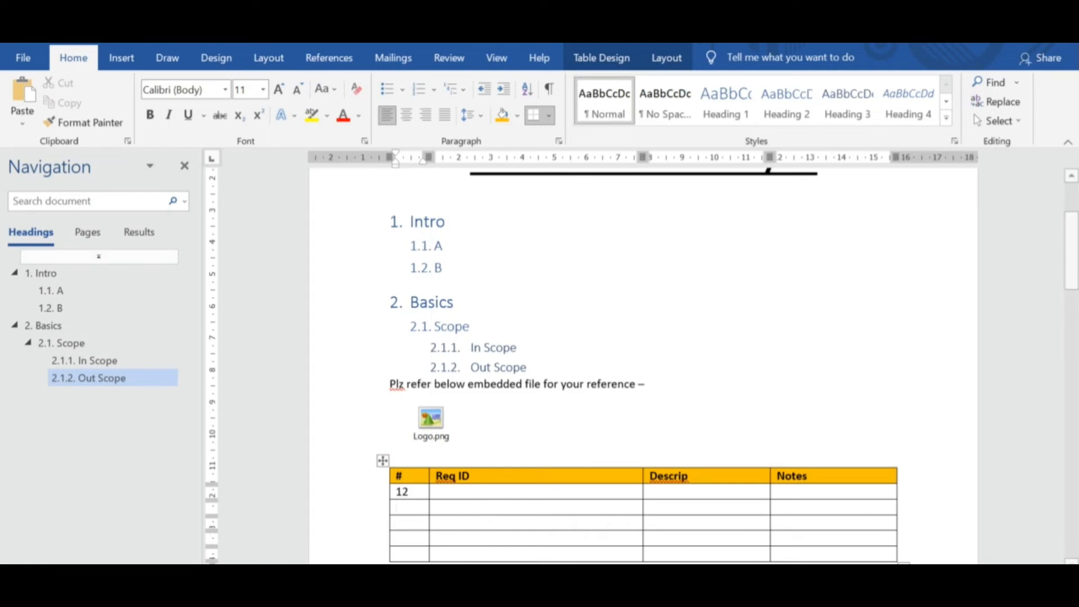
key(Down)
click(427, 491)
text(\)
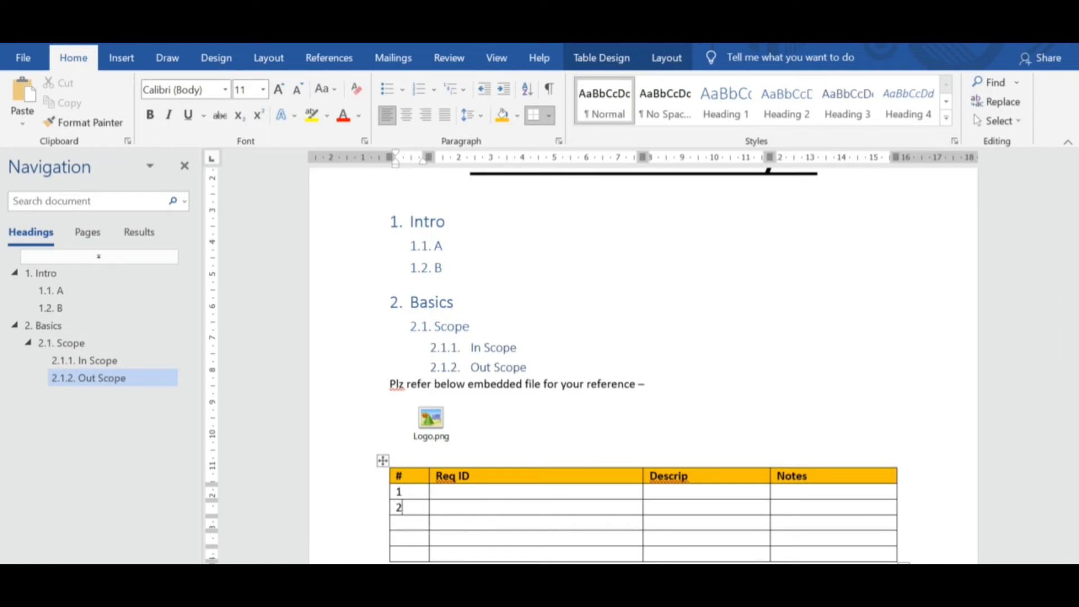
Complete row 1 with Req101, hfjfhj and hgfh, and narrow the Req ID column so the Descrip column widens.
click(474, 493)
text(Req101)
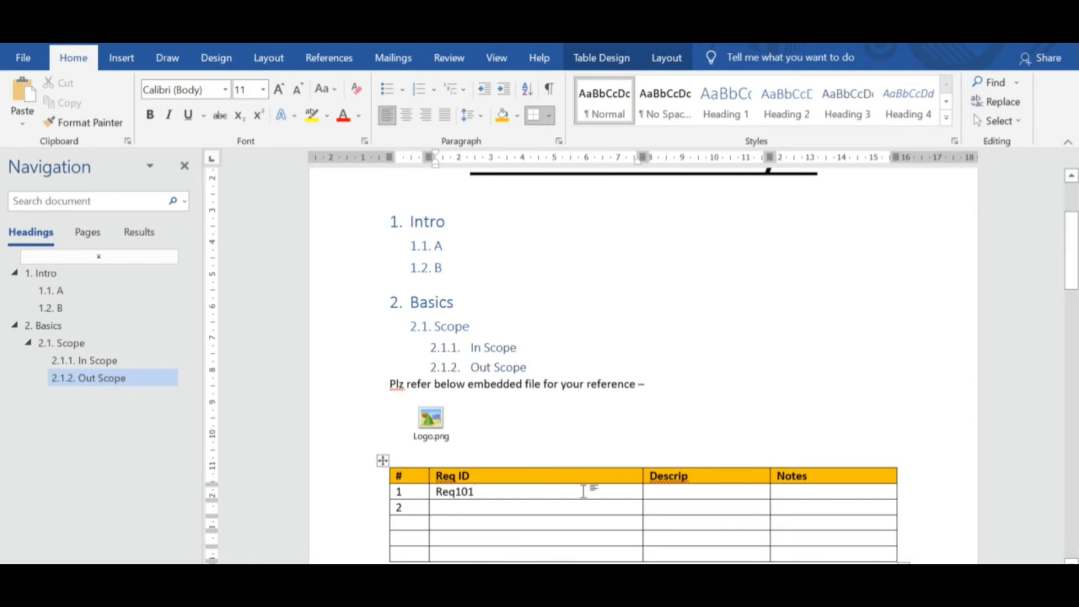
click(725, 490)
text(hfjfhj)
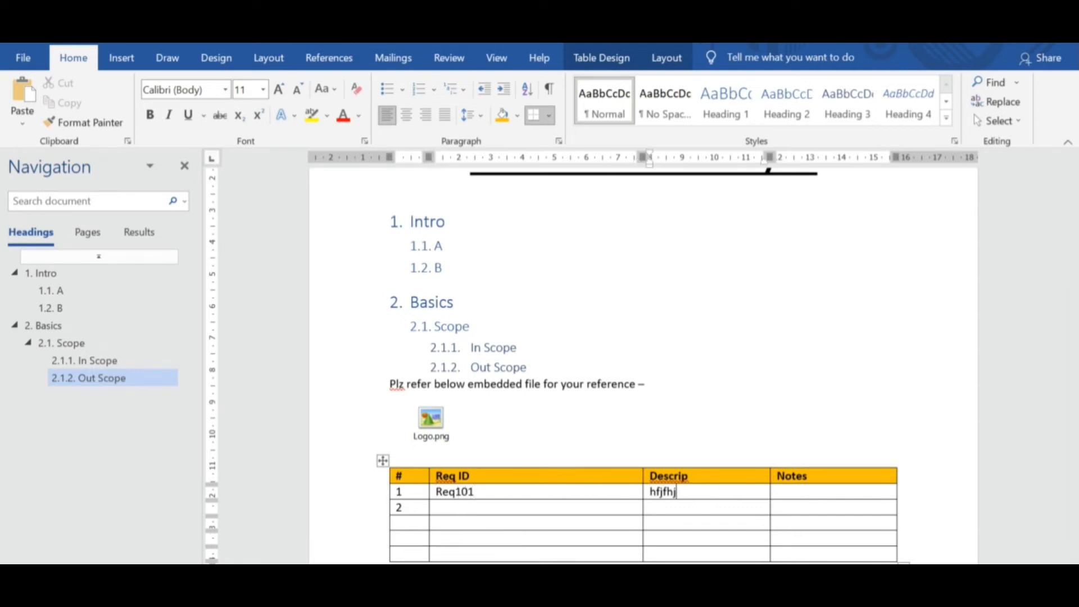
click(803, 496)
text(hgfh)
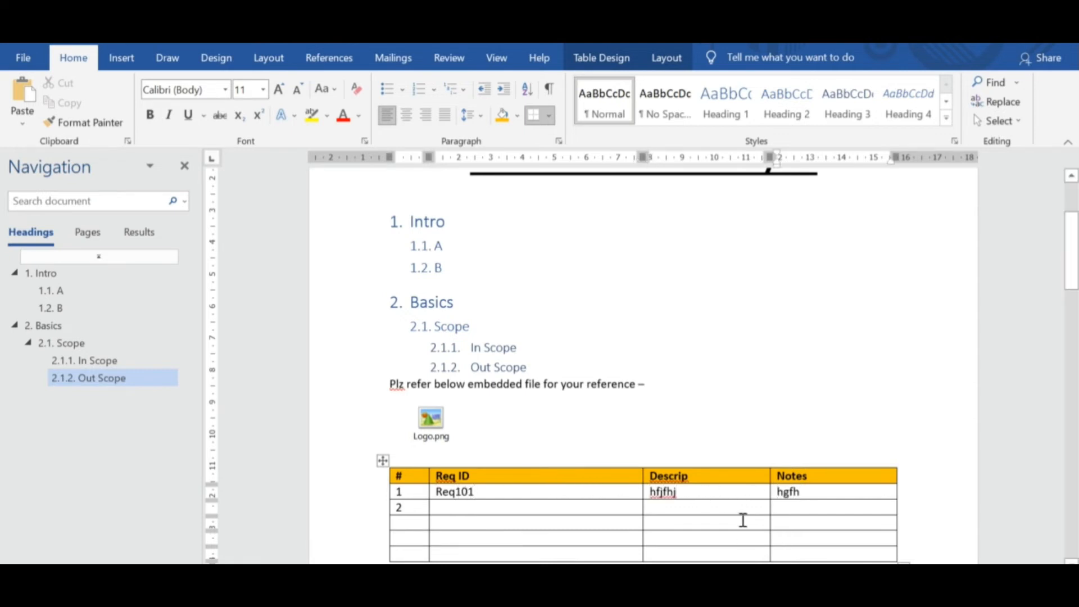
click(717, 524)
drag(641, 479, 590, 476)
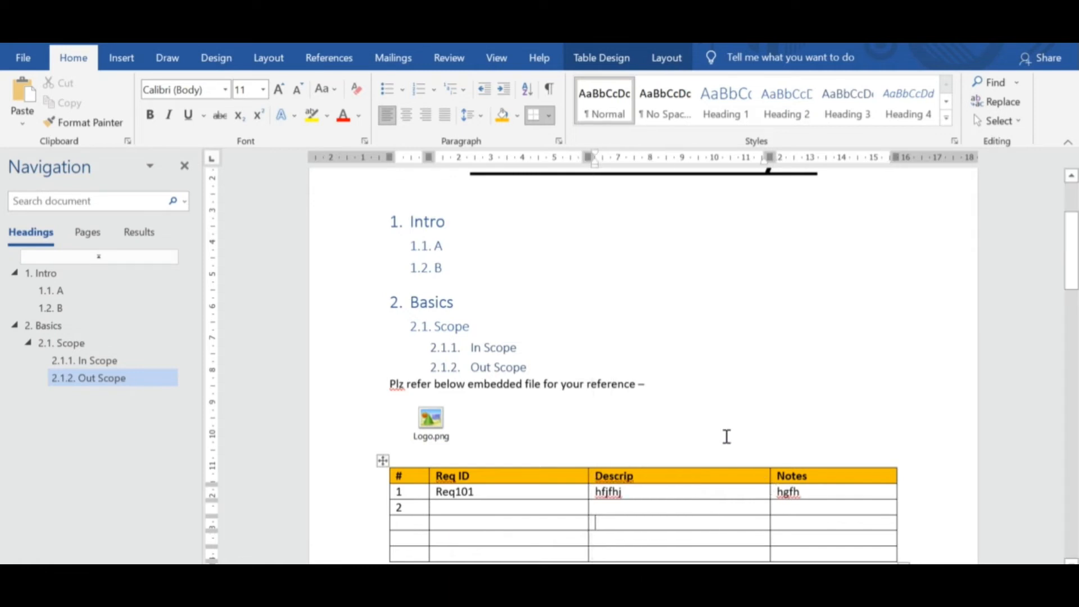
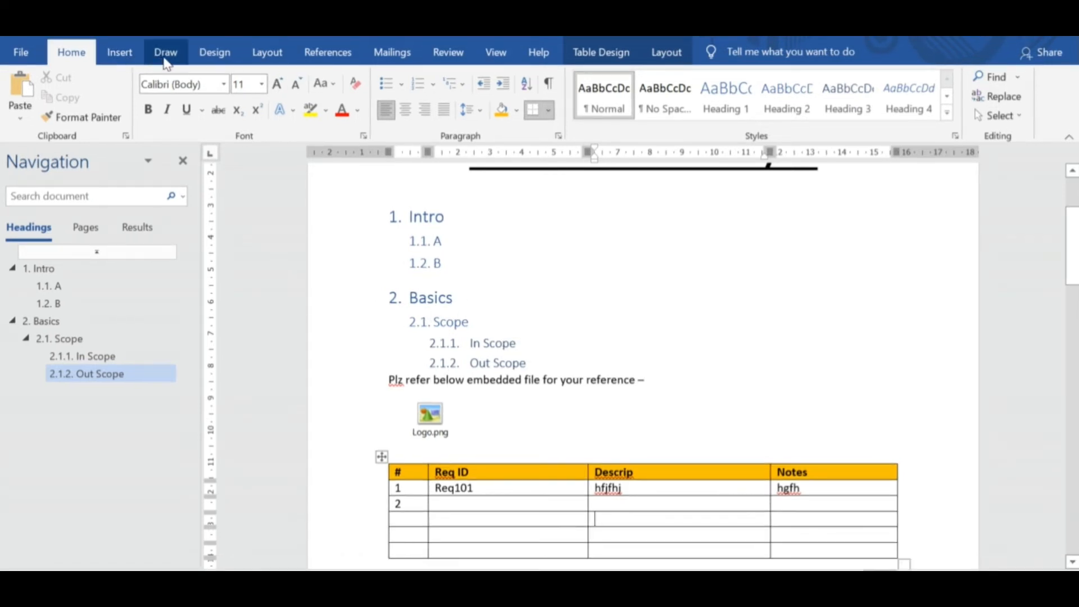
Draw a rectangle about 2.42 cm high by 4.52 cm wide on the blank page below the table.
click(120, 50)
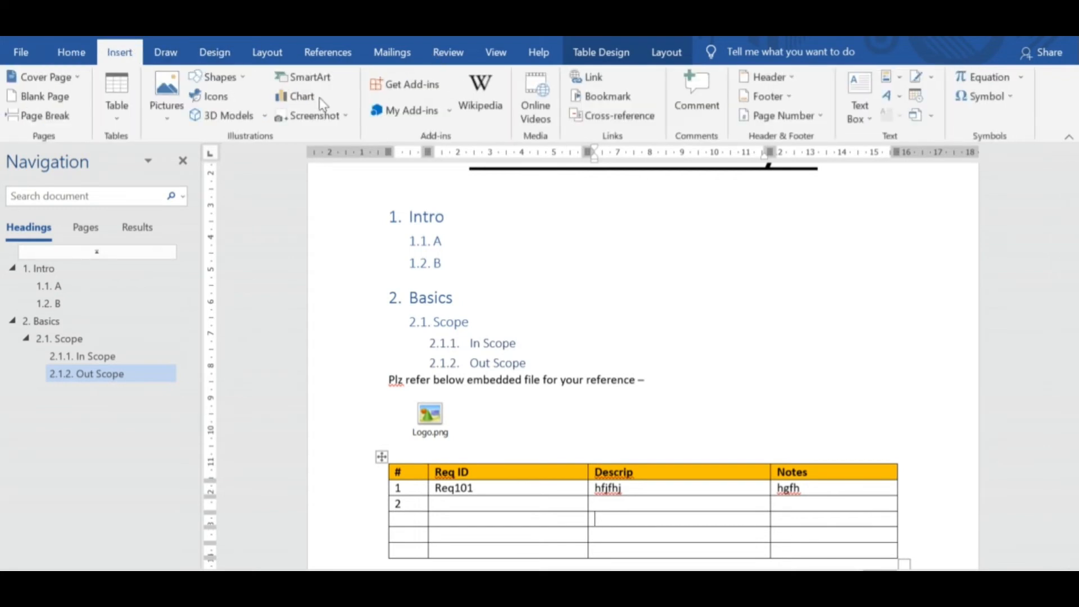
click(245, 83)
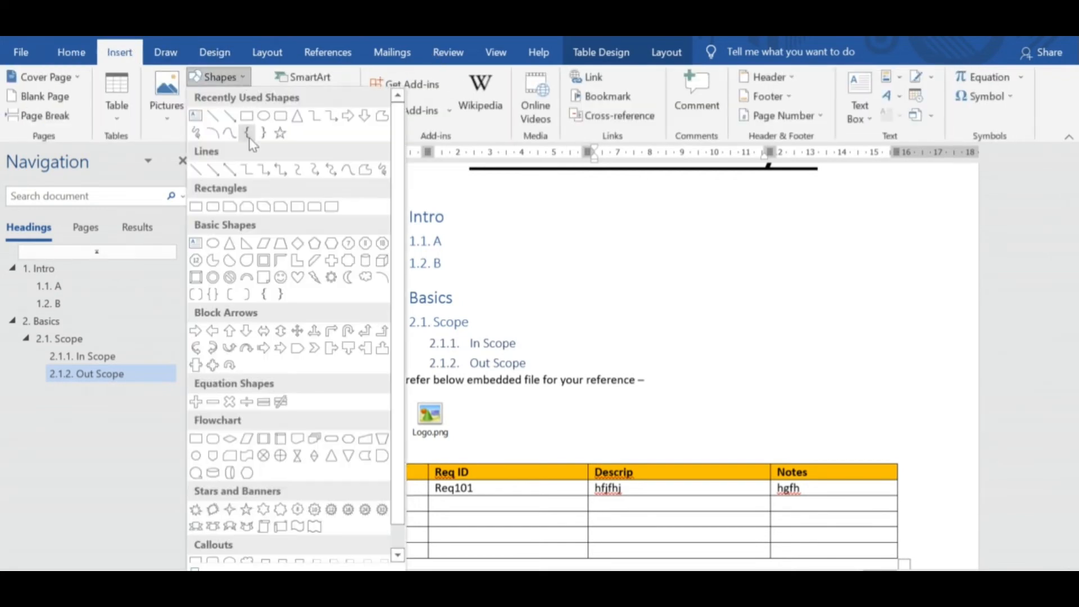
click(246, 117)
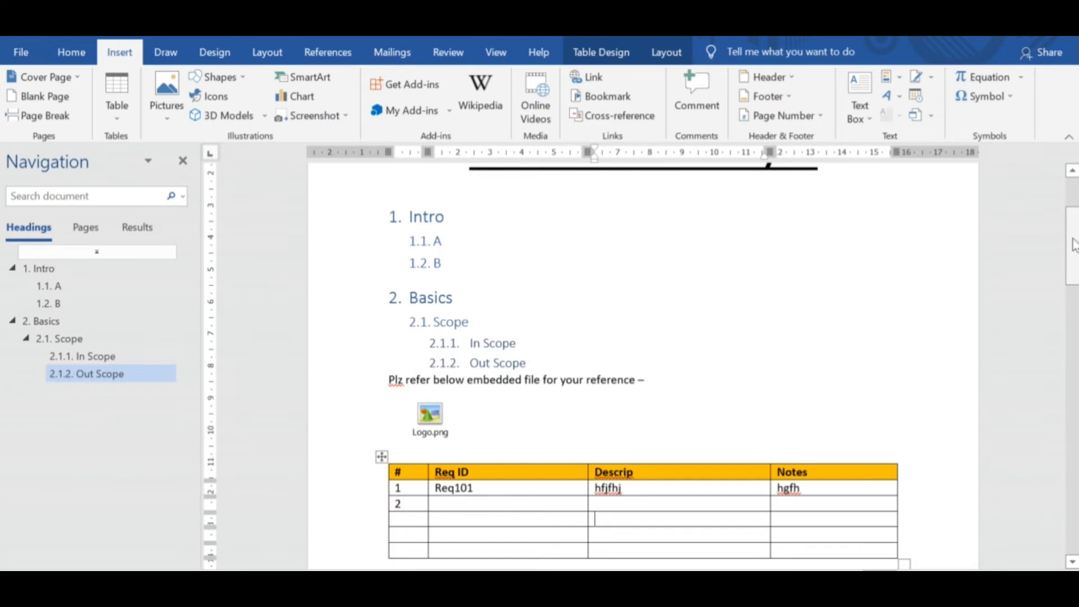
drag(1072, 246, 1073, 404)
mouse_move(478, 282)
mouse_down()
mouse_move(560, 364)
mouse_move(624, 360)
mouse_up()
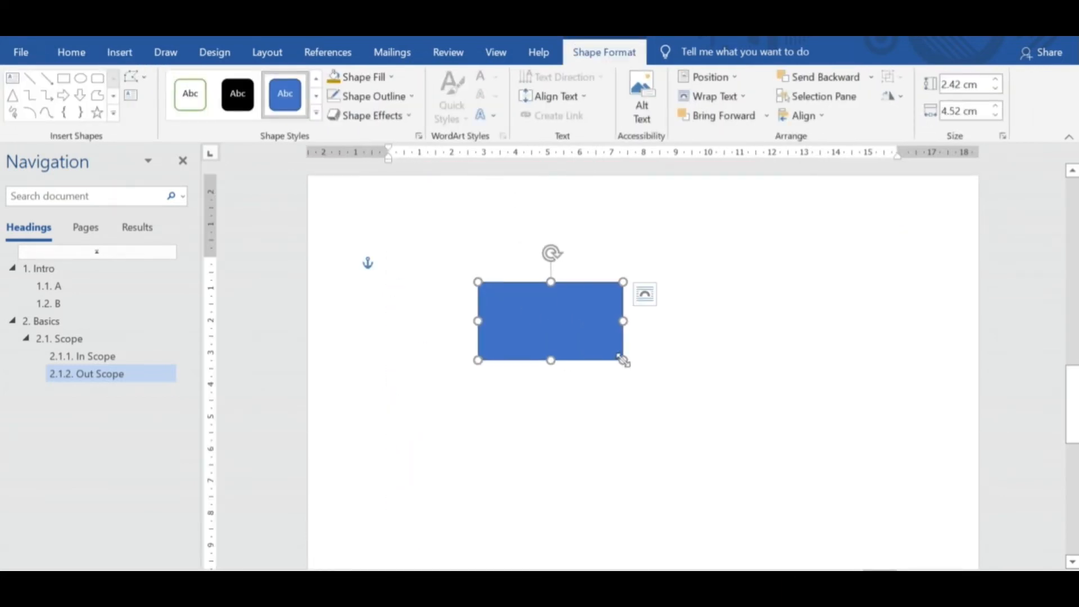
Label the rectangle Process 1 and shrink it to about 1.82 cm high by 3.83 cm wide.
right_click(551, 318)
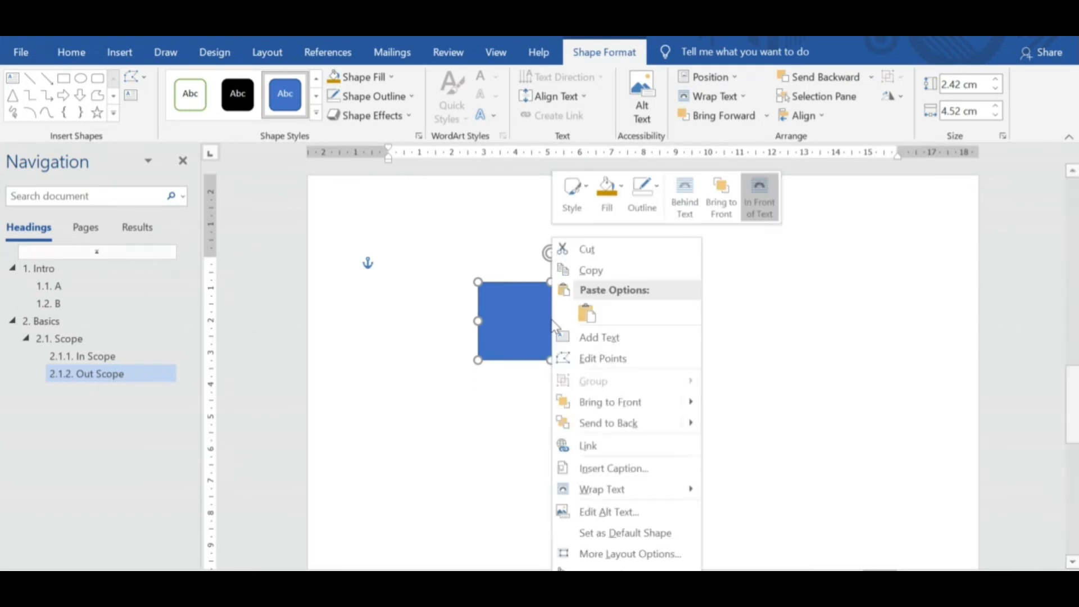
click(622, 337)
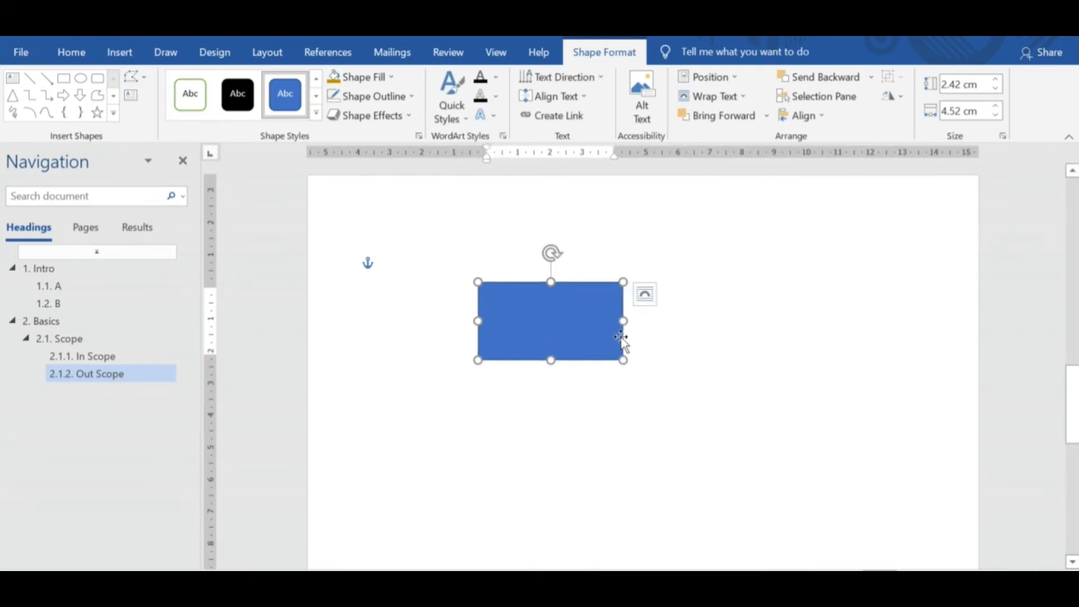
text(Process 1)
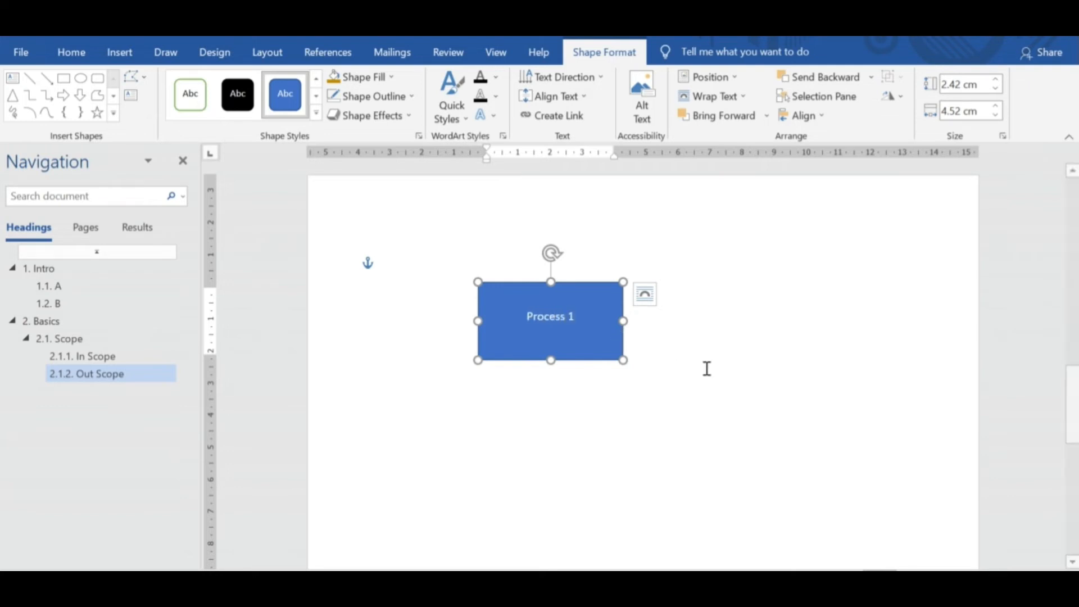
click(728, 379)
click(606, 344)
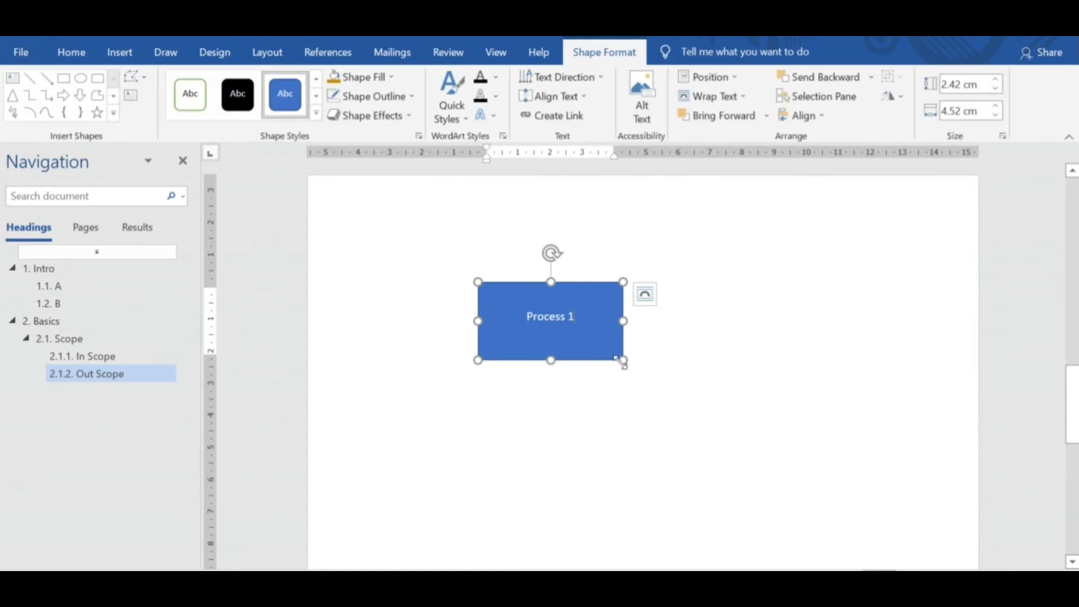
drag(620, 362, 601, 340)
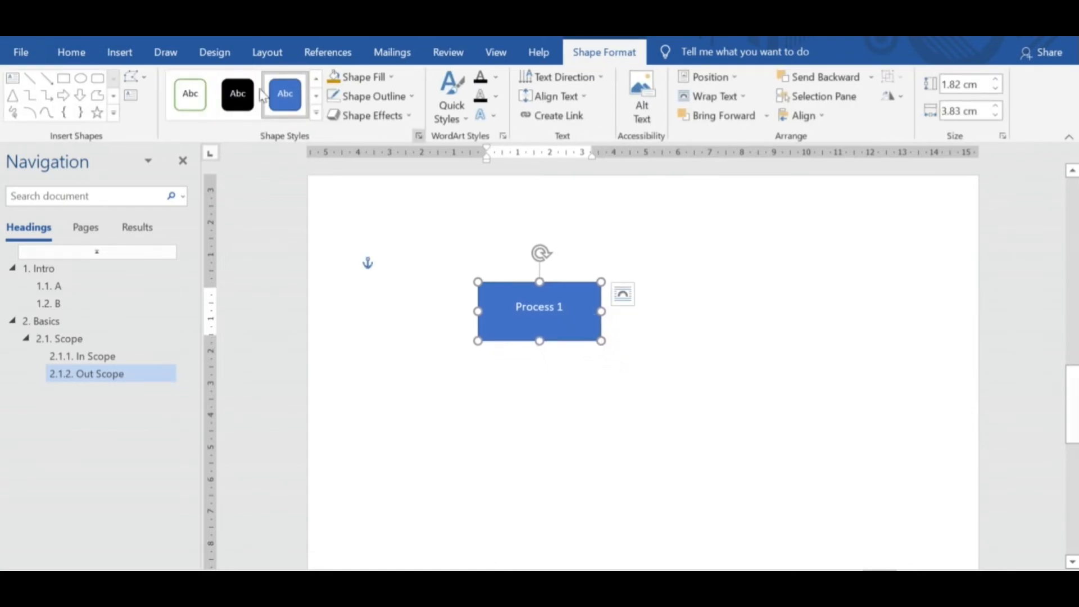
click(544, 385)
Duplicate the Process 1 rectangle and place the copy directly below the original, leaving a gap for a connector.
click(570, 292)
key(ctrl+v)
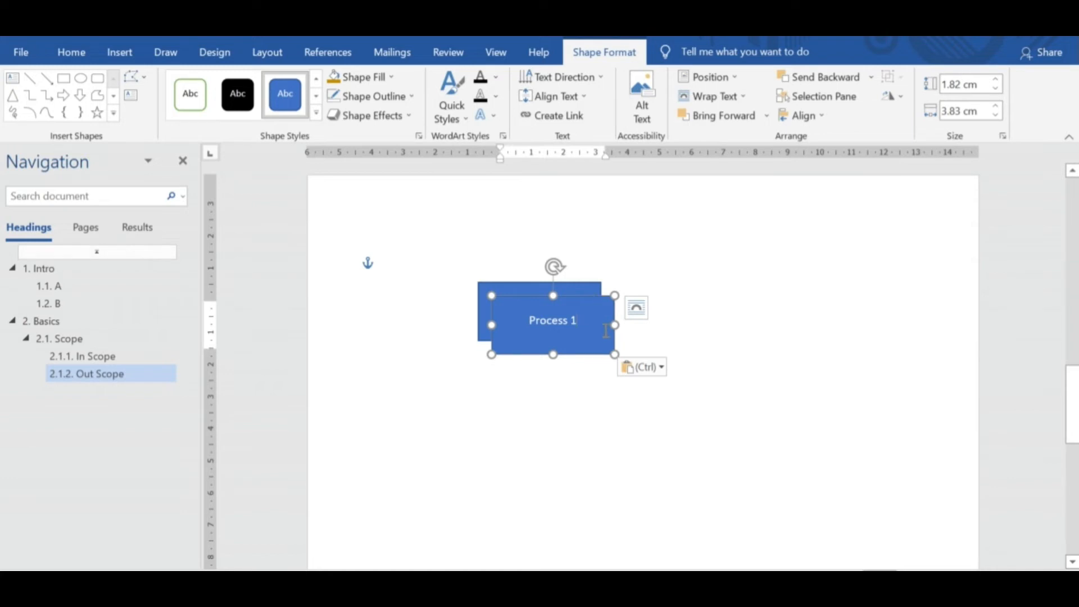
click(592, 372)
click(592, 296)
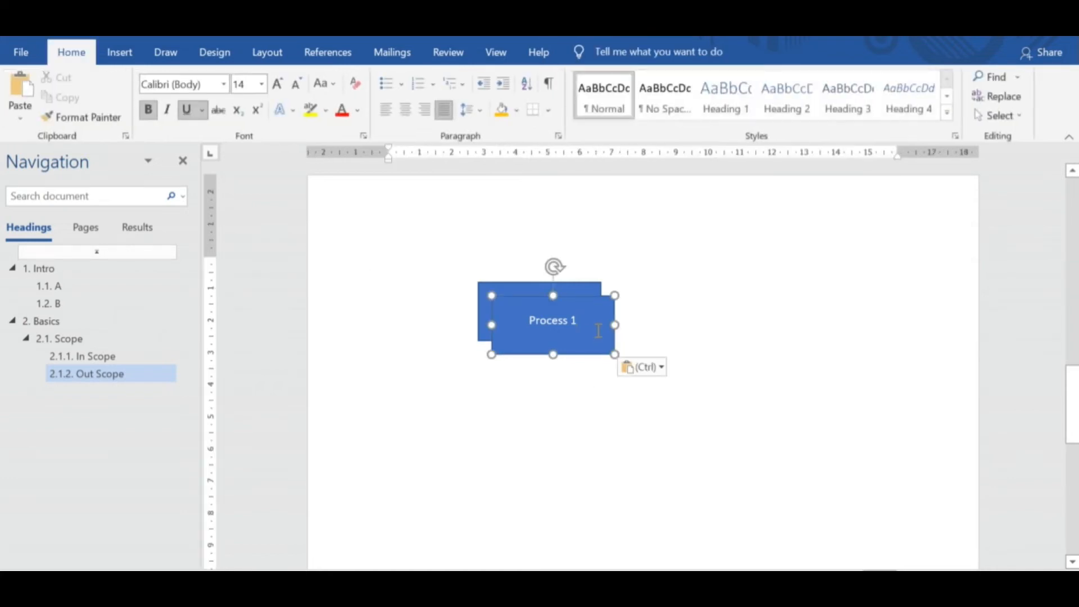
drag(592, 296, 578, 358)
click(701, 365)
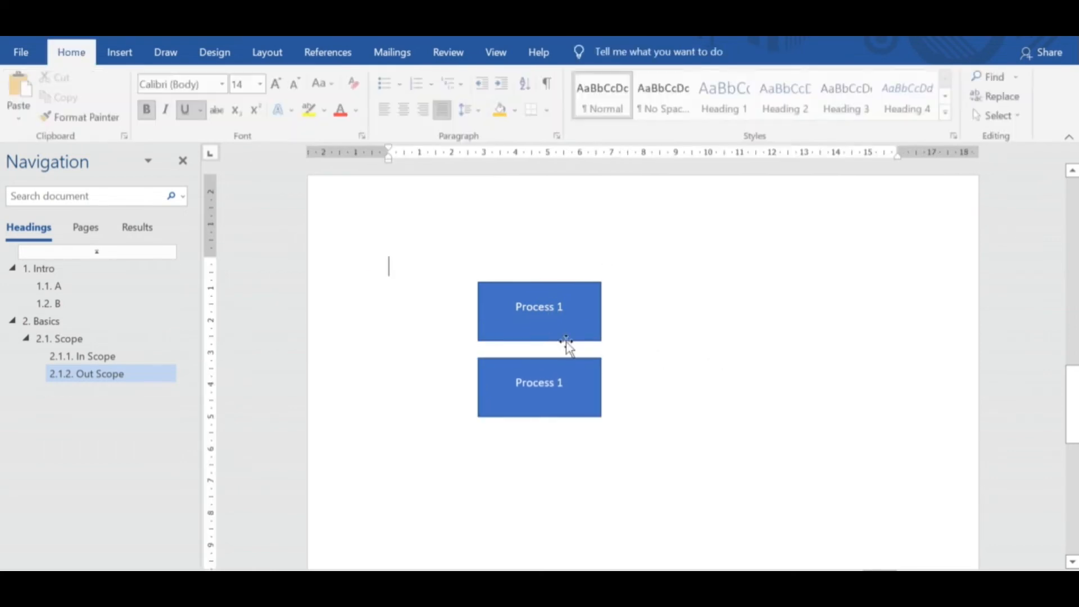
click(594, 369)
drag(595, 369, 594, 388)
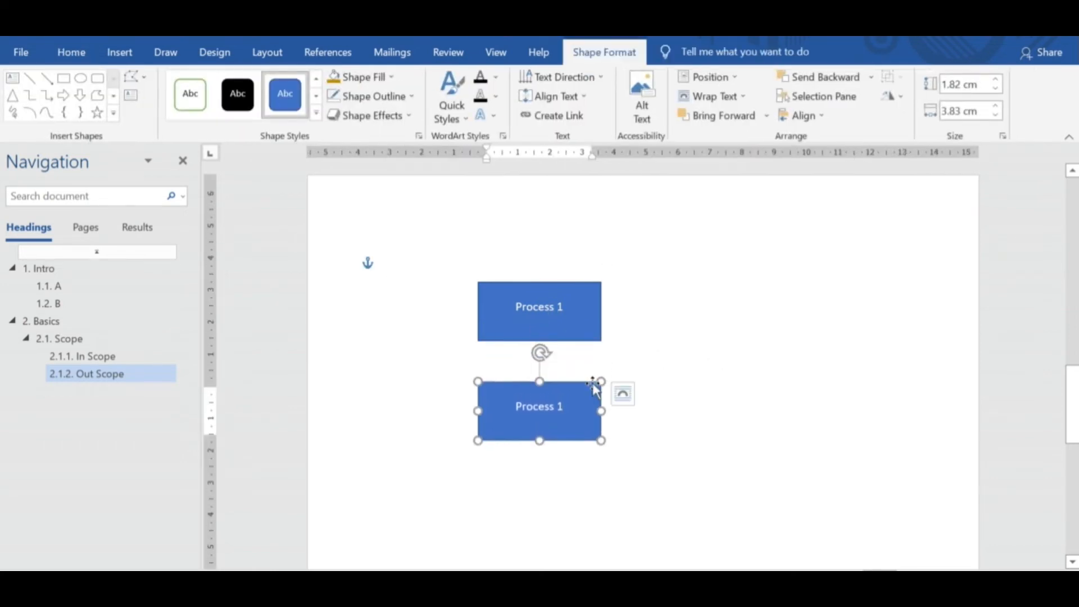
Connect the upper rectangle down to the lower one with a straight arrow and apply the thick orange theme line style.
click(48, 80)
drag(541, 339, 541, 386)
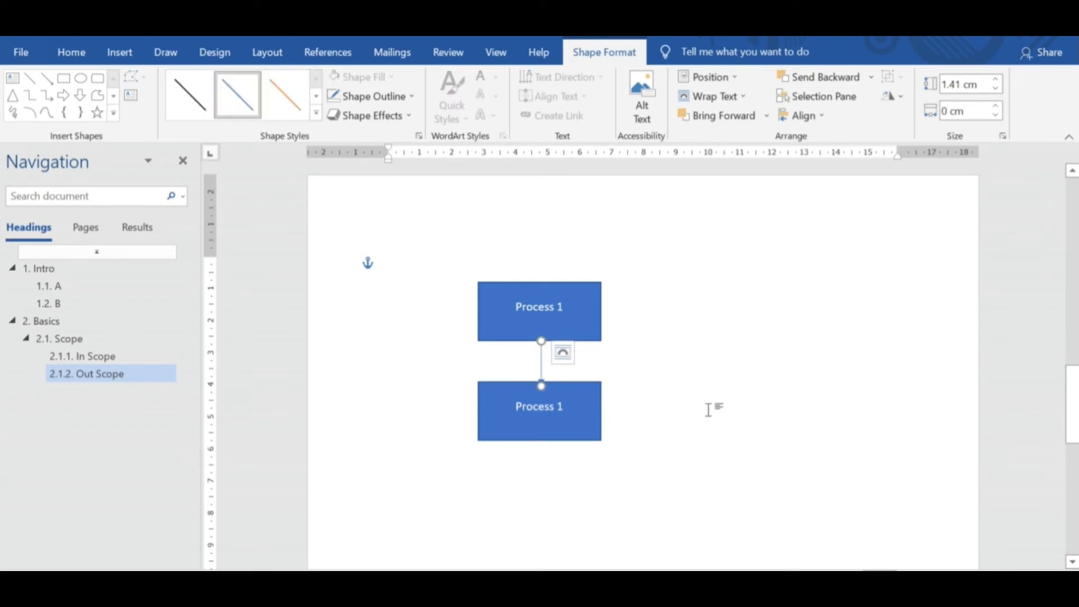
click(318, 115)
click(195, 235)
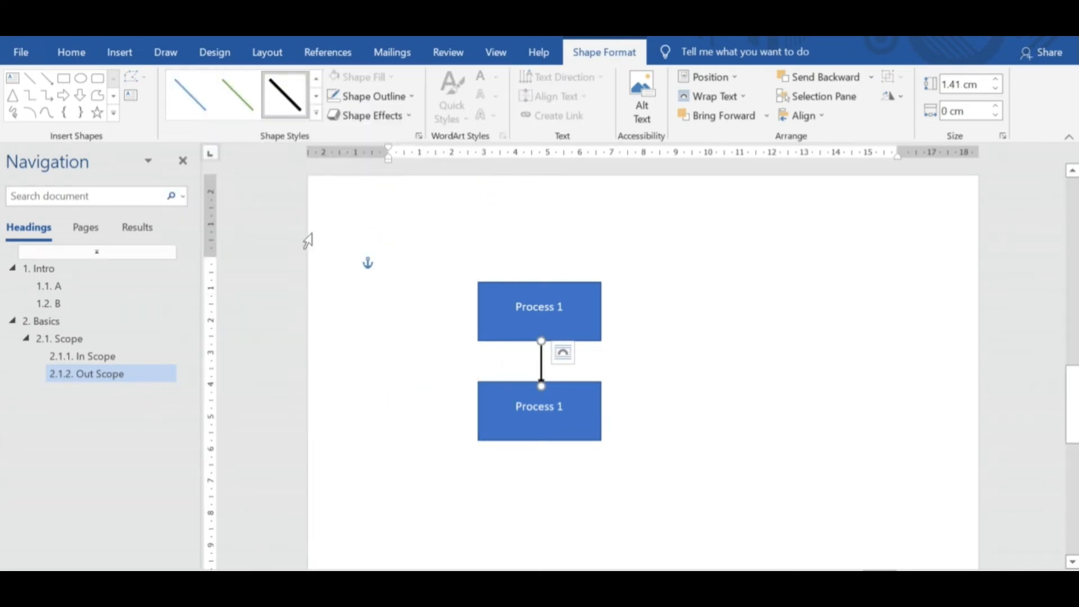
click(317, 114)
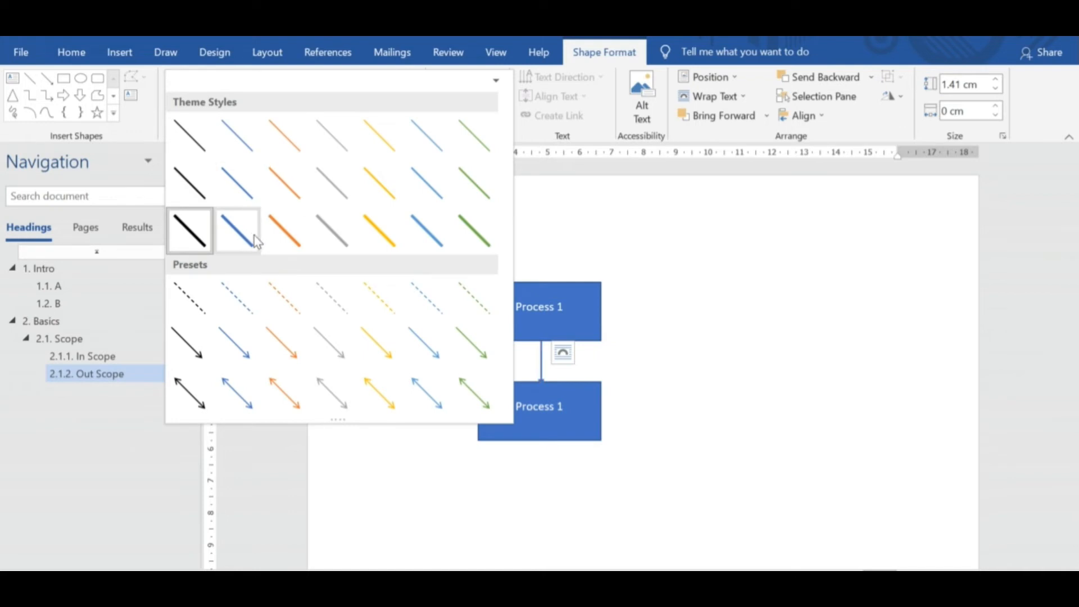
click(284, 230)
Nudge the lower rectangle down to meet the arrow's tip and change its label to Process 2.
click(593, 396)
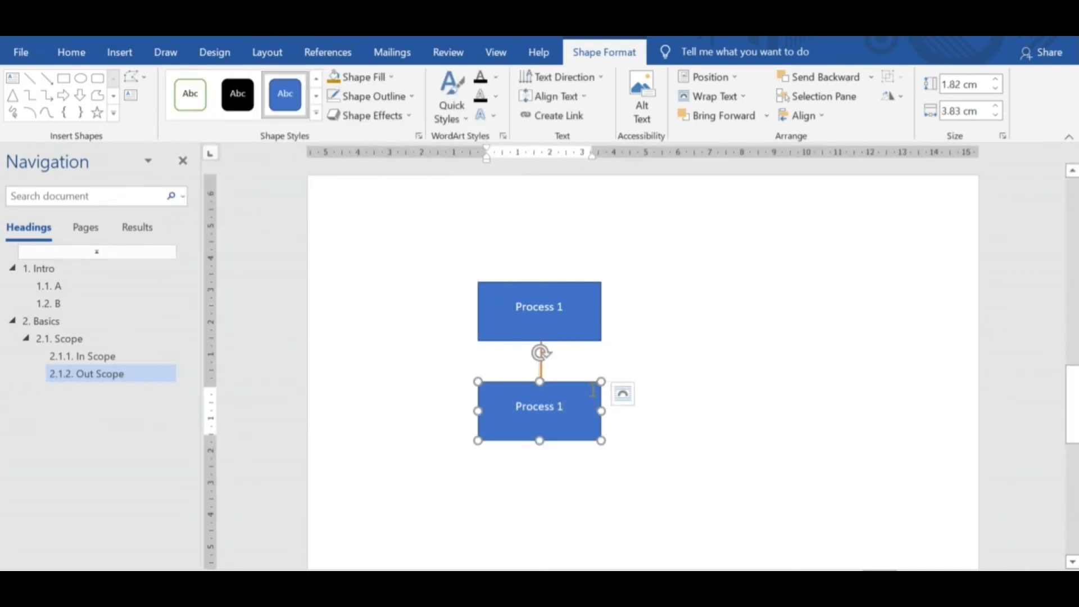
mouse_move(590, 383)
mouse_down()
mouse_move(590, 399)
mouse_move(589, 387)
mouse_up()
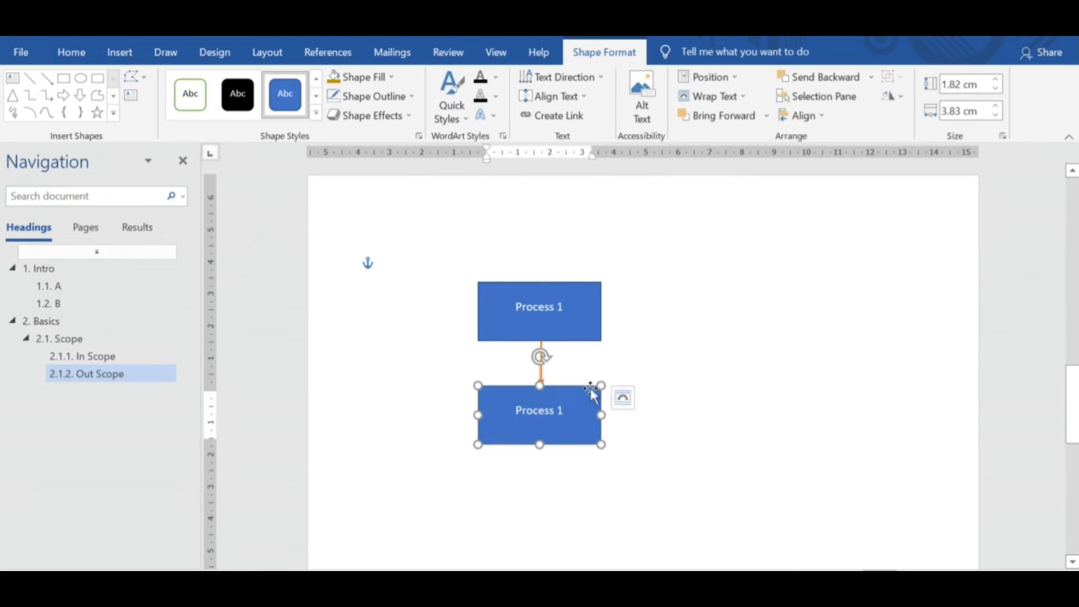
click(636, 388)
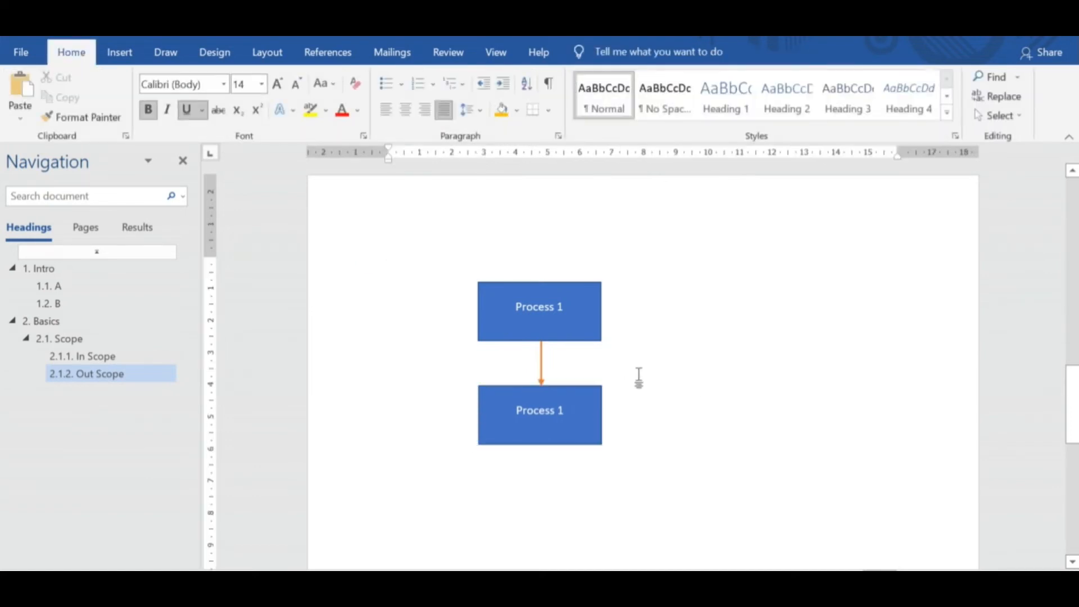
click(590, 402)
key(BackSpace)
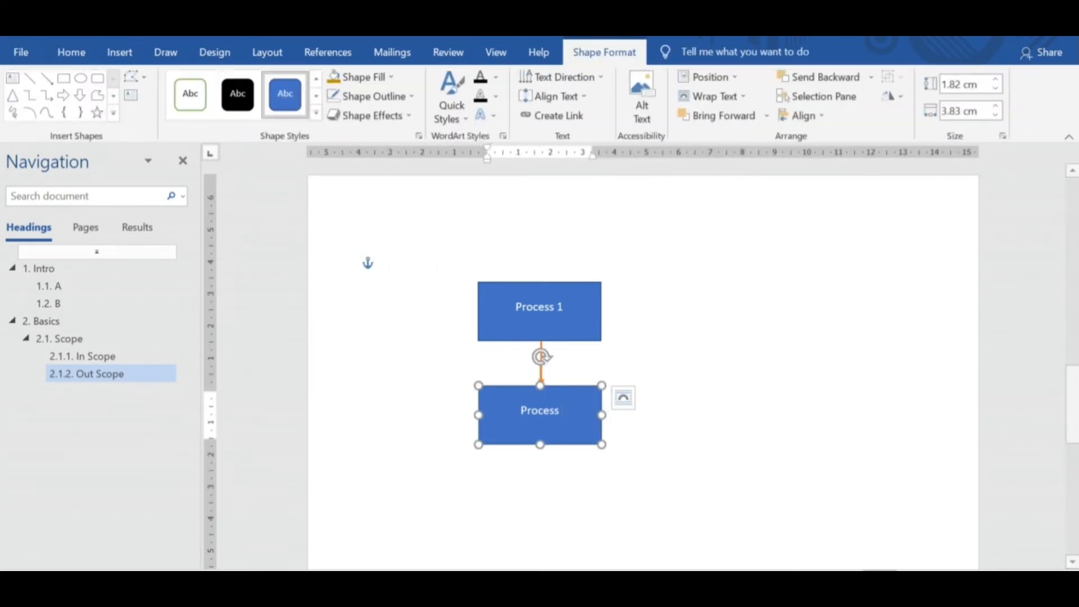
text(2)
click(721, 442)
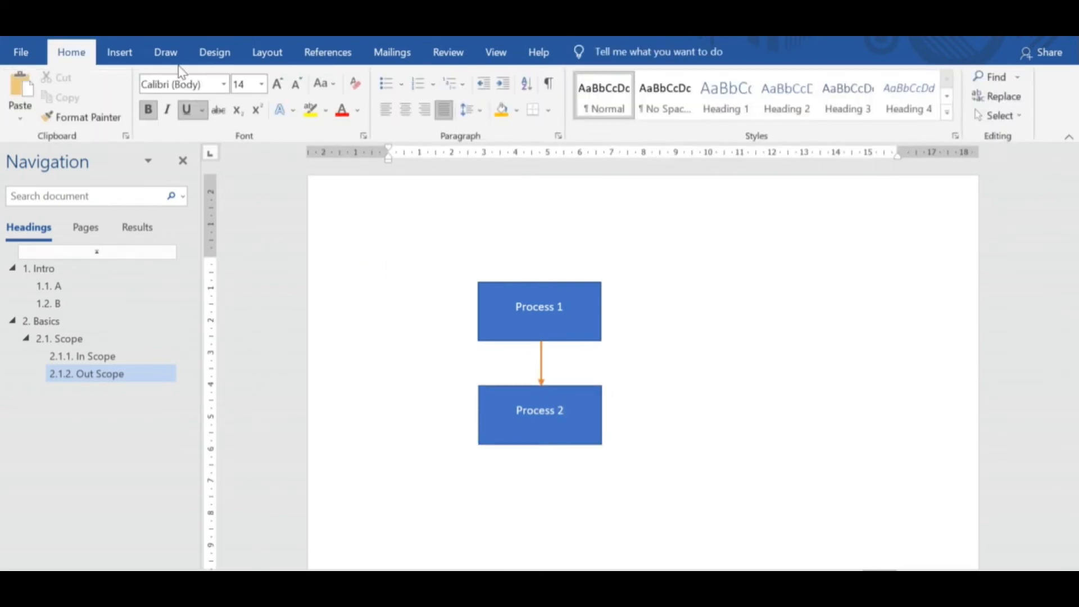
Draw a diamond about 2.15 cm high by 2.03 cm wide just below the Process 2 rectangle.
click(119, 52)
click(219, 76)
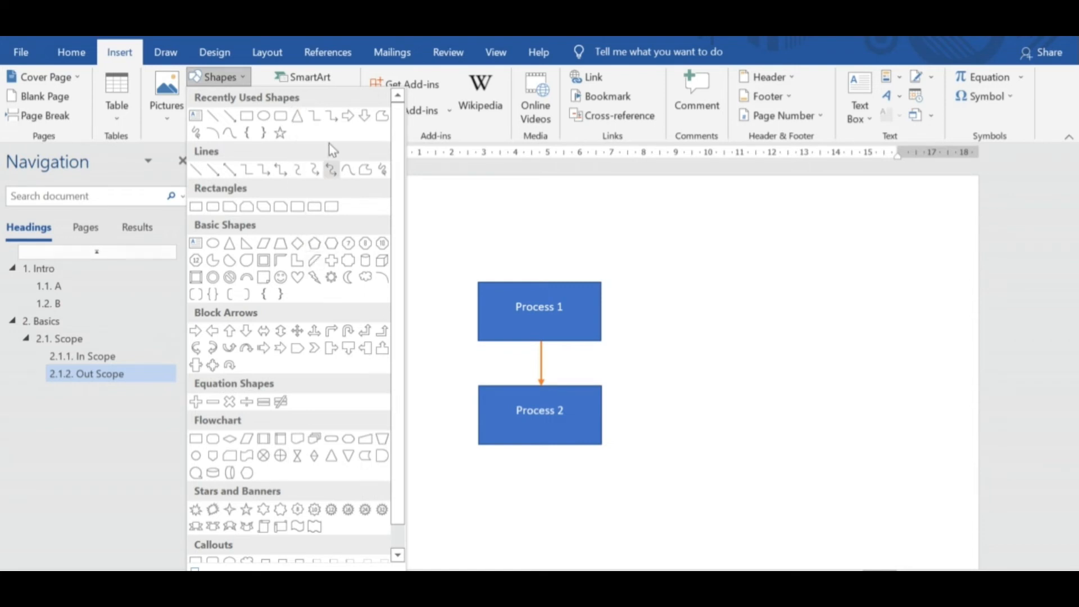
click(293, 245)
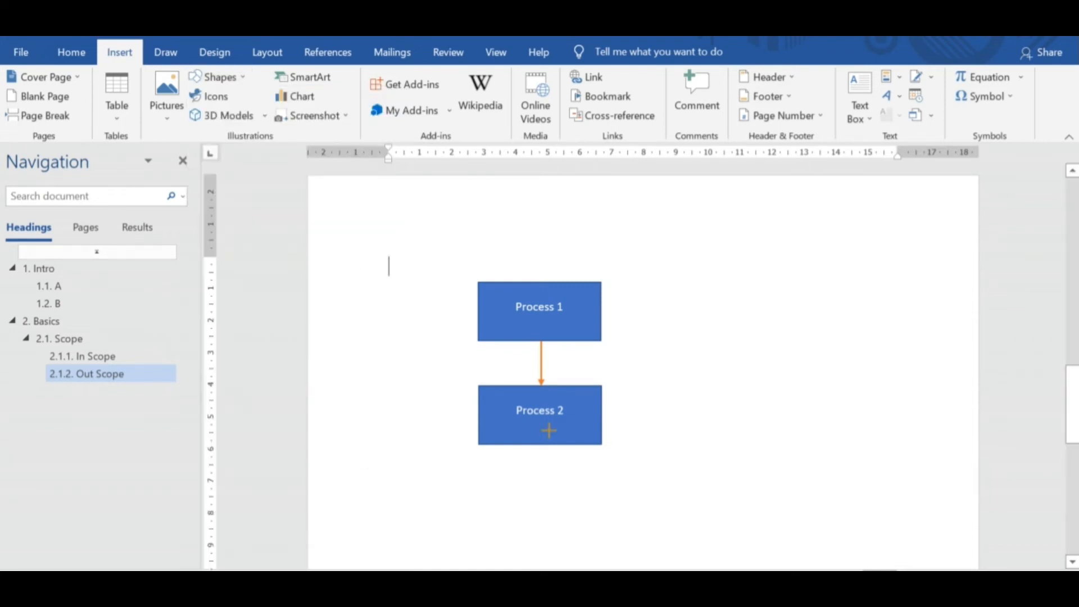
mouse_move(524, 454)
mouse_down()
mouse_move(571, 516)
mouse_move(595, 523)
mouse_move(551, 497)
mouse_up()
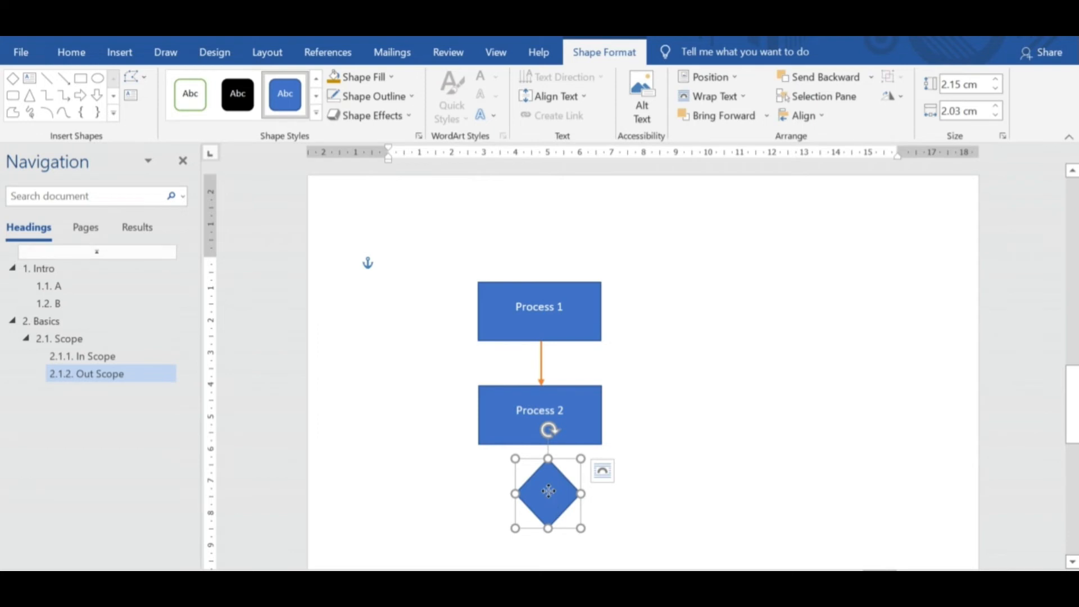
Add the text Payment Done or Not inside the diamond.
right_click(549, 491)
click(600, 242)
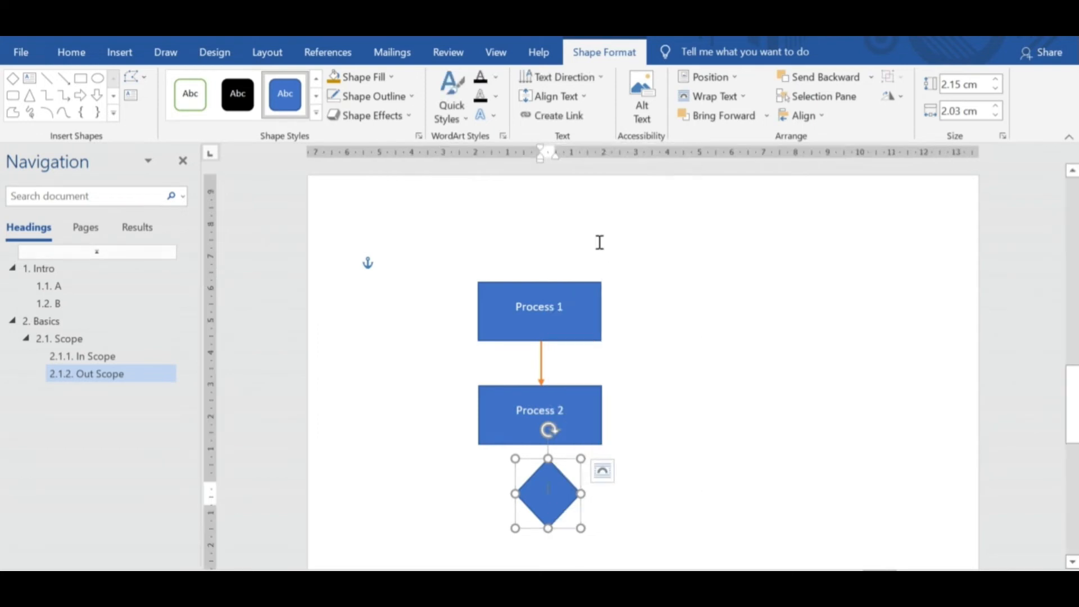
text(Pa)
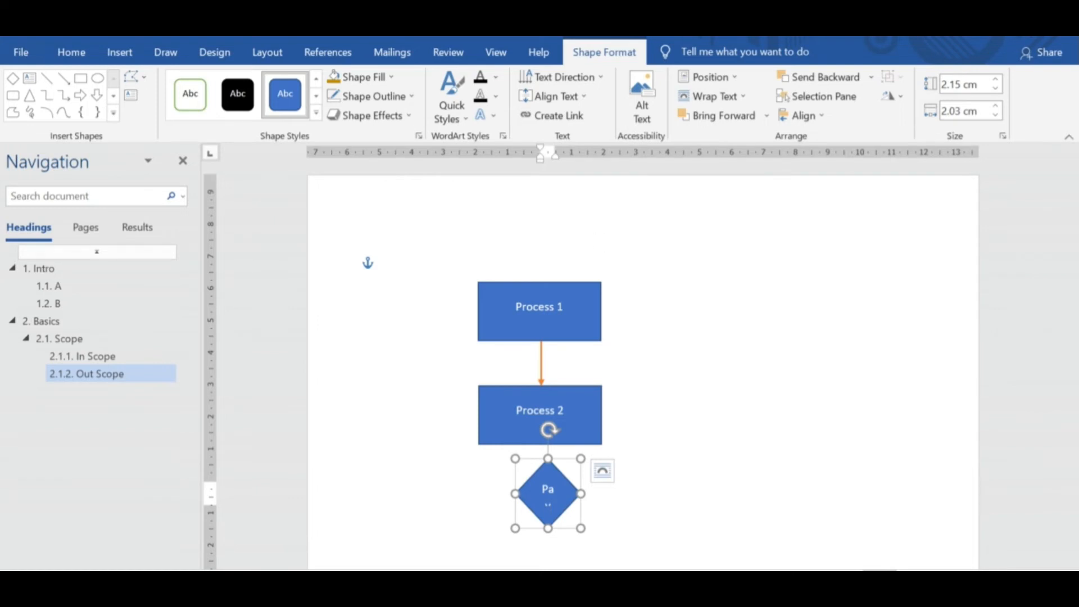
Reduce the diamond's text to 7 pt and enlarge the diamond so the whole label fits inside.
click(576, 477)
click(562, 478)
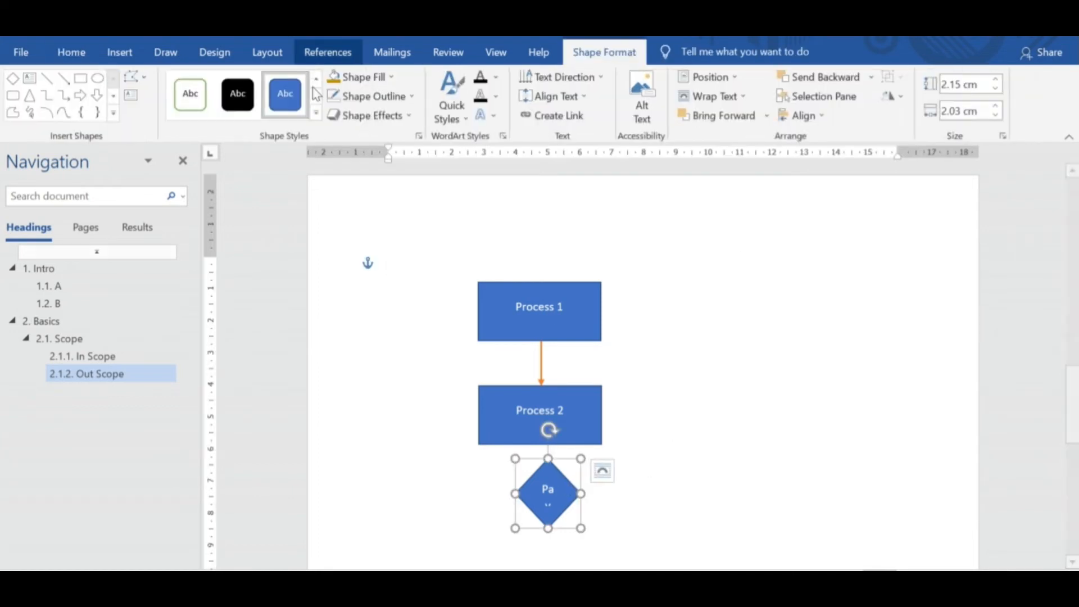
click(72, 51)
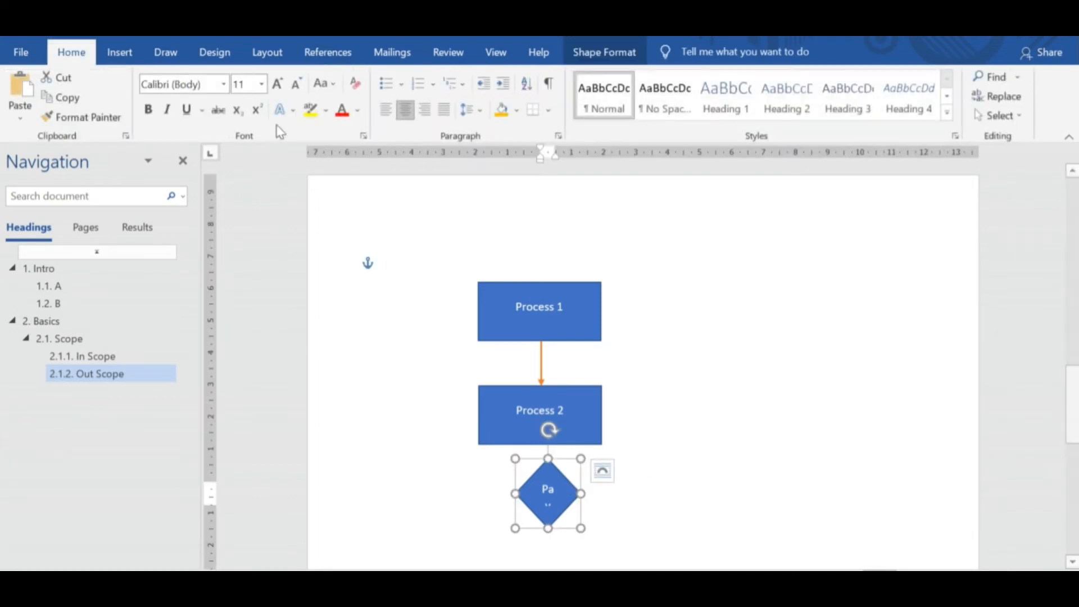
click(297, 83)
click(296, 83)
click(296, 83)
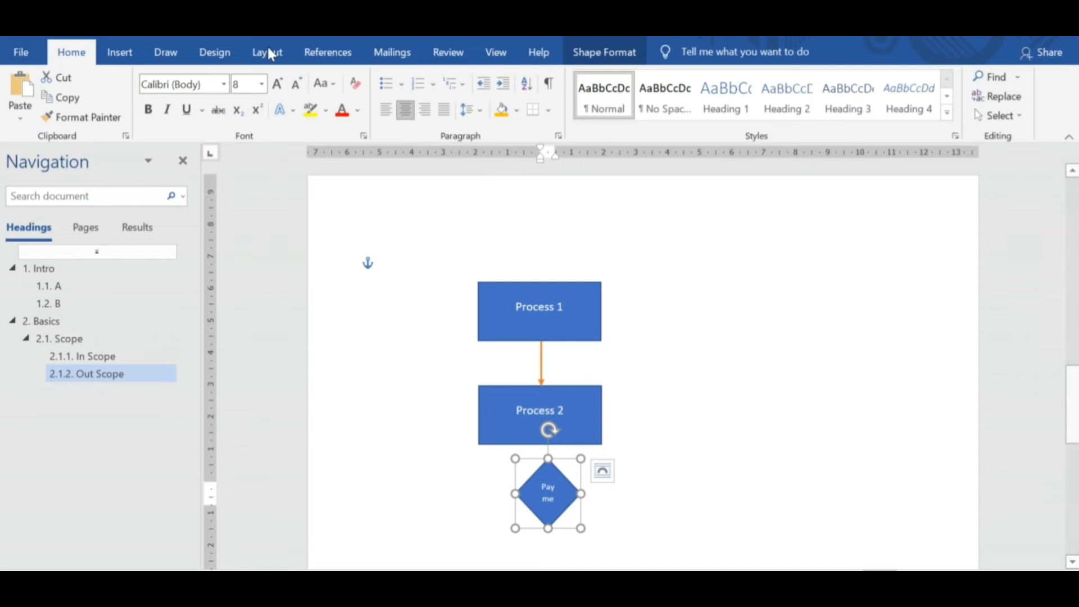
click(296, 83)
drag(581, 528, 610, 535)
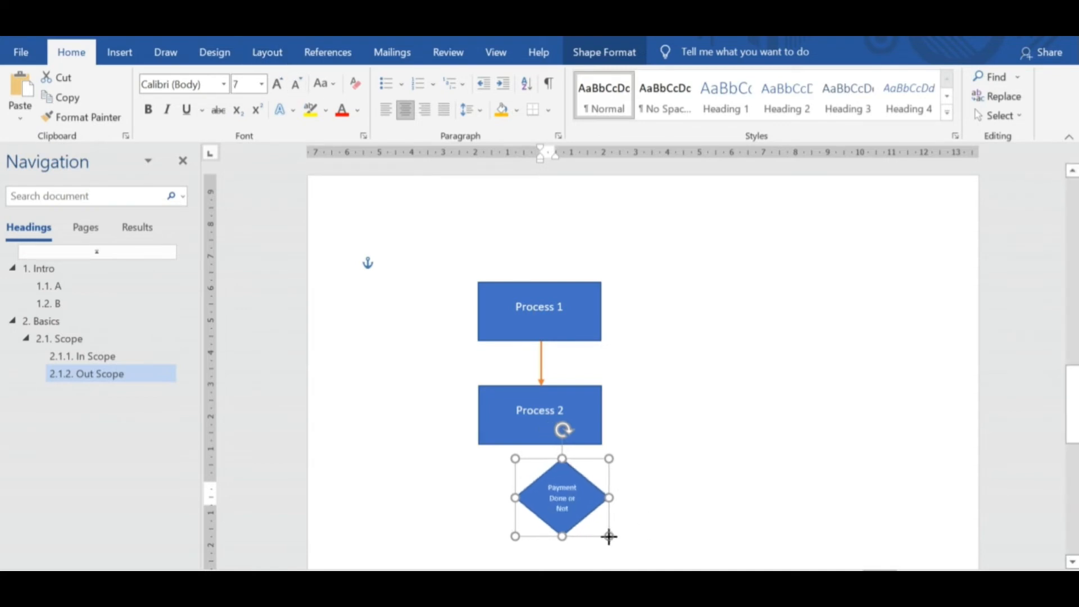
Add a question mark to the end of the diamond's label and centre the diamond beneath the Process 2 rectangle.
click(570, 509)
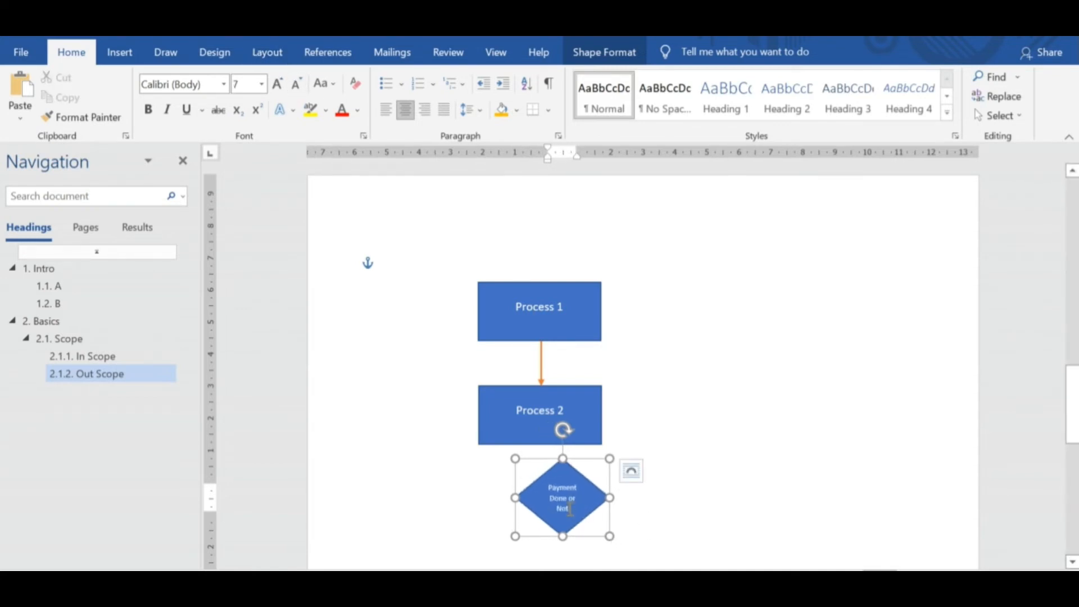
click(715, 491)
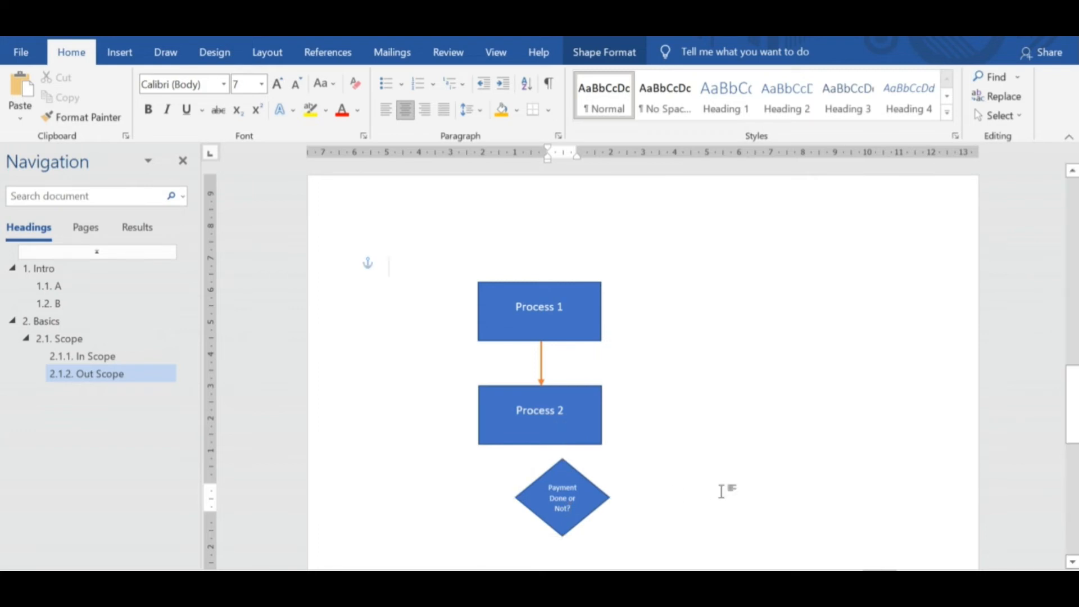
click(582, 488)
double_click(582, 488)
drag(593, 493, 571, 492)
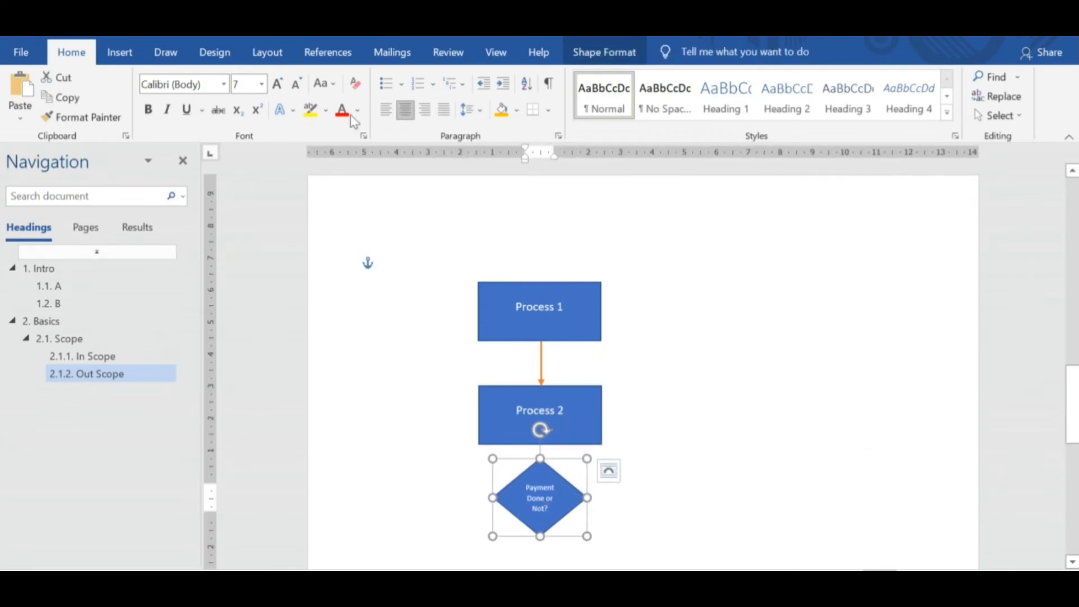
Apply standard red paragraph shading to the diamond's text.
click(517, 115)
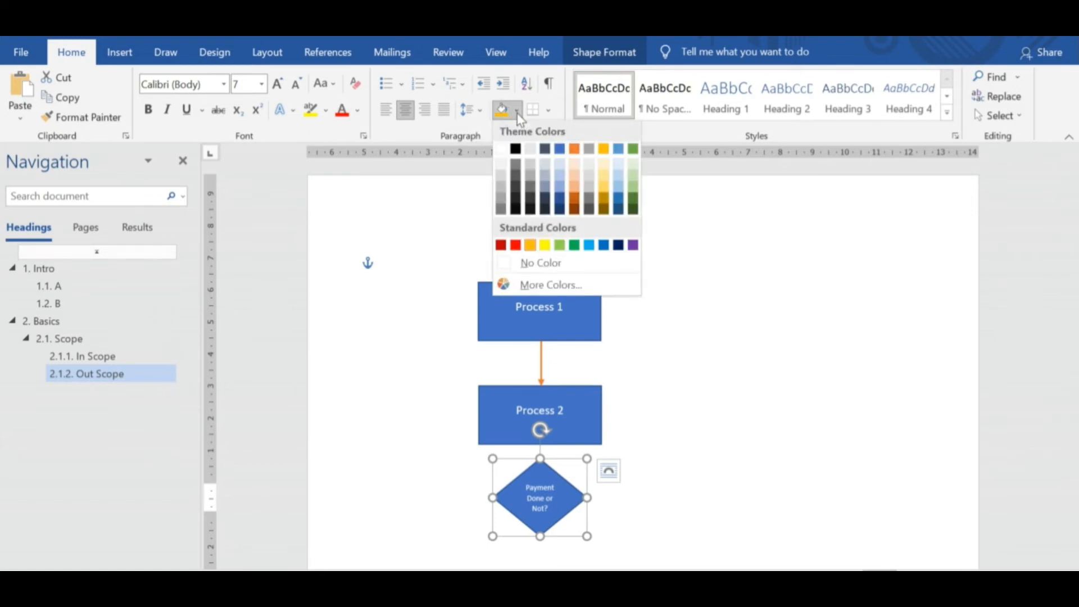
click(512, 244)
click(635, 509)
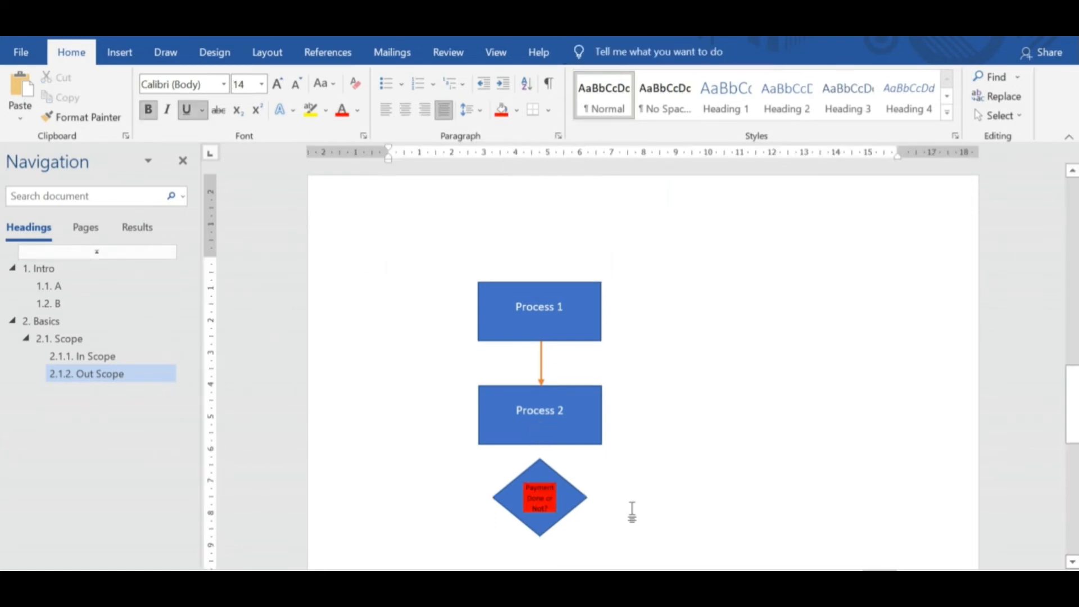
Undo the red shading on the diamond's text and fill the diamond shape itself with standard dark red.
key(ctrl+z)
click(644, 490)
click(555, 476)
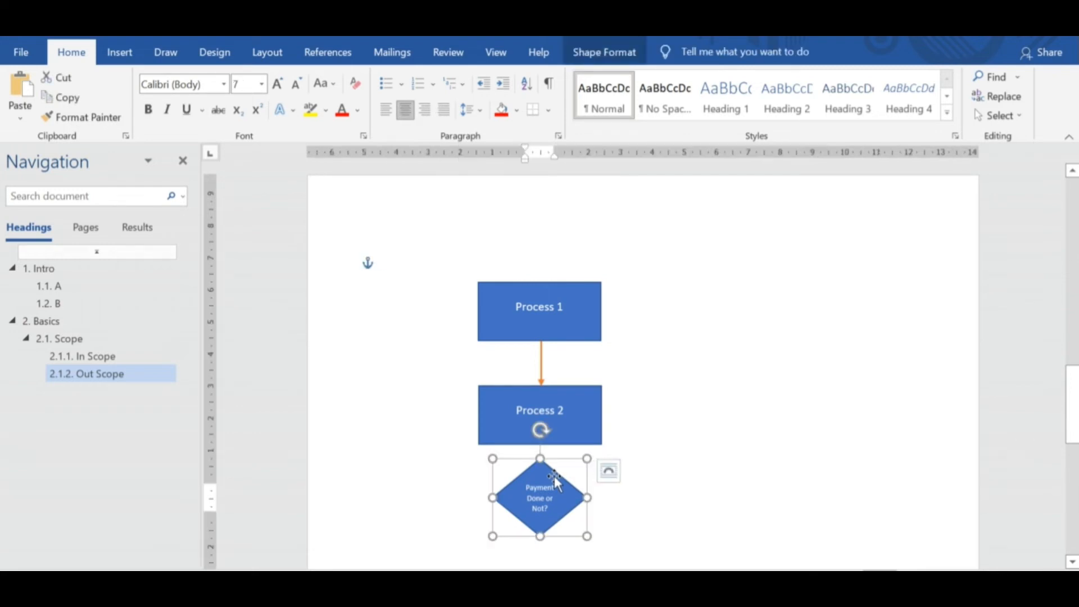
double_click(548, 470)
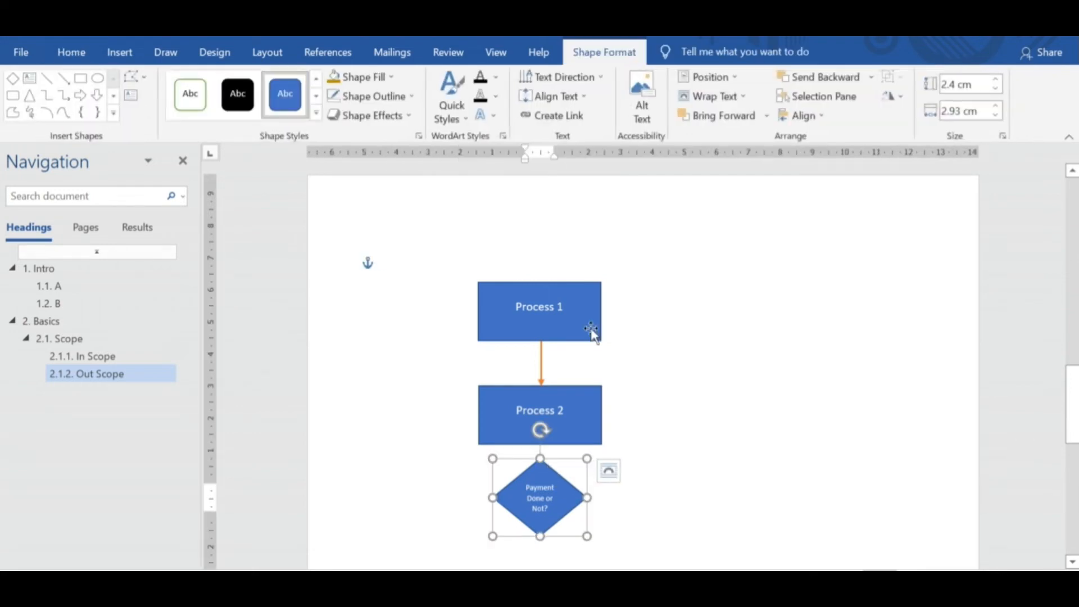
click(392, 79)
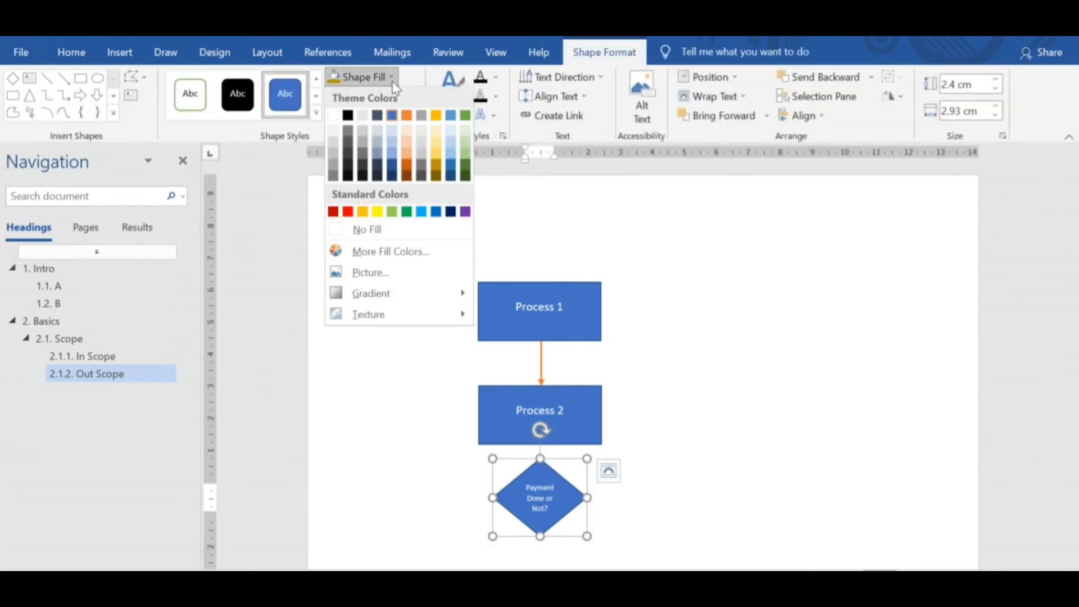
click(337, 213)
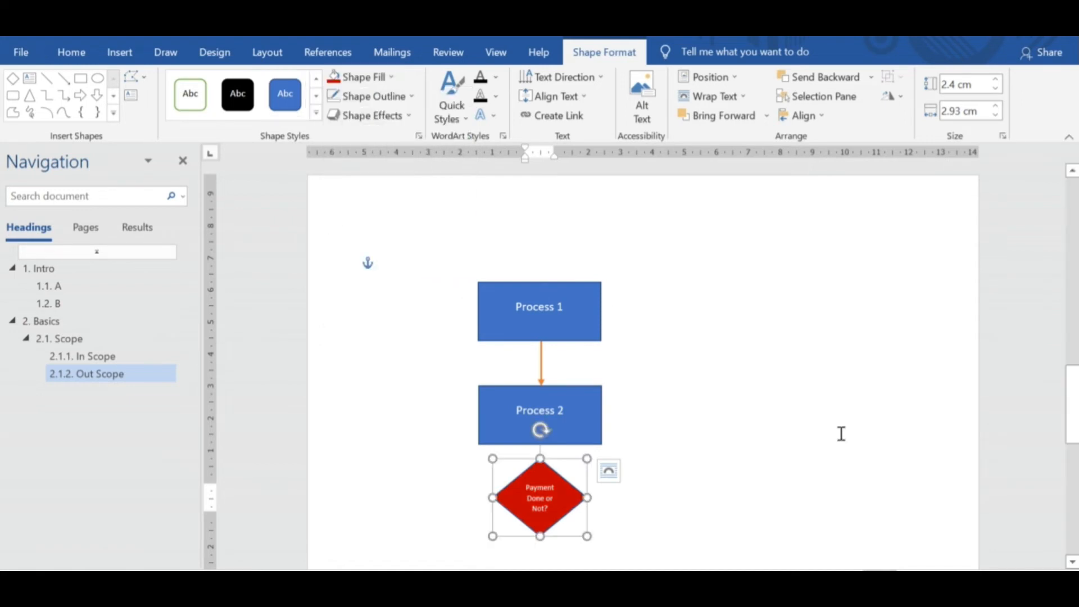
click(702, 455)
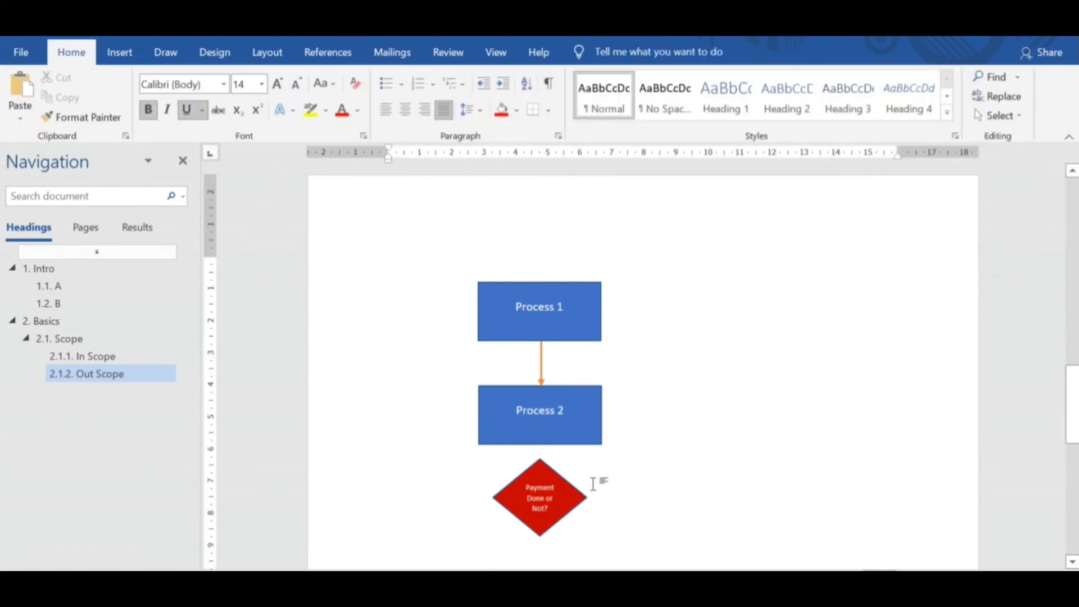
Paste two copies of the Process 2 rectangle and place one on each side of the red diamond.
click(593, 419)
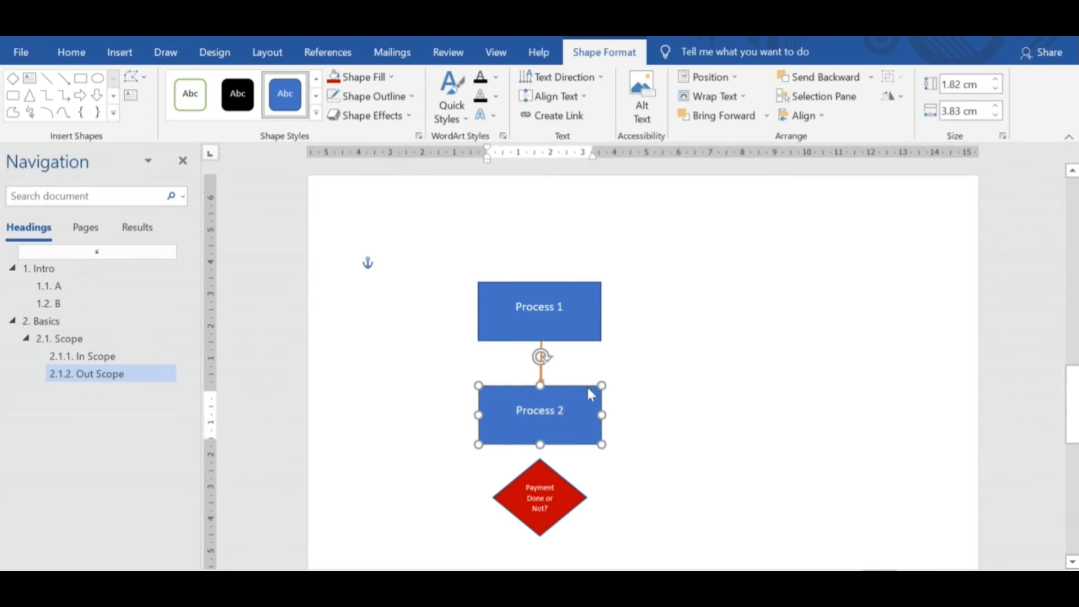
key(ctrl+v)
drag(601, 398, 759, 463)
key(ctrl+v)
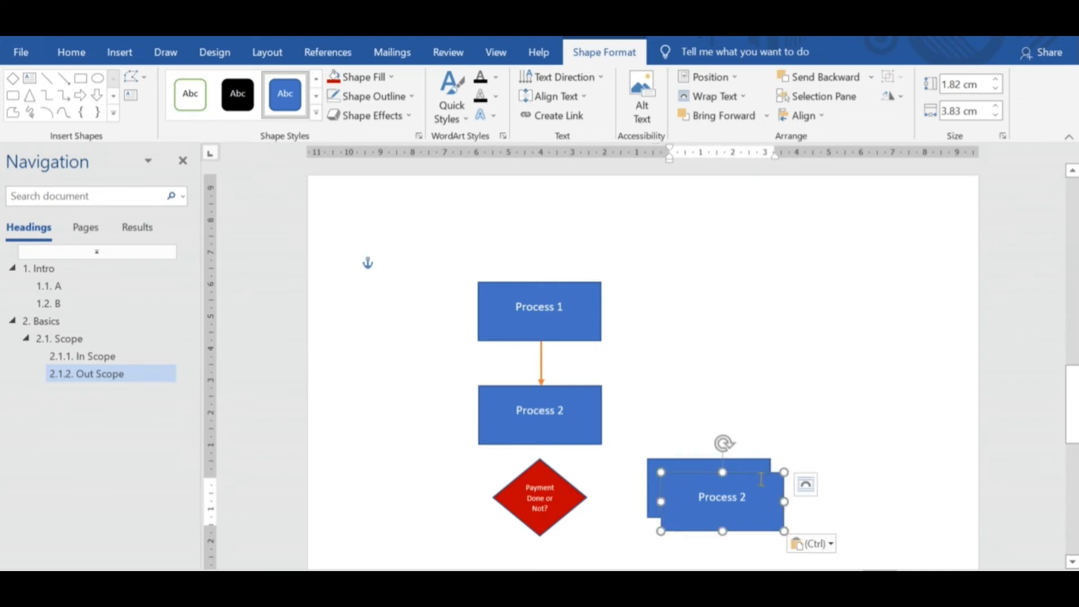
drag(768, 478, 444, 483)
click(790, 448)
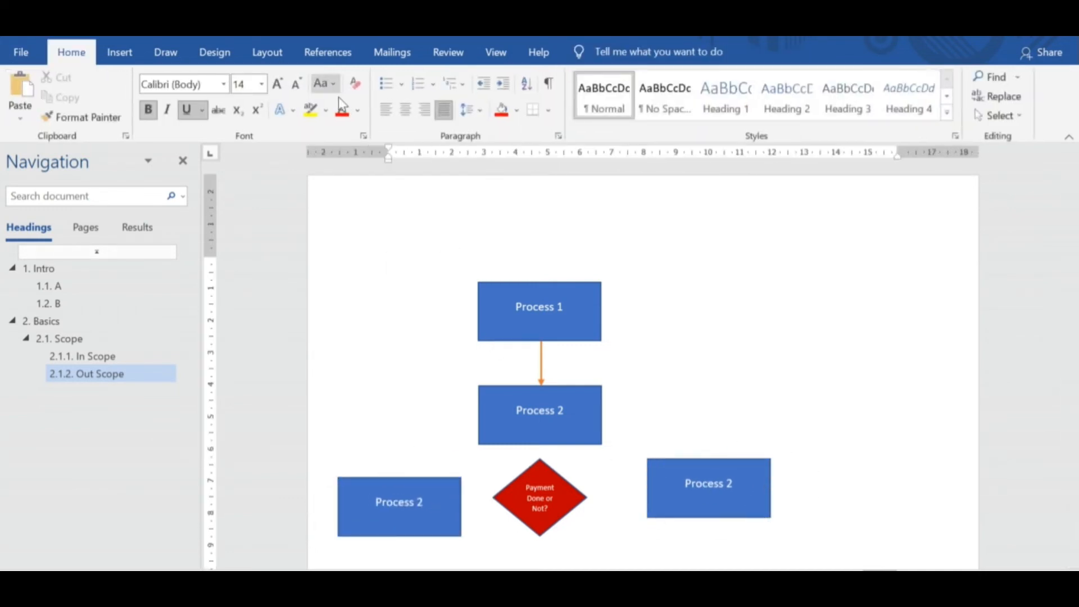
Draw straight arrows from the upper Process 2 rectangle to the diamond and from the diamond to both side rectangles.
right_click(675, 483)
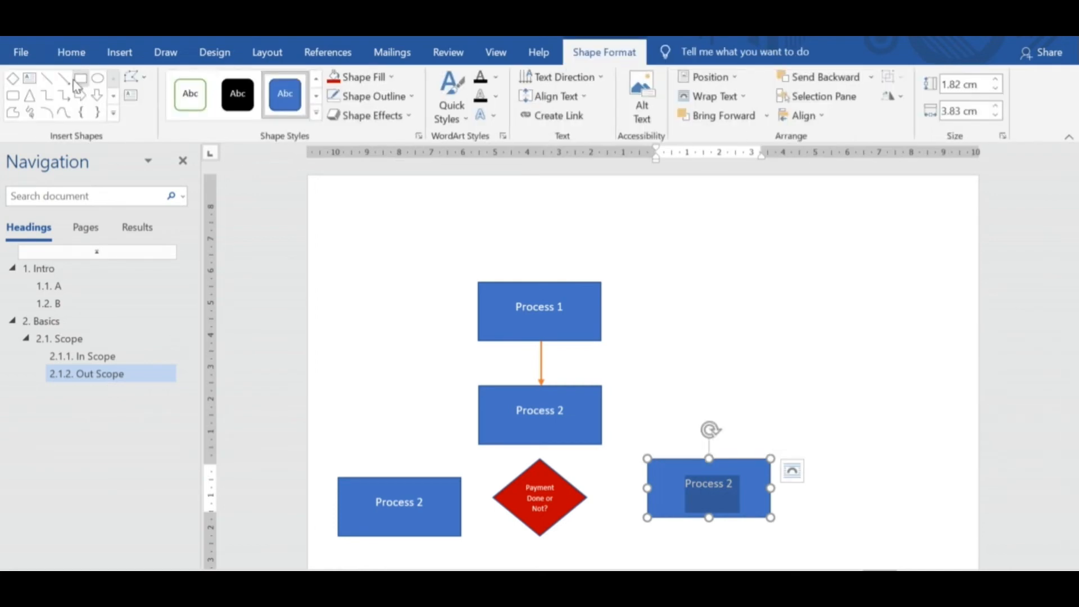
click(64, 77)
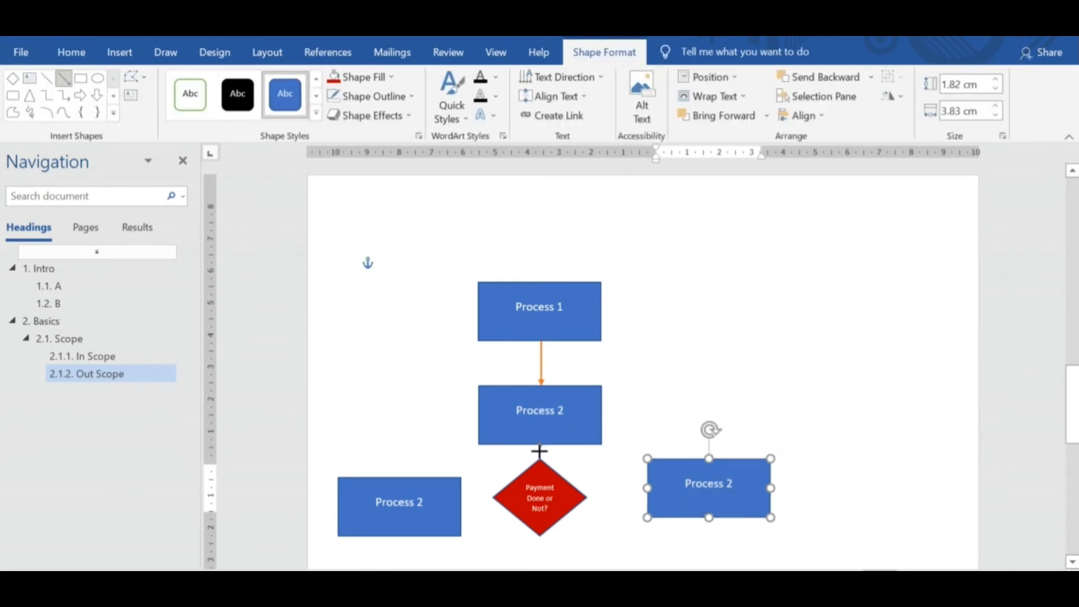
drag(540, 460, 541, 442)
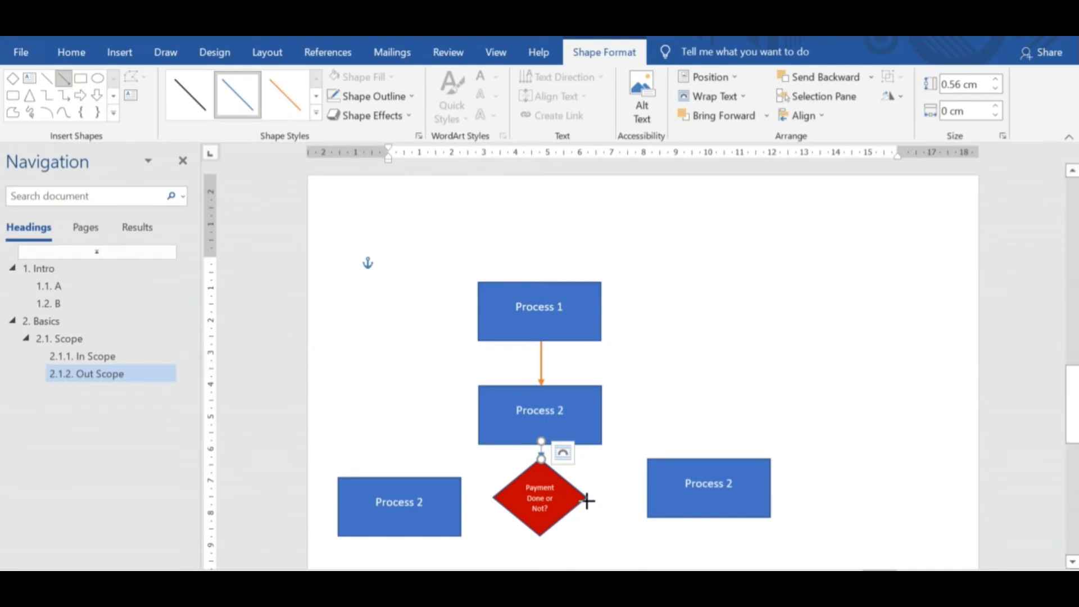
drag(587, 497, 652, 497)
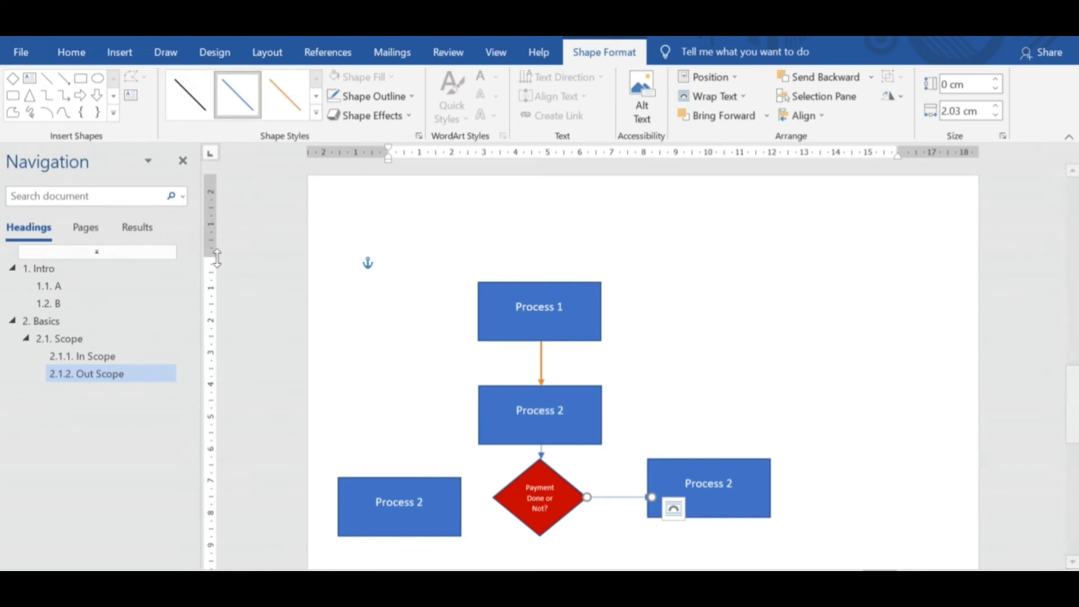
click(63, 78)
drag(493, 496, 457, 494)
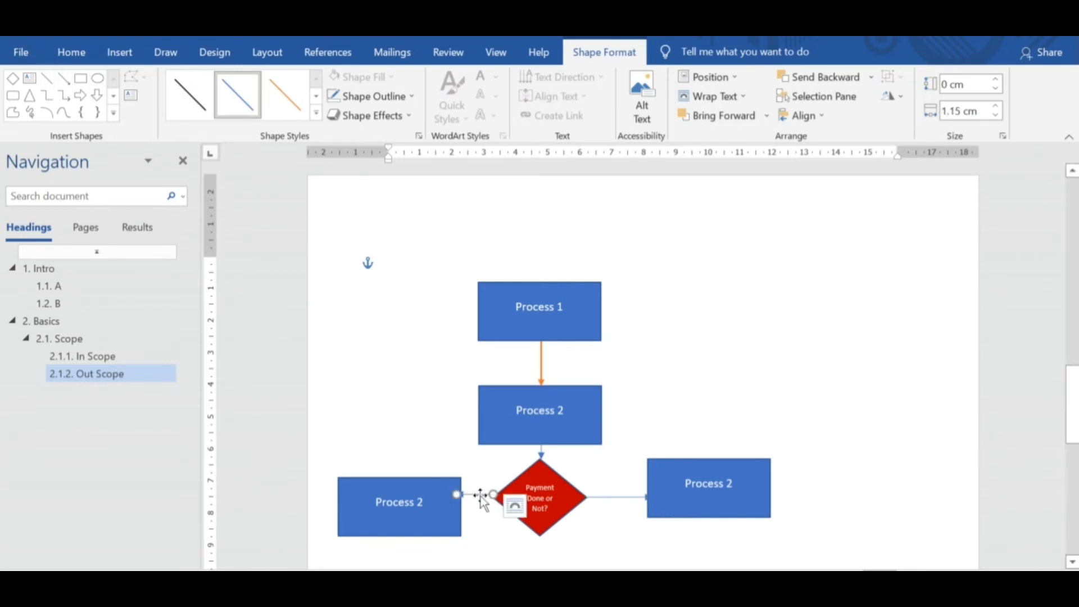
click(821, 421)
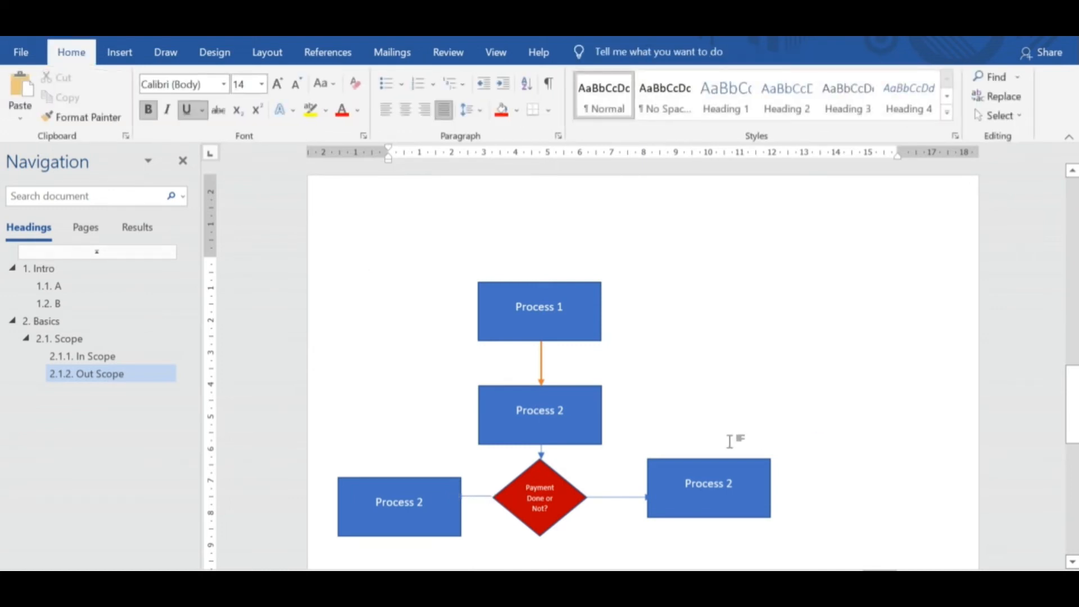
Copy the orange arrow's formatting with Format Painter onto the three blue arrows around the diamond.
click(544, 356)
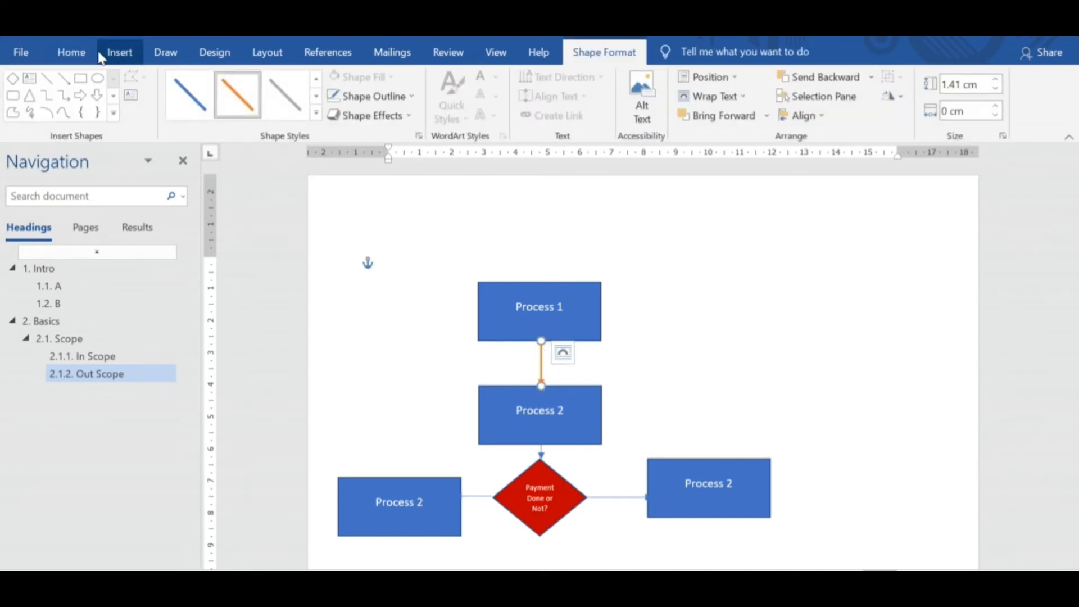
click(72, 54)
click(84, 117)
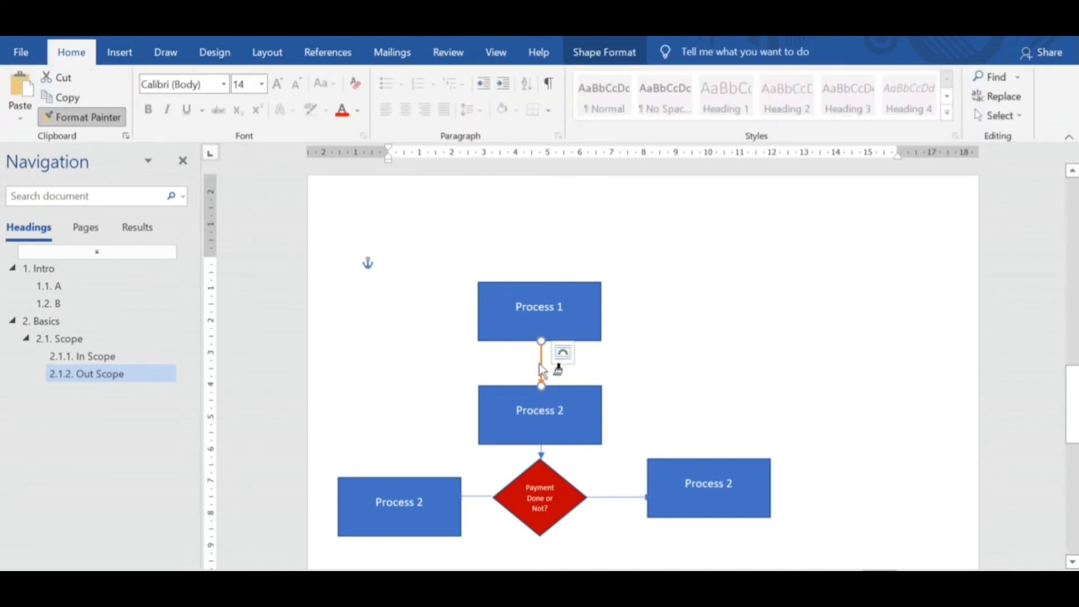
click(488, 497)
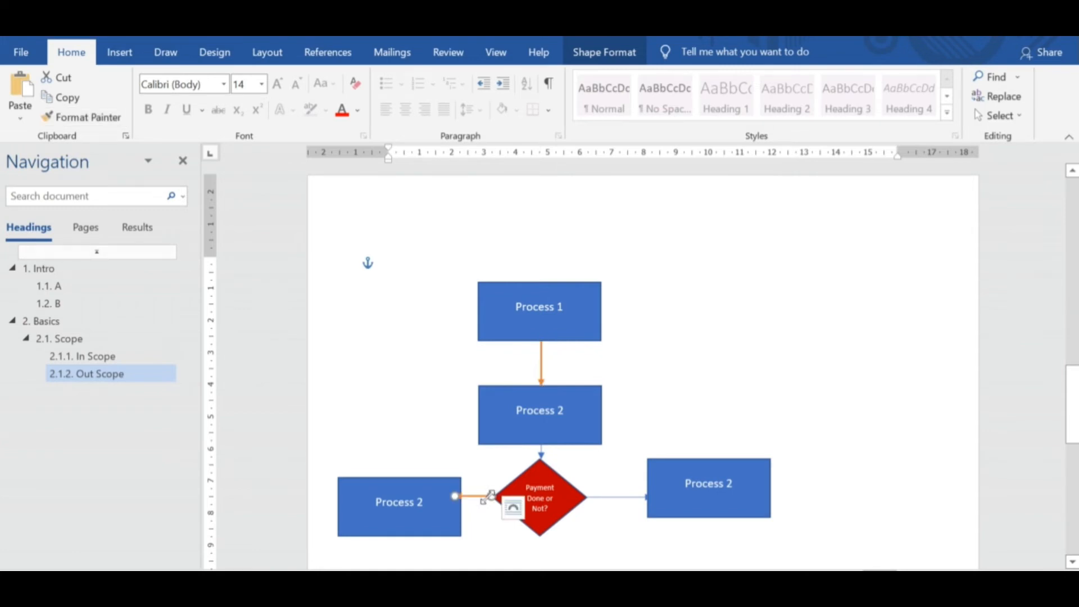
click(79, 120)
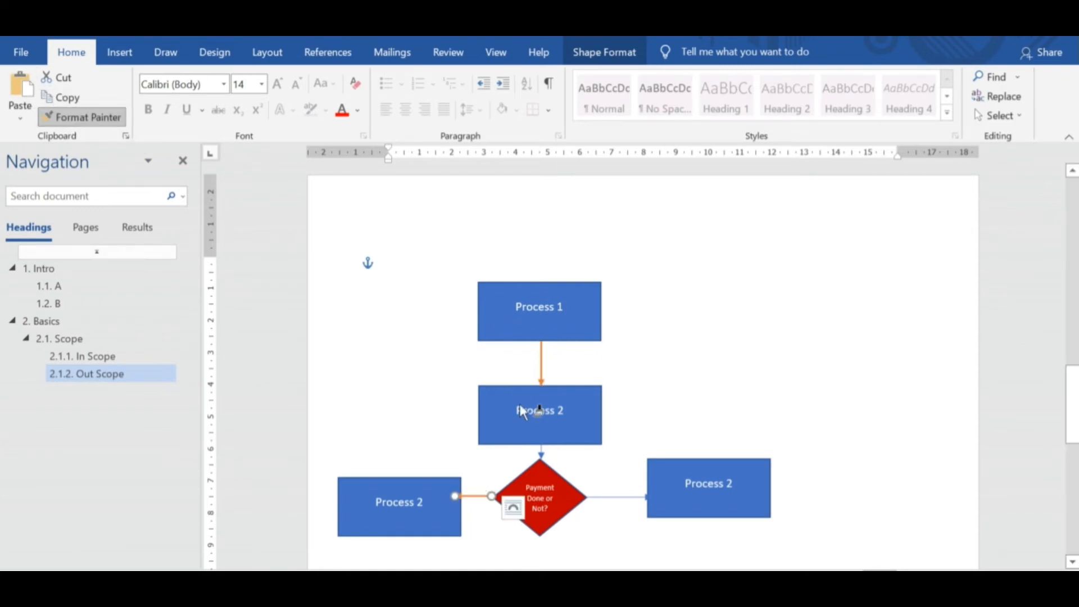
click(542, 454)
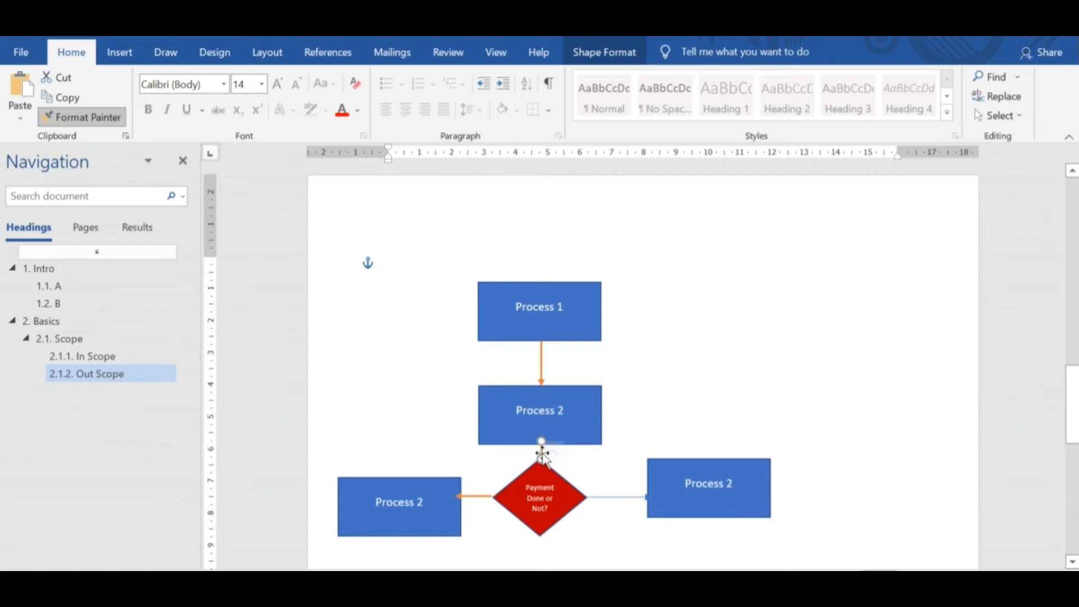
click(74, 116)
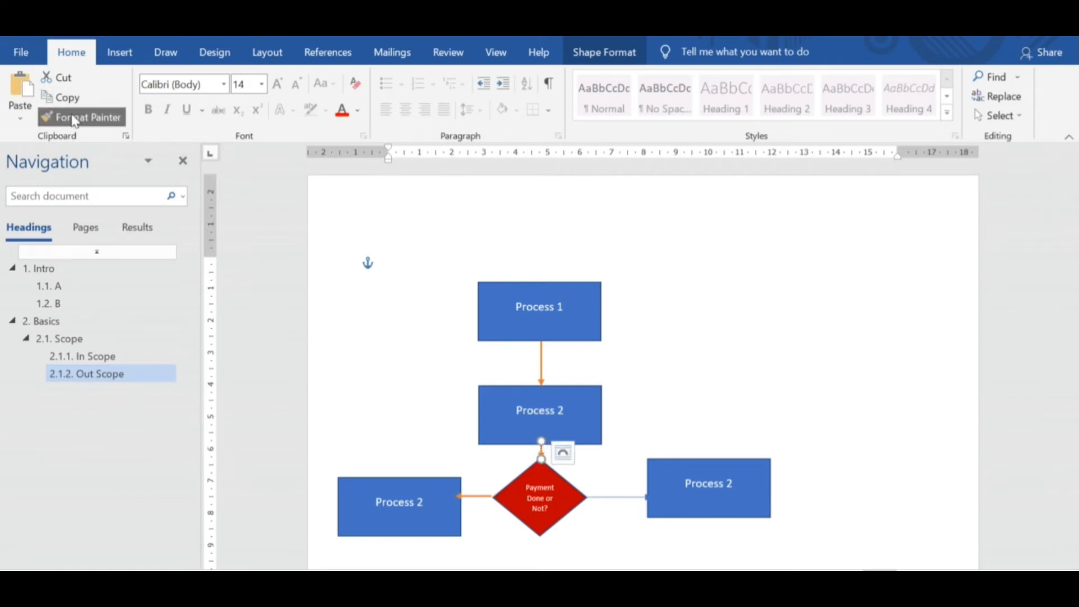
click(618, 497)
click(804, 417)
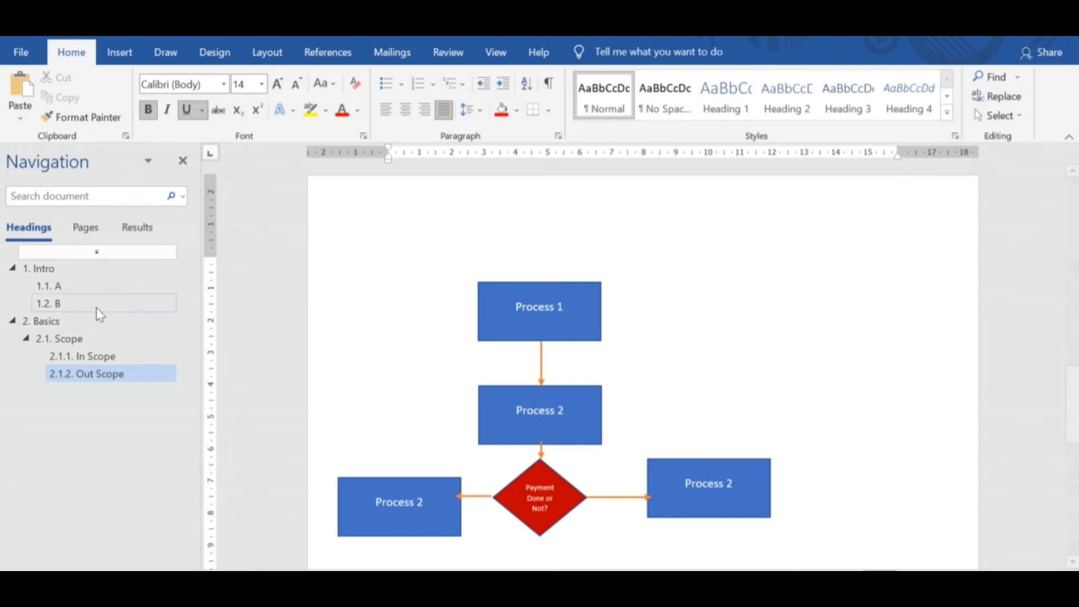
Add an empty line above the flowchart and insert a page break below it.
click(56, 286)
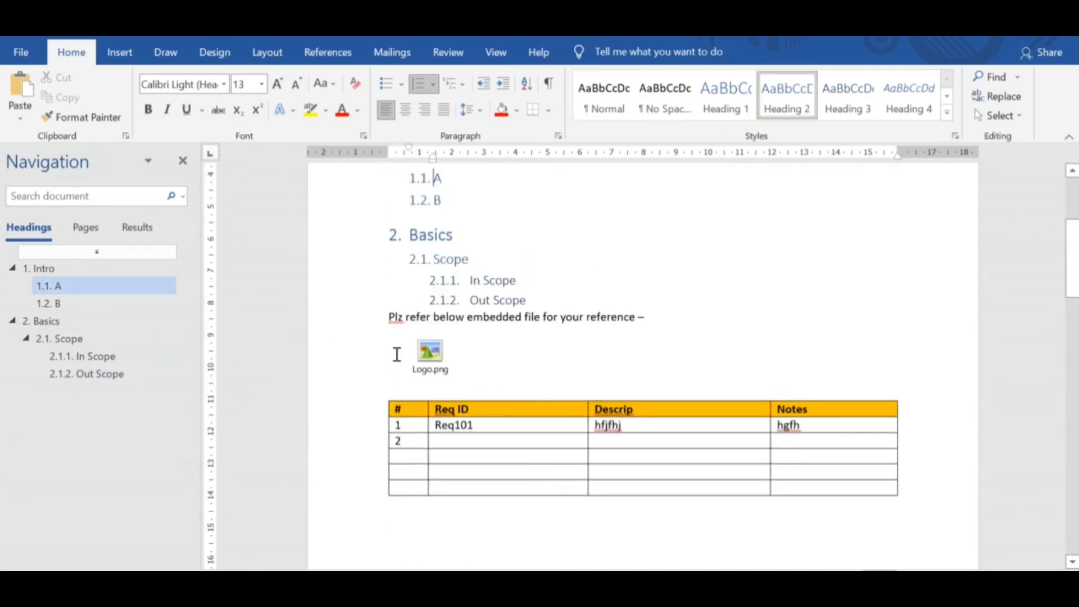
click(114, 59)
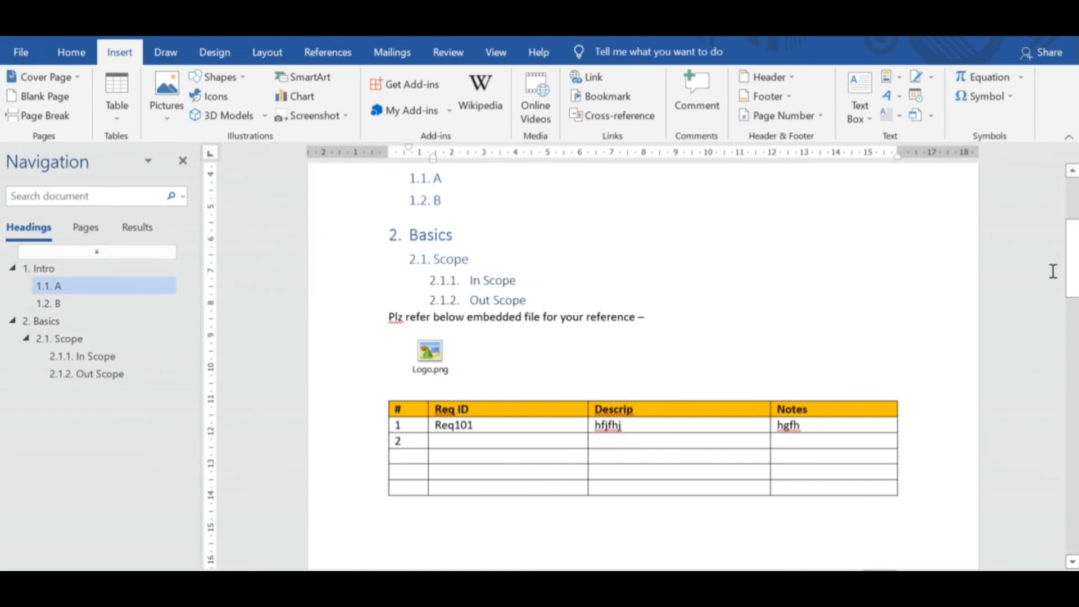
drag(1072, 264, 1074, 518)
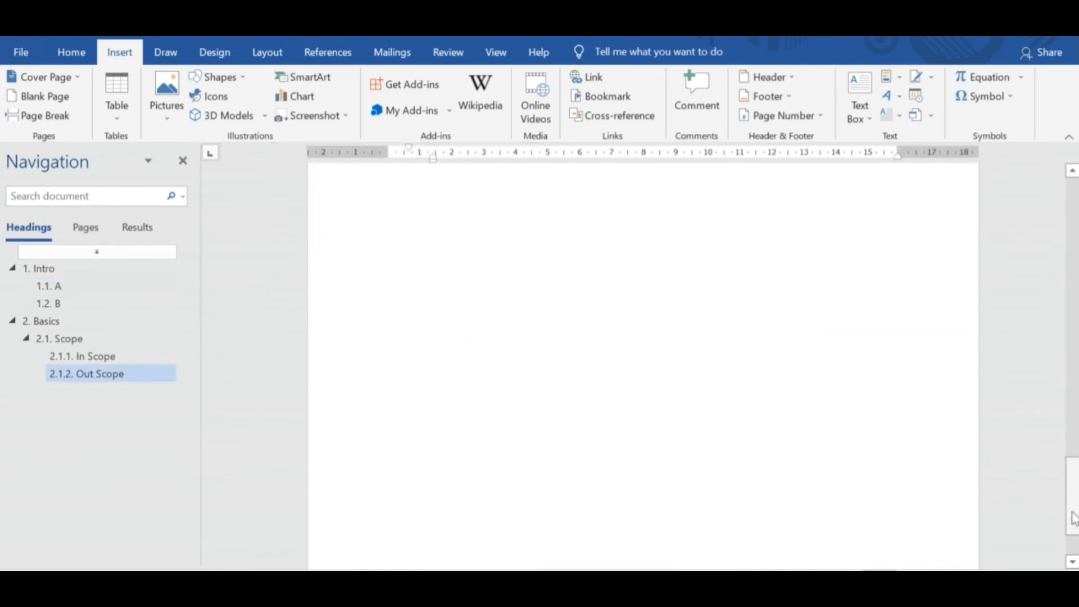
click(512, 302)
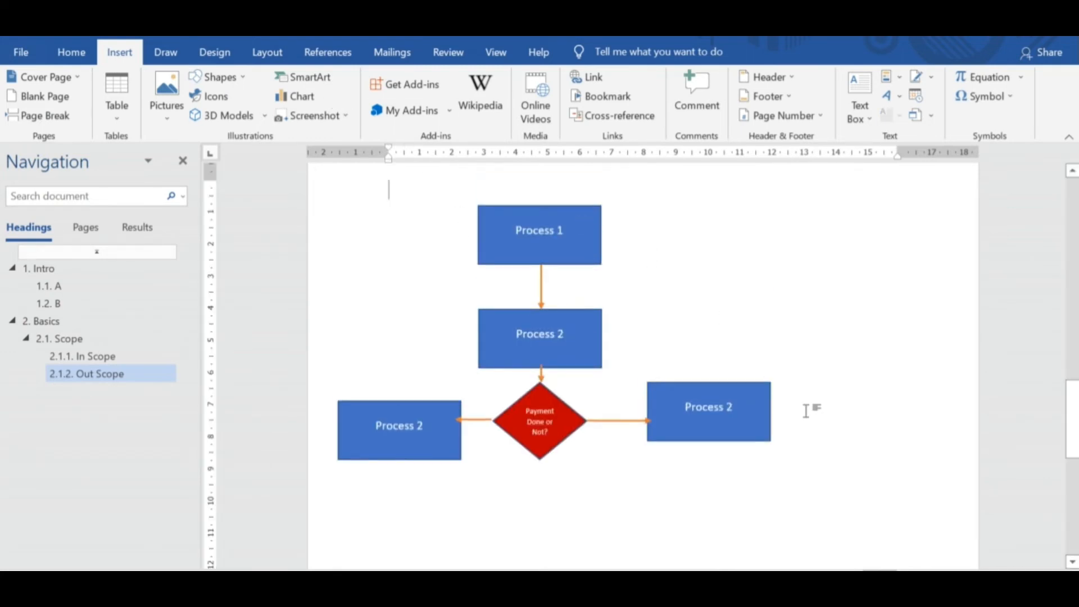
key(Return)
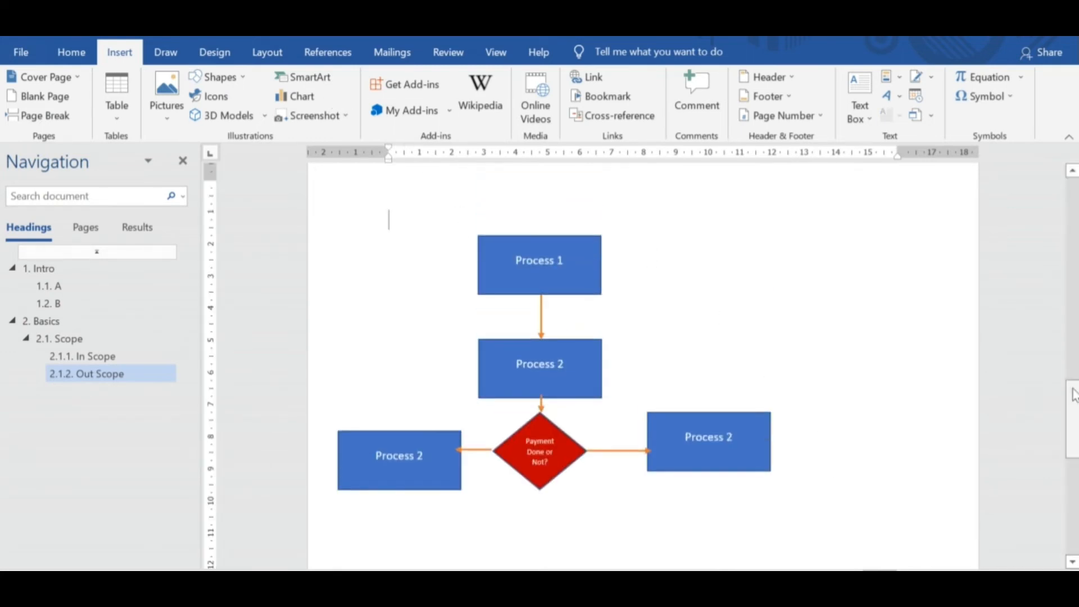
drag(1072, 420, 1073, 460)
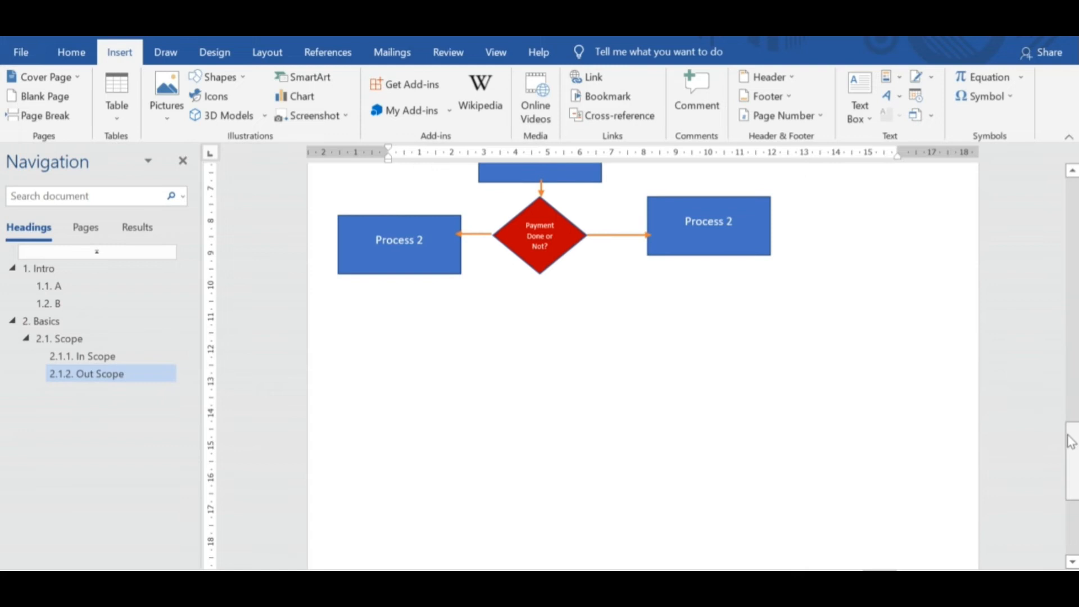
click(670, 303)
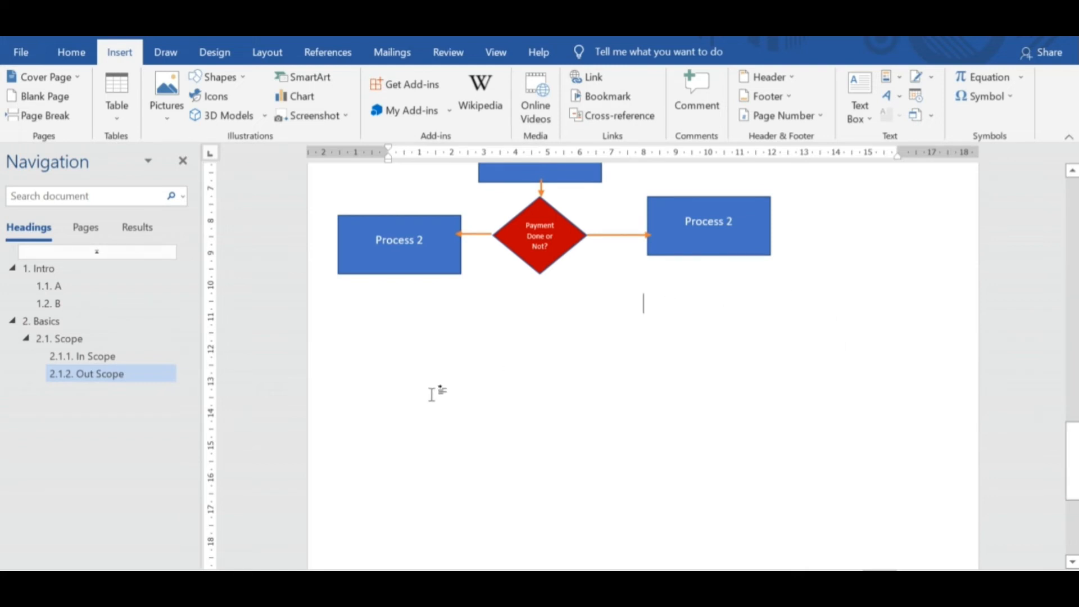
key(ctrl+Return)
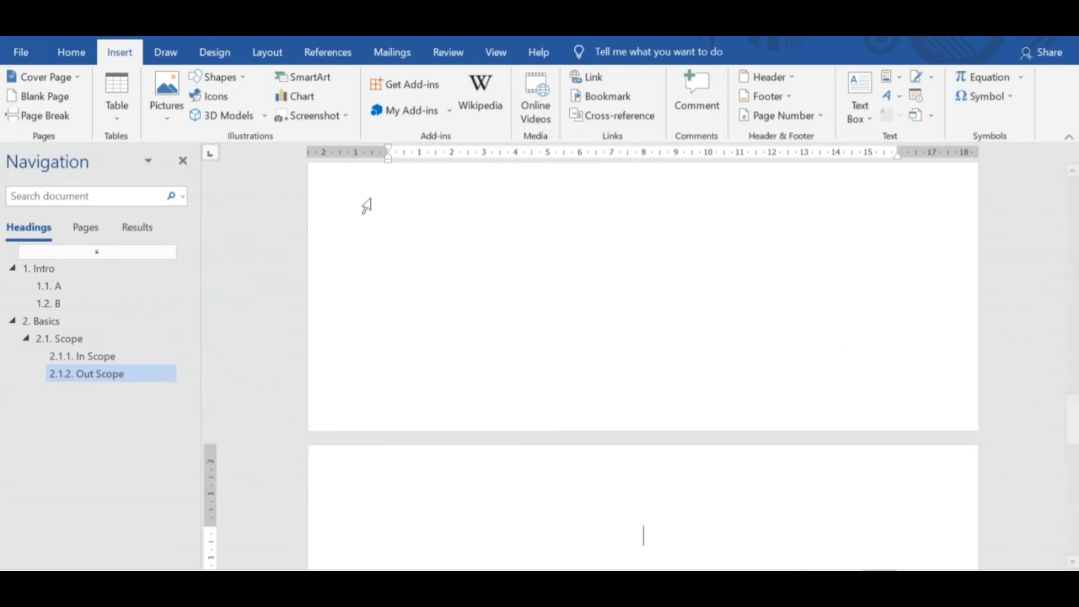
Insert an Interconnected Block Process SmartArt graphic on the new page and recolour it with the second Colorful variant in grey to orange.
click(67, 56)
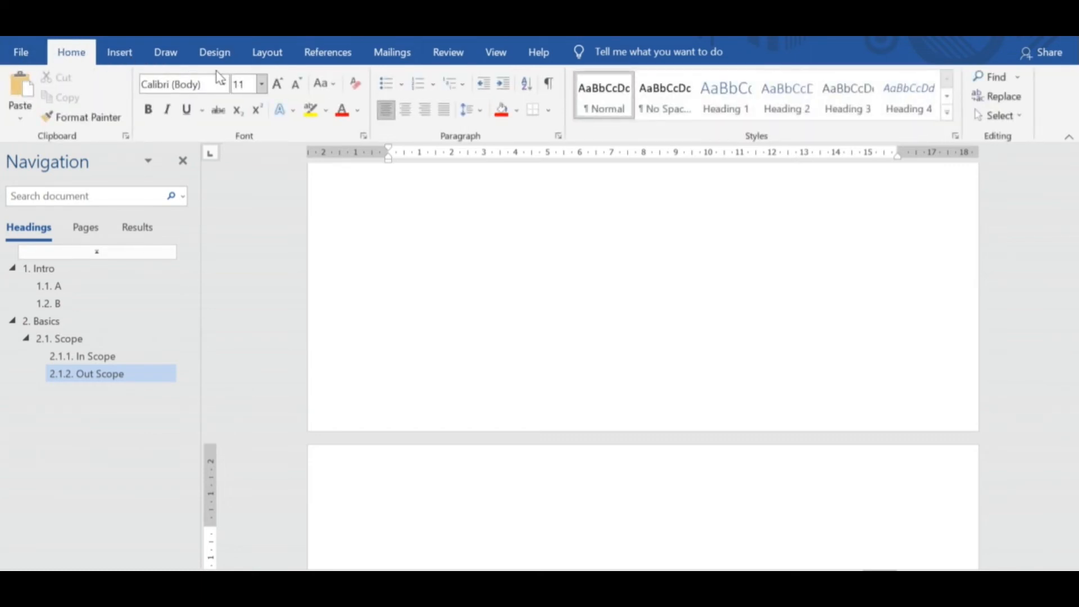
click(119, 54)
click(329, 86)
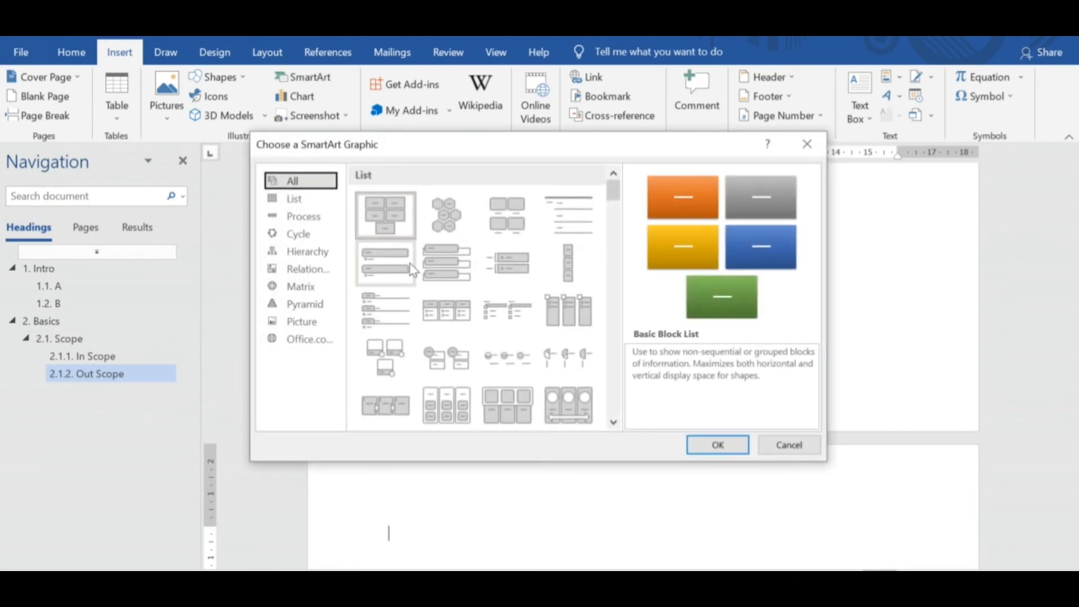
click(303, 216)
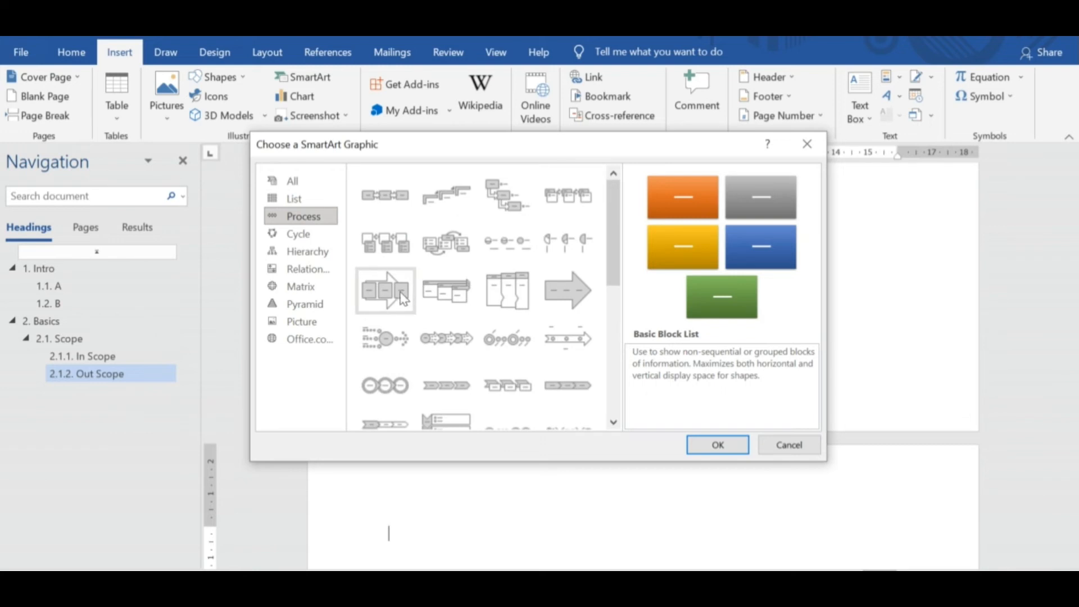
click(508, 298)
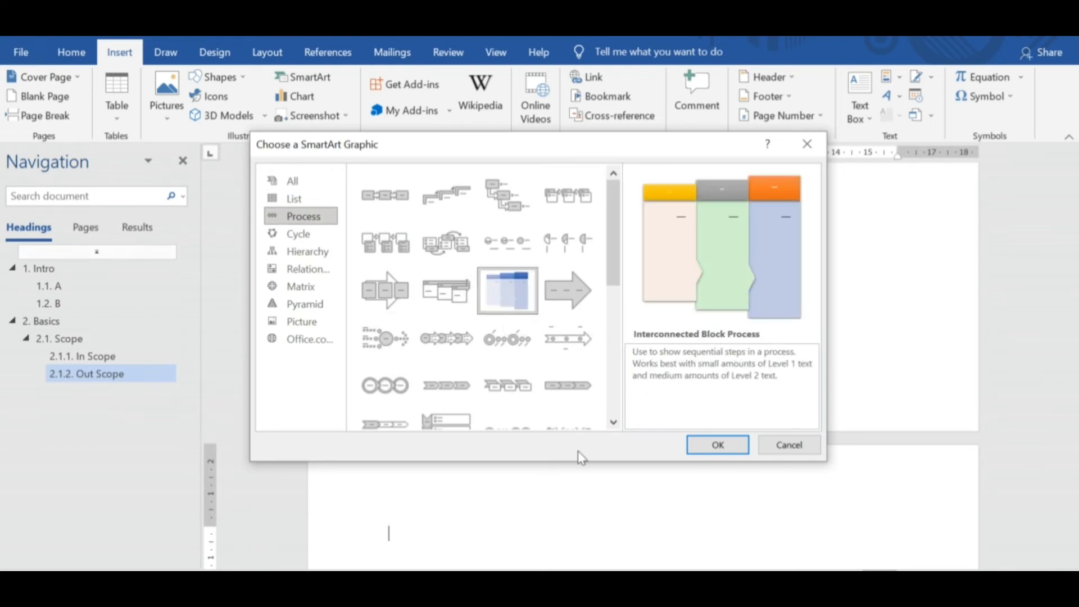
click(710, 447)
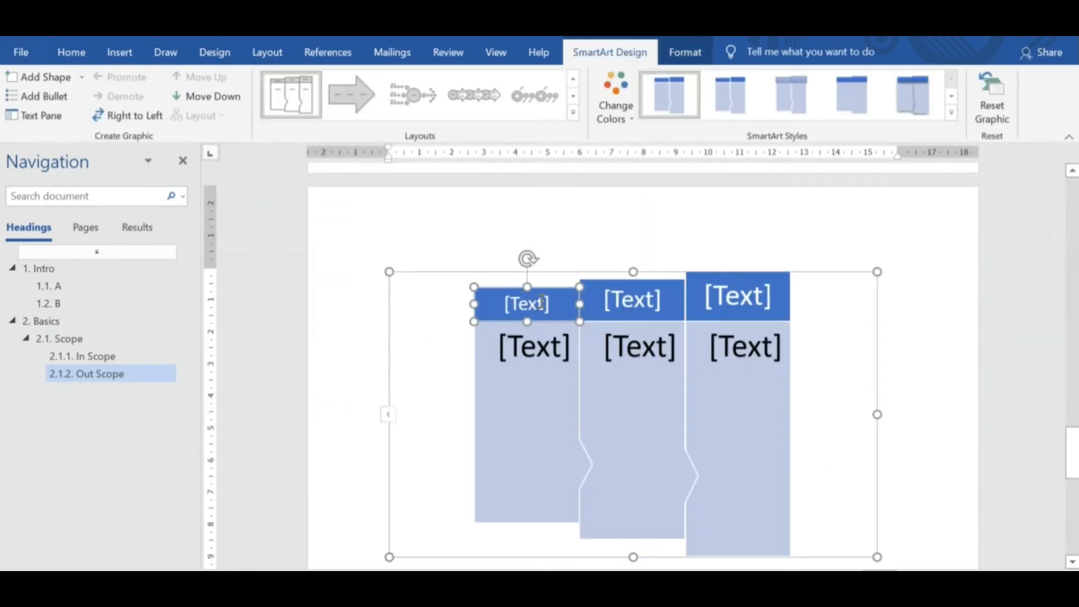
click(636, 125)
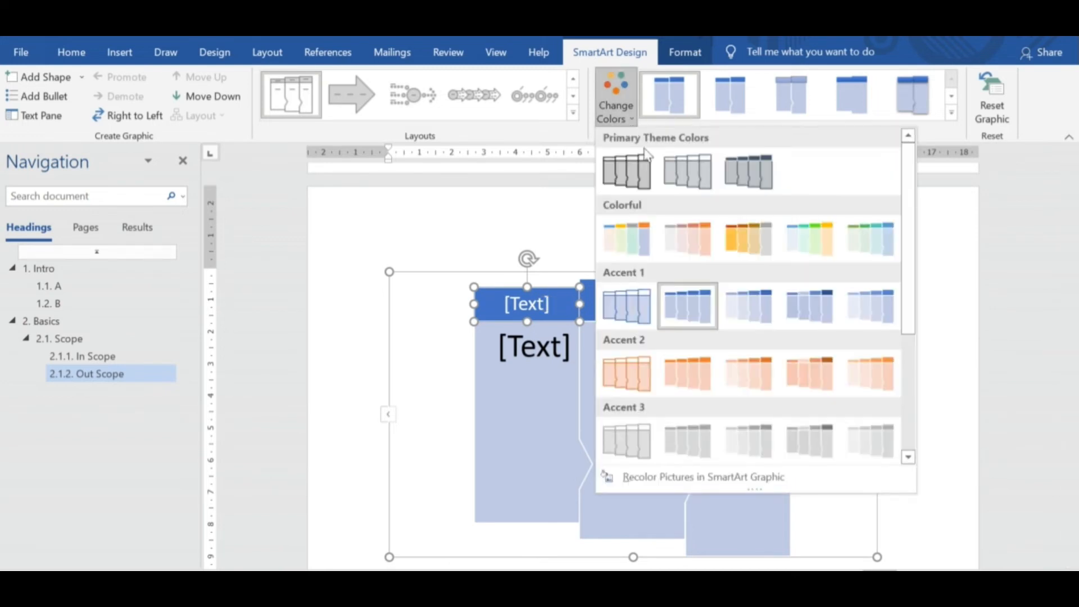
click(691, 249)
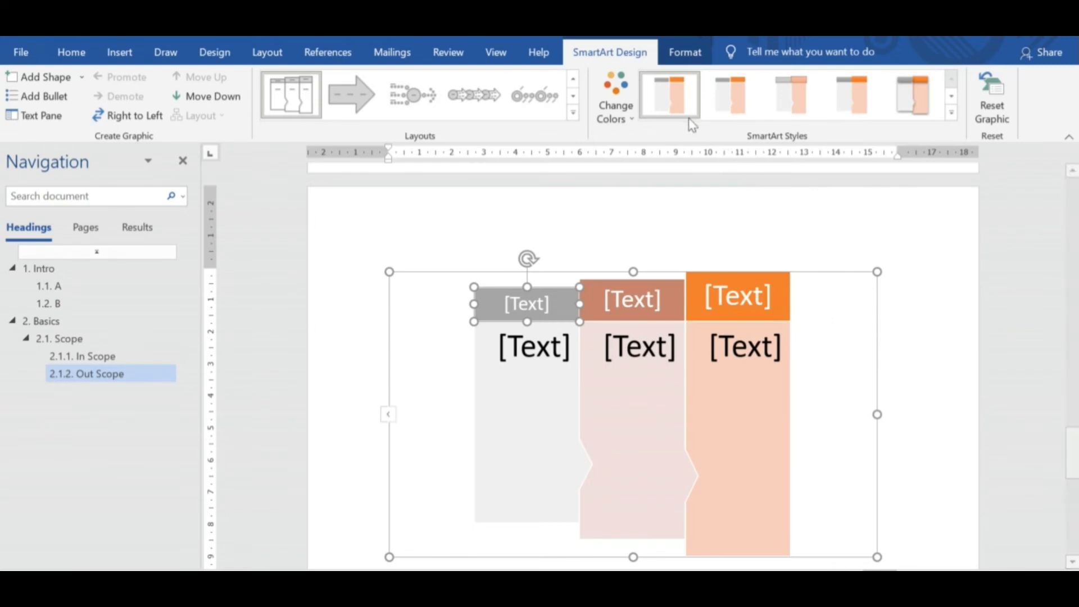
Recolour the SmartArt graphic with the fifth Colorful variant, running from green to blue.
click(628, 121)
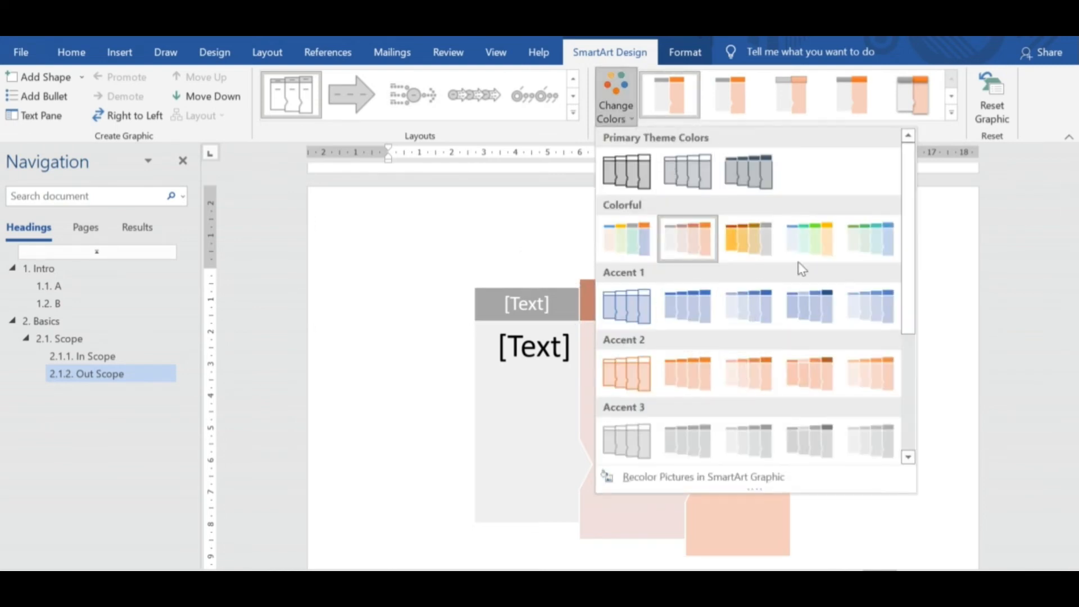
click(873, 253)
click(942, 416)
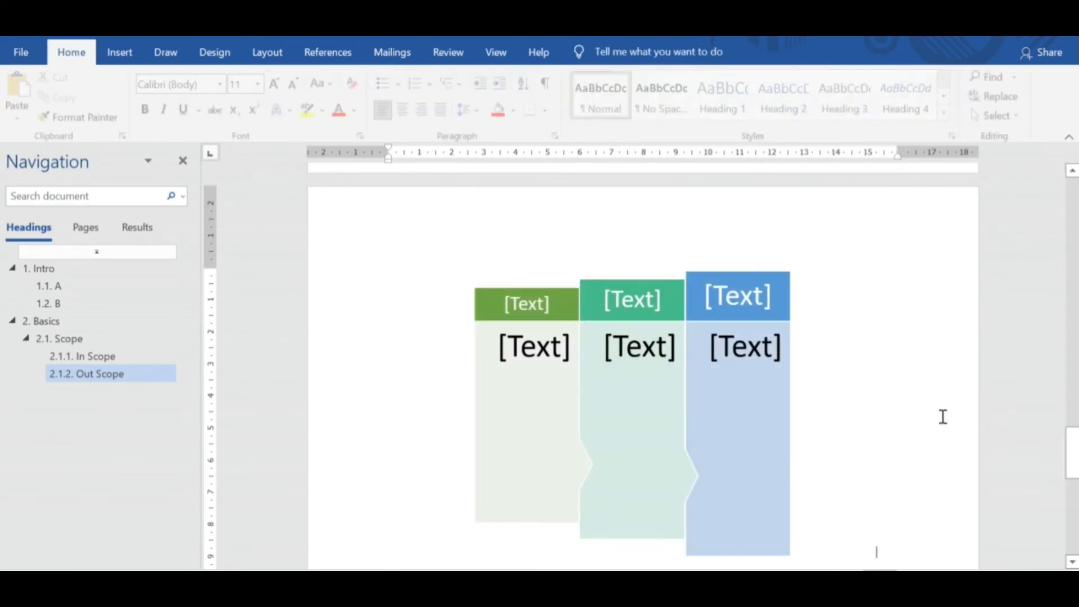
Label the green first header block of the SmartArt graphic "Process 1".
click(527, 304)
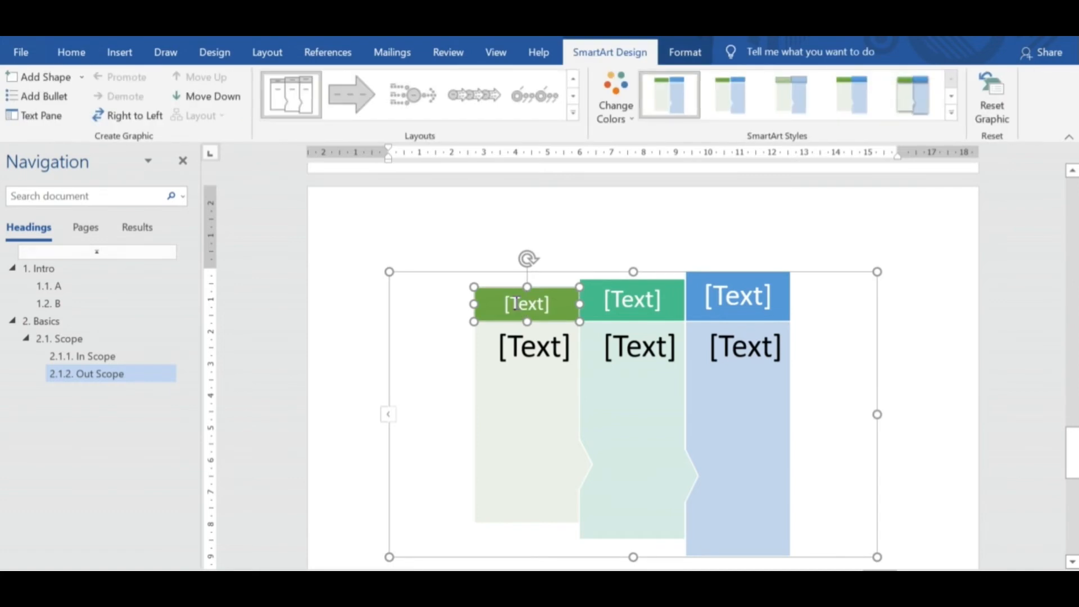
click(515, 304)
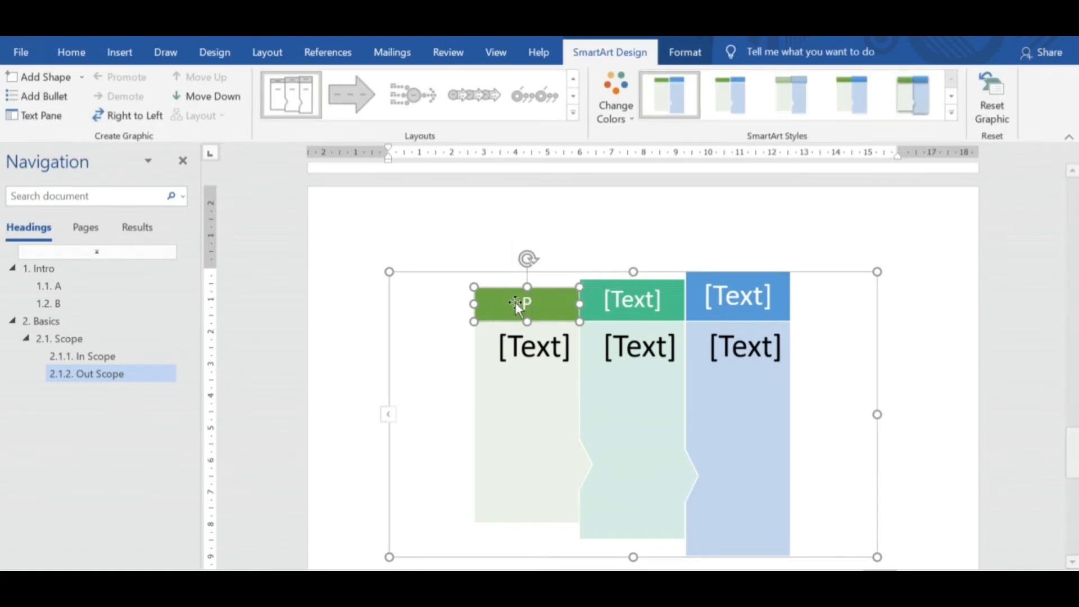
text(Process 1)
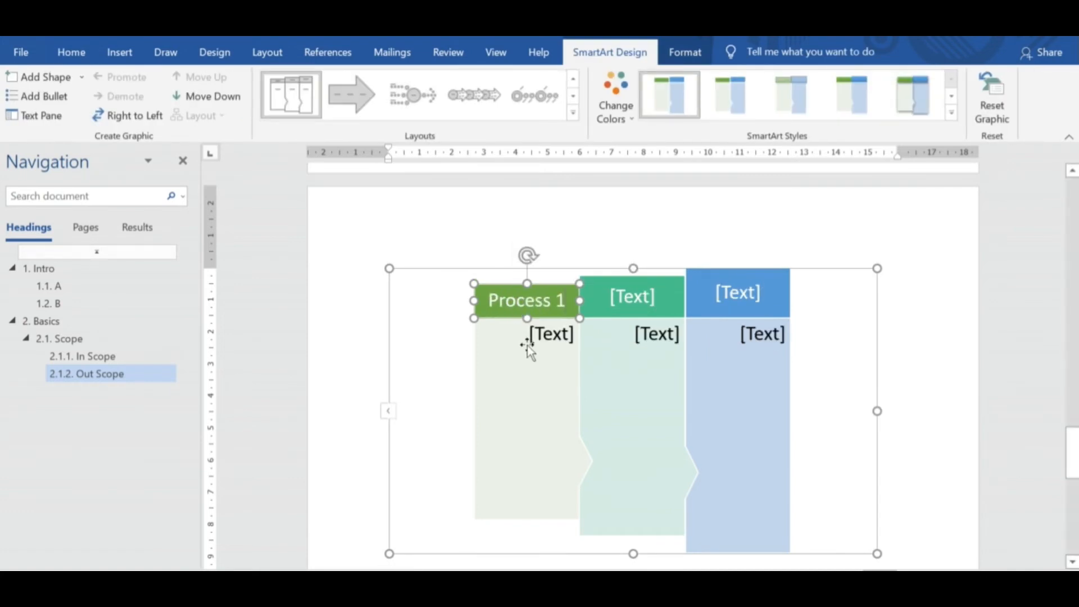
click(527, 345)
click(644, 301)
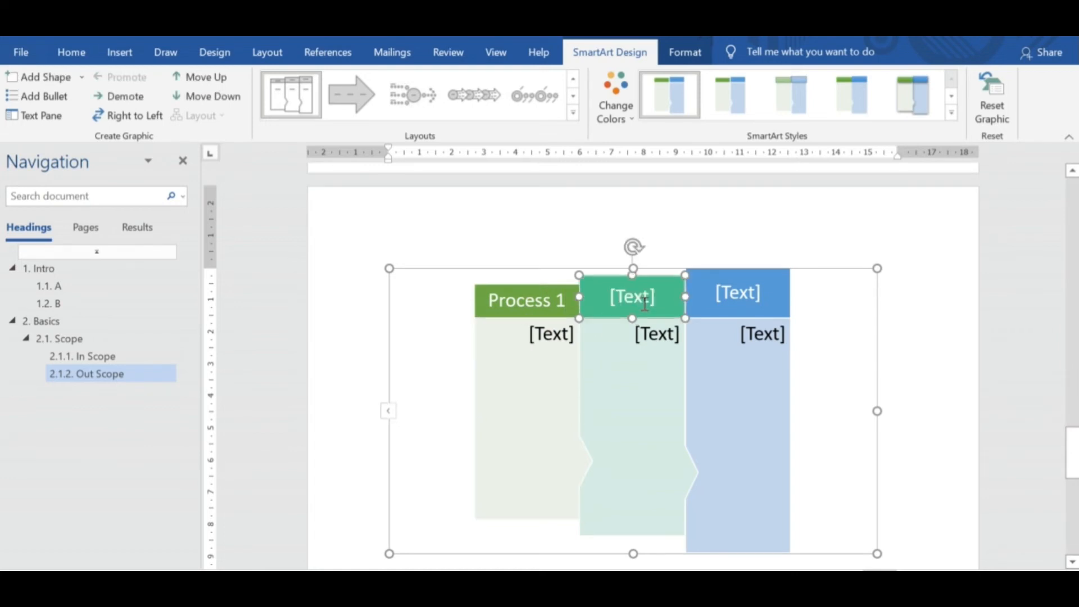
click(931, 405)
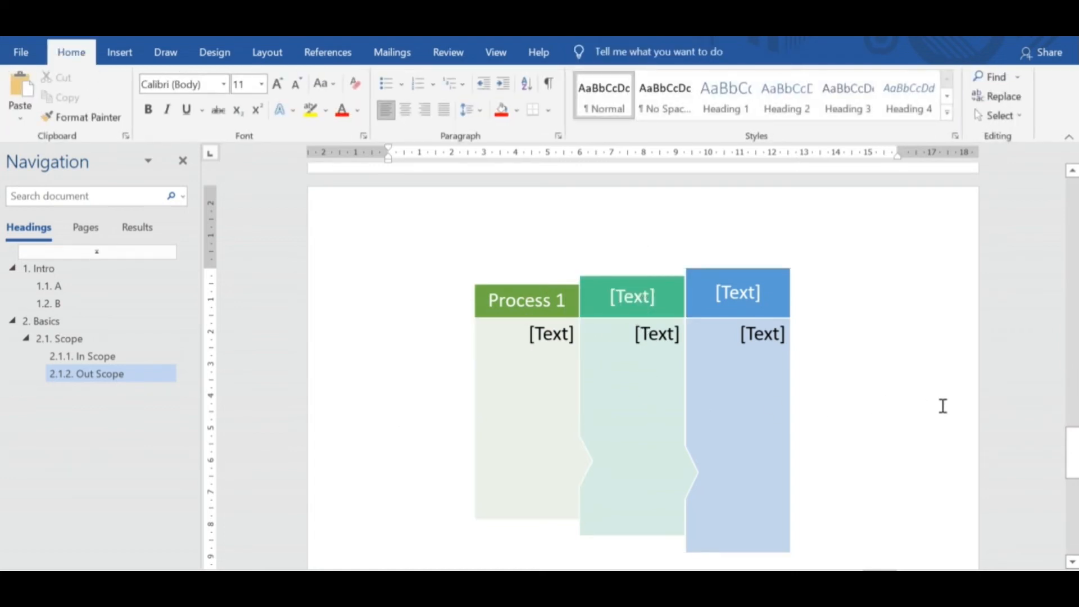
Insert a standard pie chart below the SmartArt graphic.
click(118, 51)
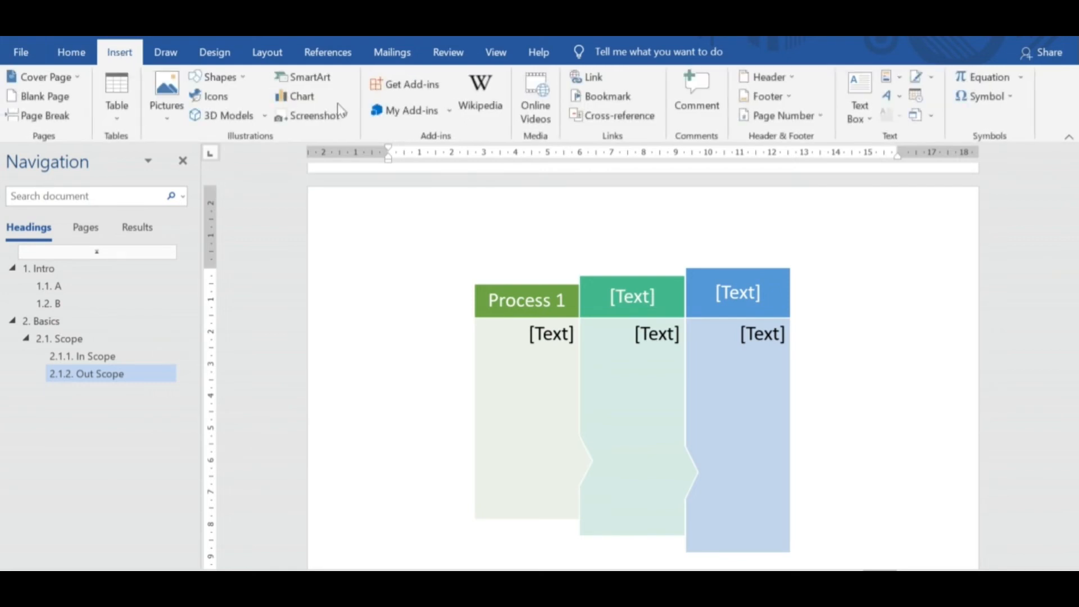
click(286, 101)
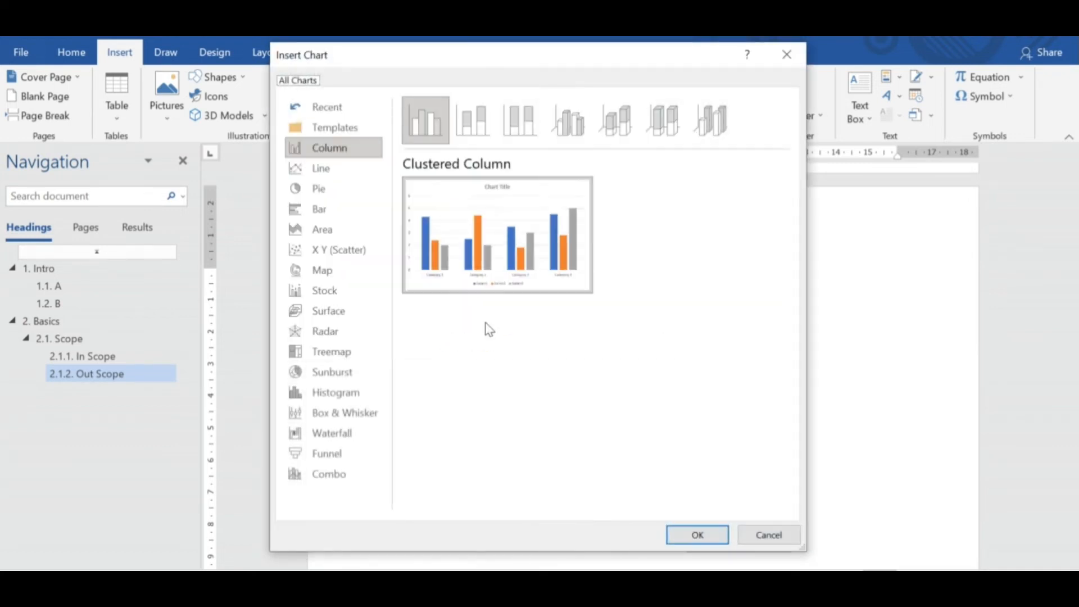
click(325, 186)
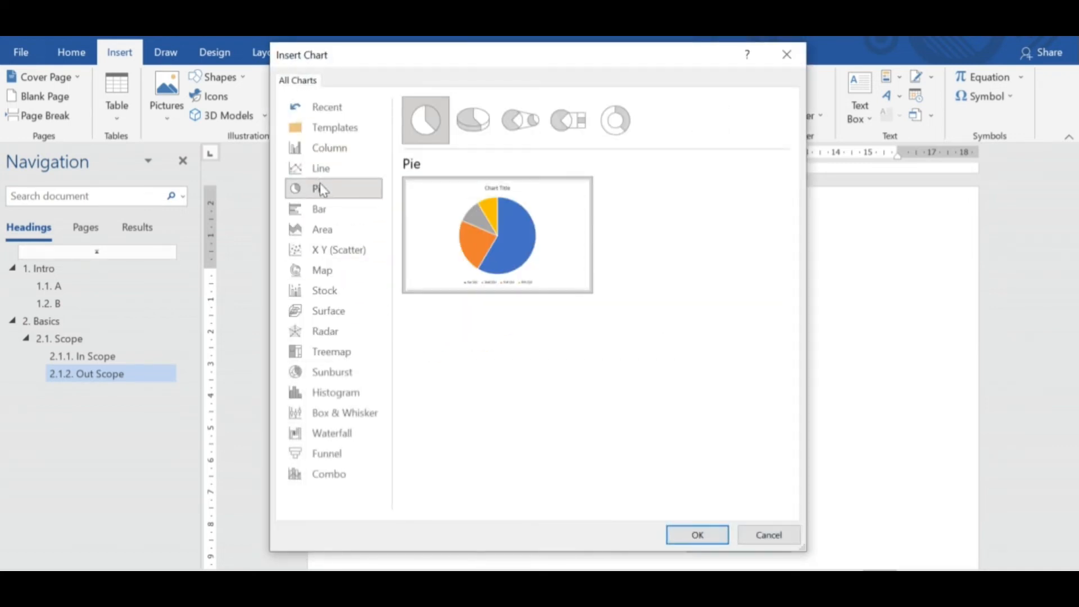
click(699, 537)
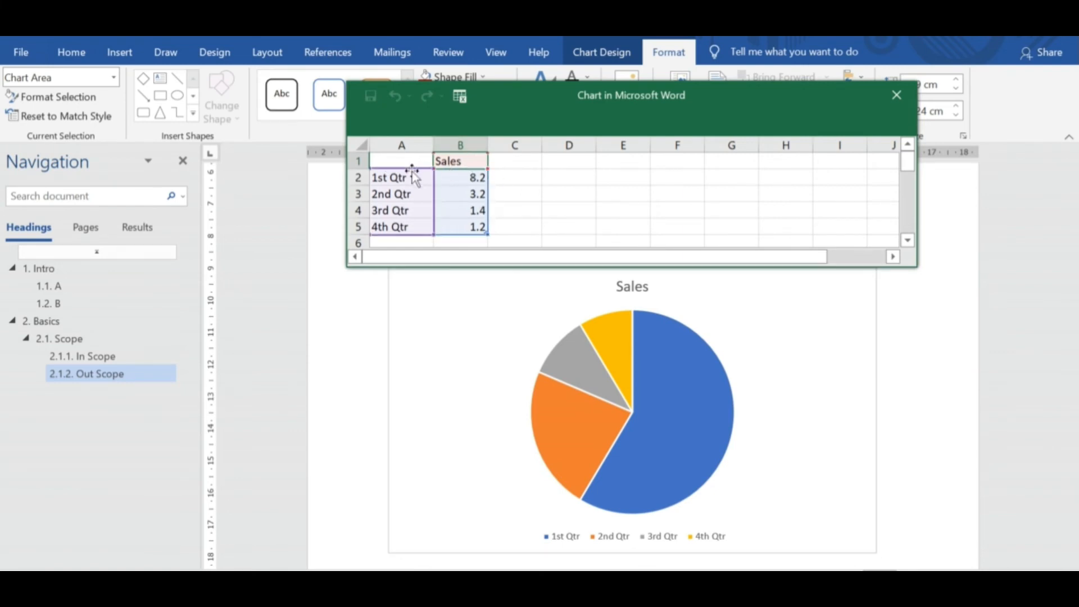
Replace the Sales heading in cell B1 of the chart's data sheet with "Currency".
double_click(453, 162)
key(BackSpace)
key(BackSpace)
key(BackSpace)
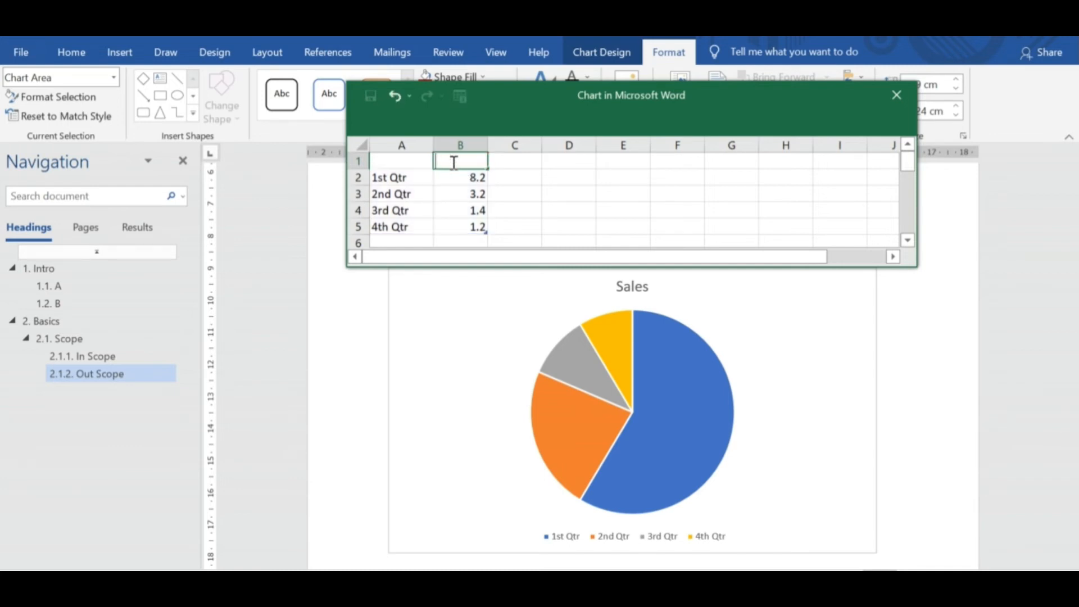
text(Currency)
click(564, 210)
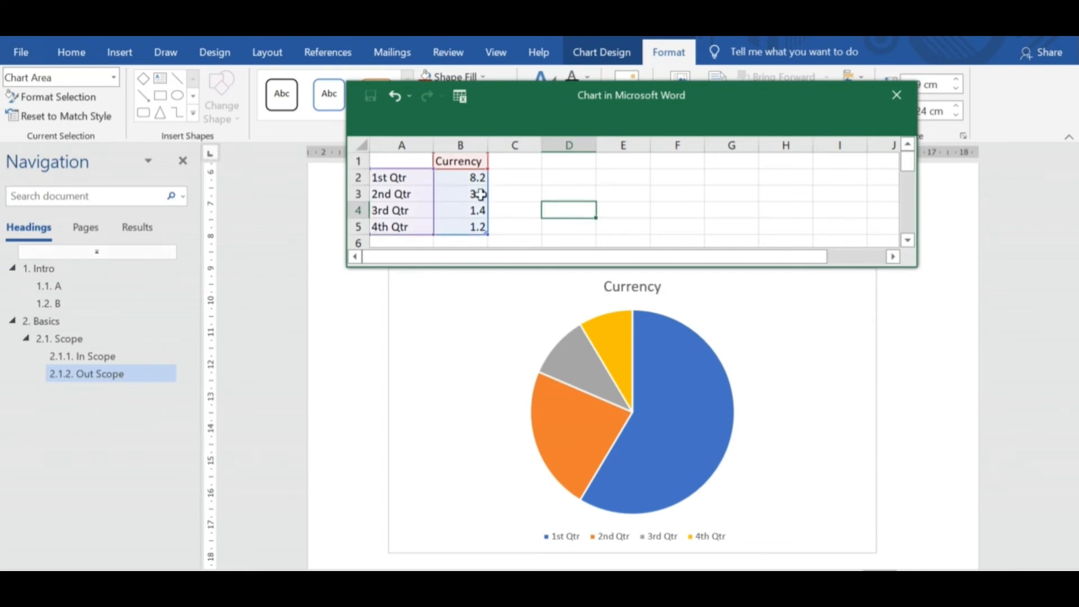
Enter "Doll" for 1st Qtr and "INR" for 2nd Qtr in the chart data, and close the data sheet.
click(475, 182)
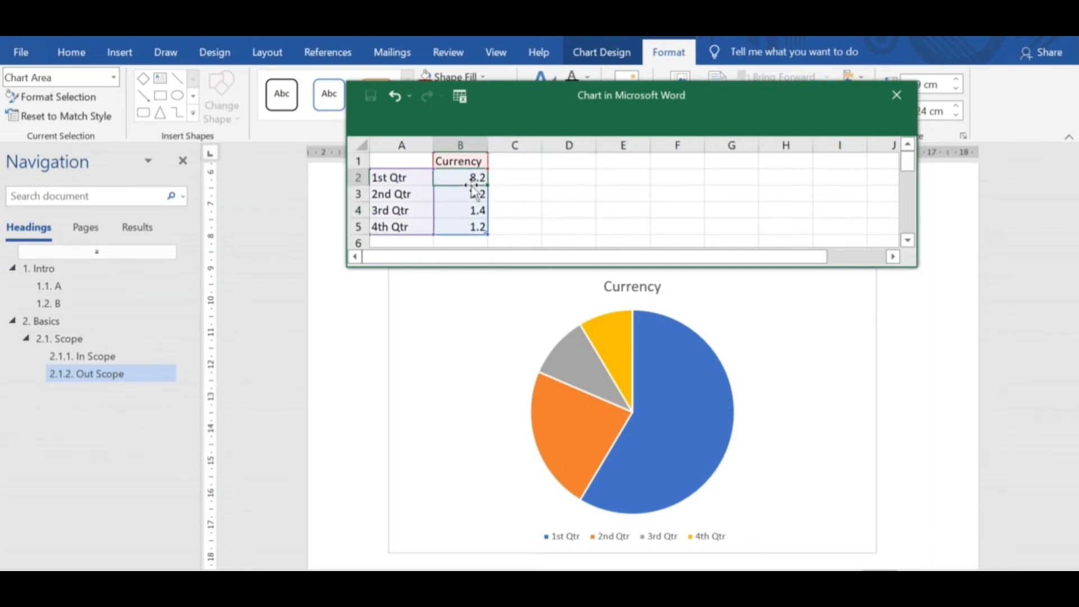
text(Do)
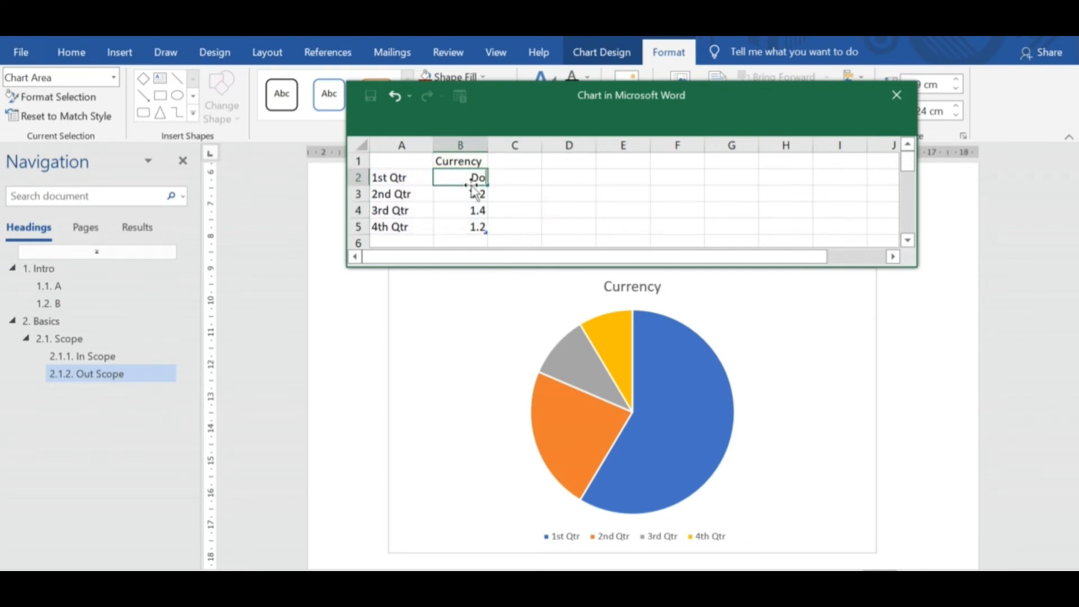
text(ll)
key(Return)
key(BackSpace)
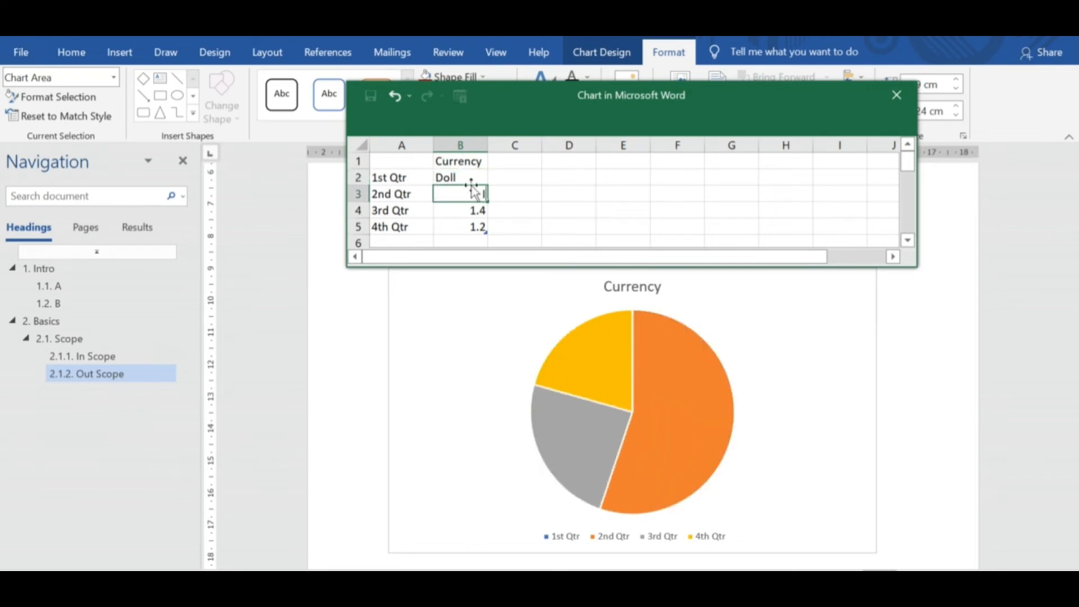
text(INR)
key(Return)
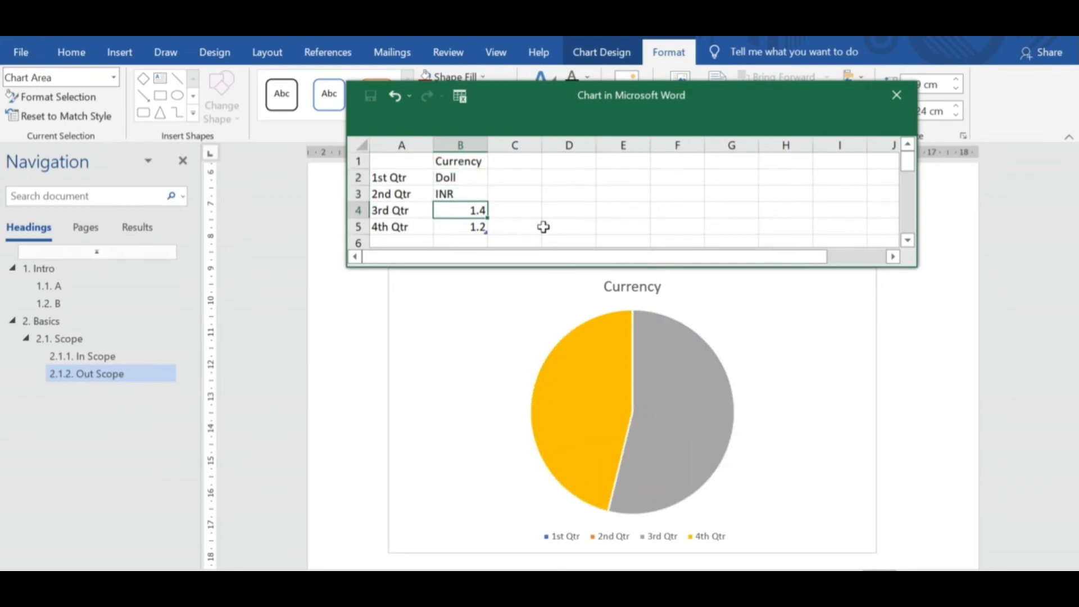
click(897, 95)
click(405, 241)
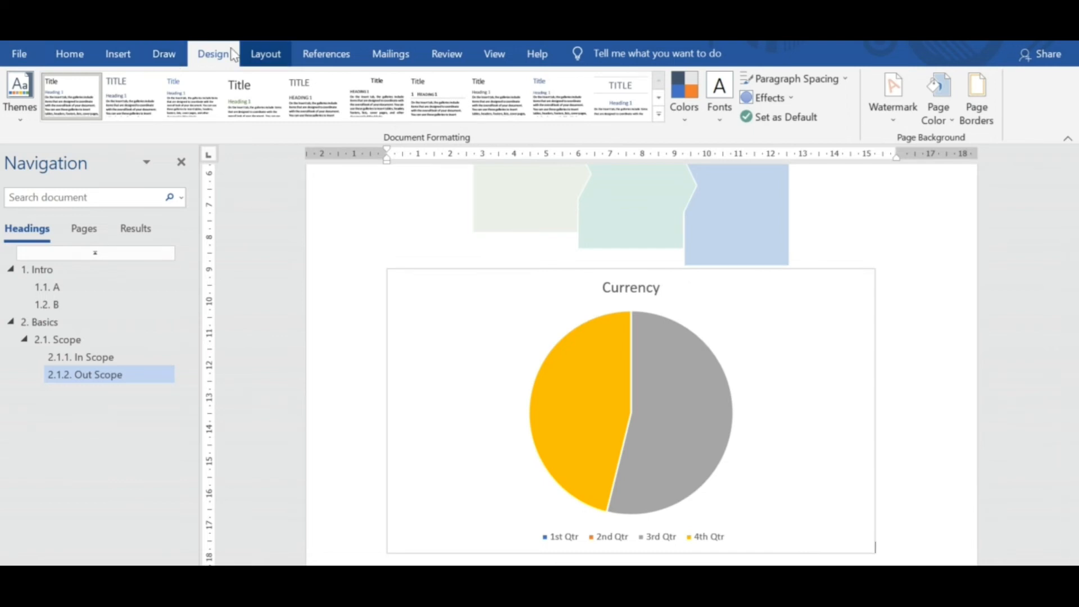
Add a page header on the first page reading "Header" followed by the person's first name, and return to the body text.
click(165, 55)
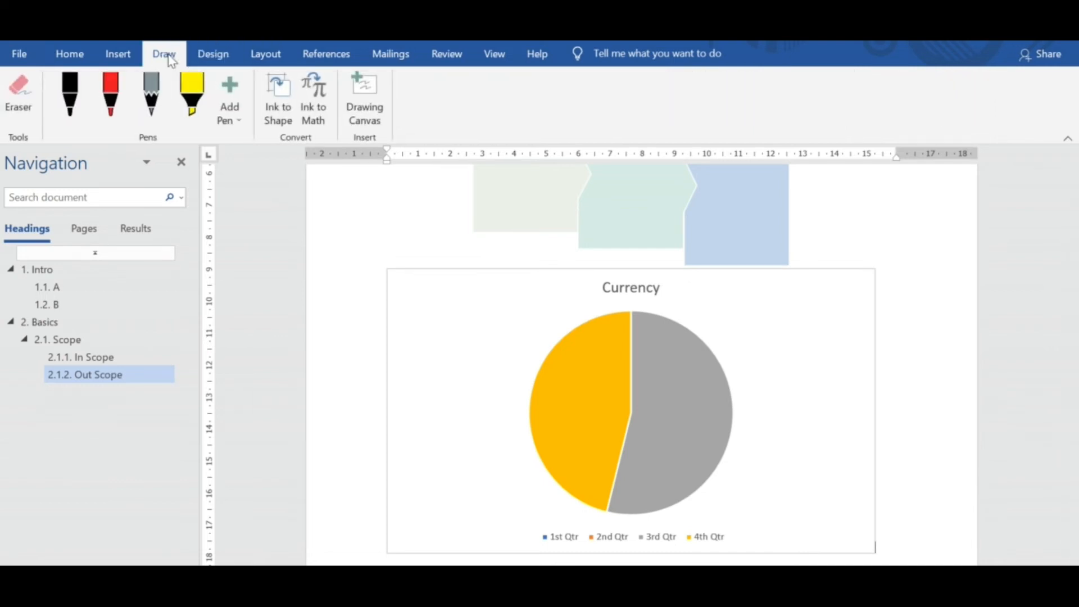
click(129, 57)
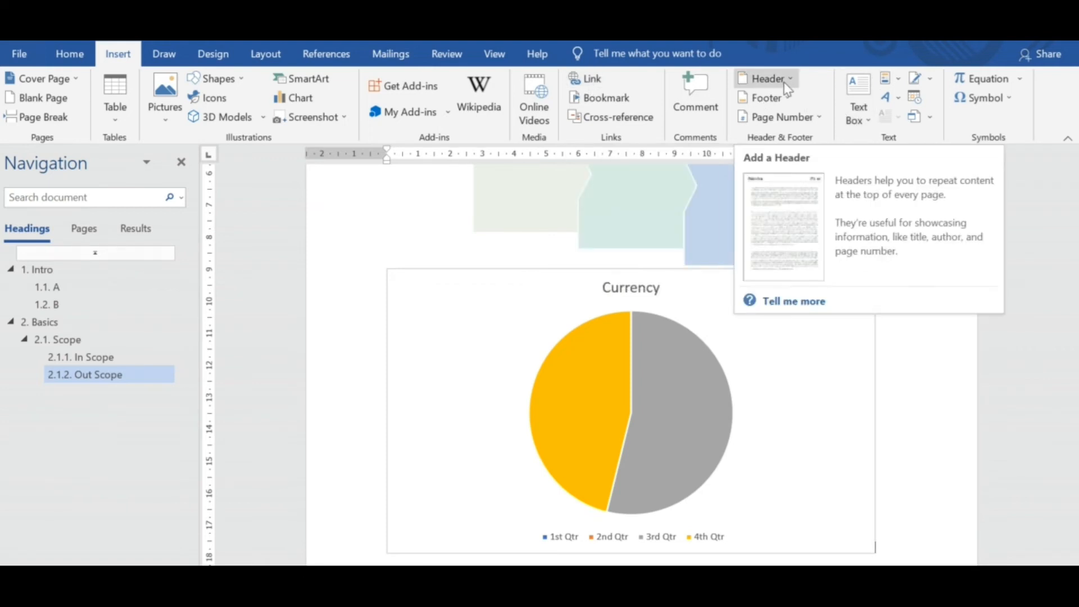
drag(1074, 488, 1074, 186)
double_click(659, 215)
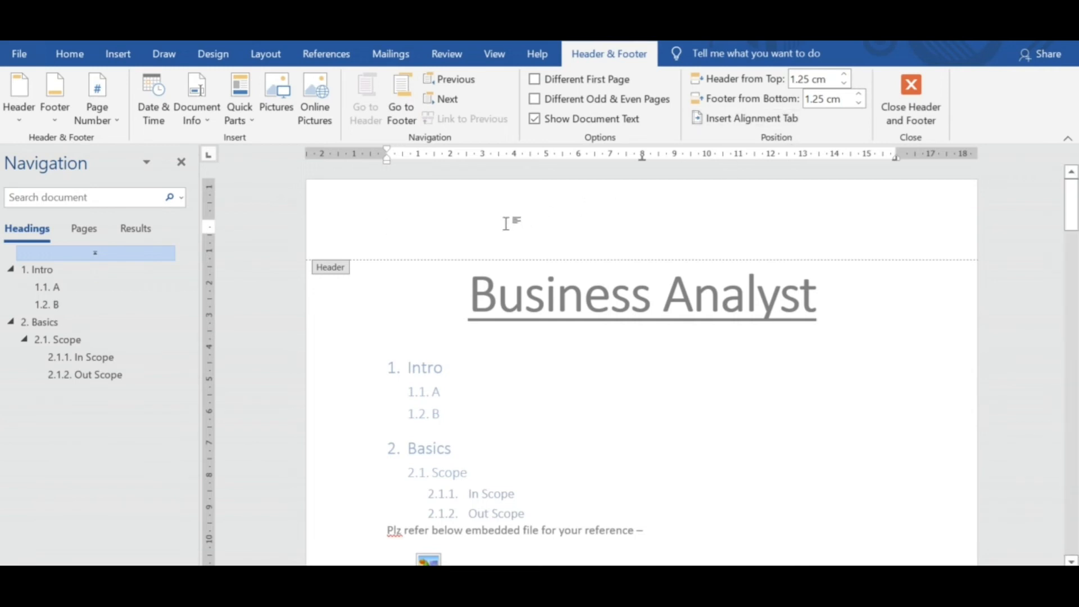
text(Header)
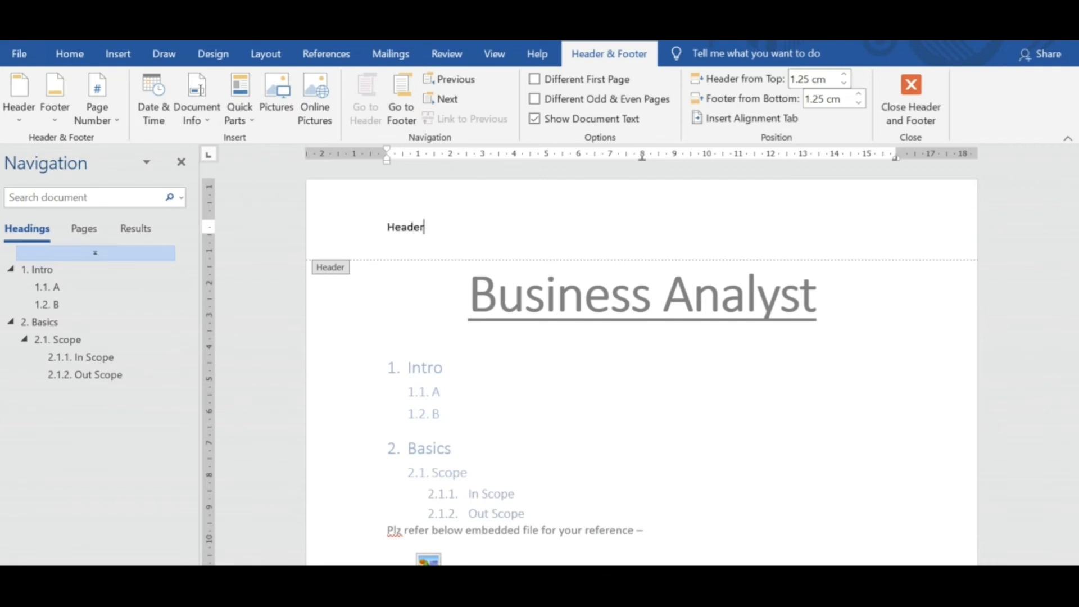
text( Amar)
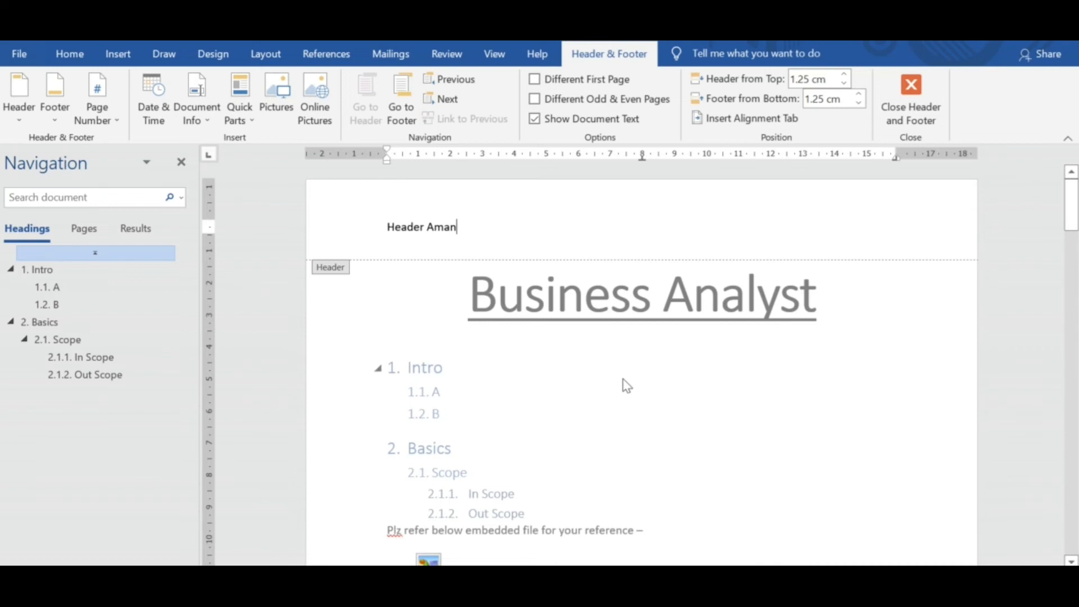
double_click(680, 380)
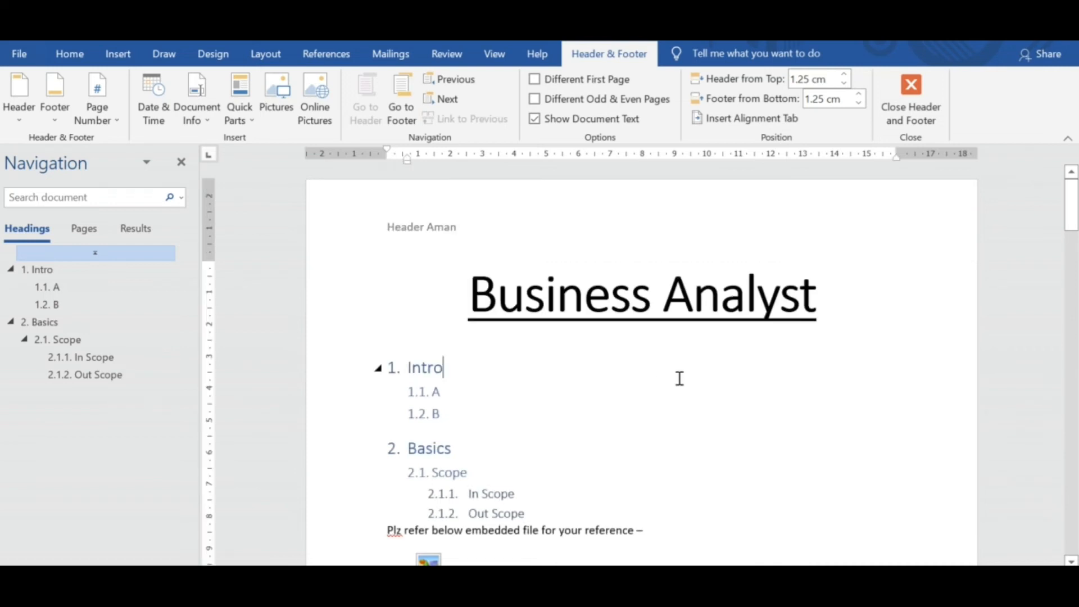
Add the page footer text "Footer Client Name" and return to the document body.
mouse_move(1071, 216)
mouse_down()
mouse_move(1072, 397)
mouse_move(1068, 222)
mouse_move(1073, 354)
mouse_move(1073, 327)
mouse_up()
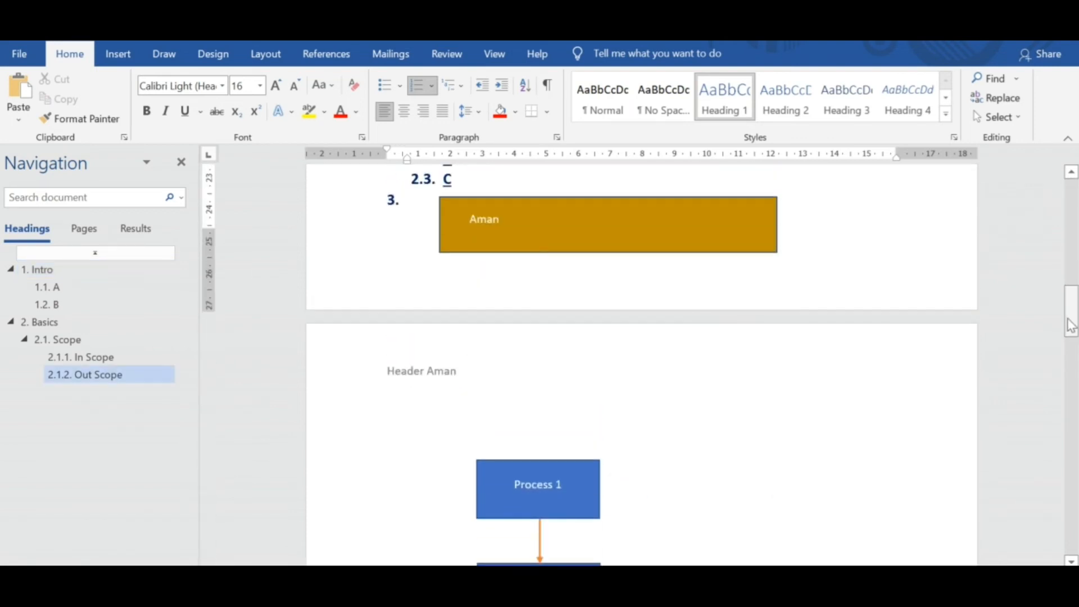
double_click(805, 278)
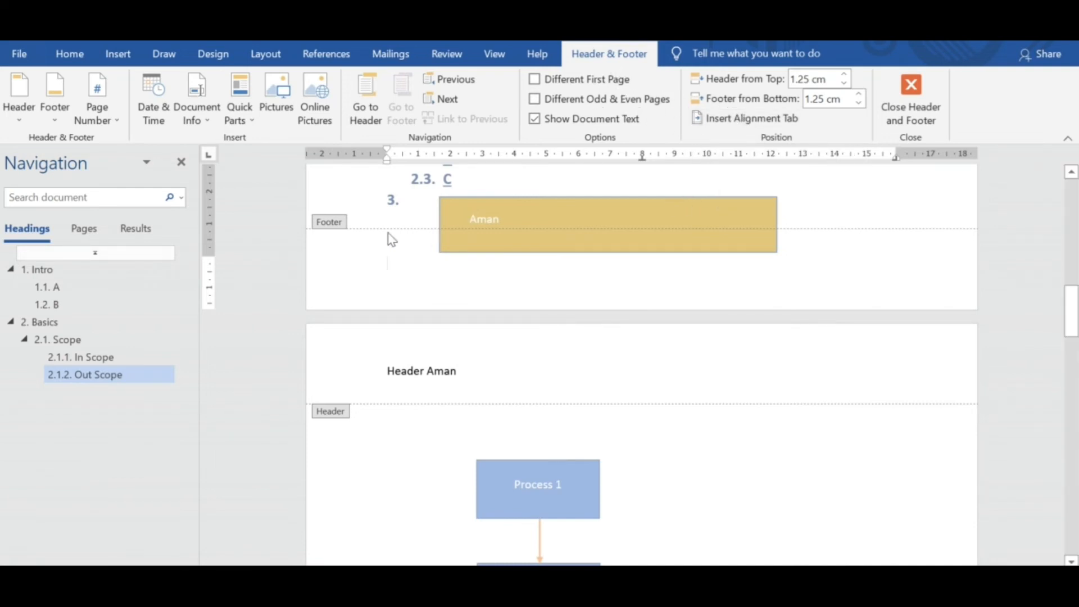
text(Footer)
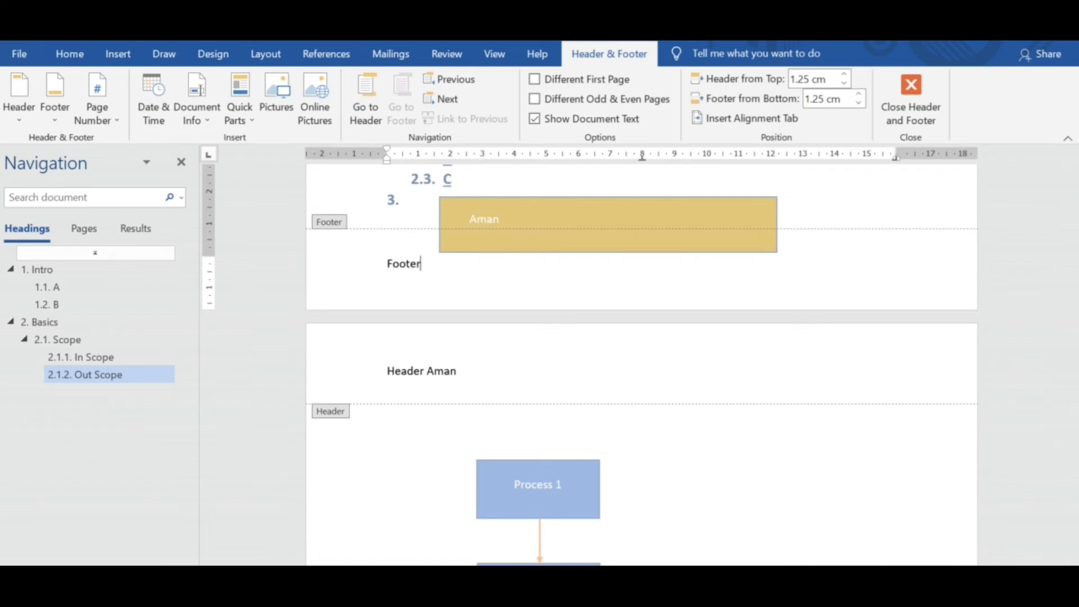
text( Client Name)
scroll(702, 456, up, 5)
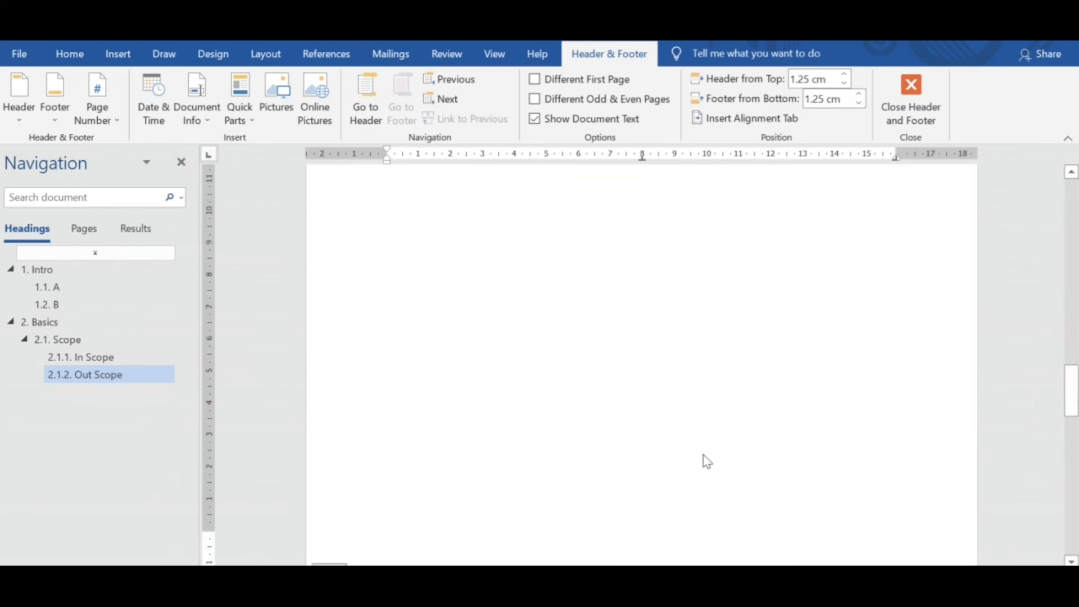
double_click(777, 394)
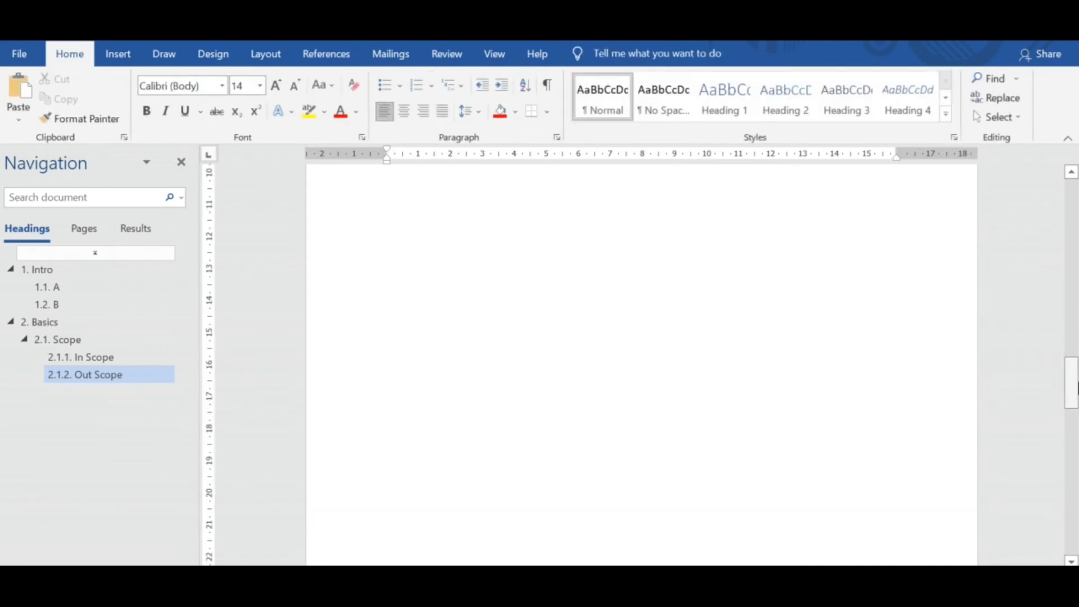
drag(1072, 387, 1074, 210)
click(1073, 534)
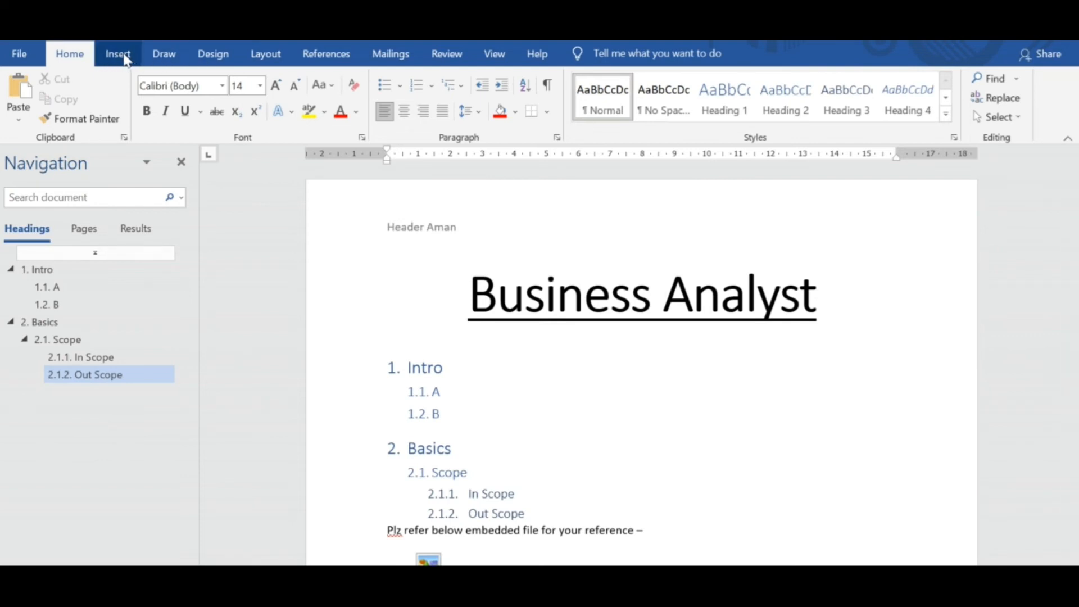
click(223, 59)
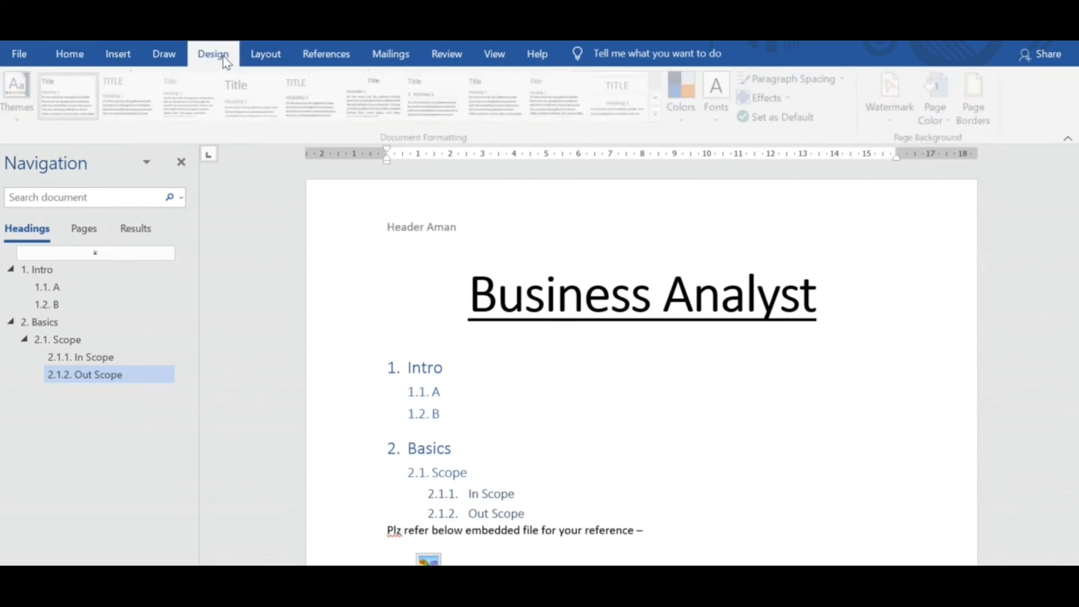
click(280, 64)
click(317, 65)
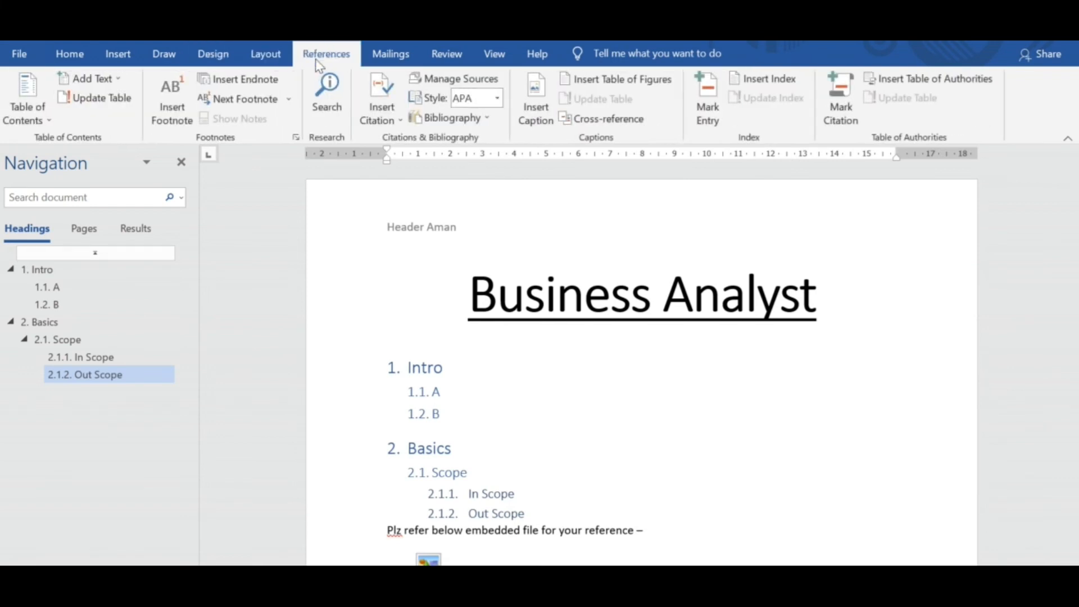
click(388, 65)
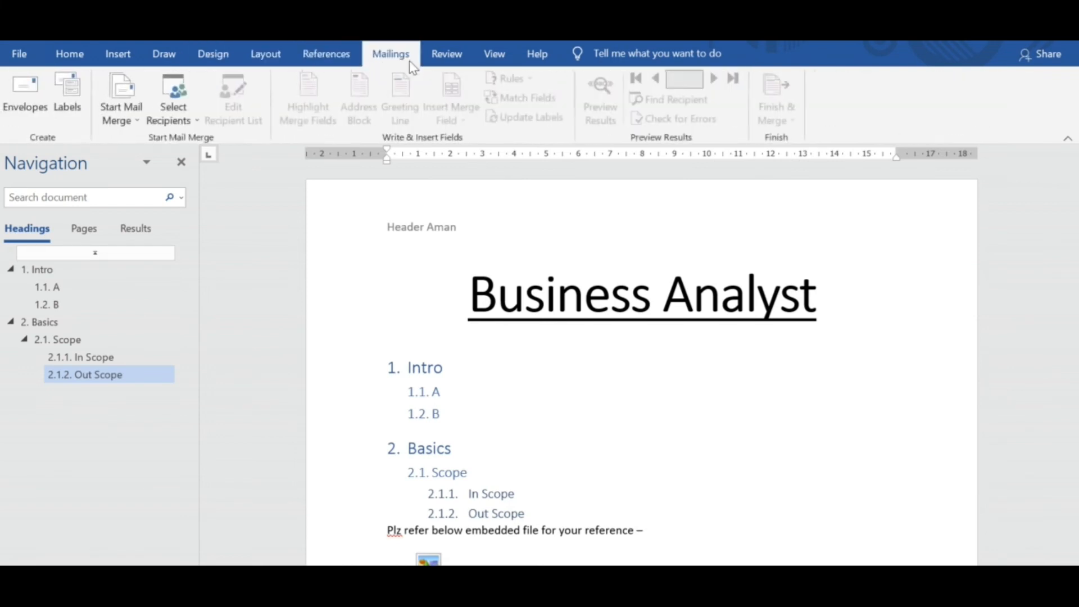
click(447, 63)
click(171, 58)
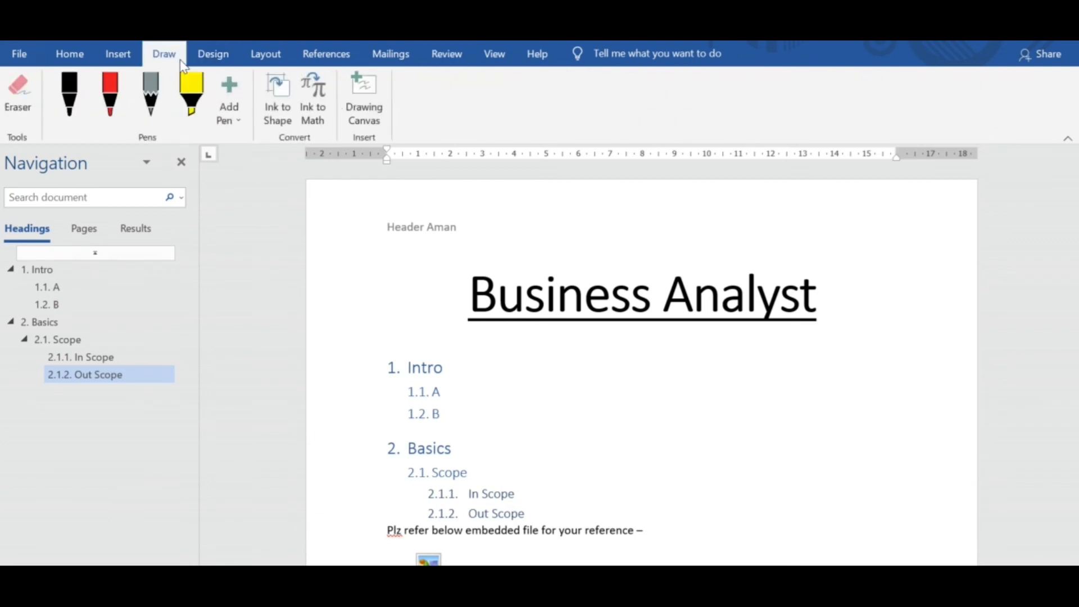
click(122, 58)
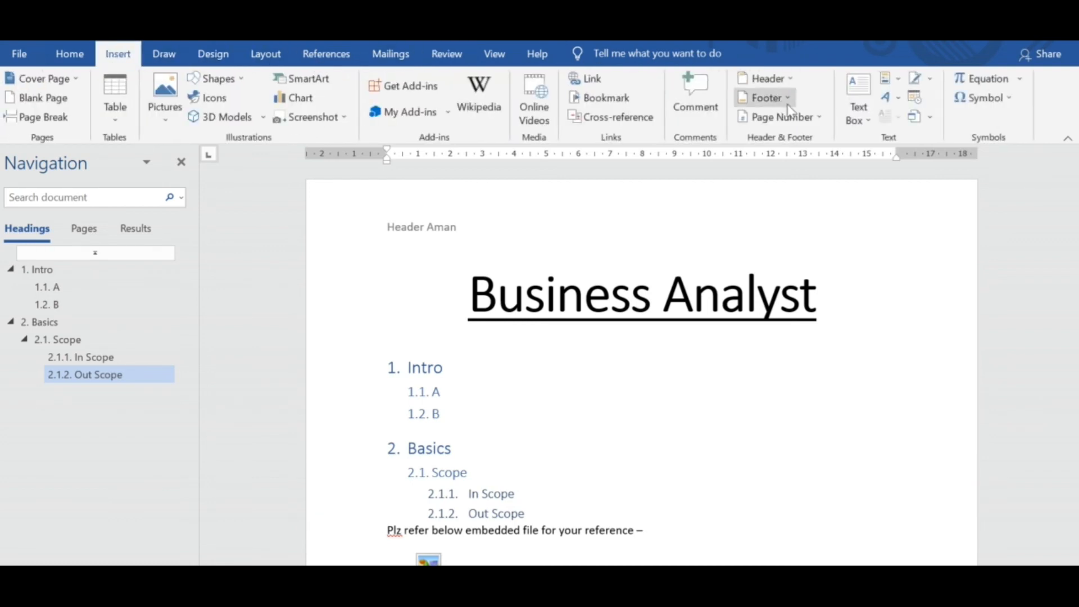
Insert page numbers at the bottom of the page in the Plain Number 3 style and return to the body text.
click(809, 118)
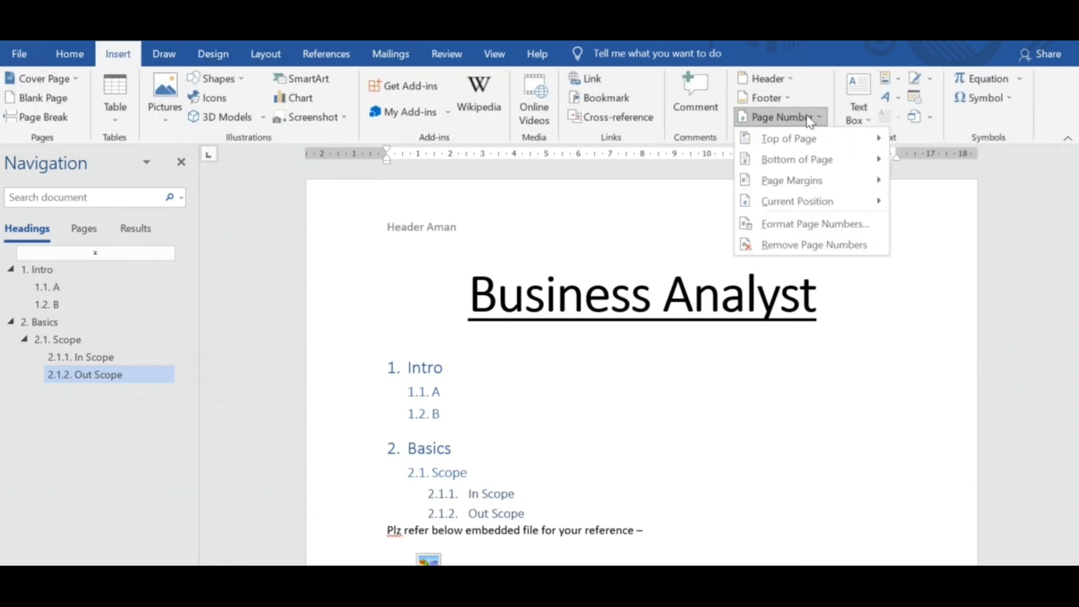
mouse_move(821, 143)
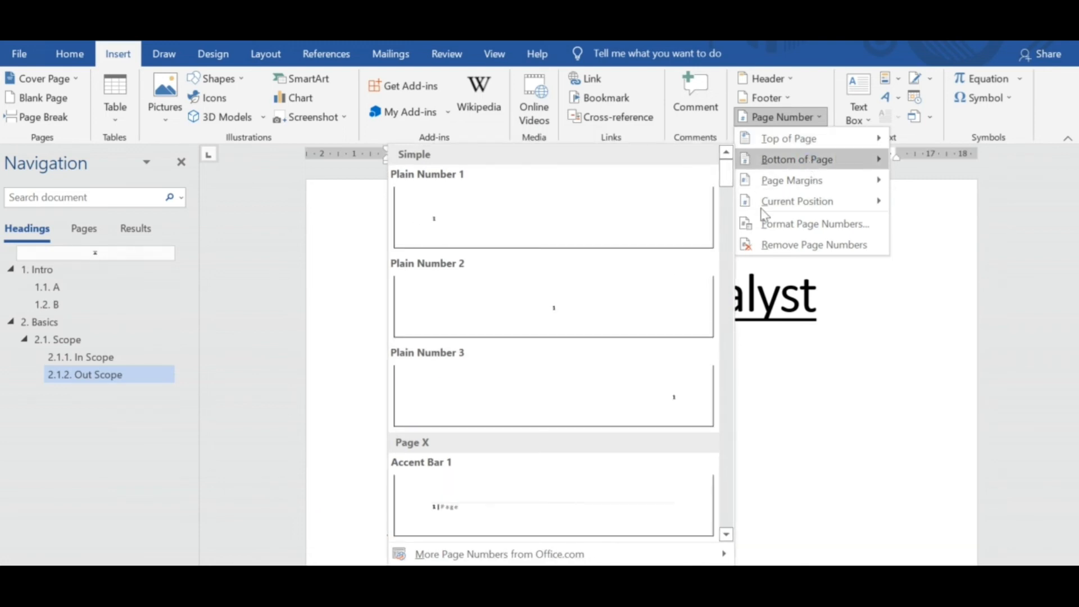
click(669, 389)
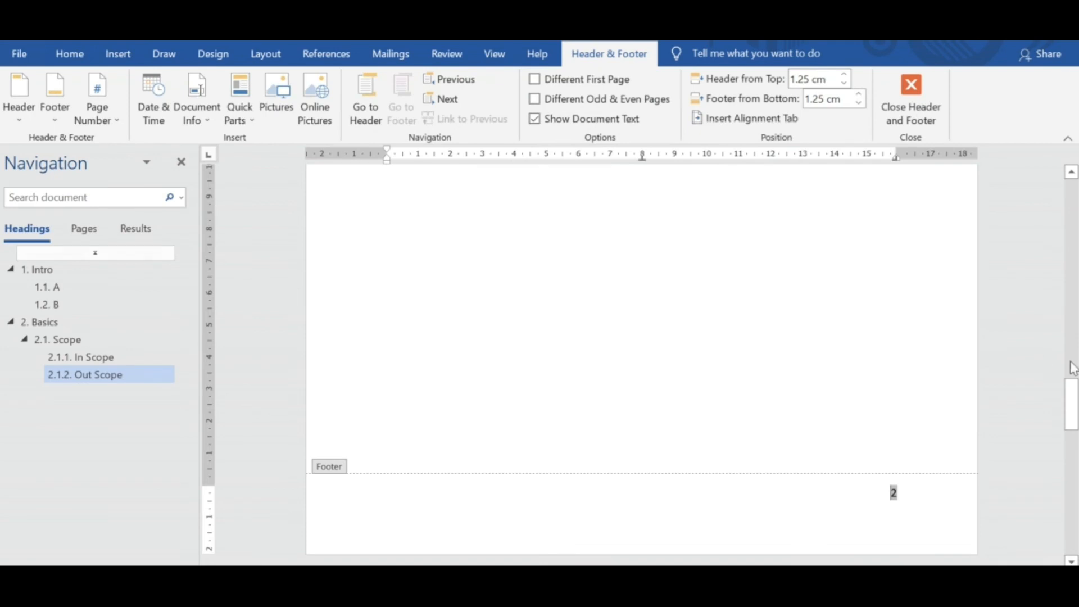
double_click(841, 360)
Preview document themes such as Organic on the SmartArt page and apply the Office theme.
drag(1073, 378, 1075, 461)
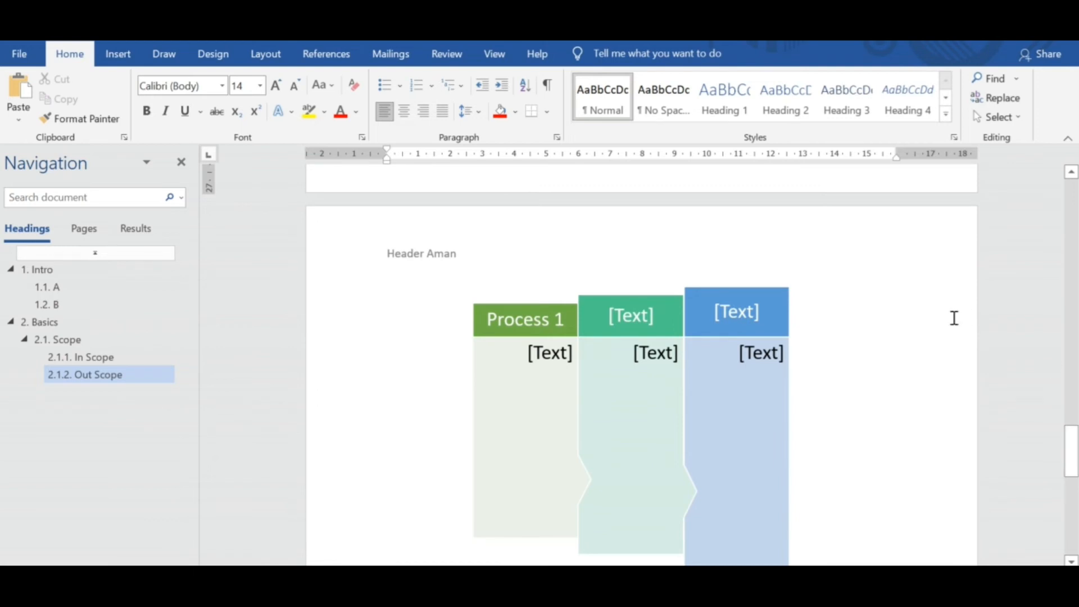
click(137, 56)
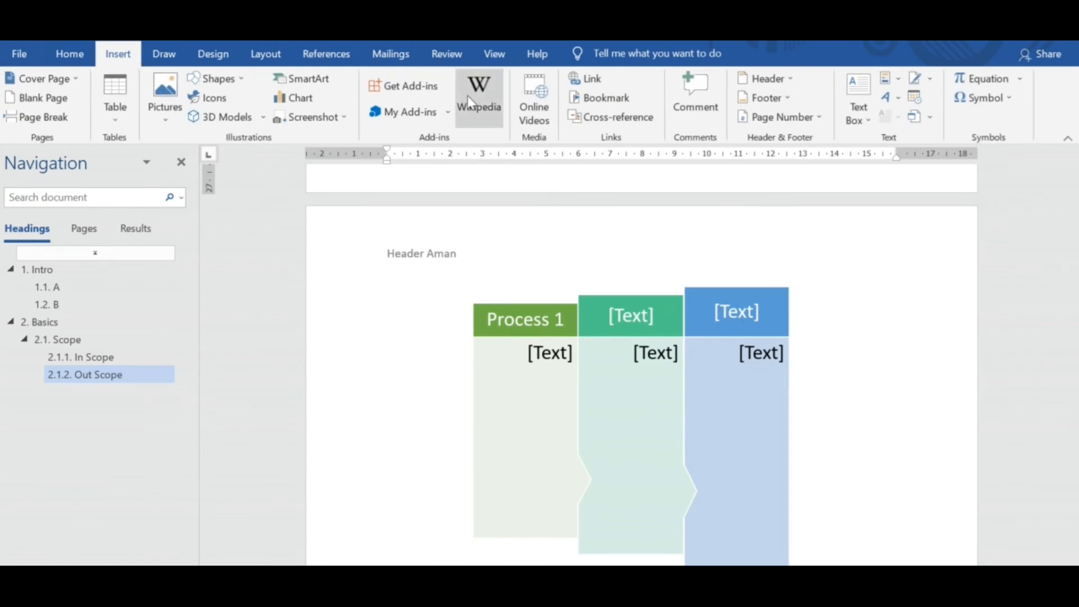
click(223, 58)
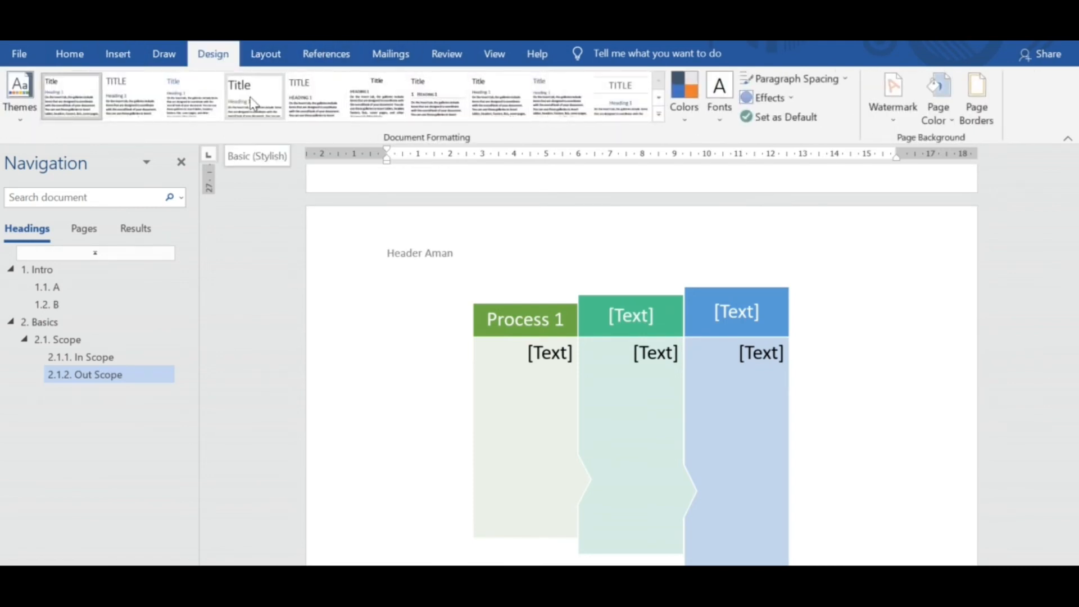
click(19, 121)
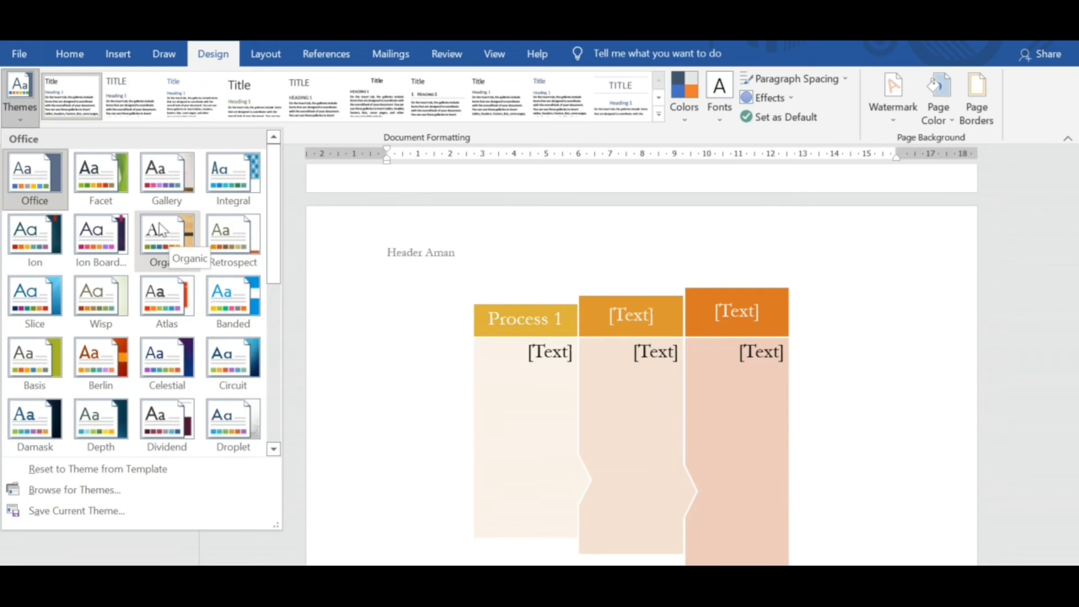
click(28, 191)
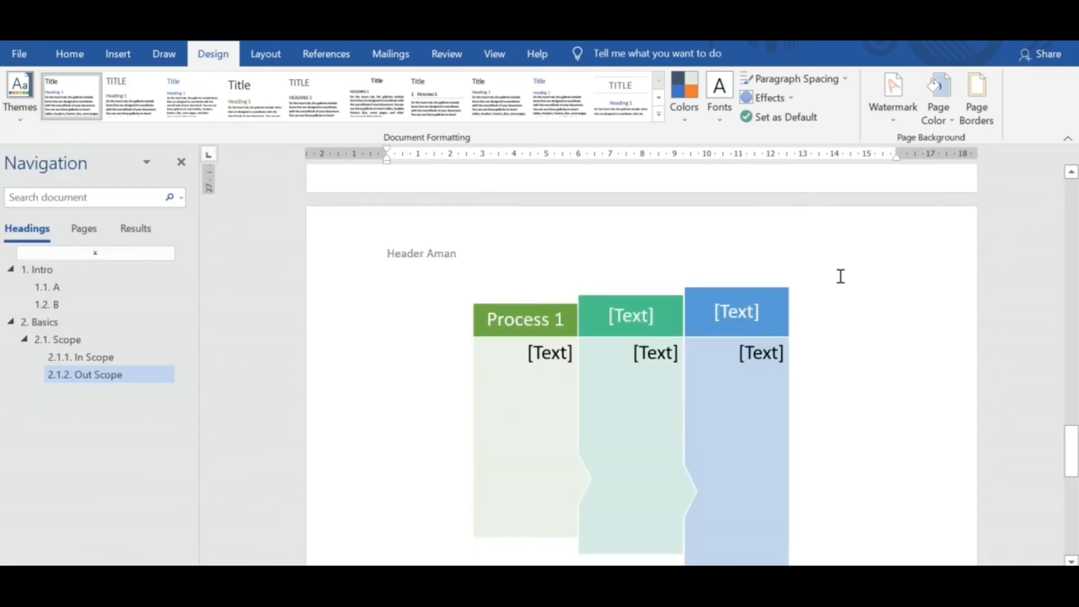
drag(1073, 441, 1072, 185)
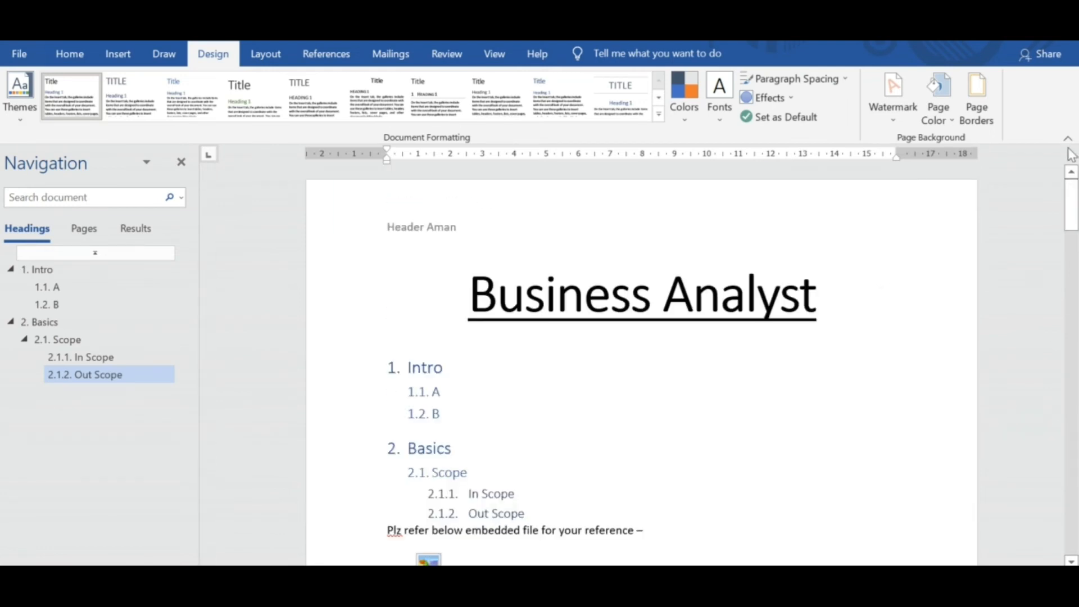
click(70, 53)
click(515, 113)
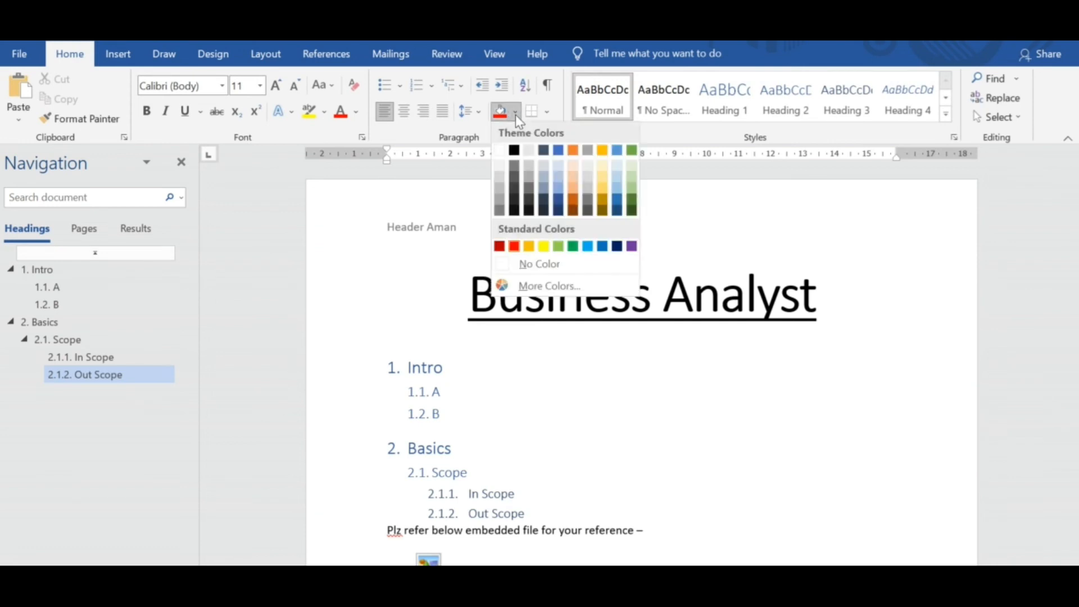
click(879, 291)
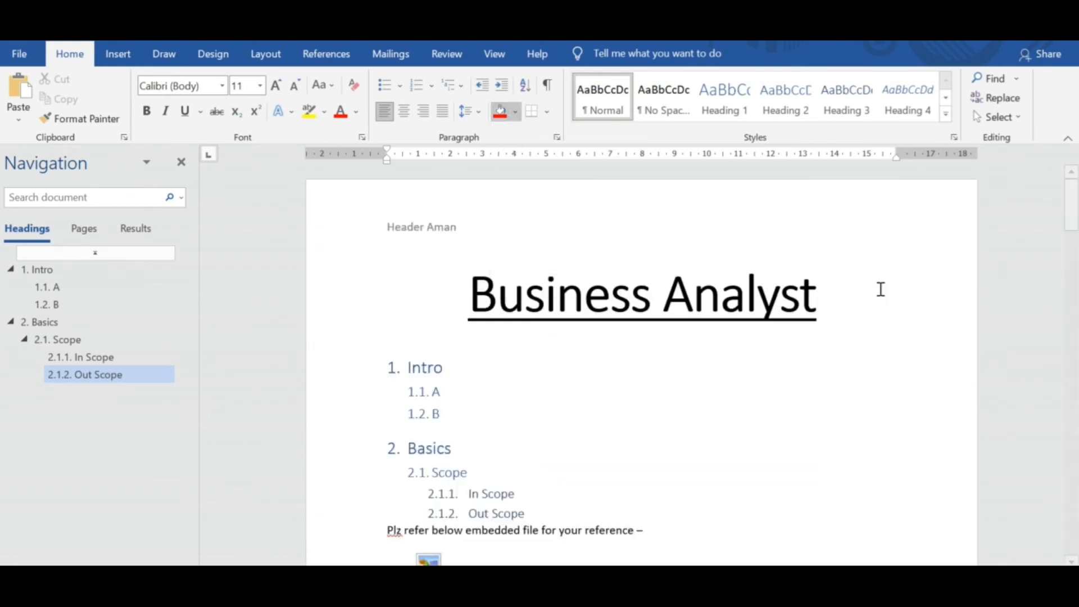
Run the spelling check, ignore "Plz", "Req", "Descrip" and "hfjfhj" once each, and end the check.
click(447, 56)
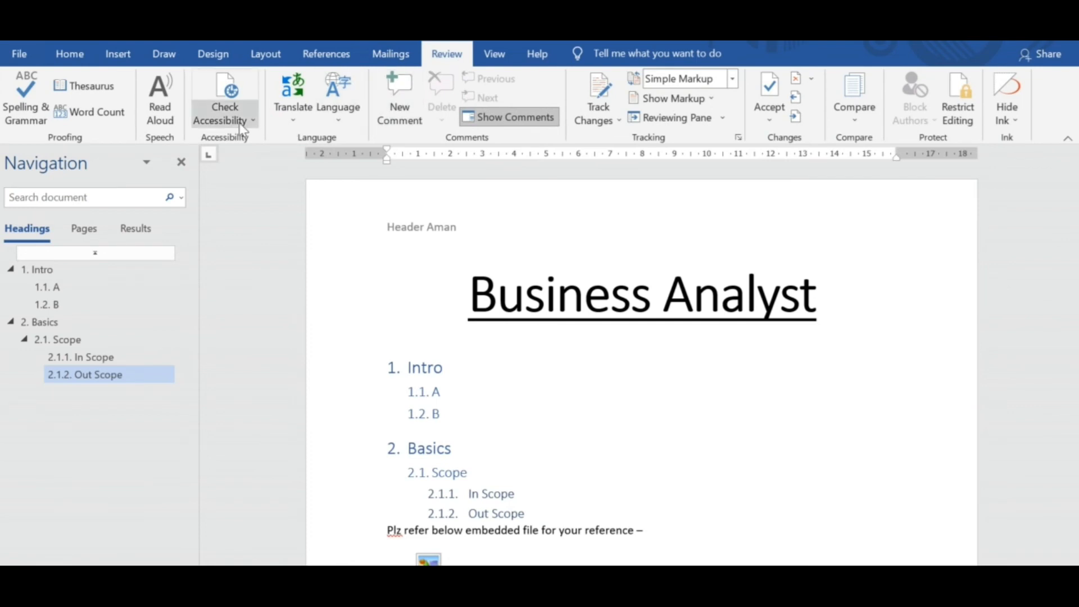
click(33, 113)
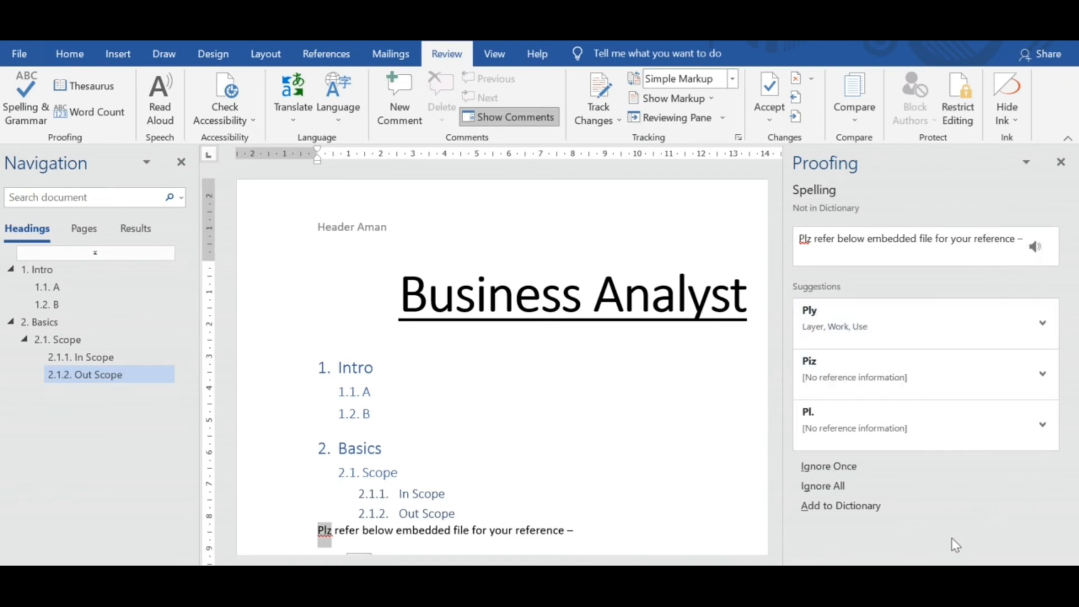
click(821, 468)
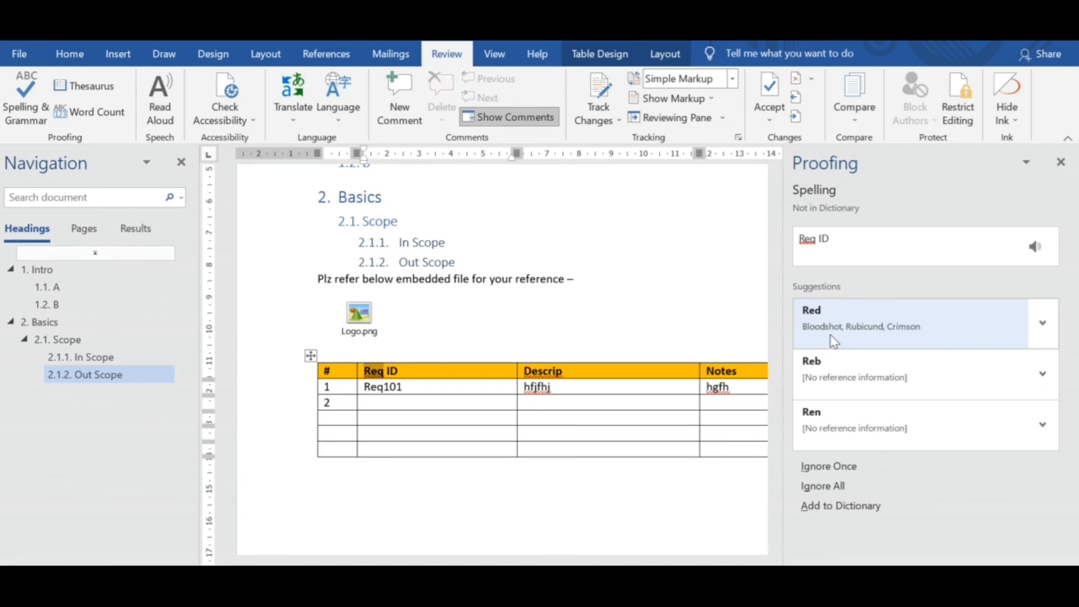
click(814, 466)
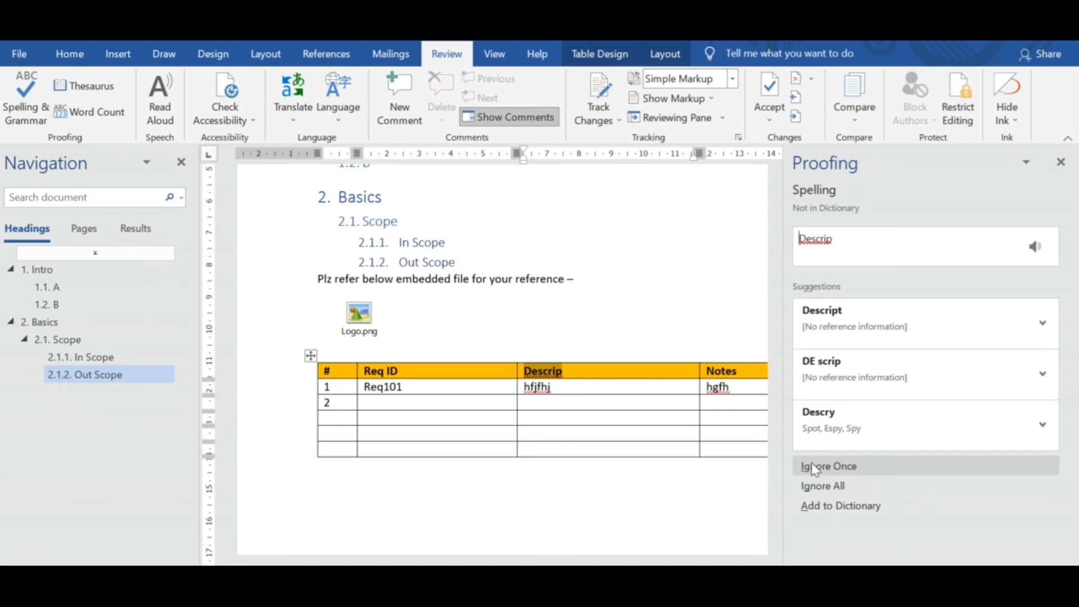
click(814, 466)
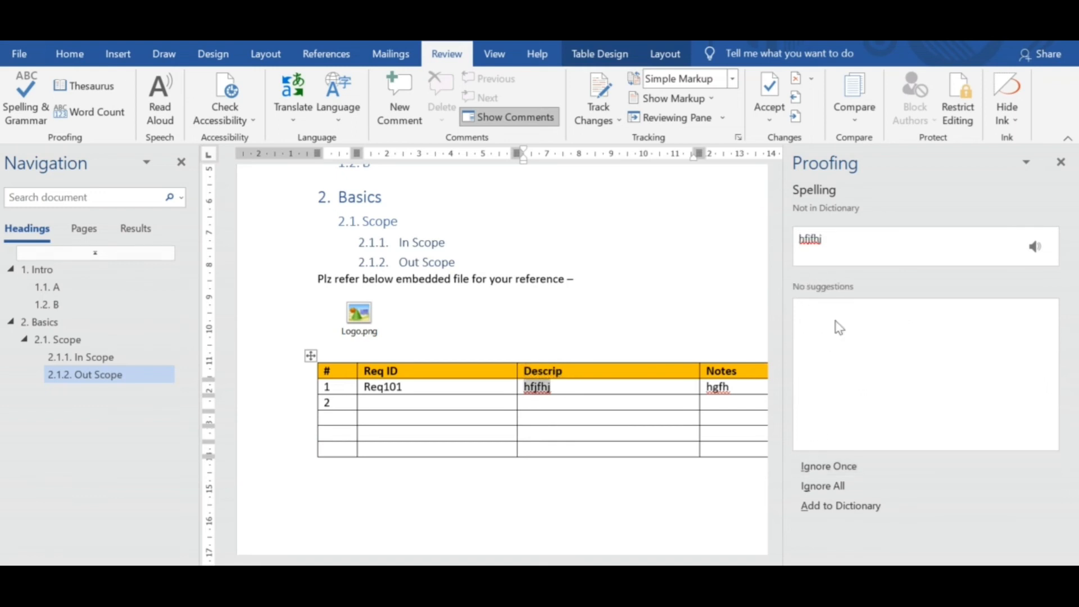
click(820, 462)
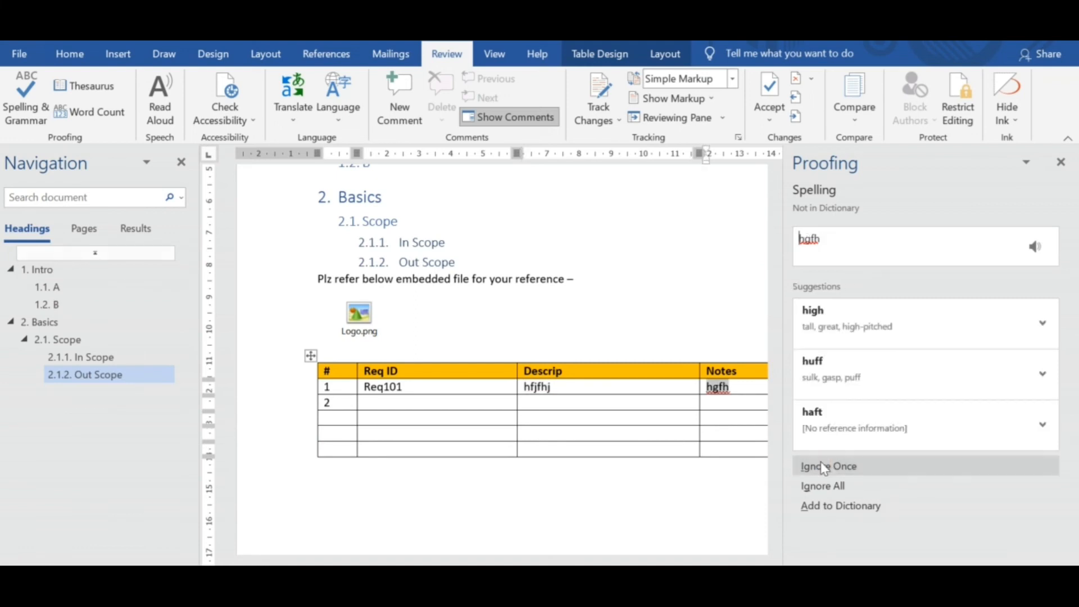
click(1061, 162)
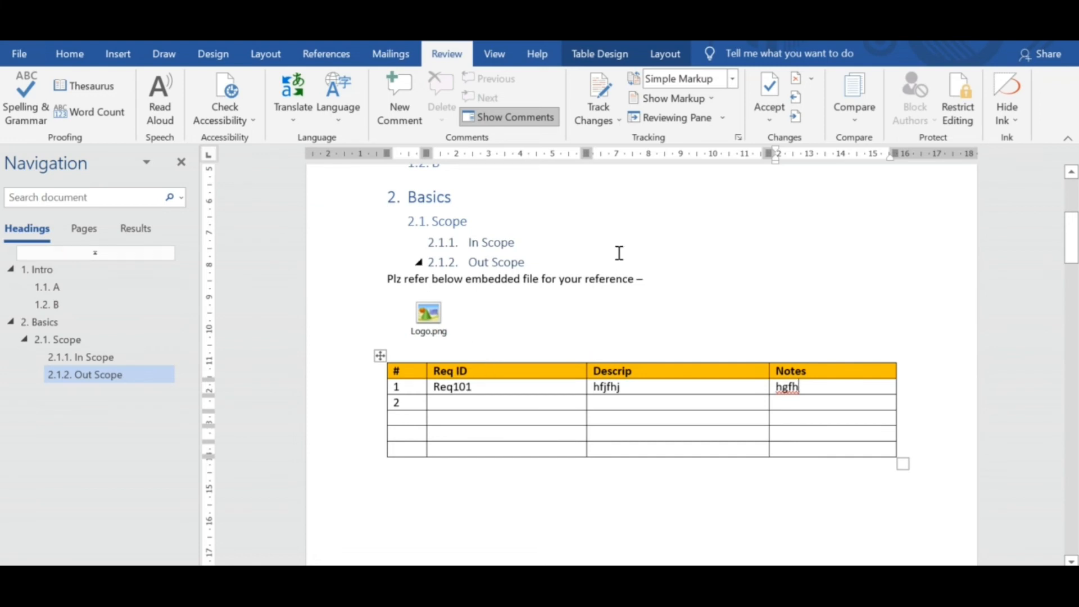
Turn on Track Changes and delete the words "reference" and "your" from the sentence above the embedded Logo.png.
click(616, 113)
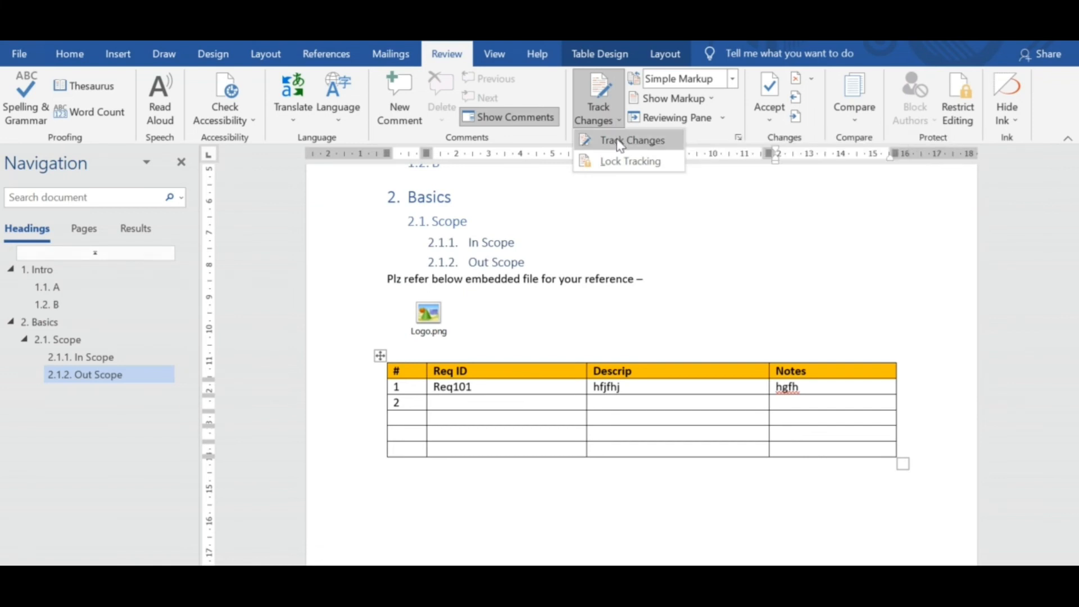
click(619, 141)
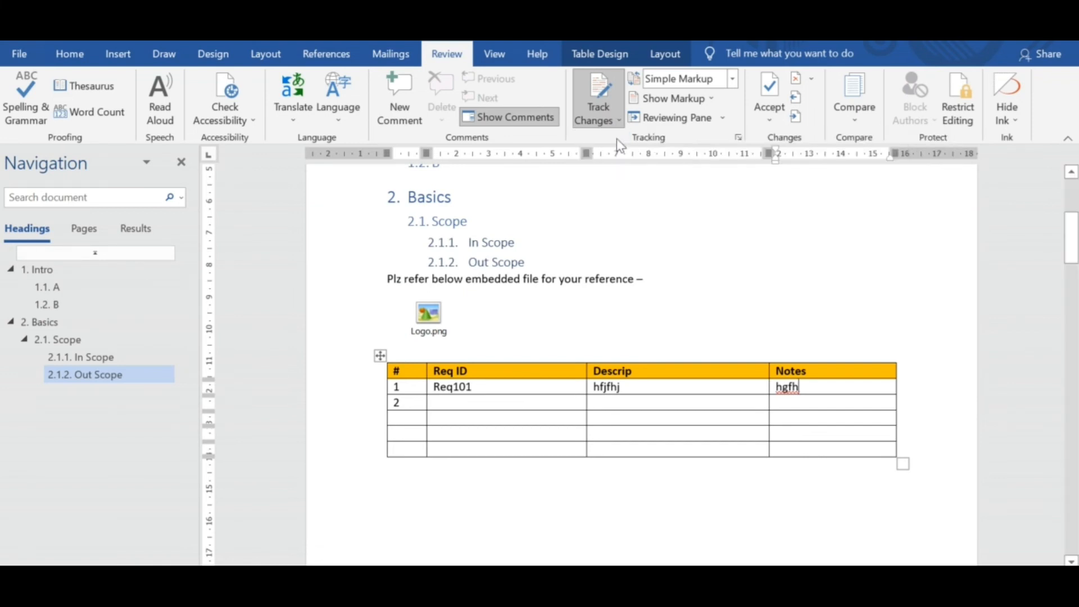
double_click(615, 278)
key(Delete)
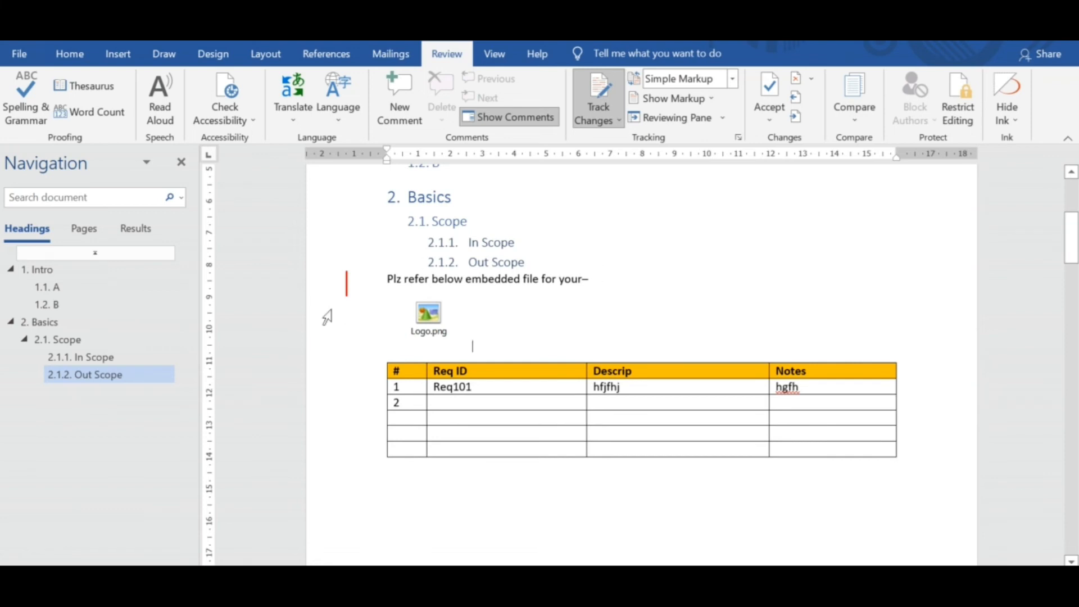
double_click(566, 279)
key(Delete)
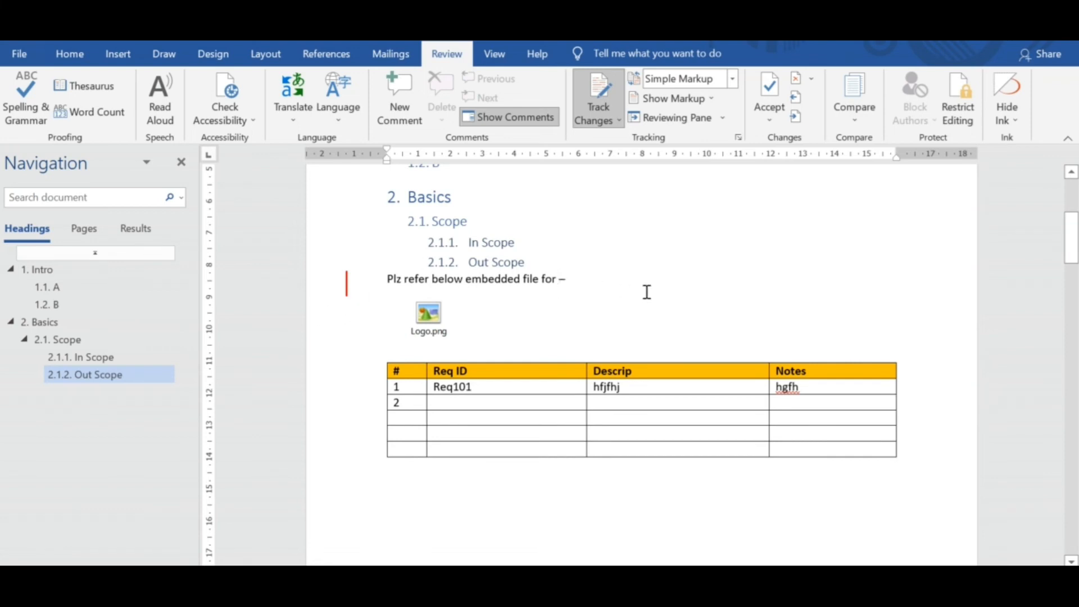
Examine the Show Markup options and the Lock Tracking password settings, and cancel the dialog.
click(682, 99)
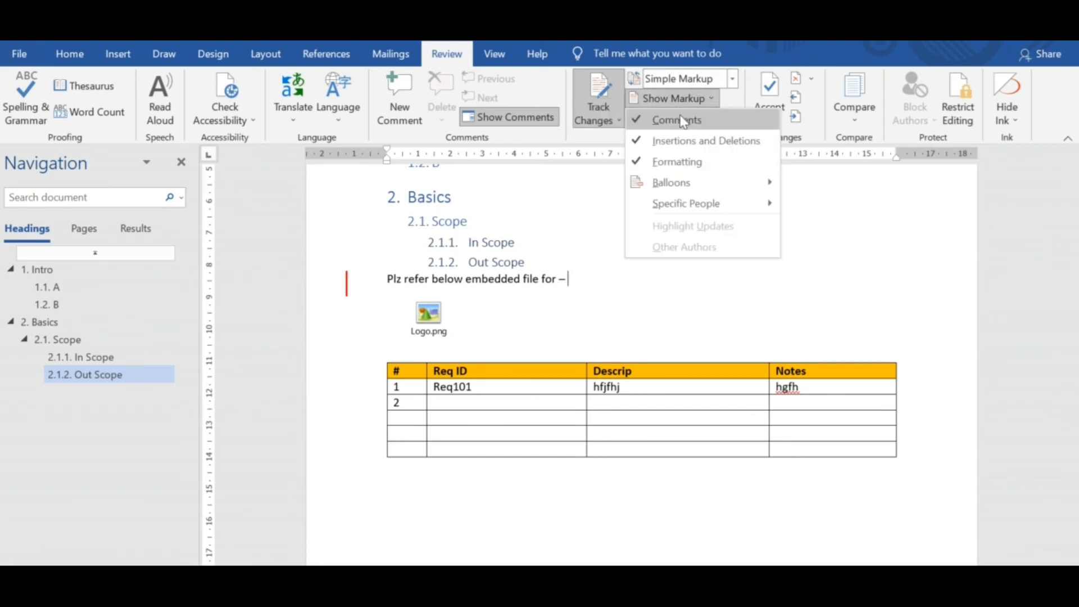
click(796, 211)
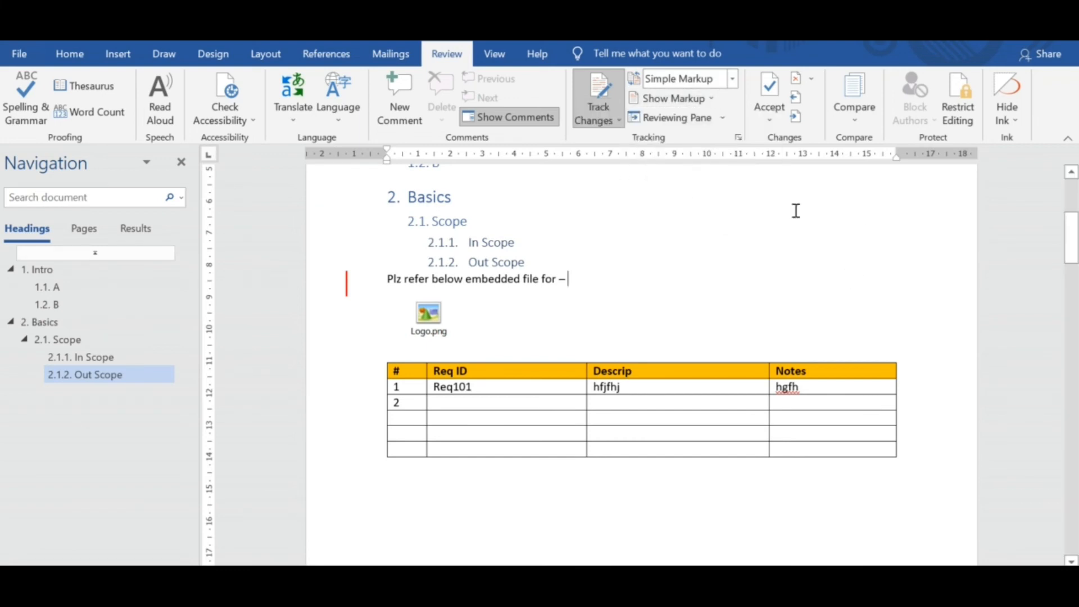
click(599, 119)
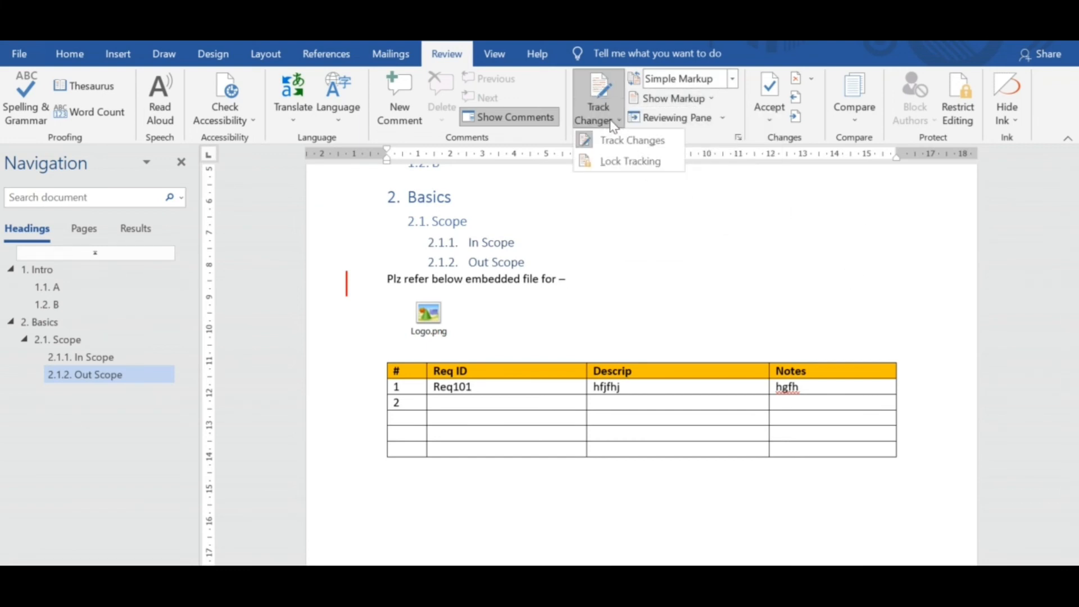
click(631, 162)
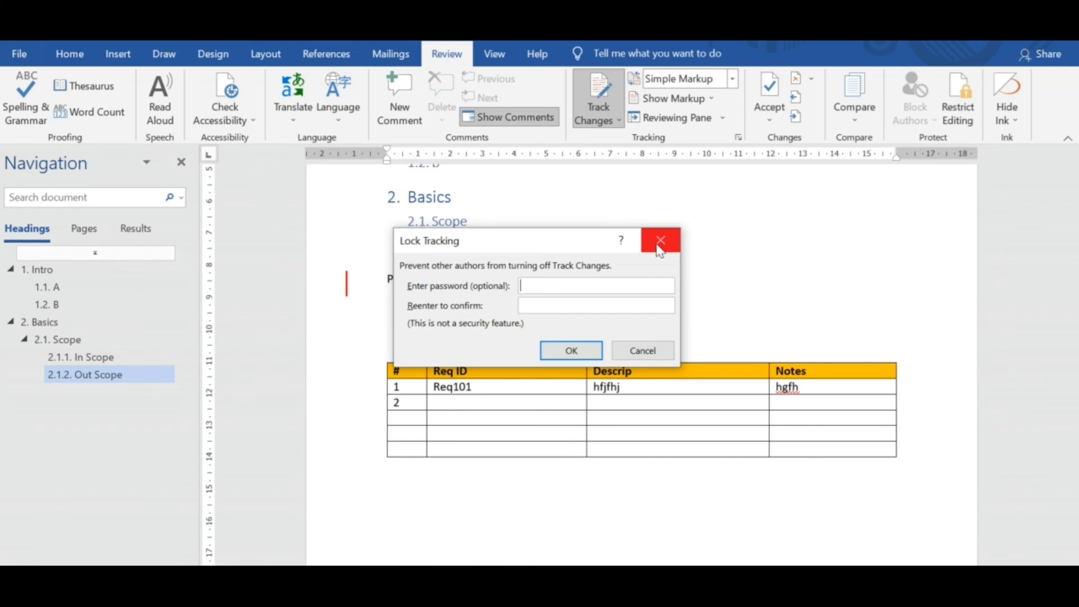
click(660, 247)
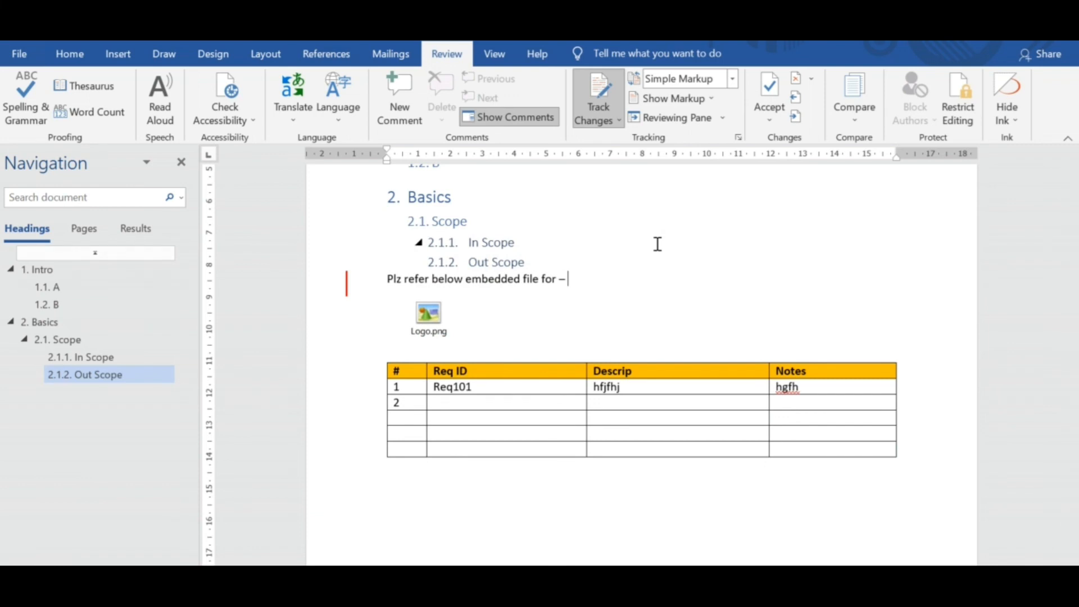
Hide comments from the displayed markup and add an empty line below the embedded-file sentence.
click(674, 99)
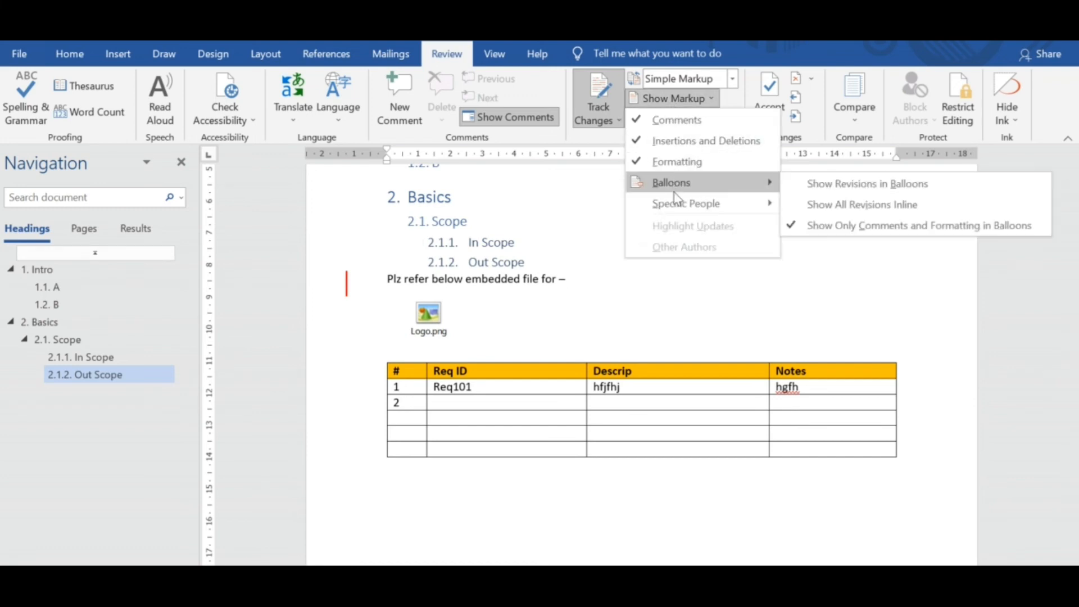
click(661, 126)
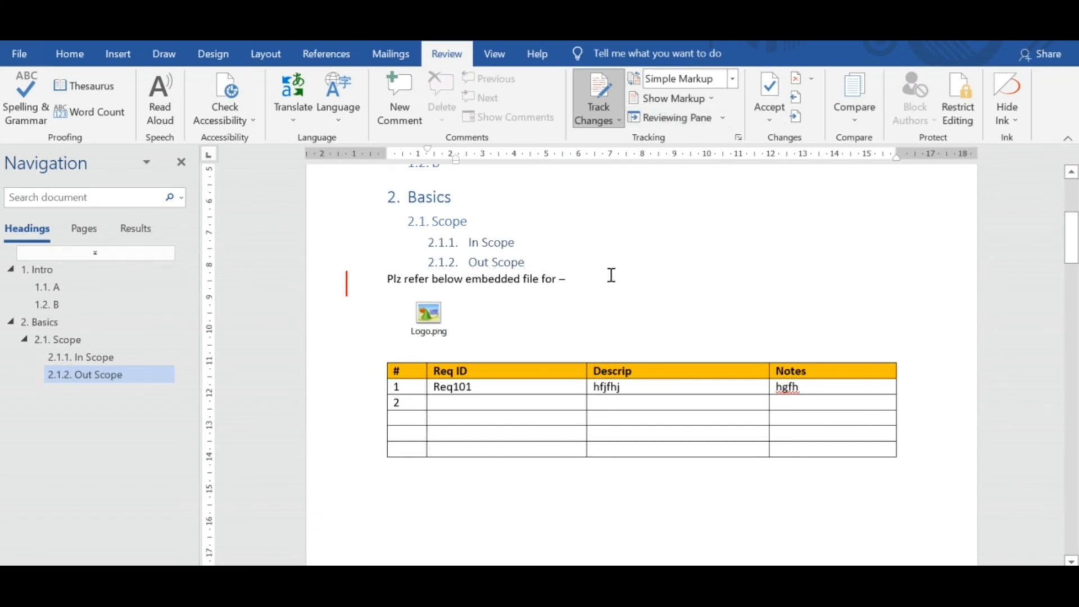
key(Return)
text(hjjh)
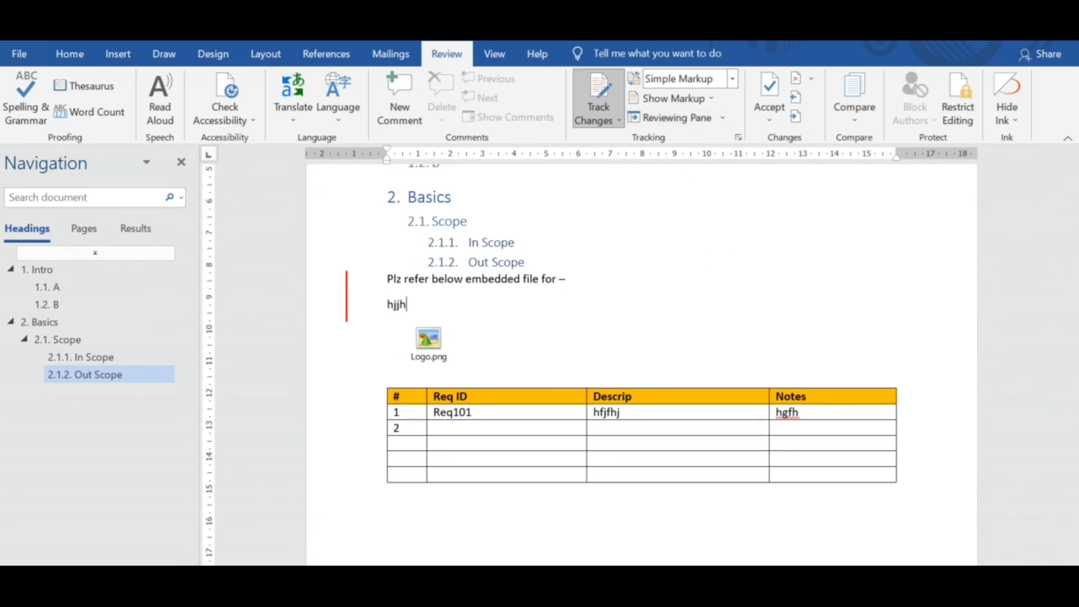
key(BackSpace)
Set the review display to All Markup and add another empty line above the embedded Logo.png.
click(726, 83)
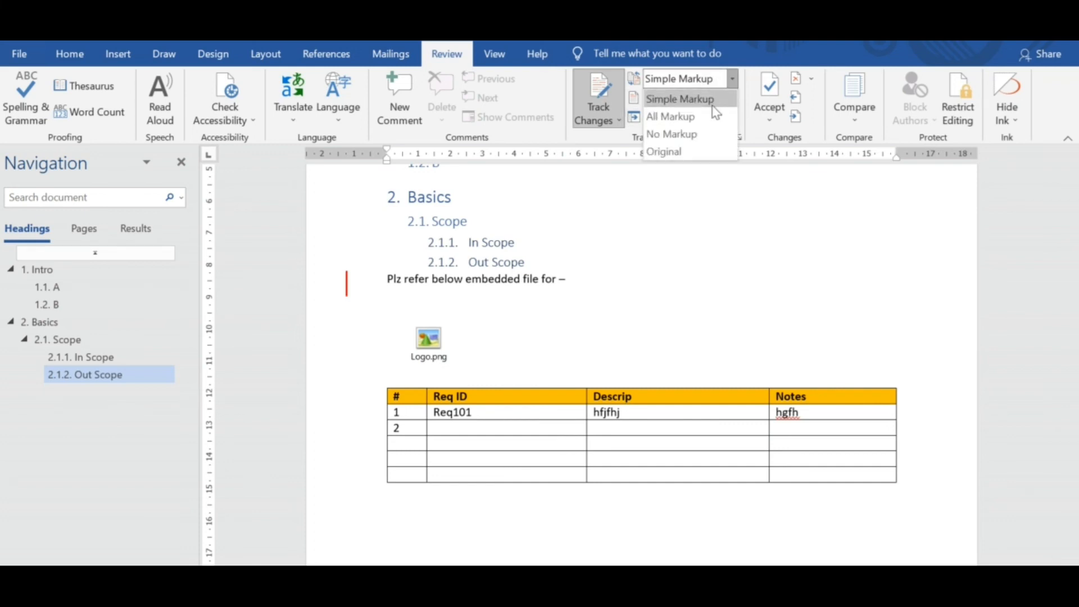
click(686, 116)
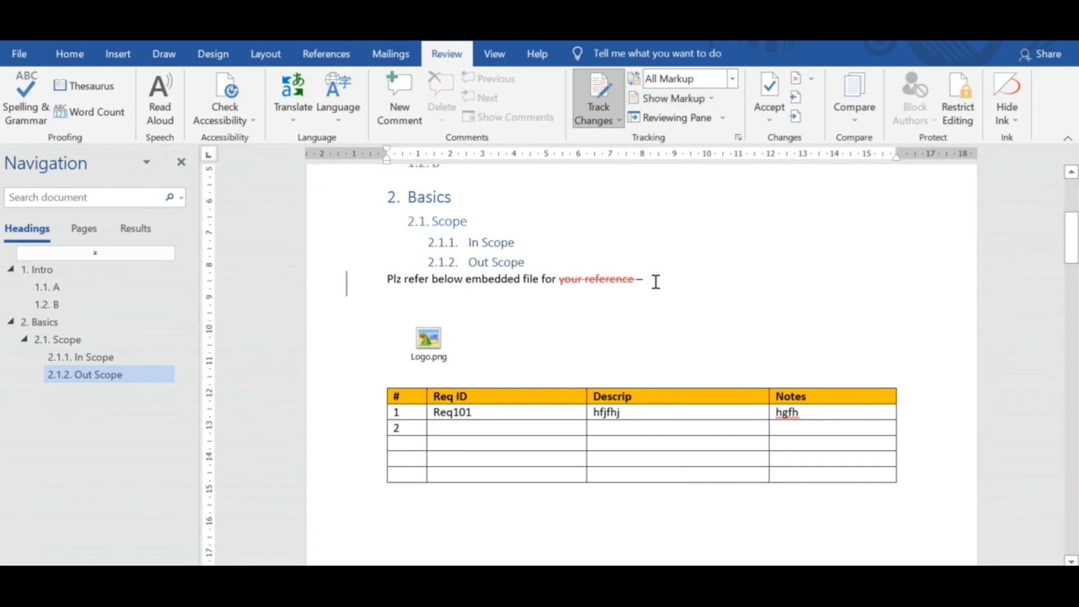
key(Return)
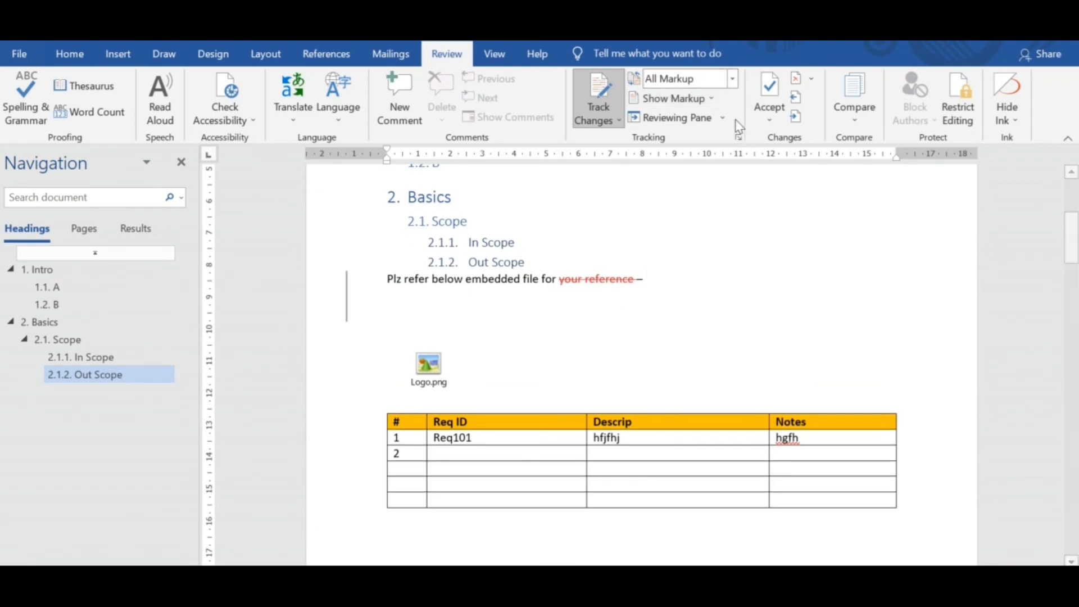
Set the review display to Simple Markup and delete the word "embedded" from the sentence above Logo.png.
click(693, 87)
click(685, 99)
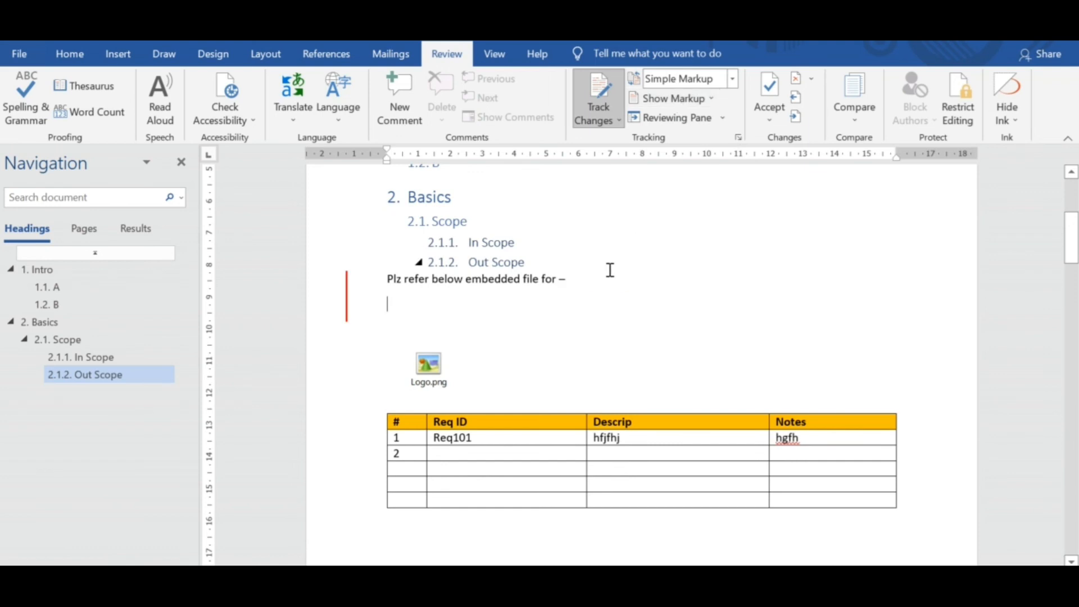
double_click(506, 280)
key(Delete)
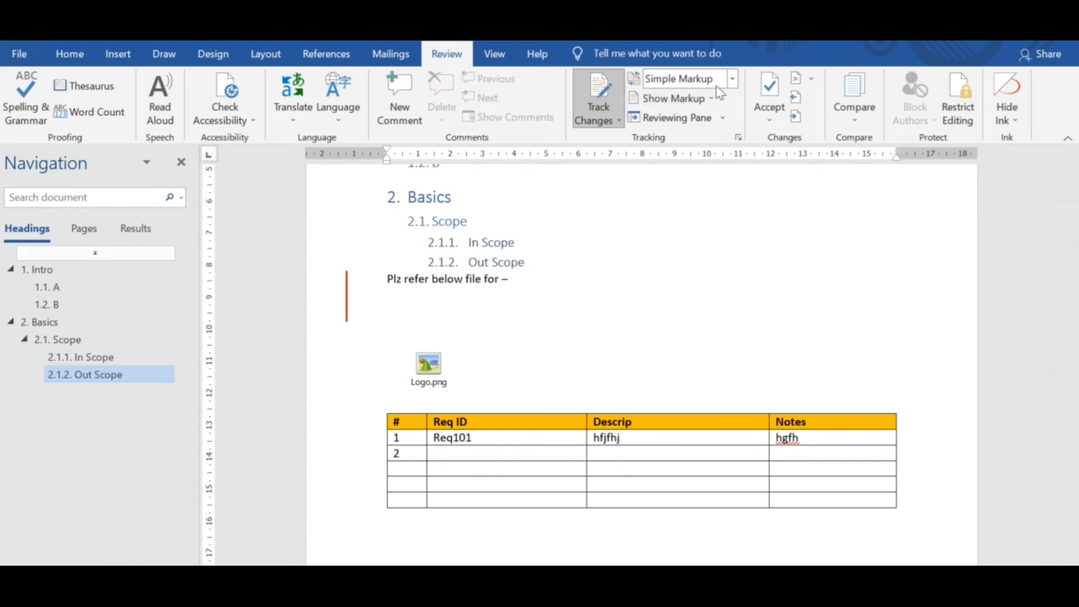
Set the review display to All Markup for the sentence above Logo.png.
click(732, 80)
click(525, 321)
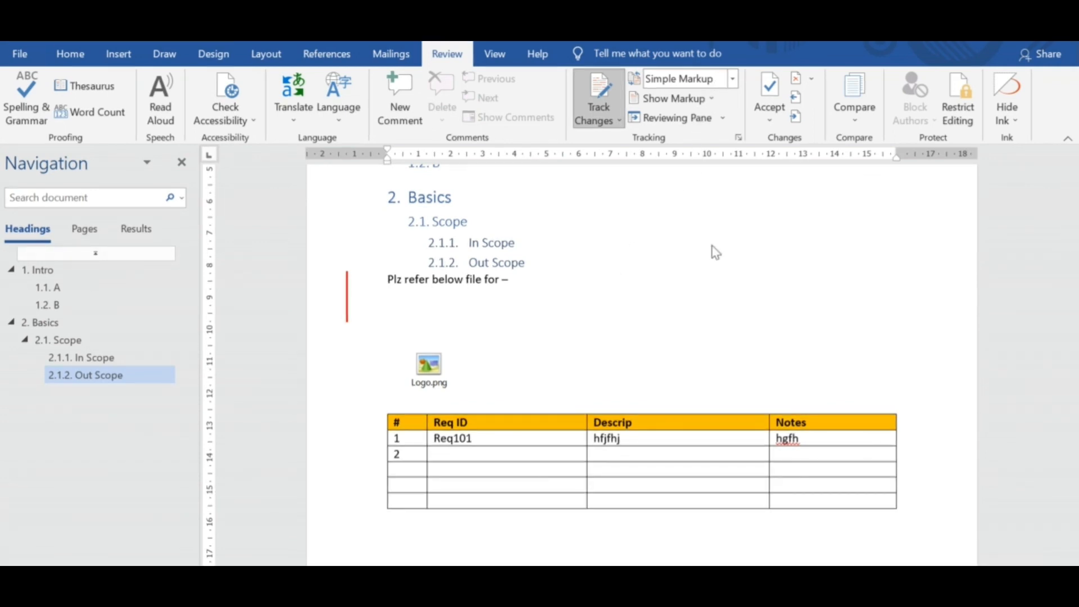
click(732, 82)
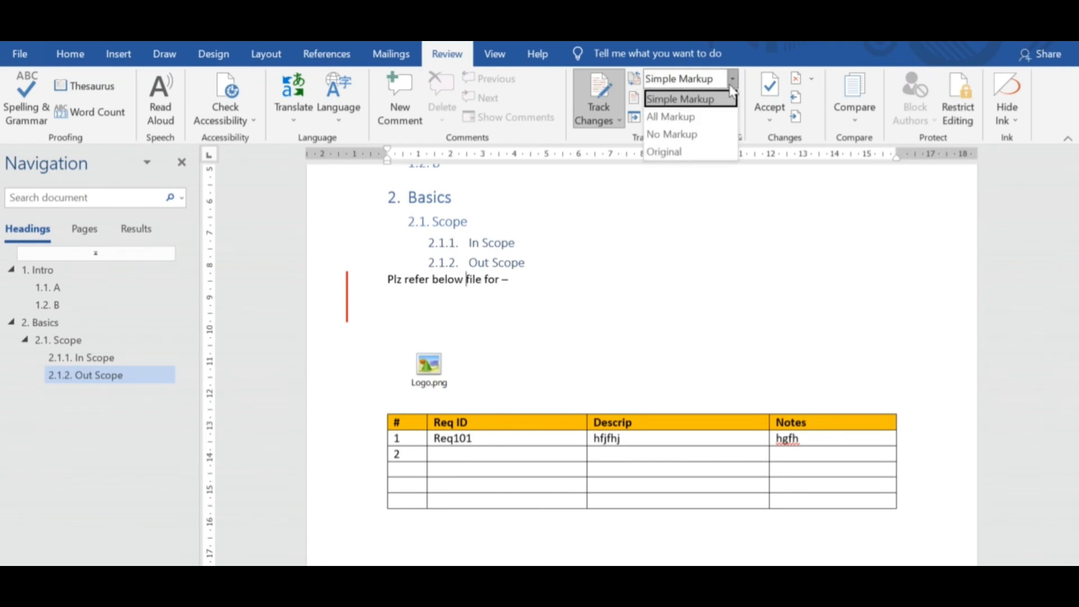
click(682, 118)
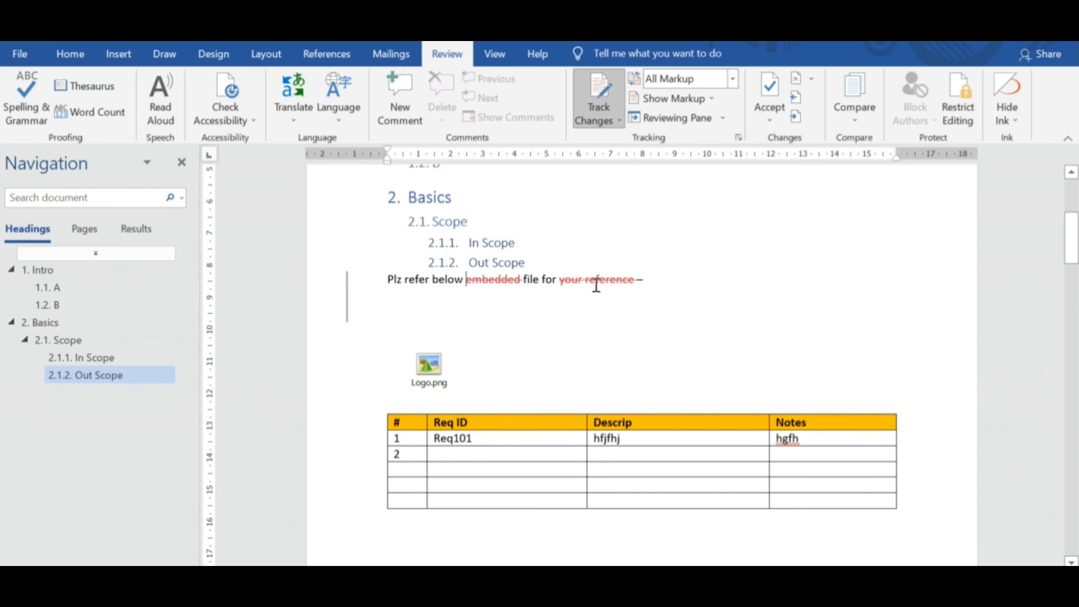
Add the comment "What does this mean?" to the word "Scope" in heading 2.1.1 In Scope.
mouse_move(615, 283)
click(504, 243)
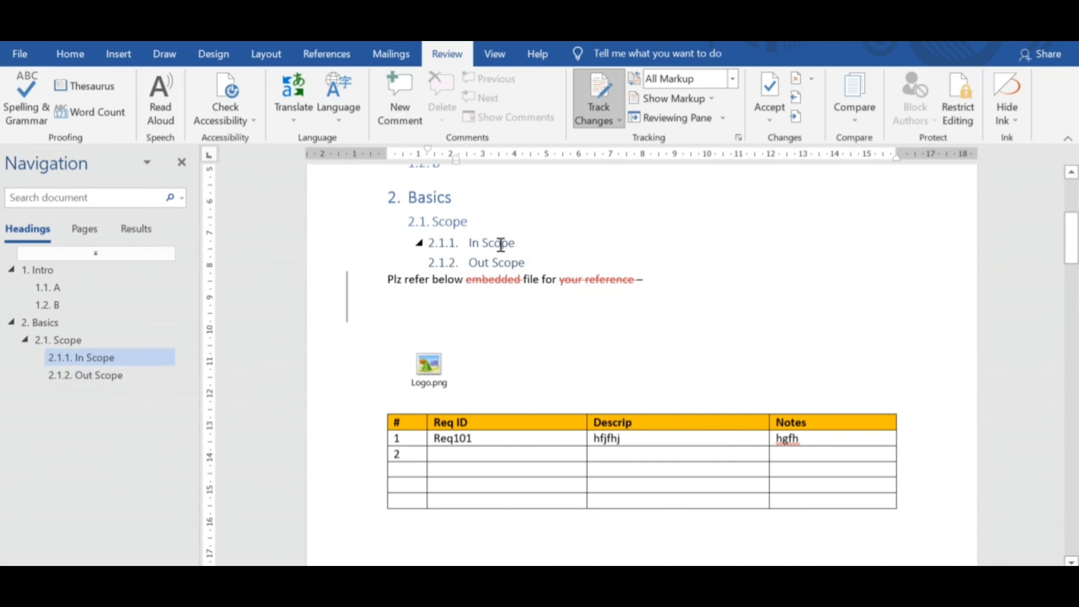
double_click(501, 242)
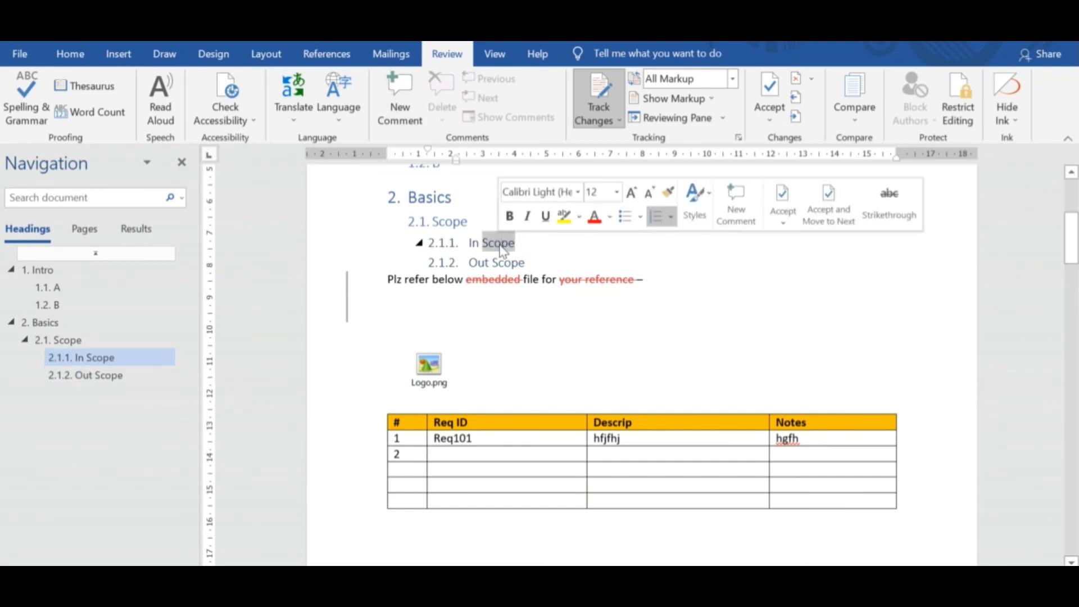
click(399, 97)
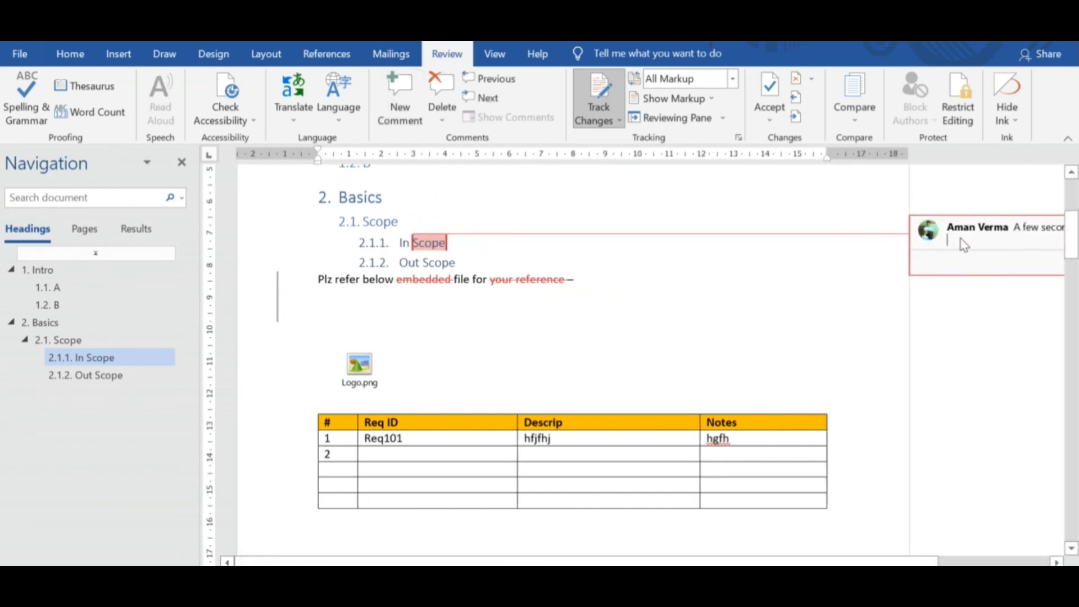
text(What does this me)
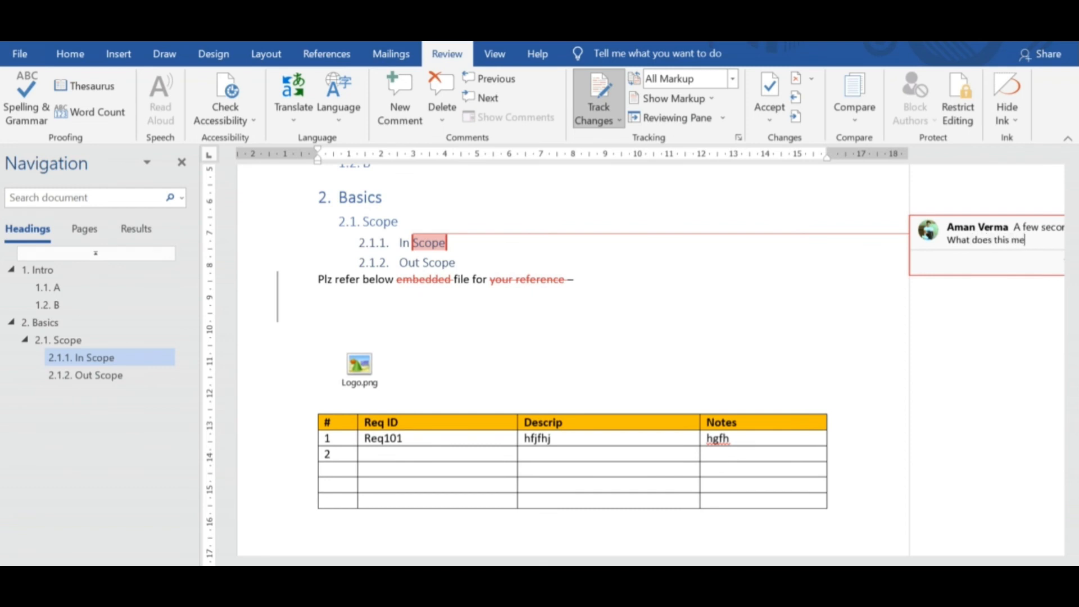
text(an?)
click(847, 274)
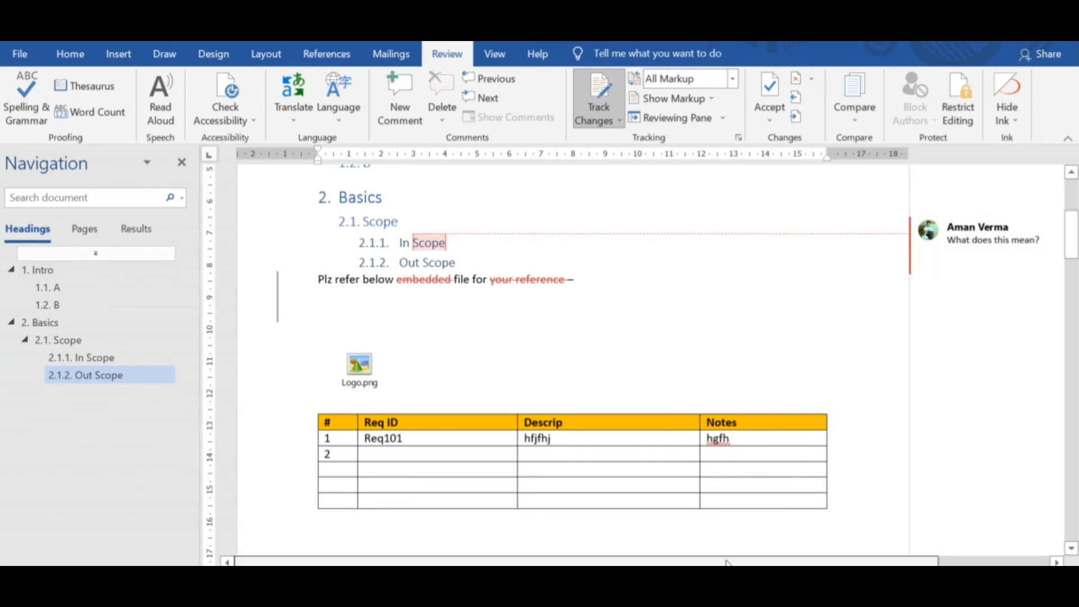
Add a blank reply to the comment on the word "Scope".
drag(729, 562, 838, 561)
click(896, 240)
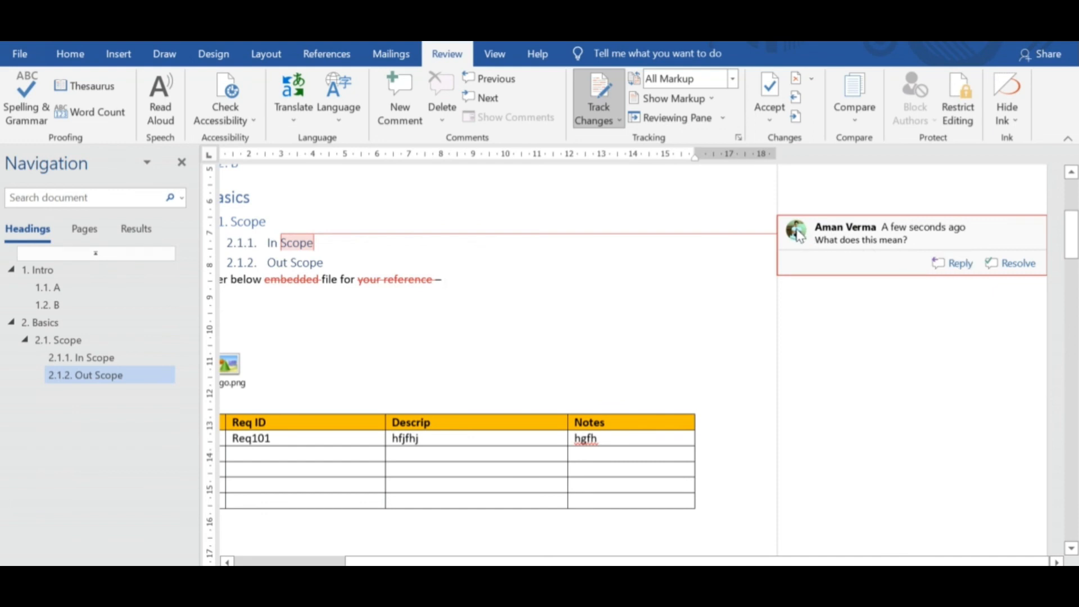
mouse_move(796, 233)
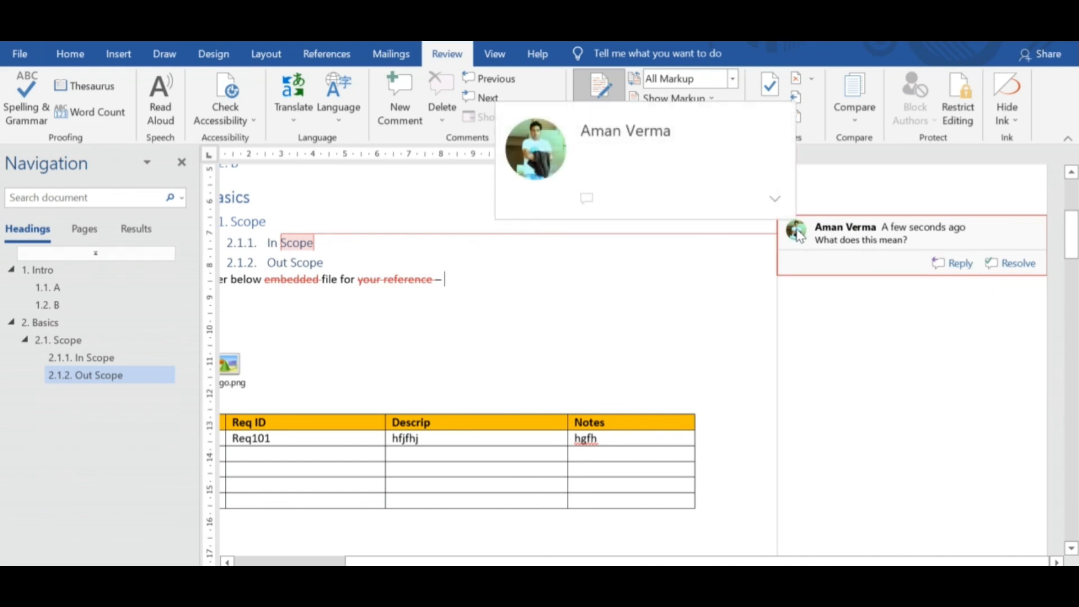
click(948, 265)
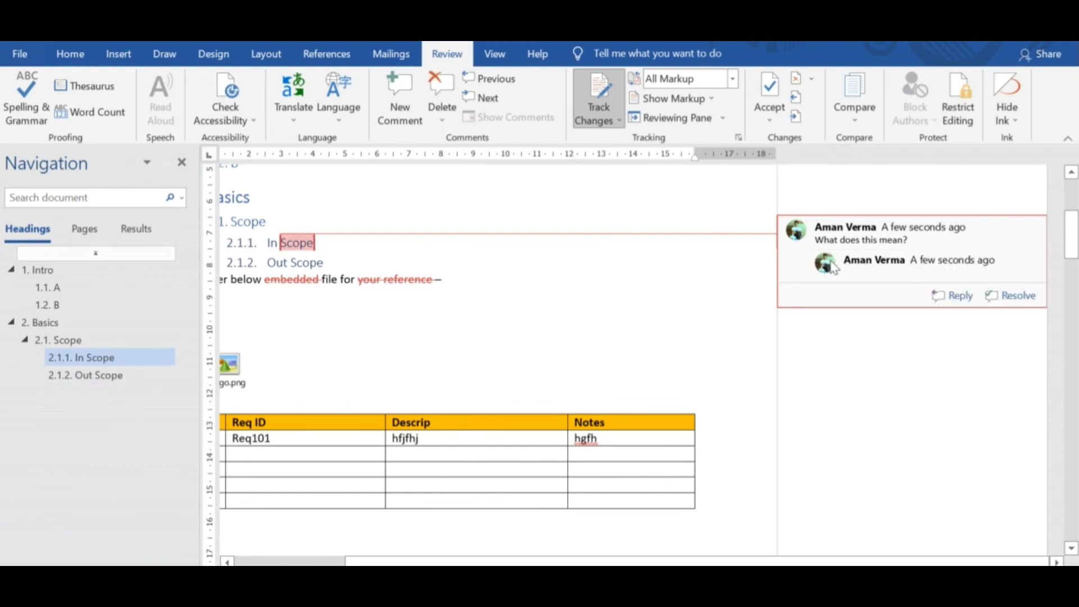
click(687, 320)
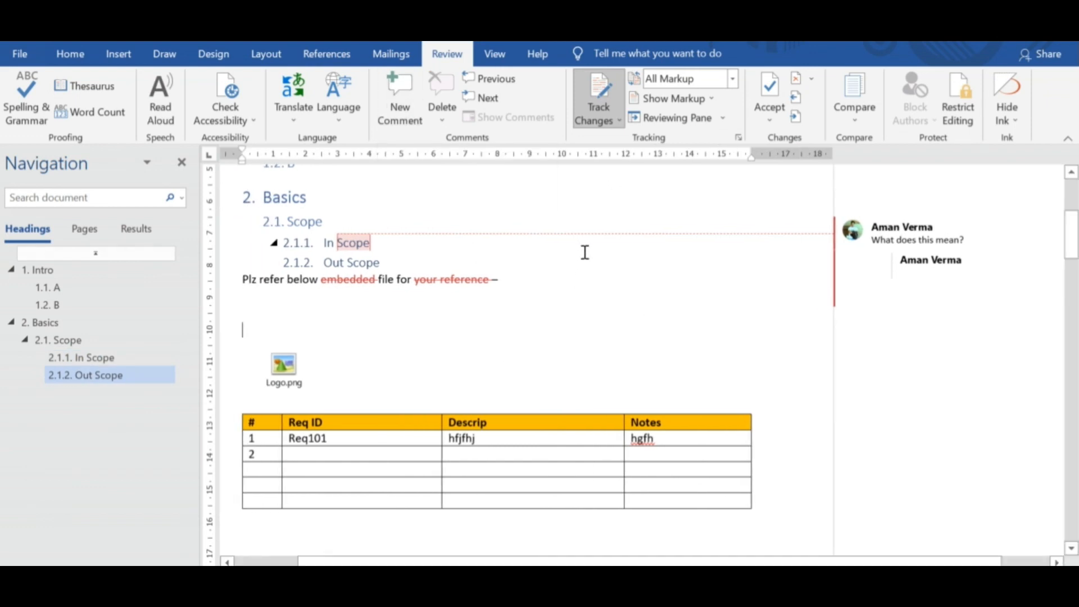
Turn off Track Changes and set the review display to No Markup.
click(617, 122)
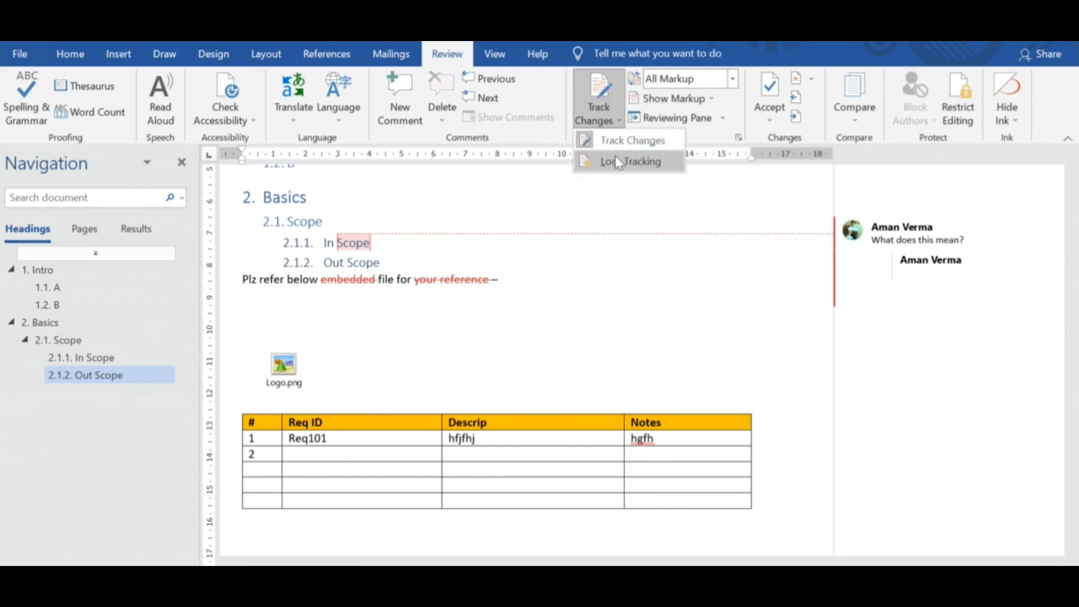
click(607, 140)
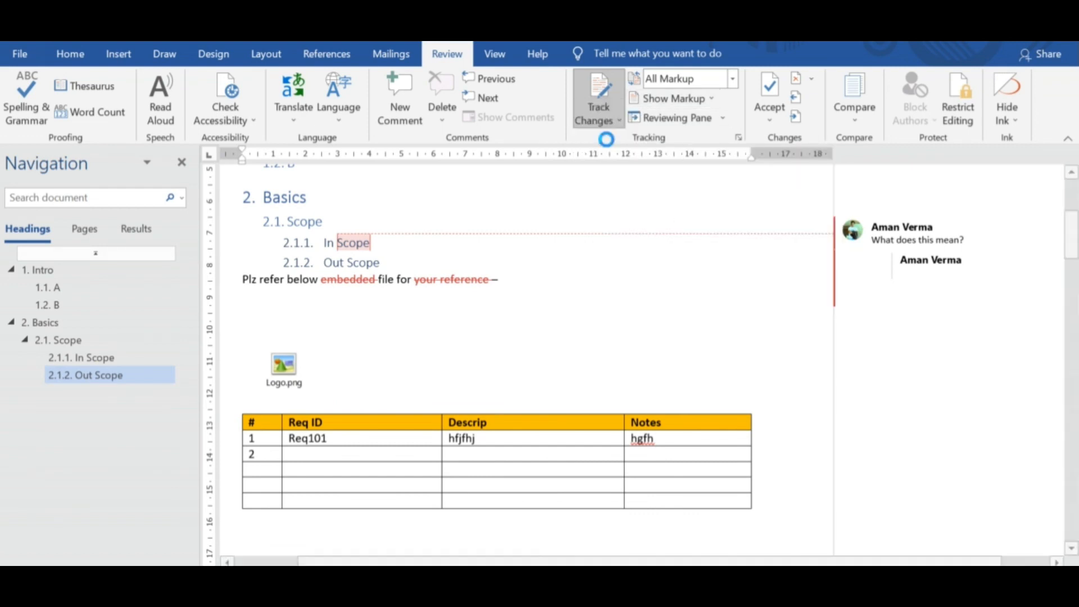
click(677, 99)
click(684, 80)
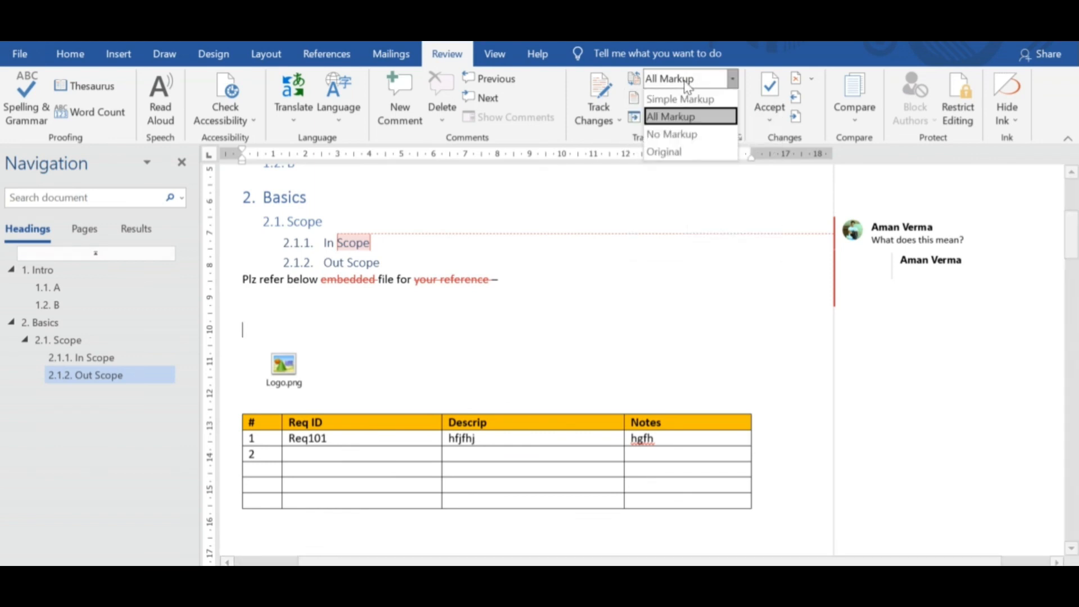
click(685, 135)
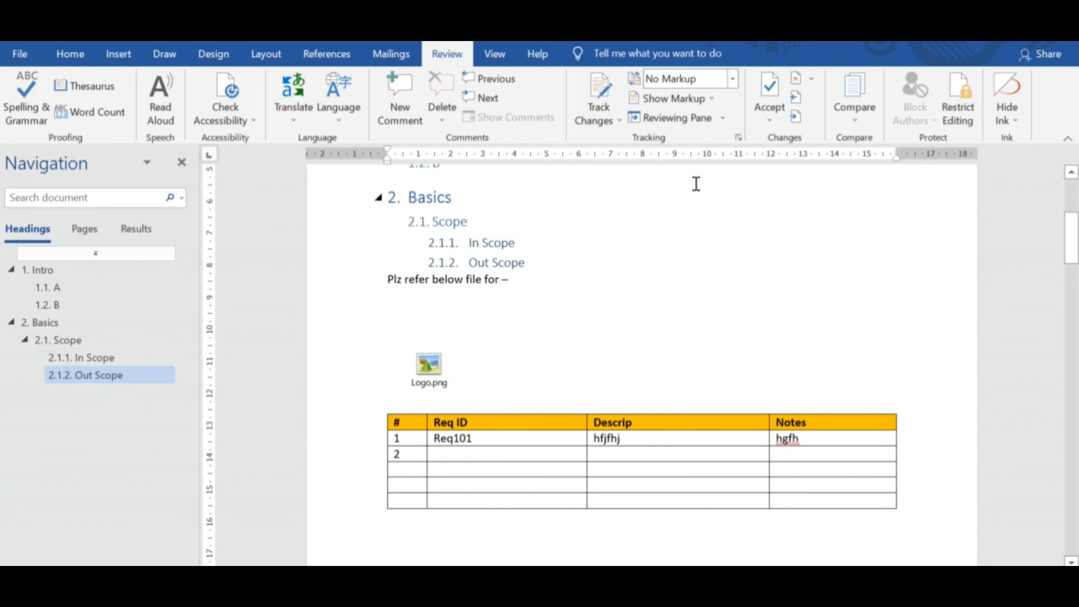
click(625, 275)
Set the review display to All Markup and accept the added empty lines and the tracked deletion of "your reference".
click(769, 120)
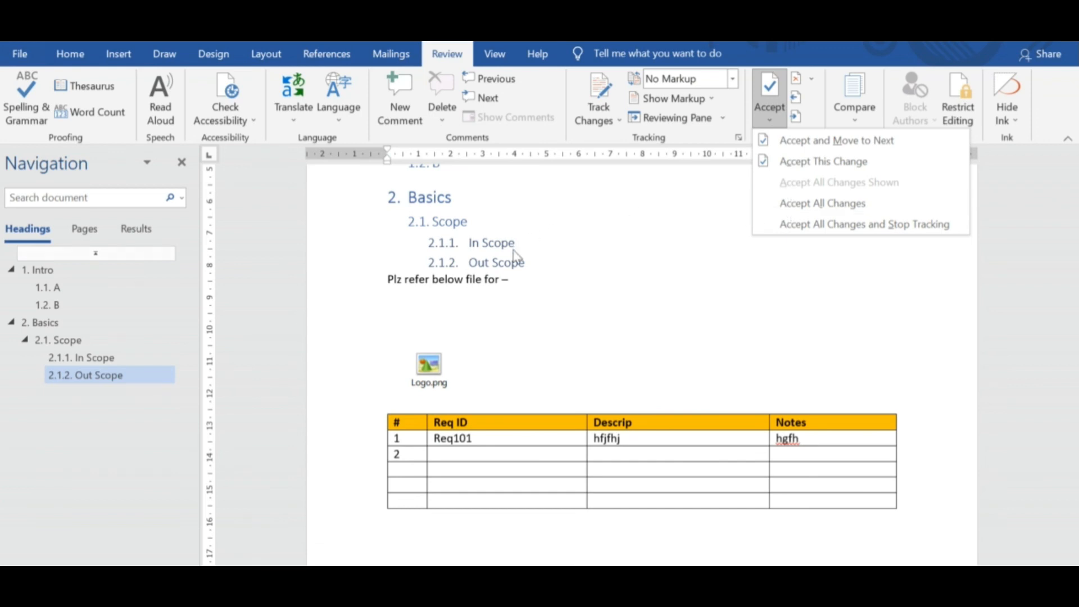
click(518, 285)
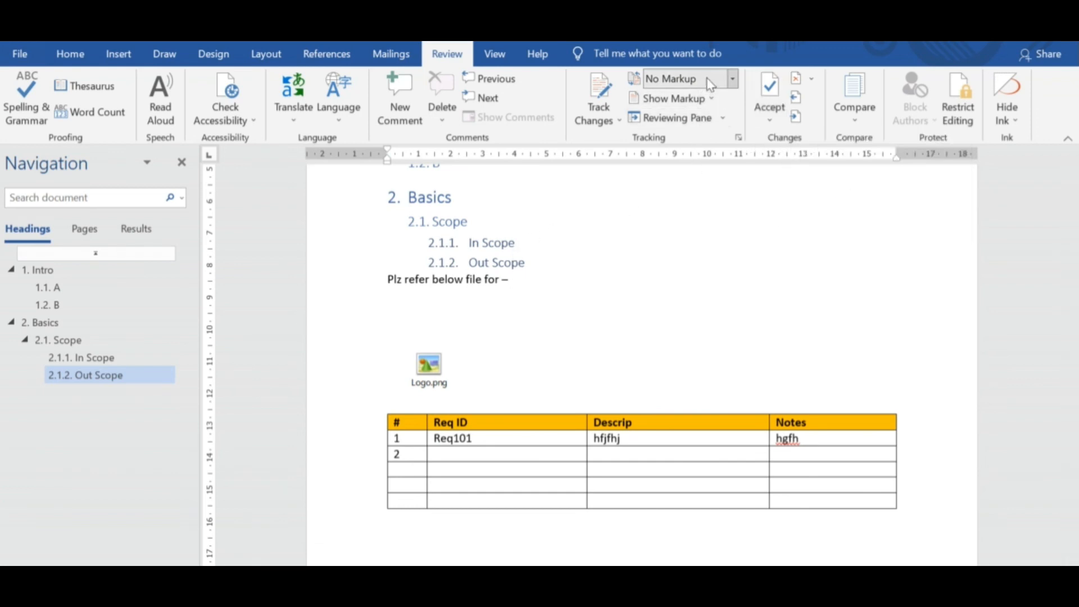
click(732, 78)
click(682, 118)
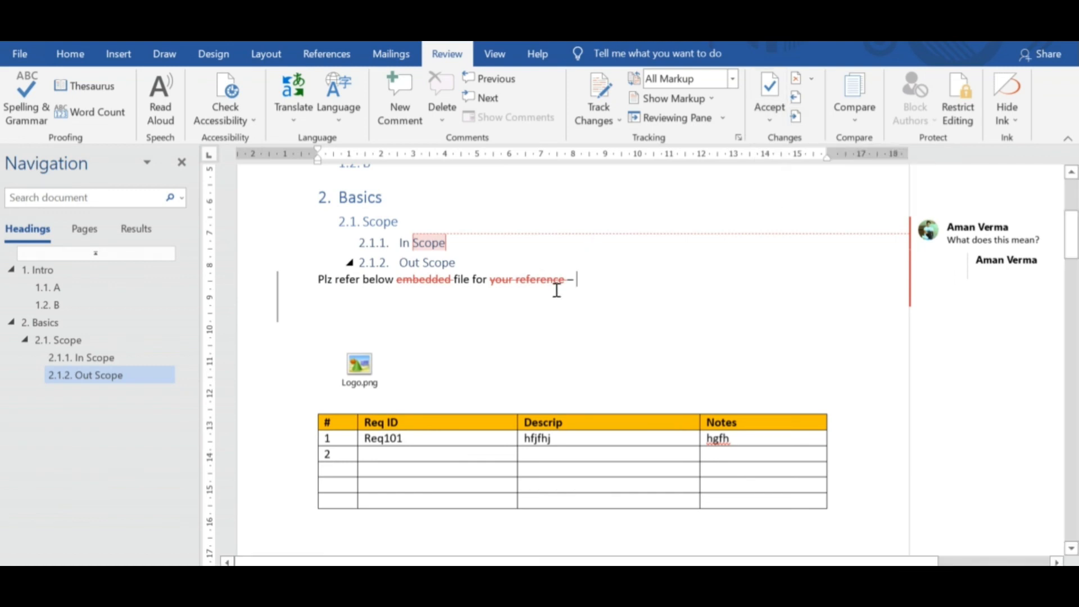
click(773, 127)
click(807, 163)
click(516, 280)
click(770, 120)
click(793, 162)
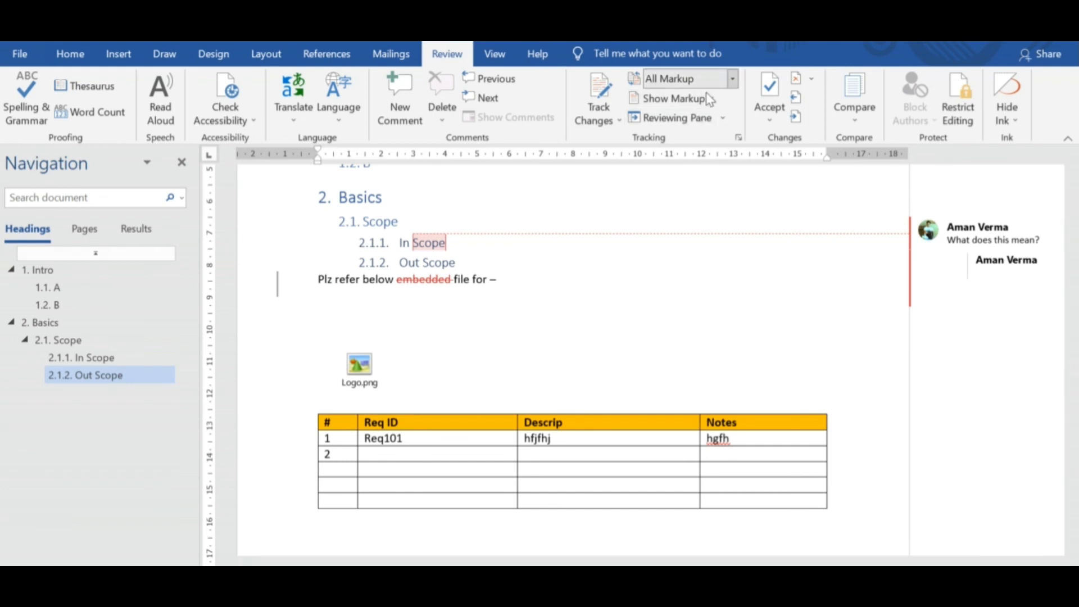
View the sentence above Logo.png with No Markup and return to All Markup.
click(604, 304)
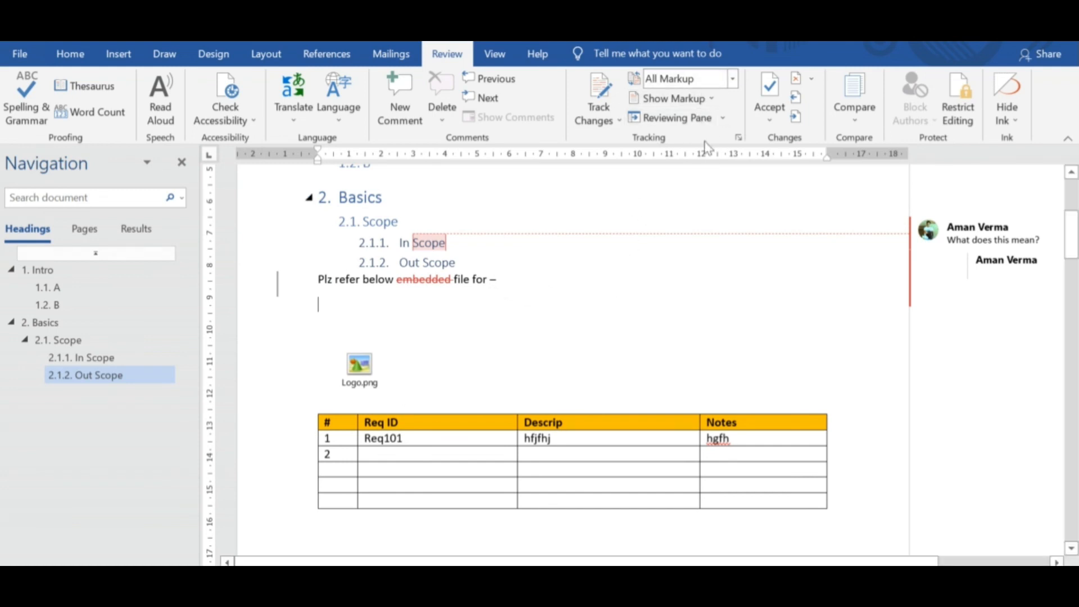
click(733, 79)
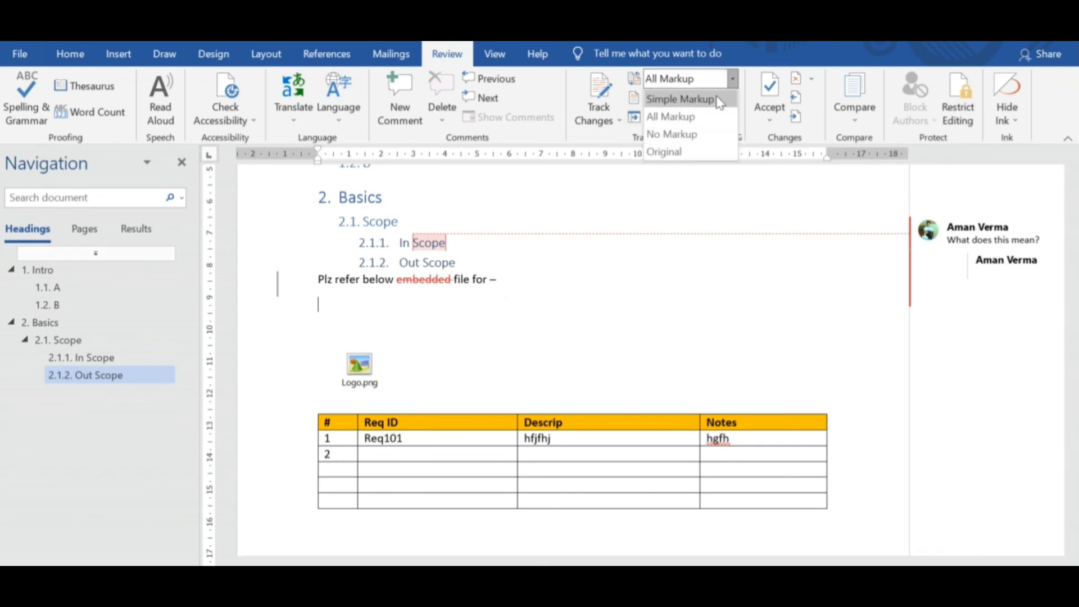
click(694, 133)
click(732, 80)
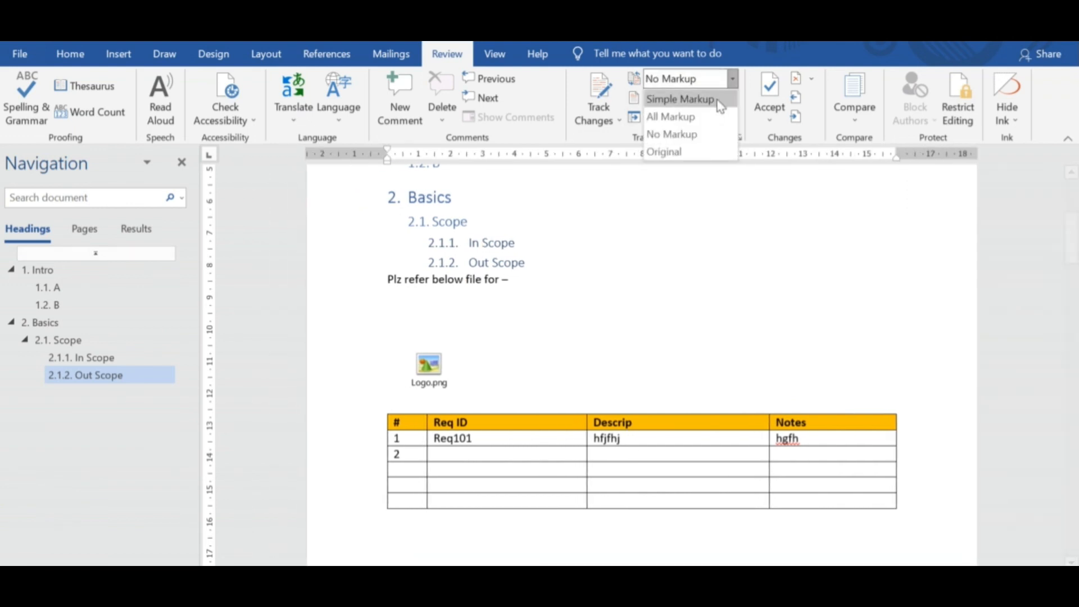
click(669, 113)
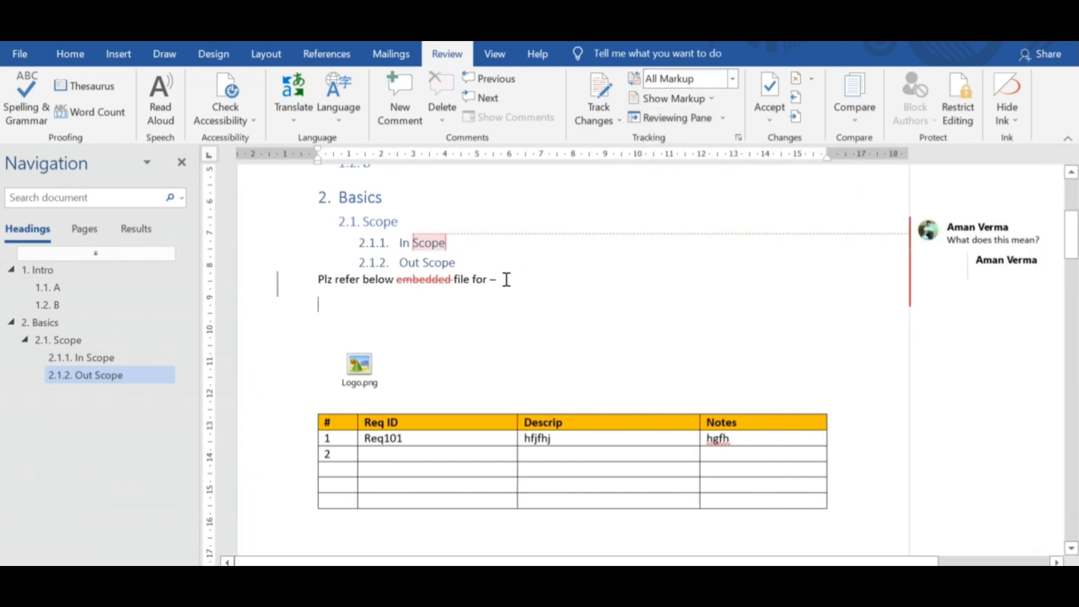
Accept the tracked deletion of "embedded" in the sentence above Logo.png.
double_click(422, 280)
click(768, 112)
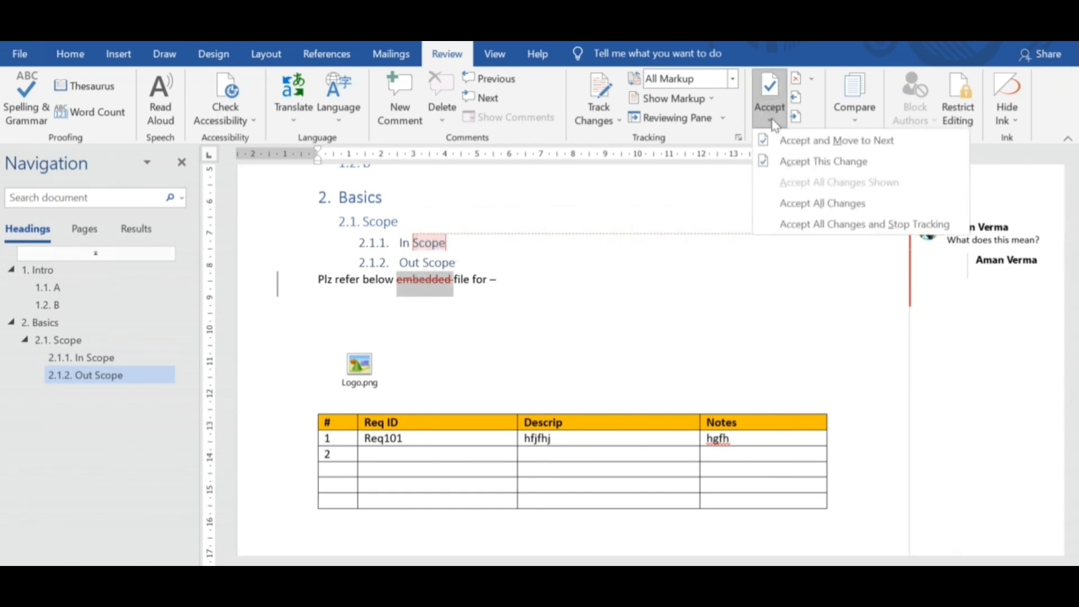
click(797, 161)
click(579, 285)
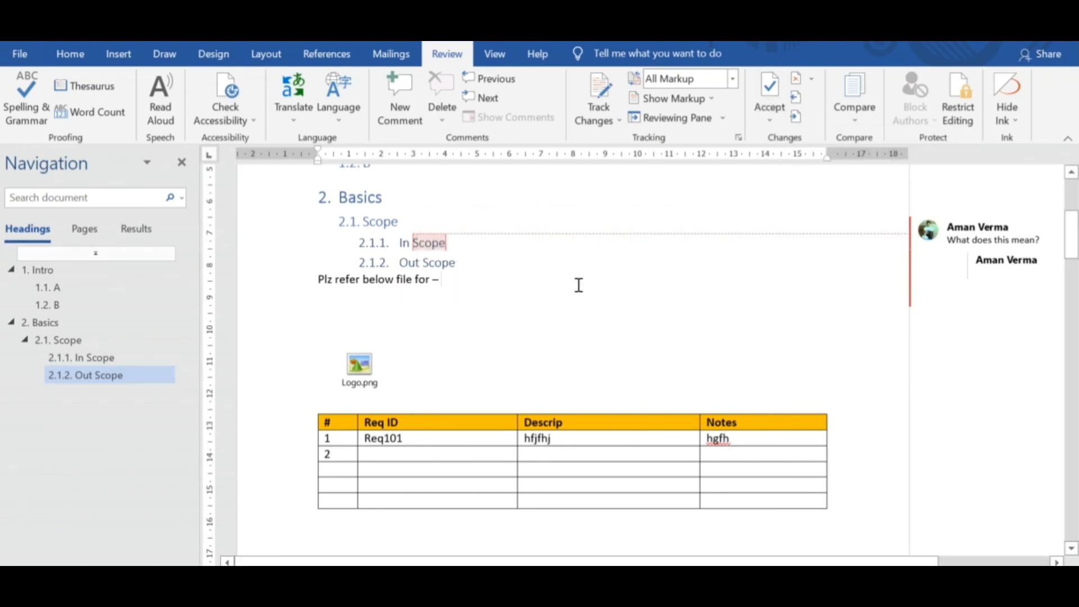
Compare the document in No Markup and All Markup, and examine the Restrict Editing options without applying any.
click(693, 82)
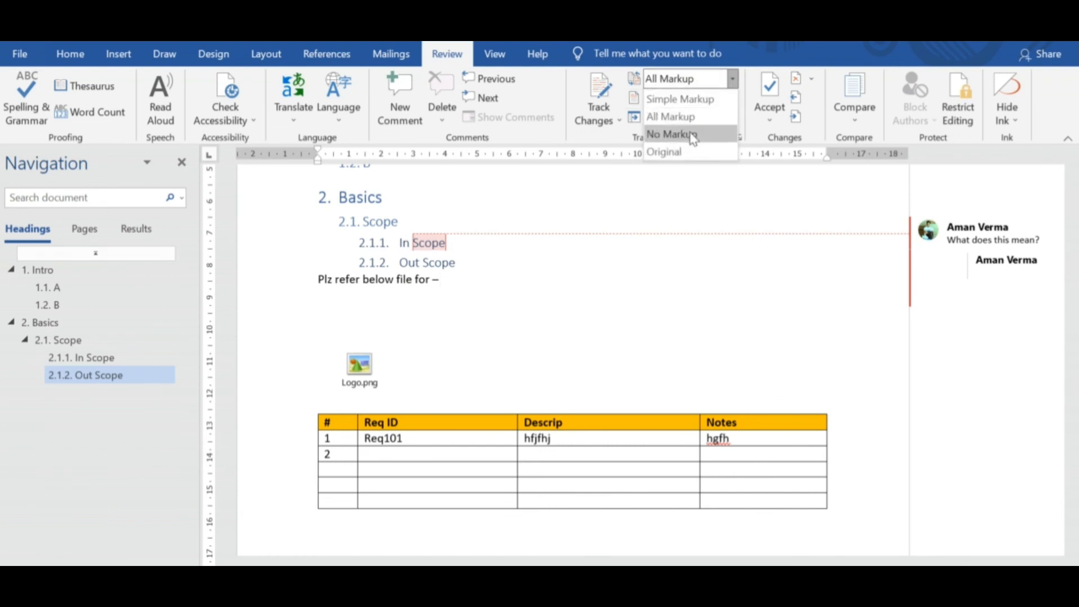
click(693, 135)
click(692, 79)
click(679, 116)
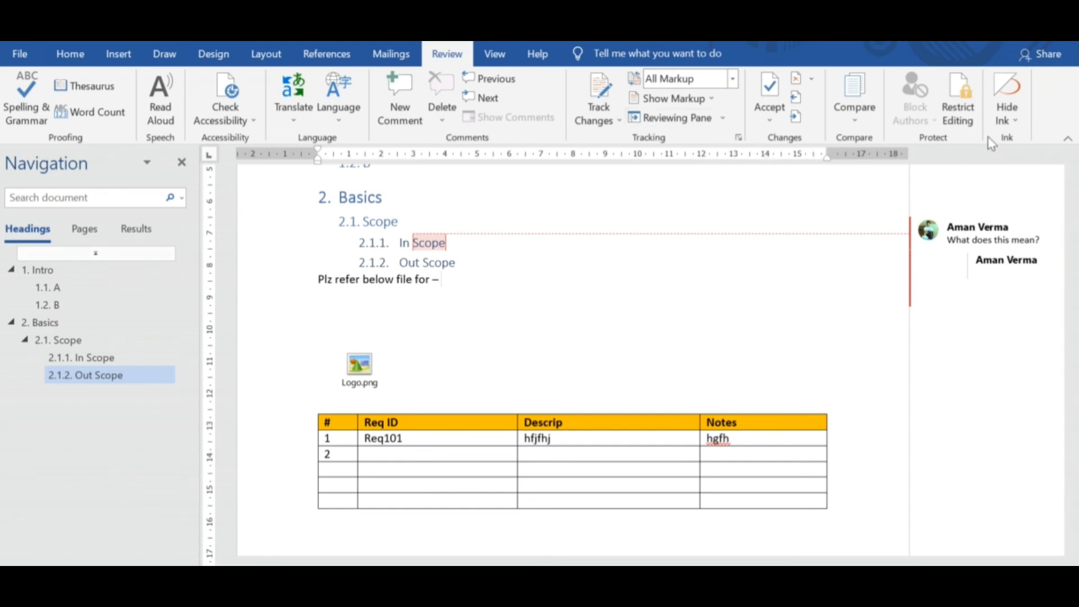
click(959, 113)
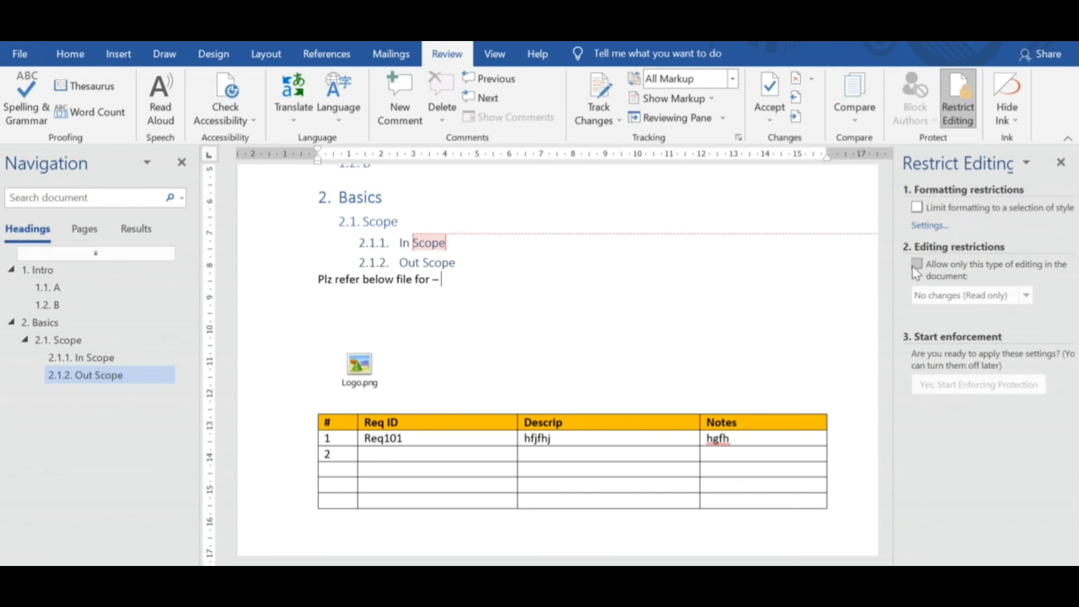
click(1061, 162)
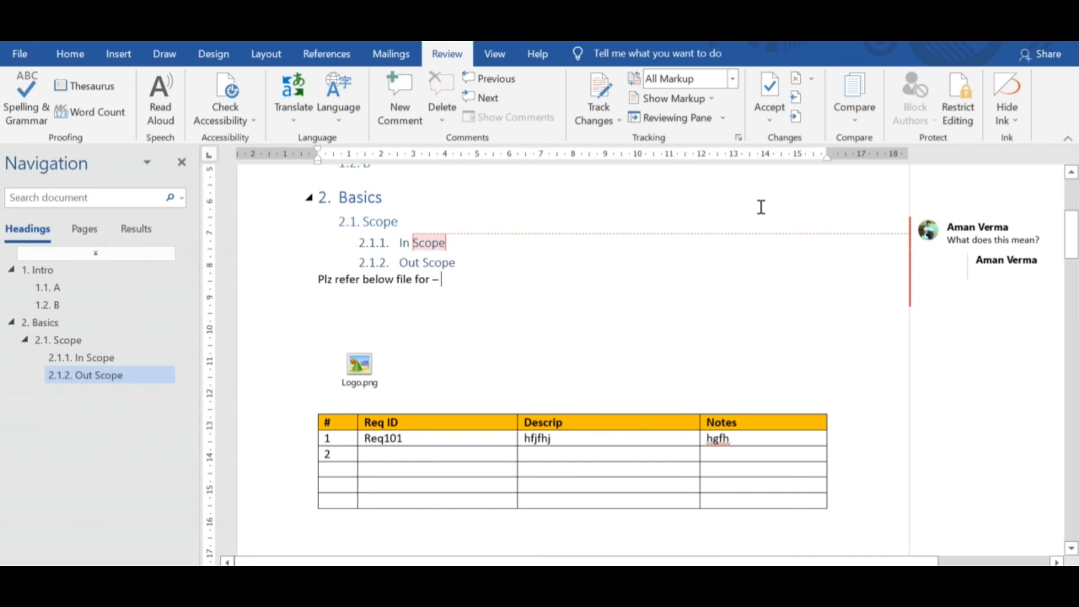
Hide the Navigation Pane and show it again.
click(503, 57)
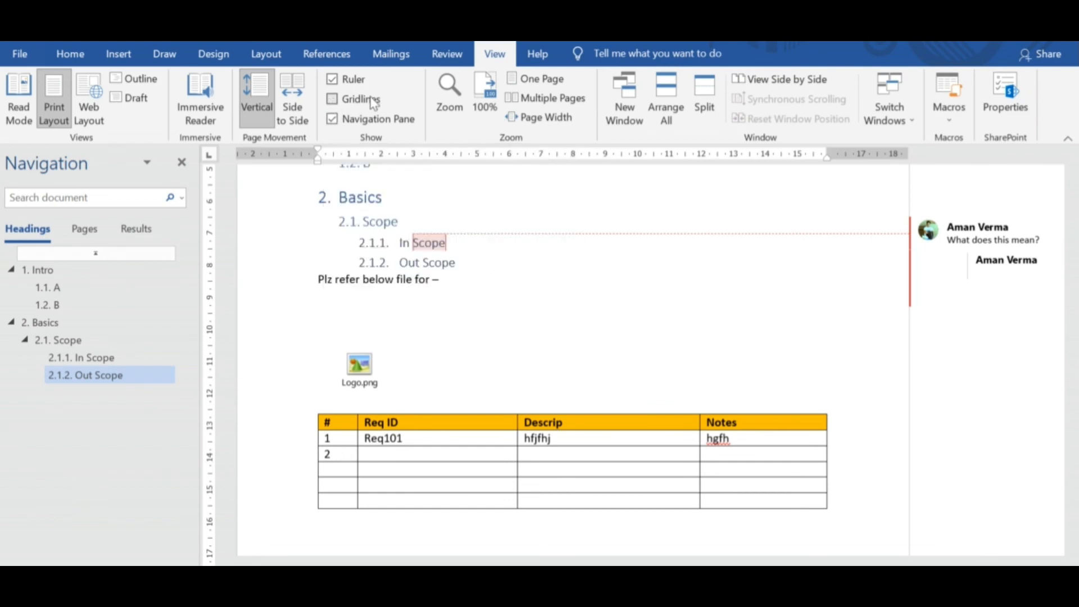
click(334, 122)
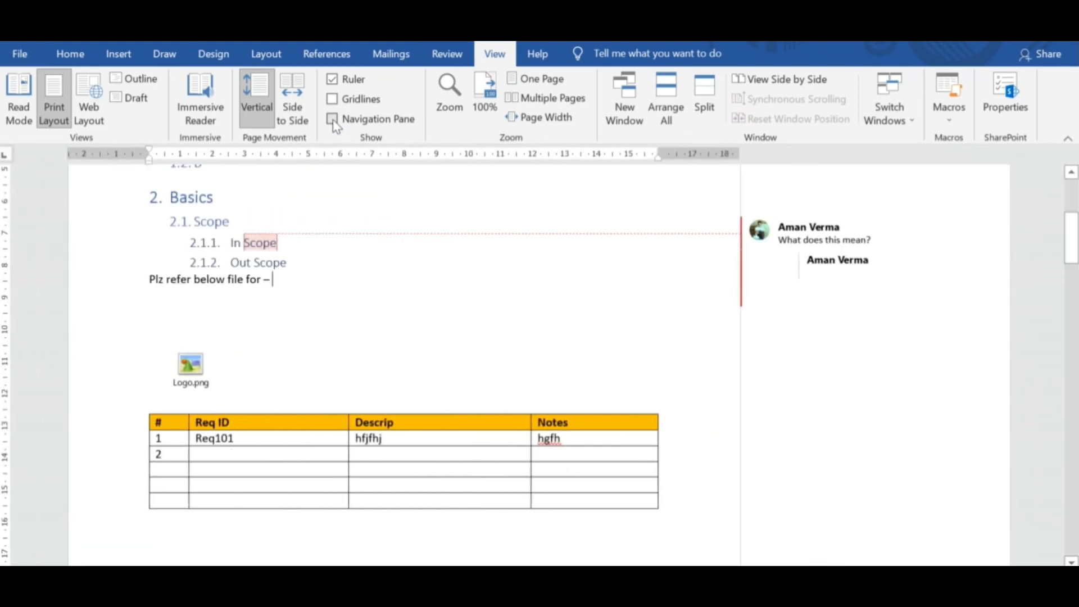
click(334, 122)
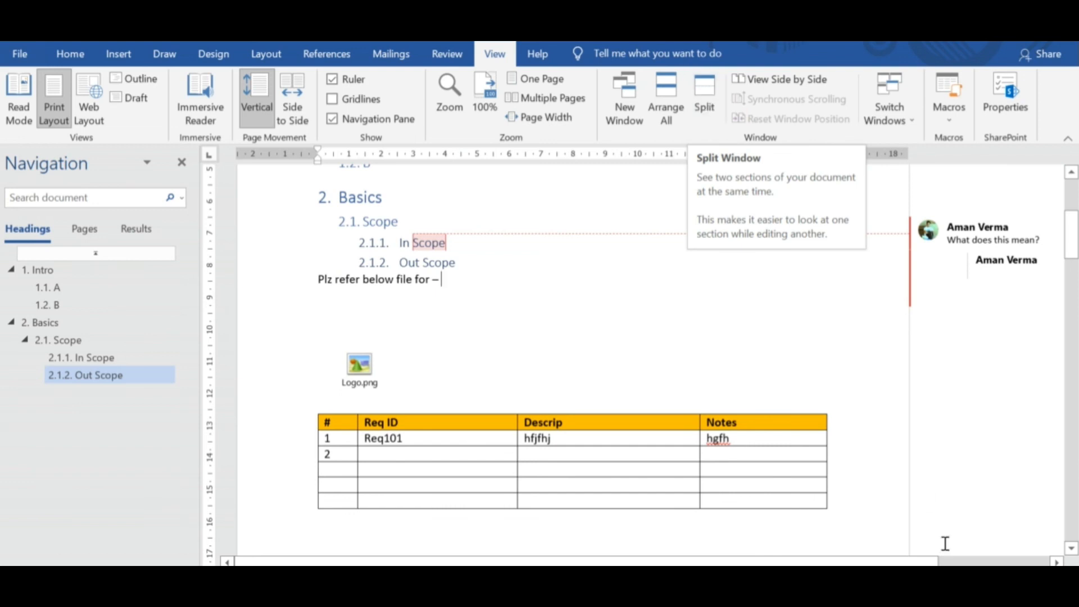
Zoom the document to fit one whole page.
drag(1074, 261, 1074, 251)
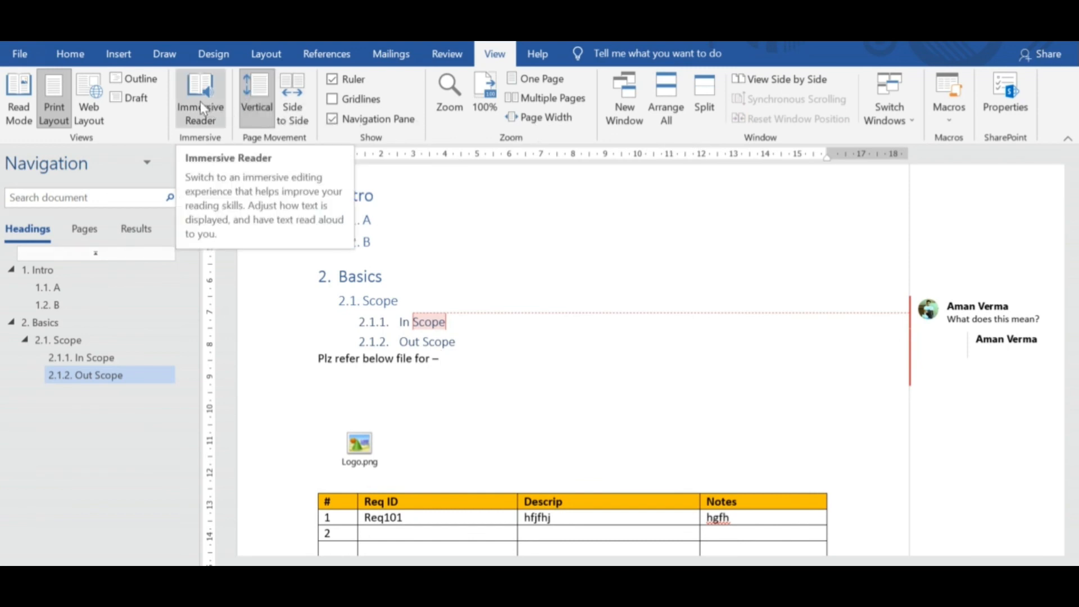
click(543, 83)
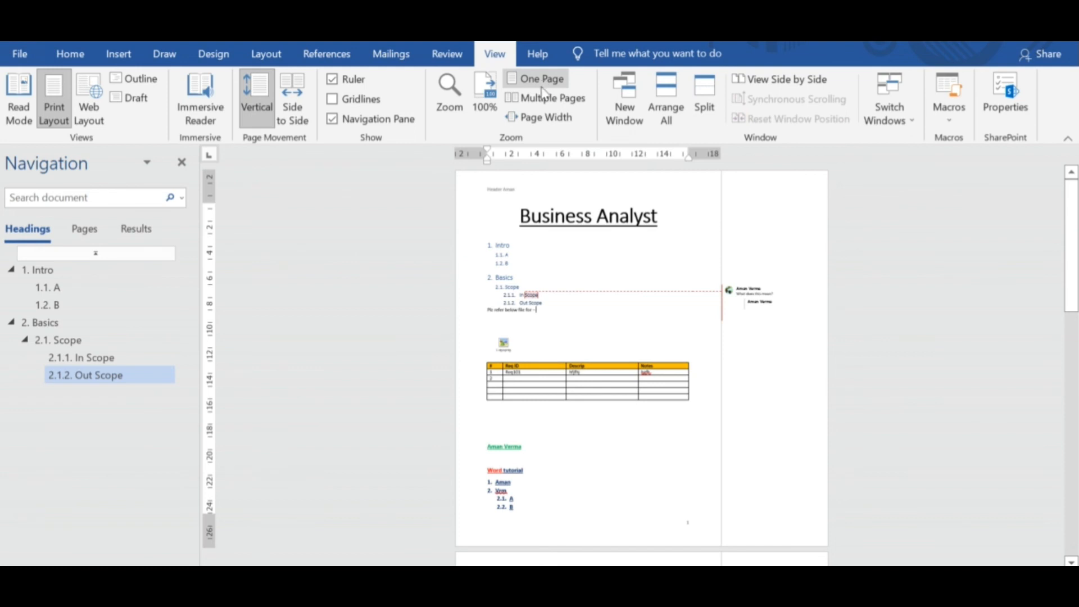
Look over the document's pages in Multiple Pages view and set the zoom to Page Width.
click(543, 101)
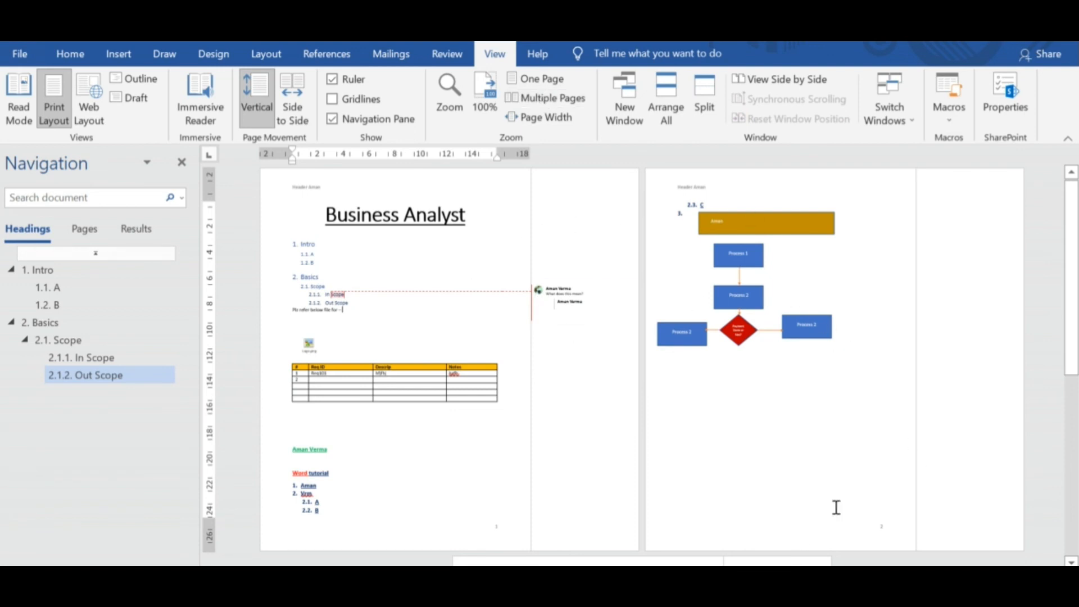
drag(1075, 313, 1075, 267)
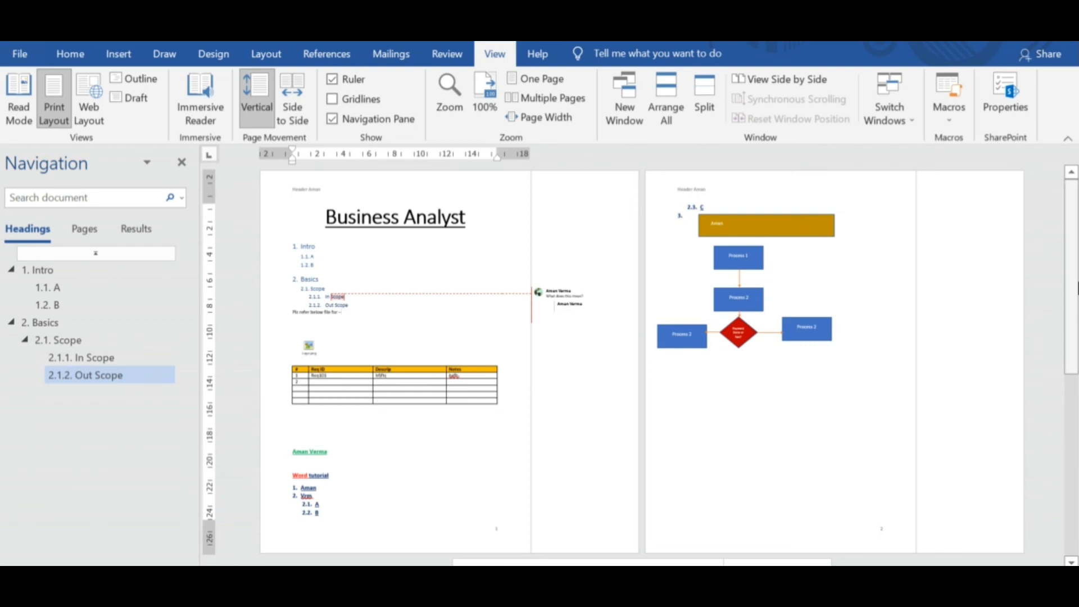
scroll(1001, 292, down, 5)
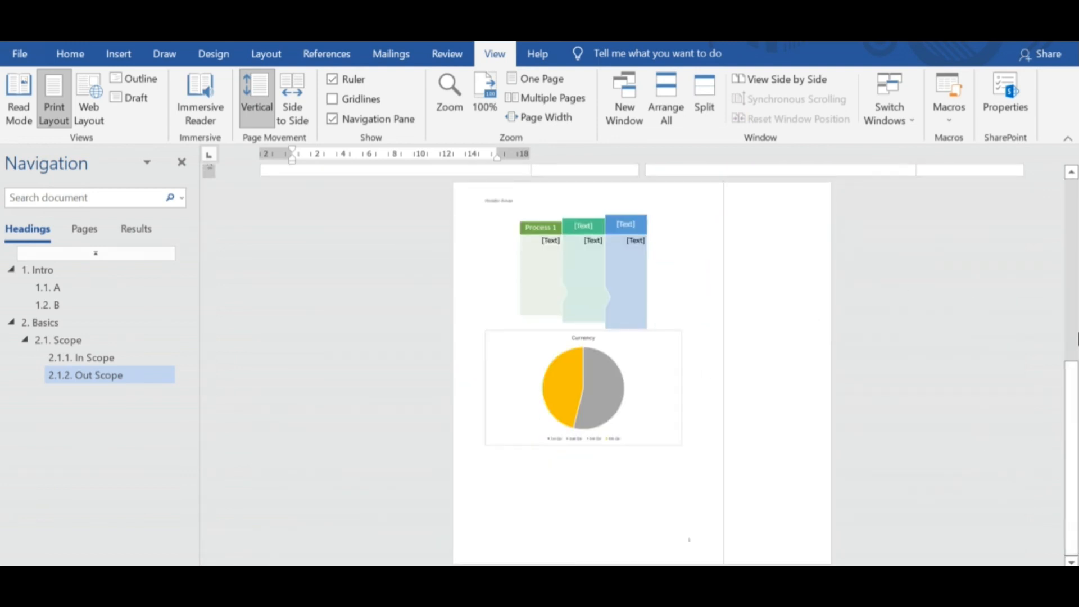
scroll(1077, 339, up, 5)
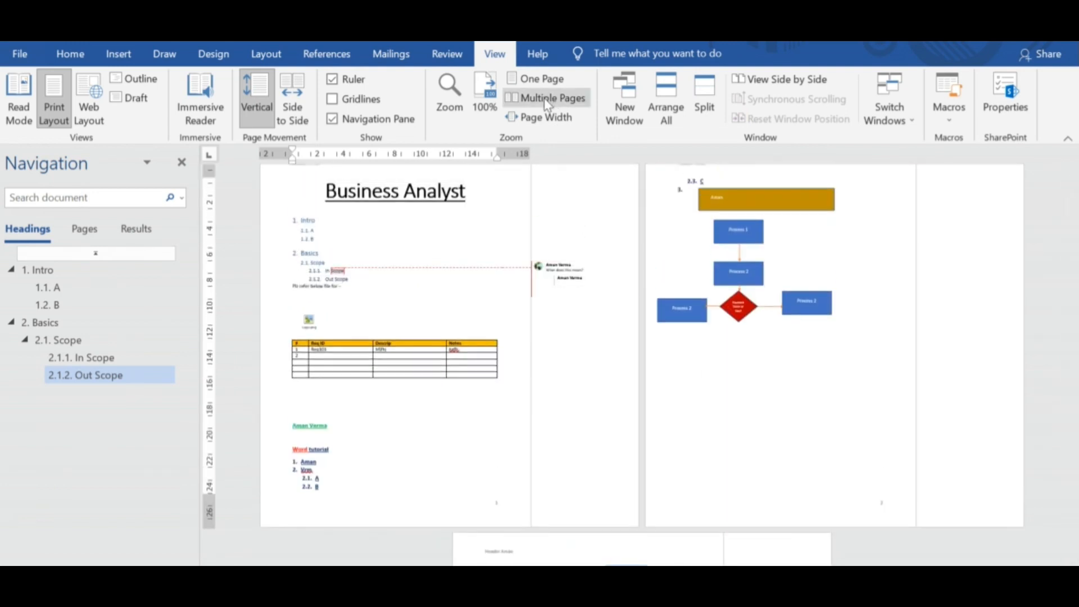
click(543, 118)
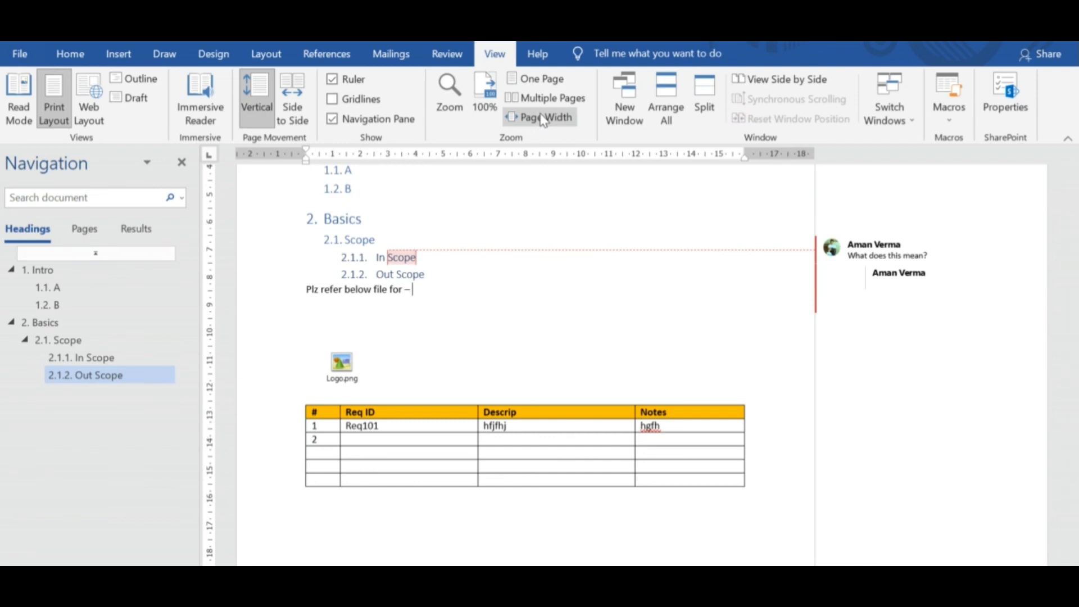
Split the document window into two panes and bring heading 1.1 A into view in both.
click(711, 101)
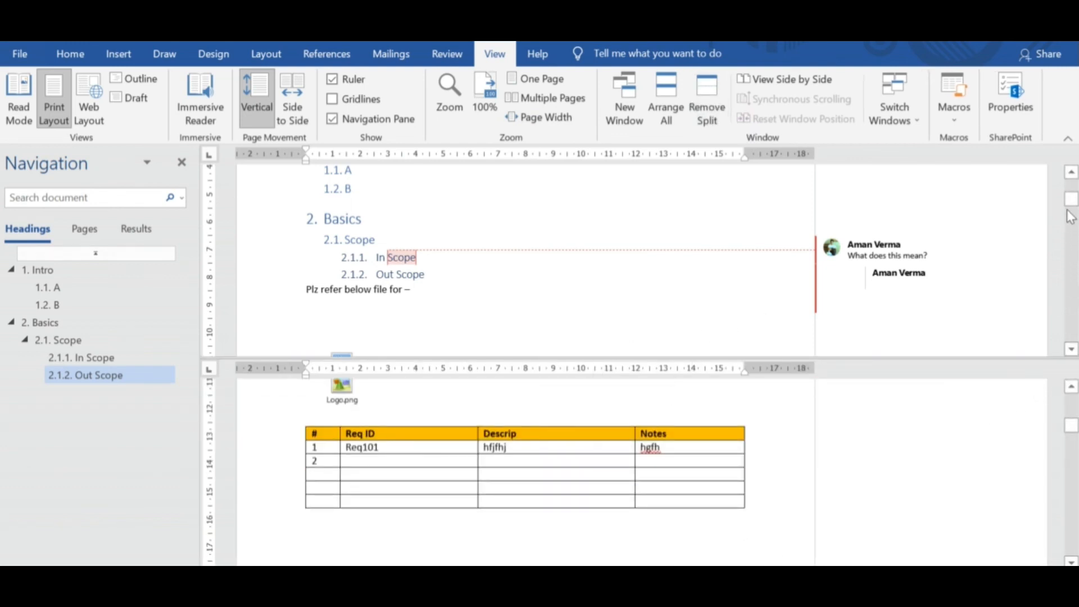
click(49, 288)
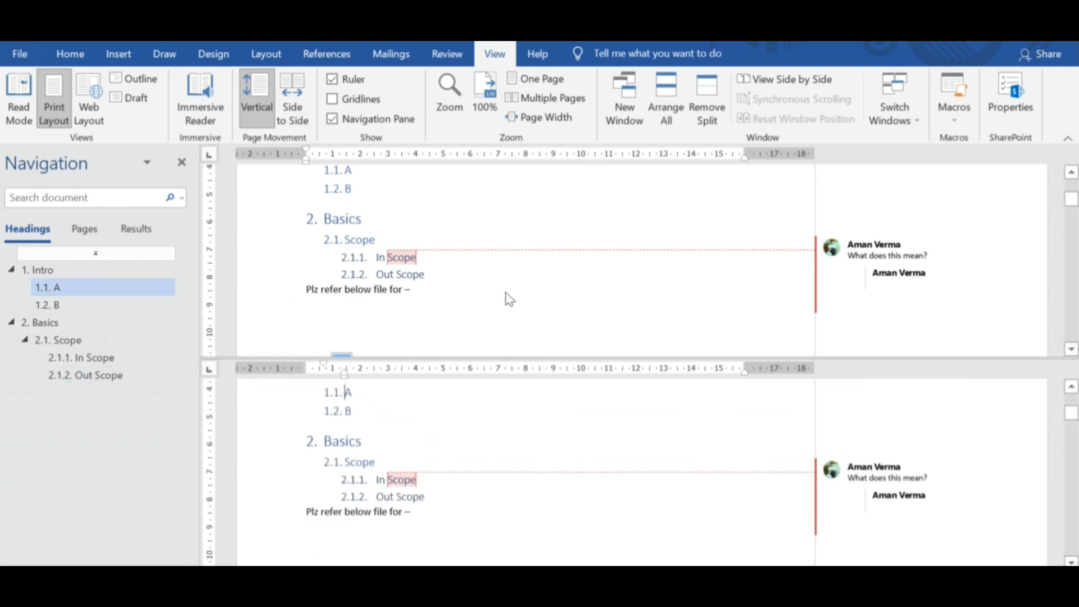
click(65, 287)
mouse_move(451, 282)
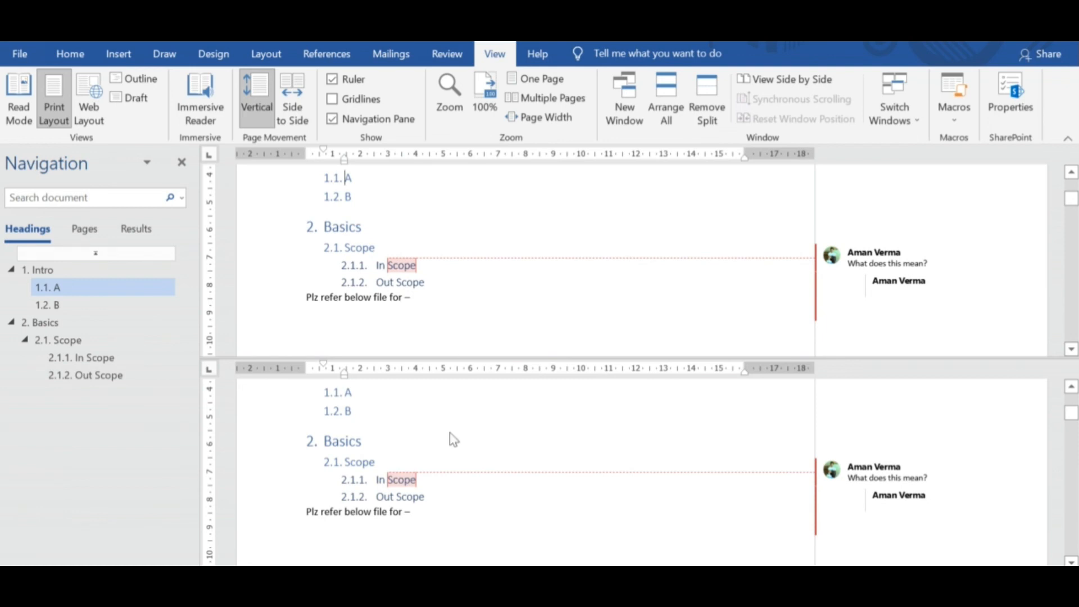
click(90, 376)
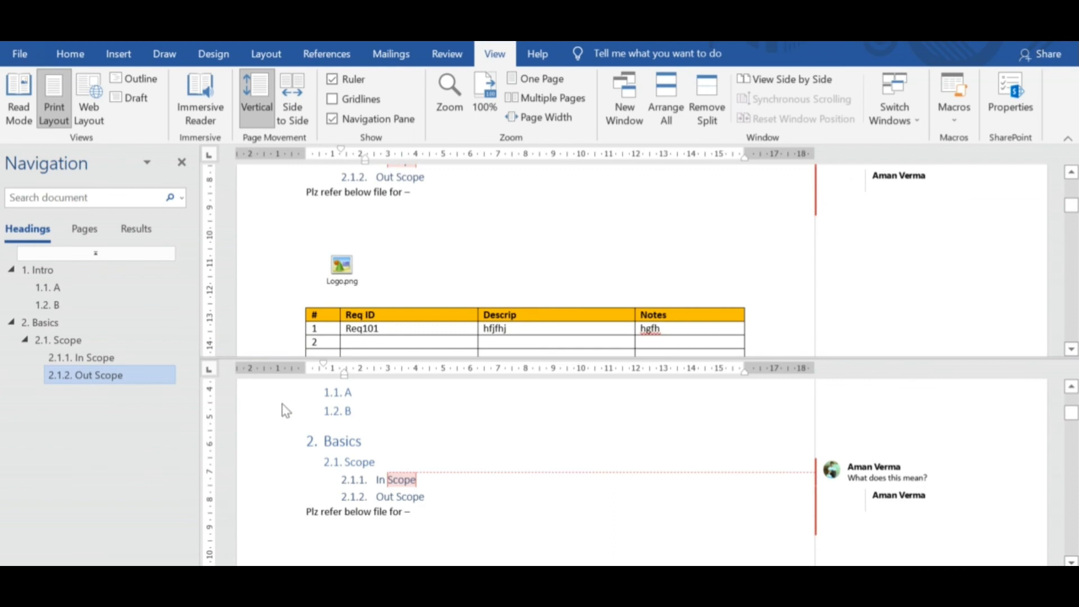
click(108, 287)
click(453, 229)
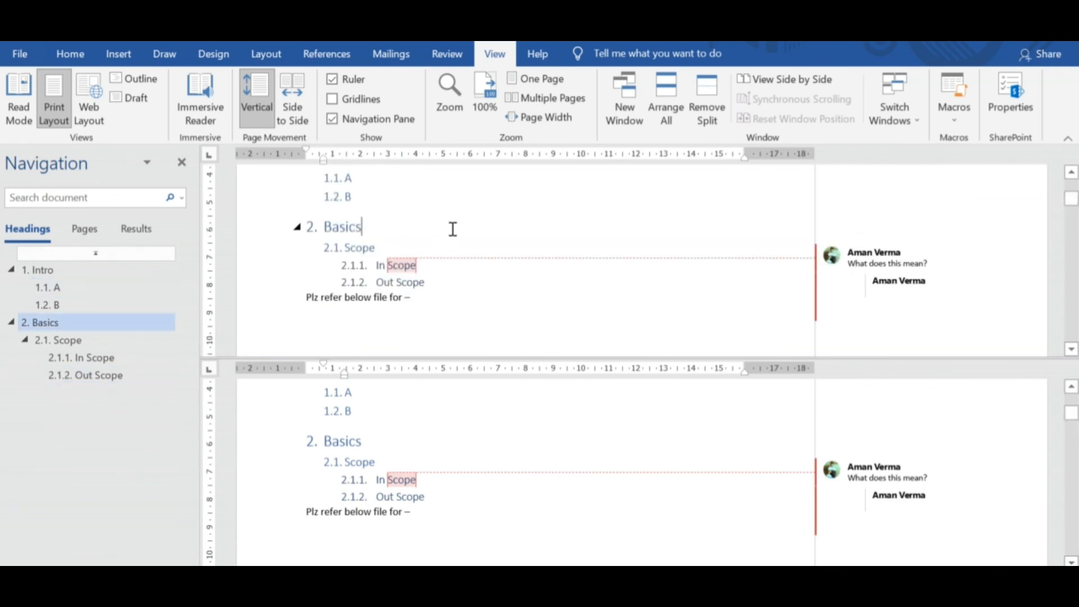
In the upper pane, add the line "hjhvjvkvjk" below heading 1.1 A.
click(75, 288)
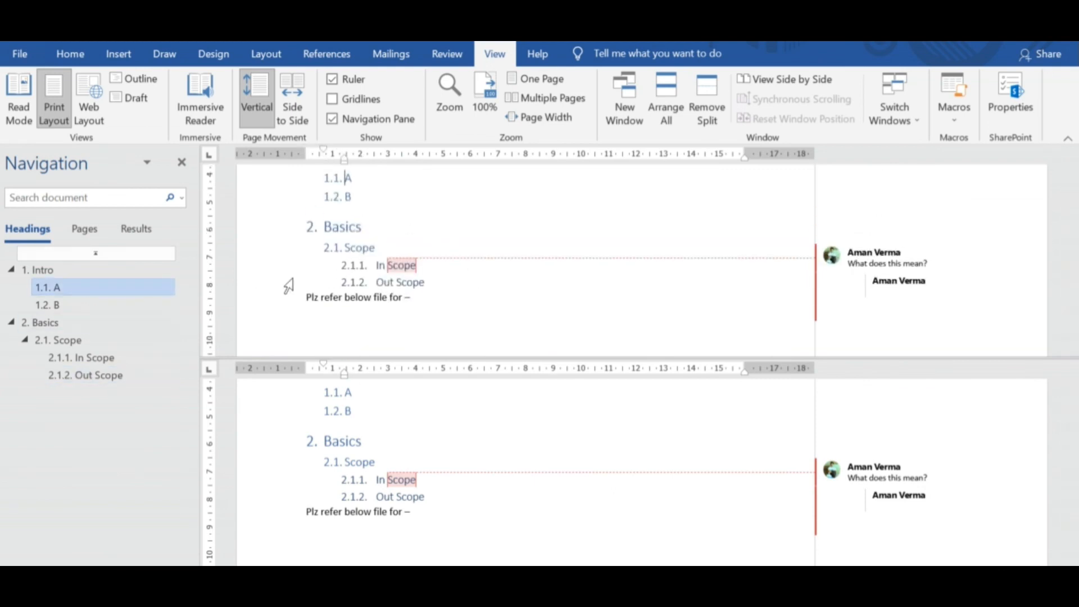
click(369, 178)
key(Return)
text(hjhvjvkv)
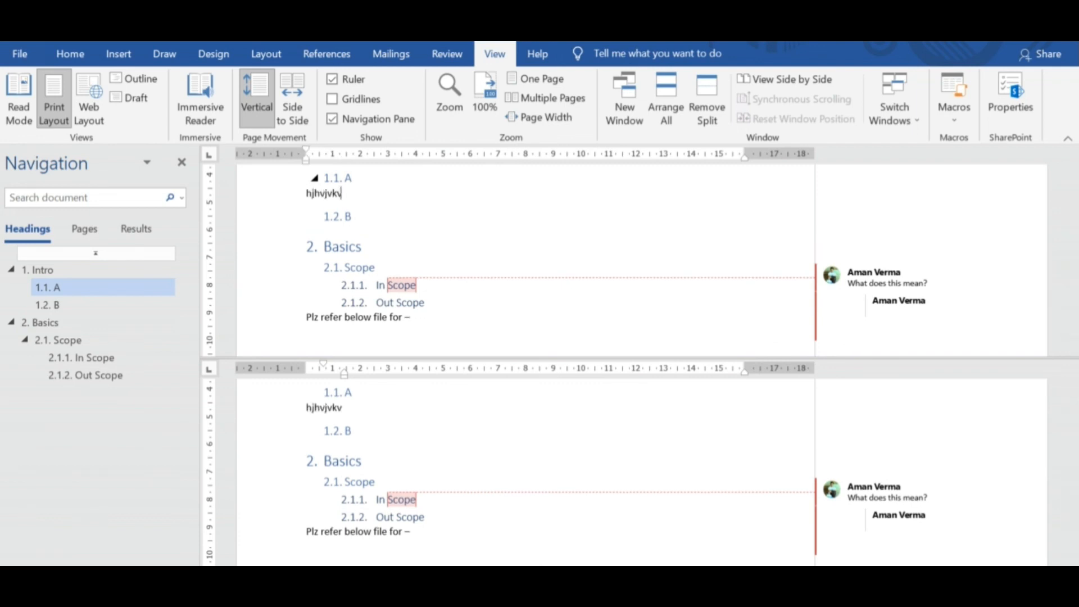
text(jk)
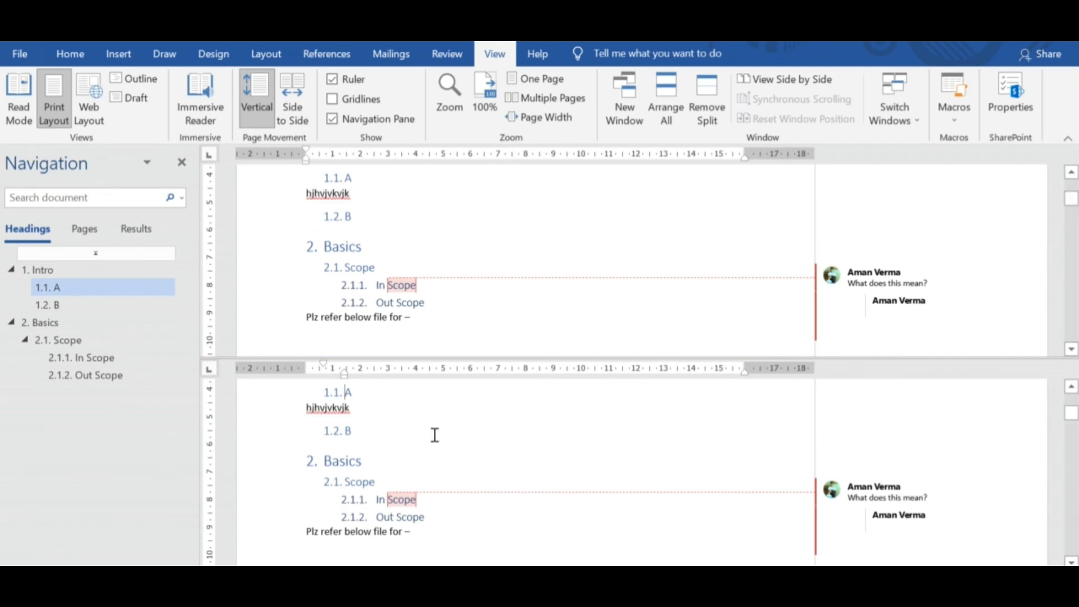
Show heading 2.1.2 Out Scope in the lower pane and add the line "vchzj" below "Plz refer below file for –".
click(105, 376)
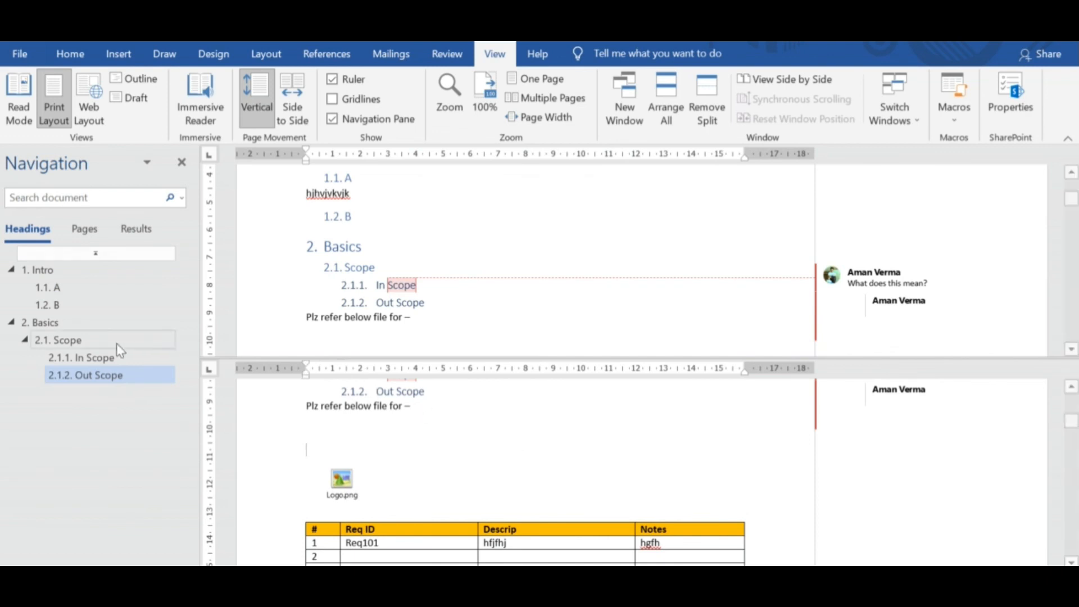
click(430, 408)
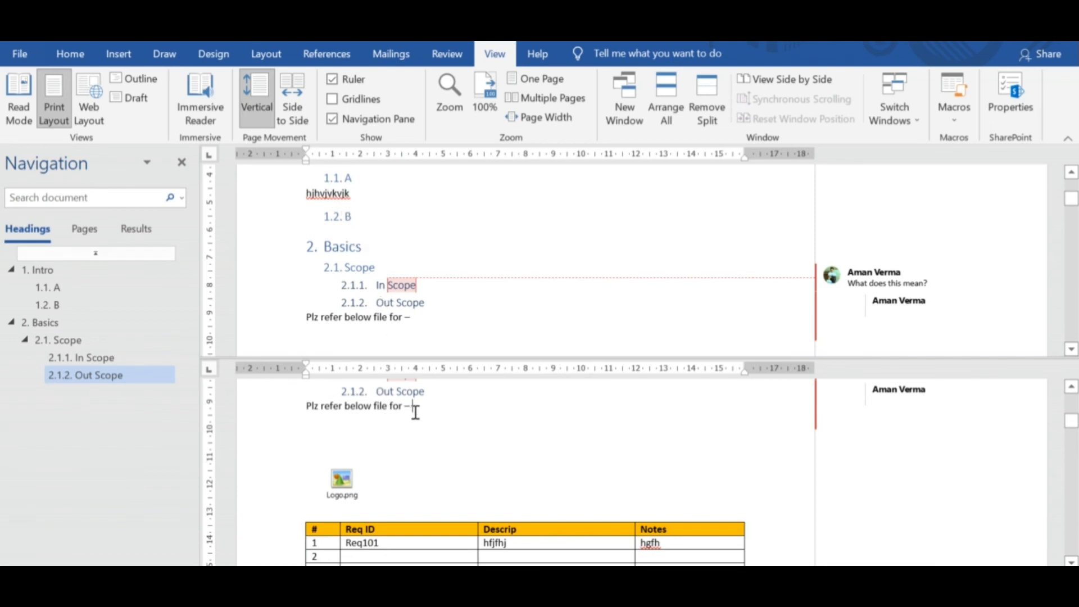
key(Return)
text(v)
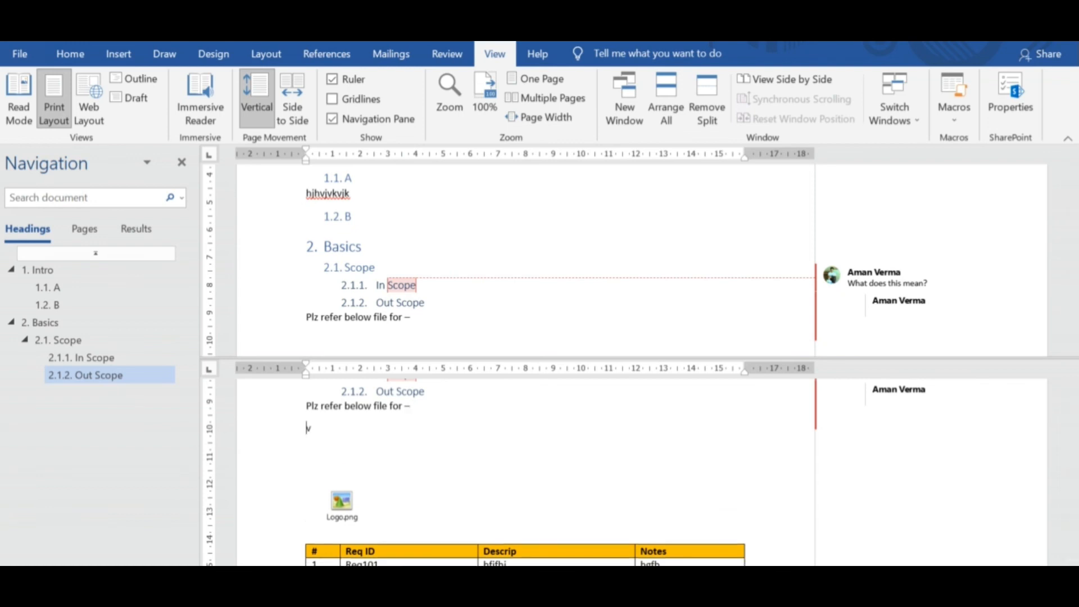
text(chzj)
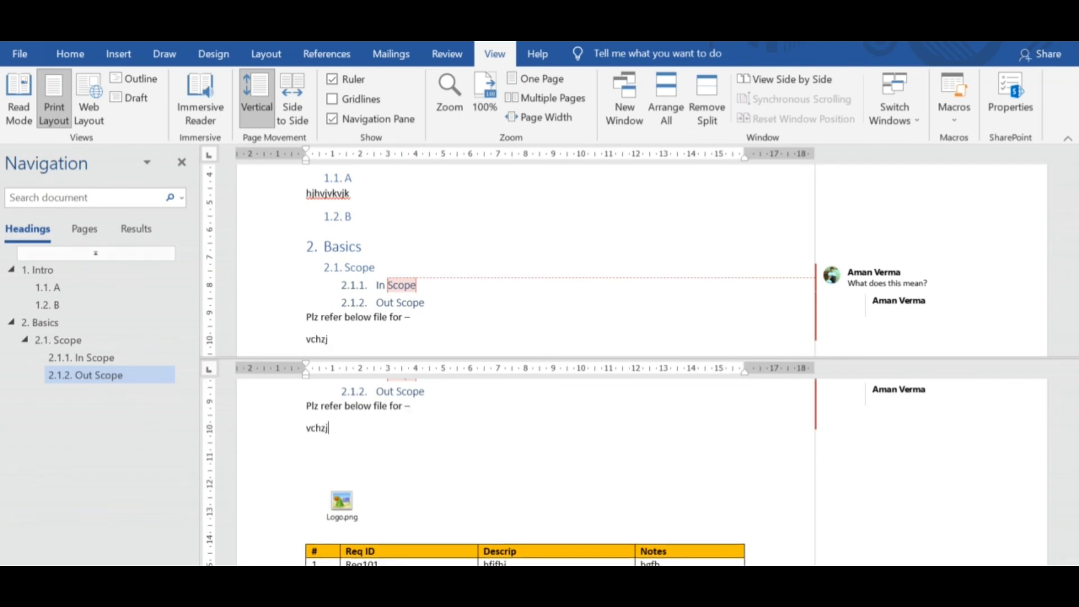